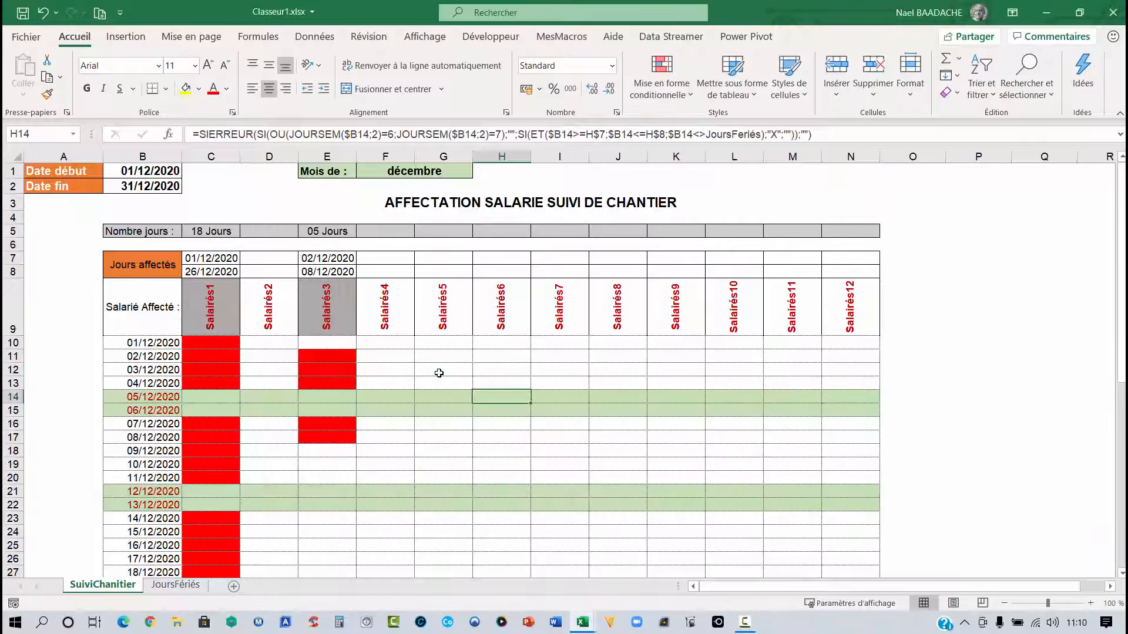
# - Inspect the formulas behind the schedule cells, the start date, the end date, the month label and the first assignment date
pyautogui.click(439, 373)
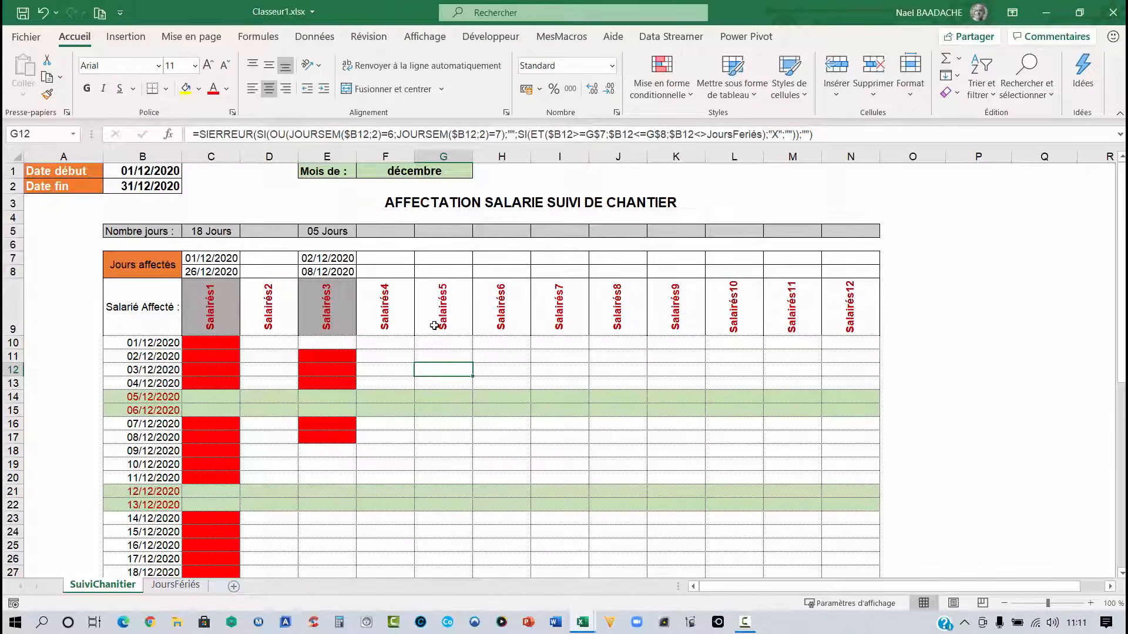
pyautogui.click(148, 170)
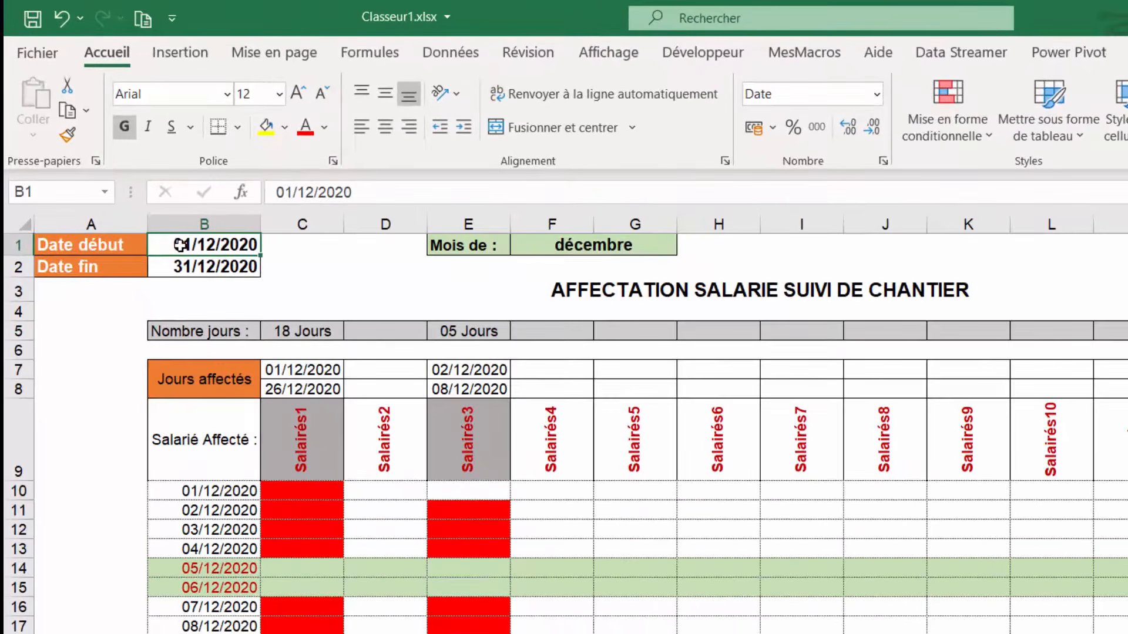
pyautogui.click(195, 266)
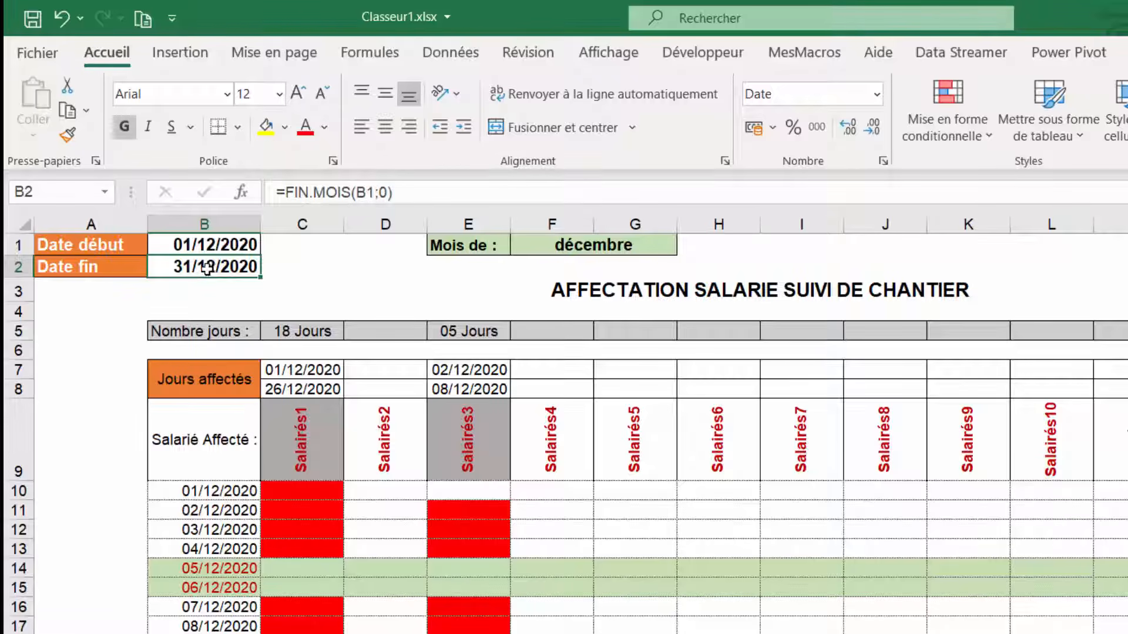
pyautogui.click(571, 247)
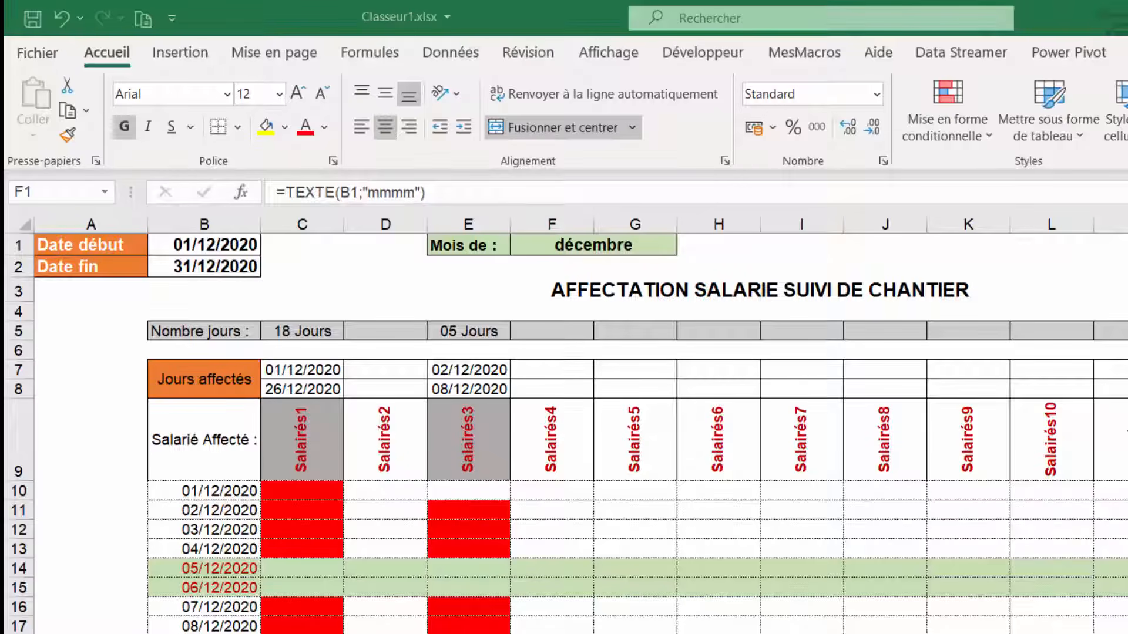
pyautogui.click(301, 368)
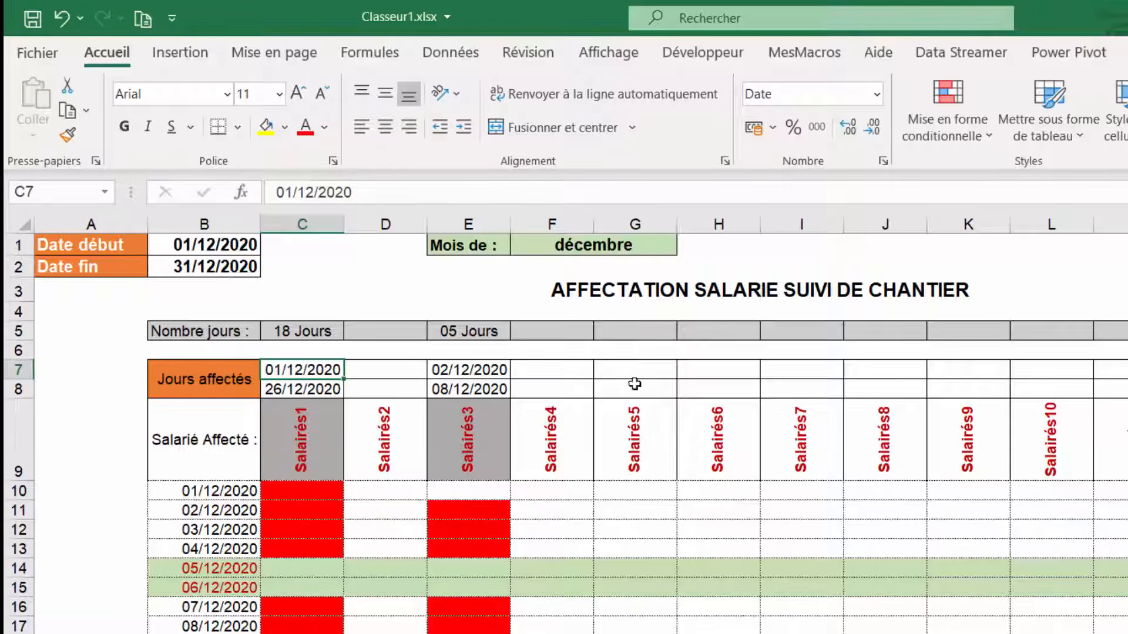
# - Select cells in the Salariés1 schedule column and scroll down to examine how weekend and holiday rows are handled
pyautogui.click(281, 494)
pyautogui.moveTo(281, 494); pyautogui.dragTo(288, 543)
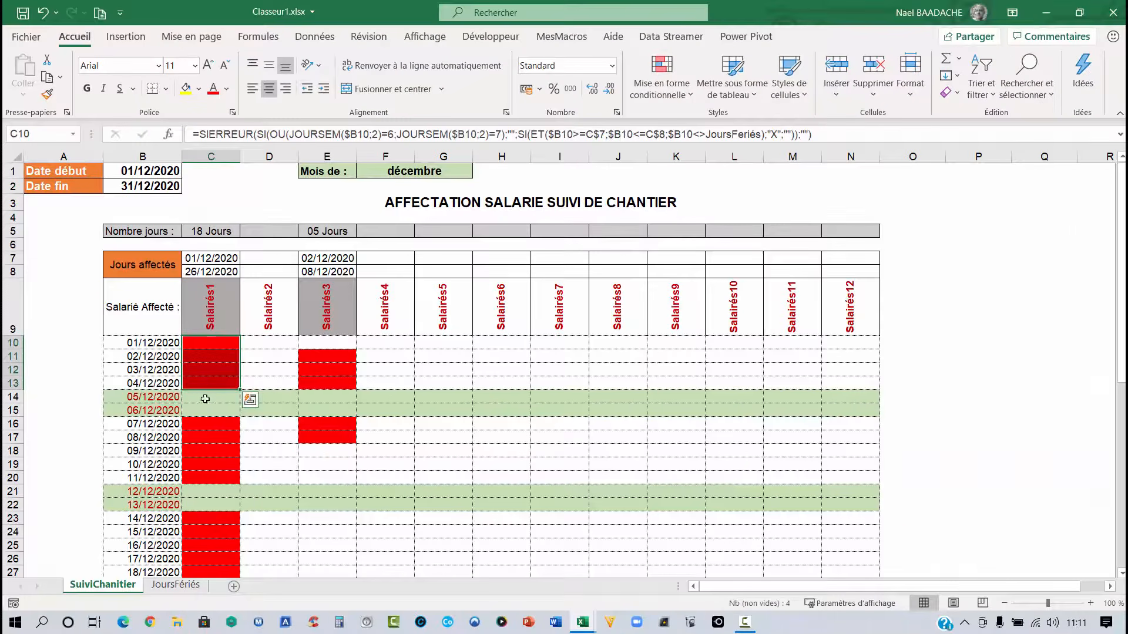
pyautogui.moveTo(235, 461); pyautogui.dragTo(235, 471)
pyautogui.moveTo(203, 407); pyautogui.dragTo(203, 407)
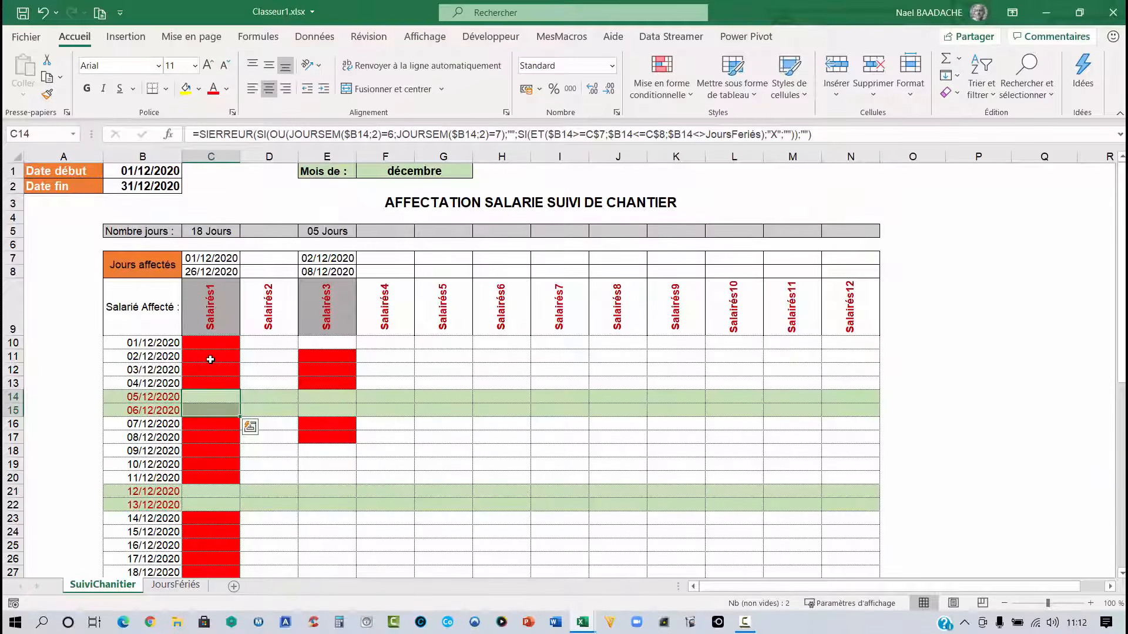
pyautogui.scroll(-2, 209, 360)
pyautogui.scroll(-2, 203, 344)
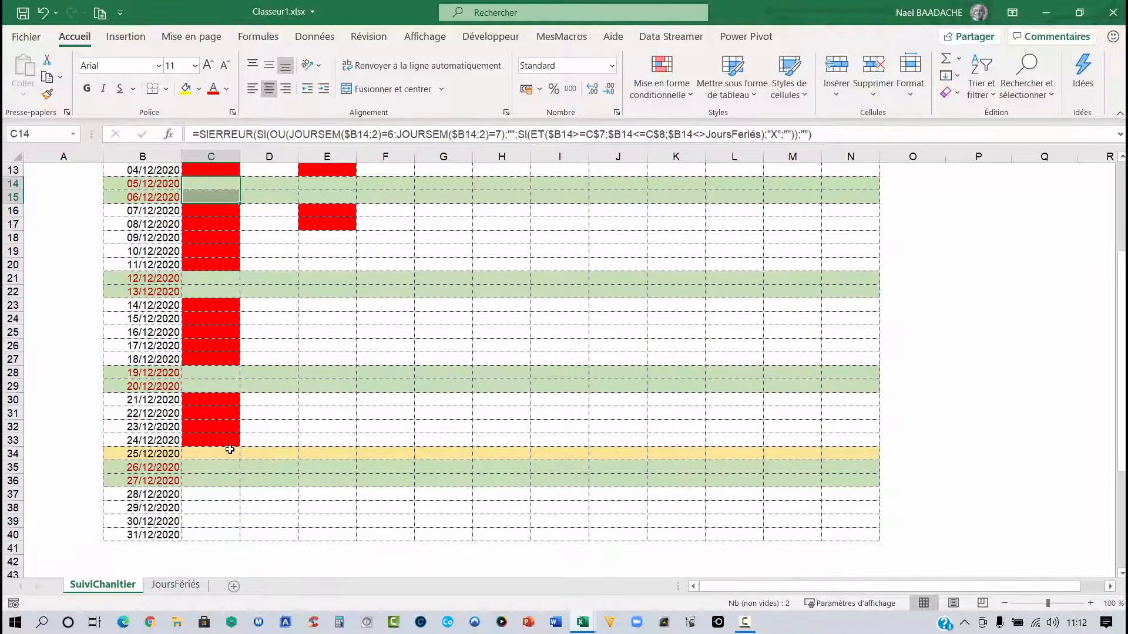
pyautogui.click(210, 456)
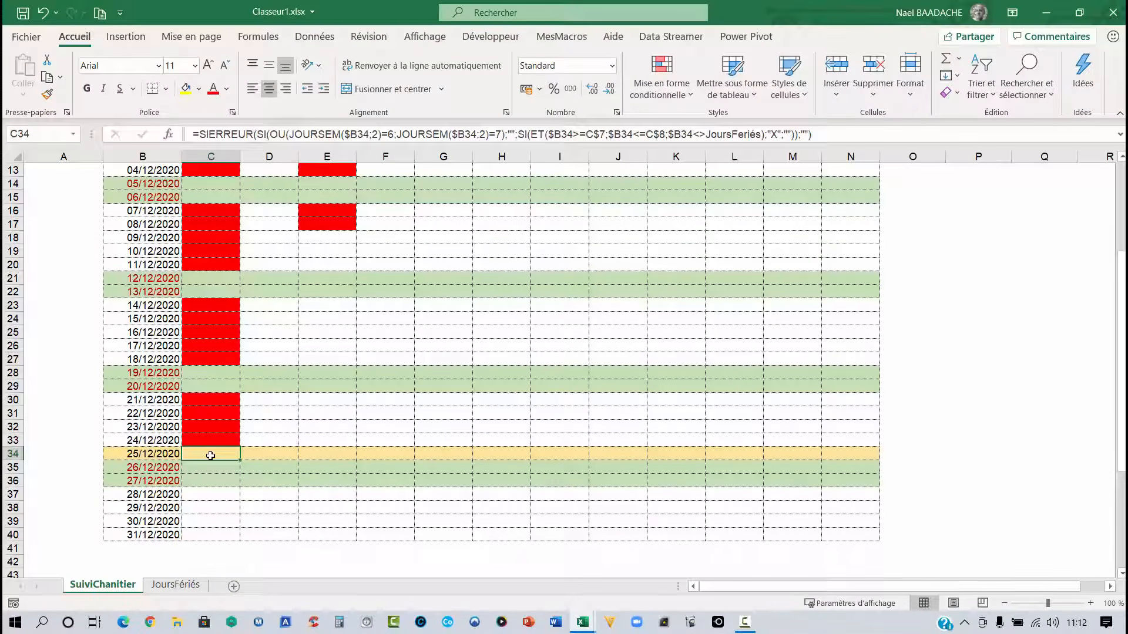
pyautogui.scroll(1, 211, 456)
pyautogui.scroll(4, 211, 456)
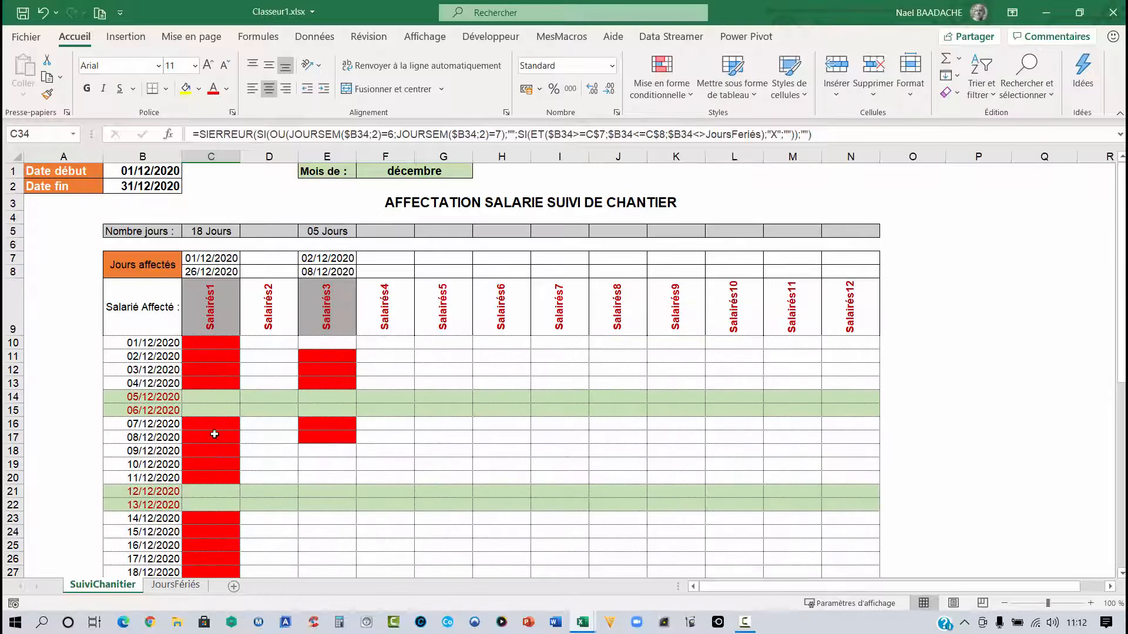
# - Examine the Nombre jours count formulas and the Salariés3 assignment dates and schedule cells
pyautogui.click(210, 232)
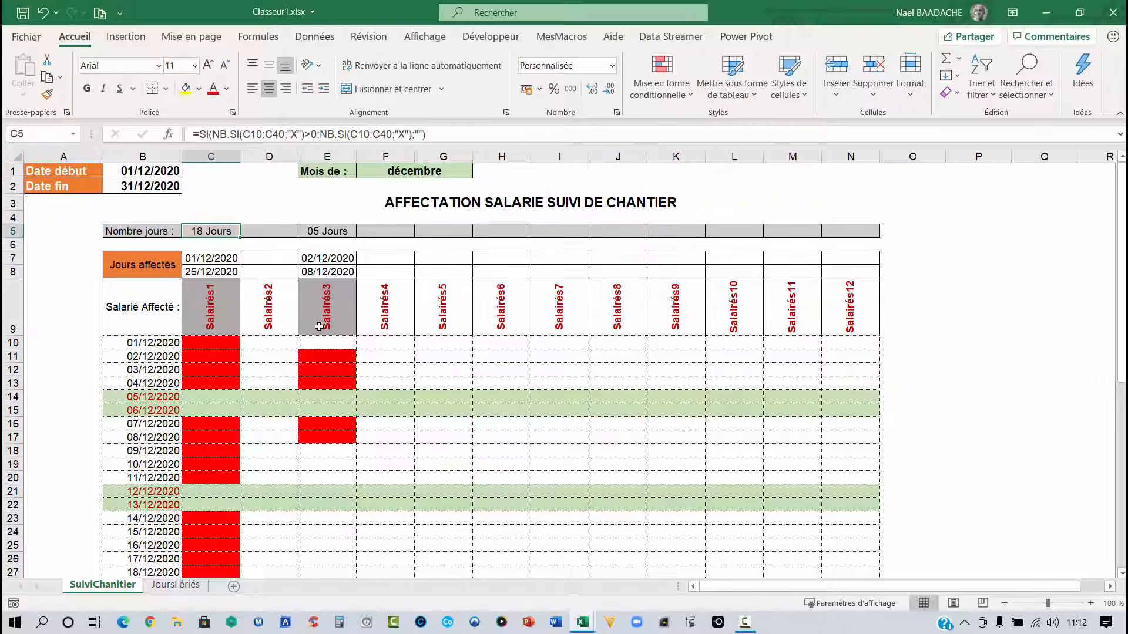
pyautogui.click(322, 308)
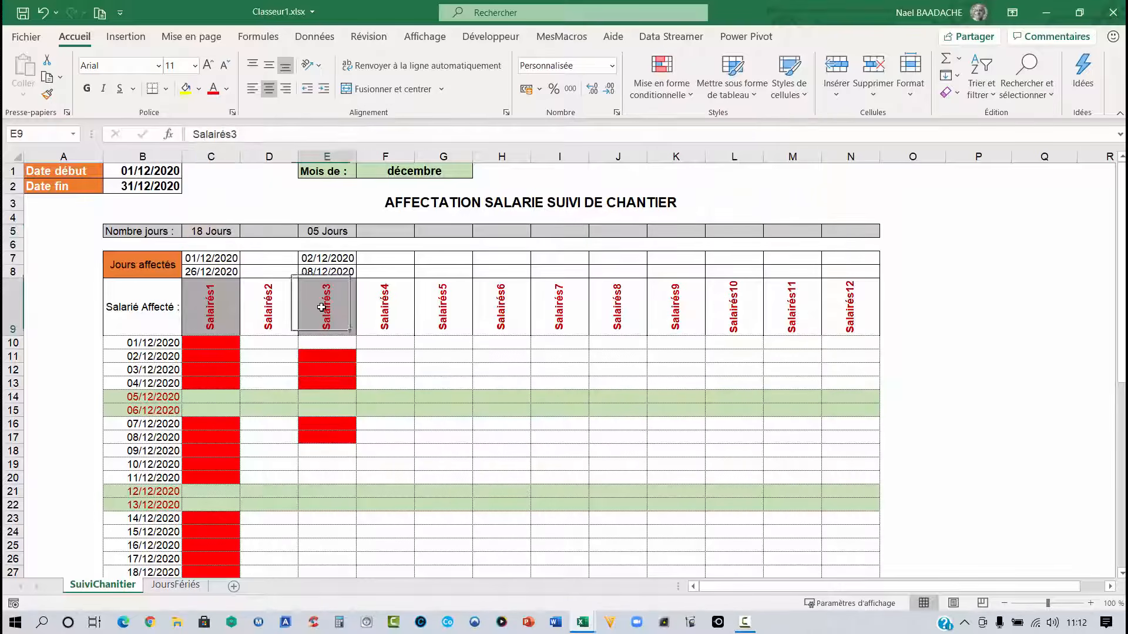
pyautogui.click(322, 261)
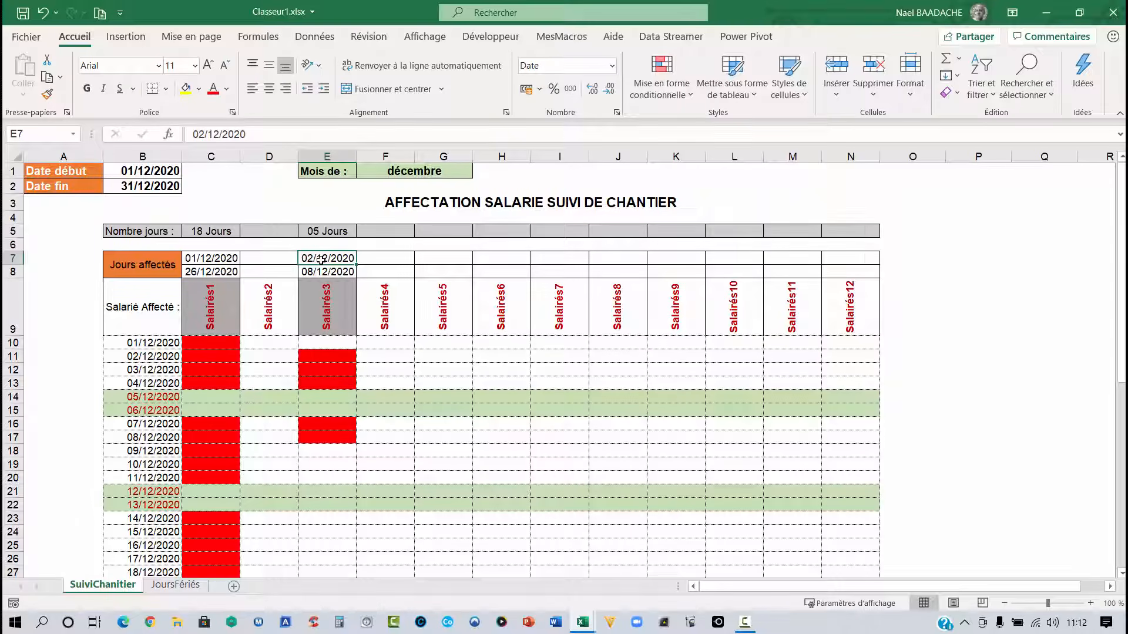
pyautogui.click(314, 273)
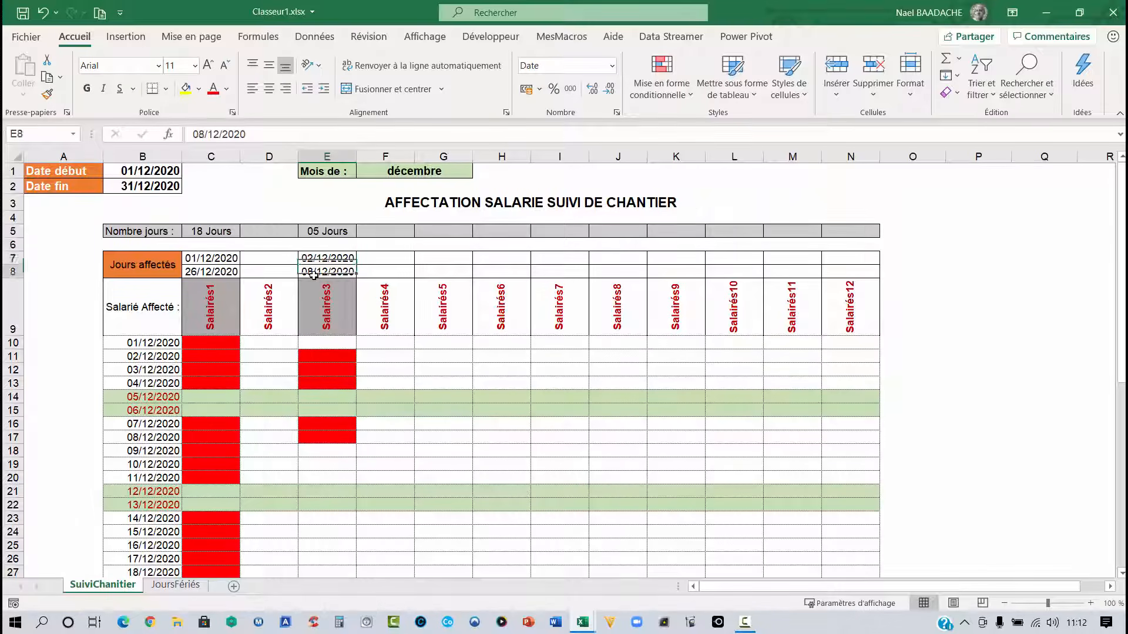
pyautogui.click(335, 359)
pyautogui.moveTo(335, 359); pyautogui.dragTo(331, 380)
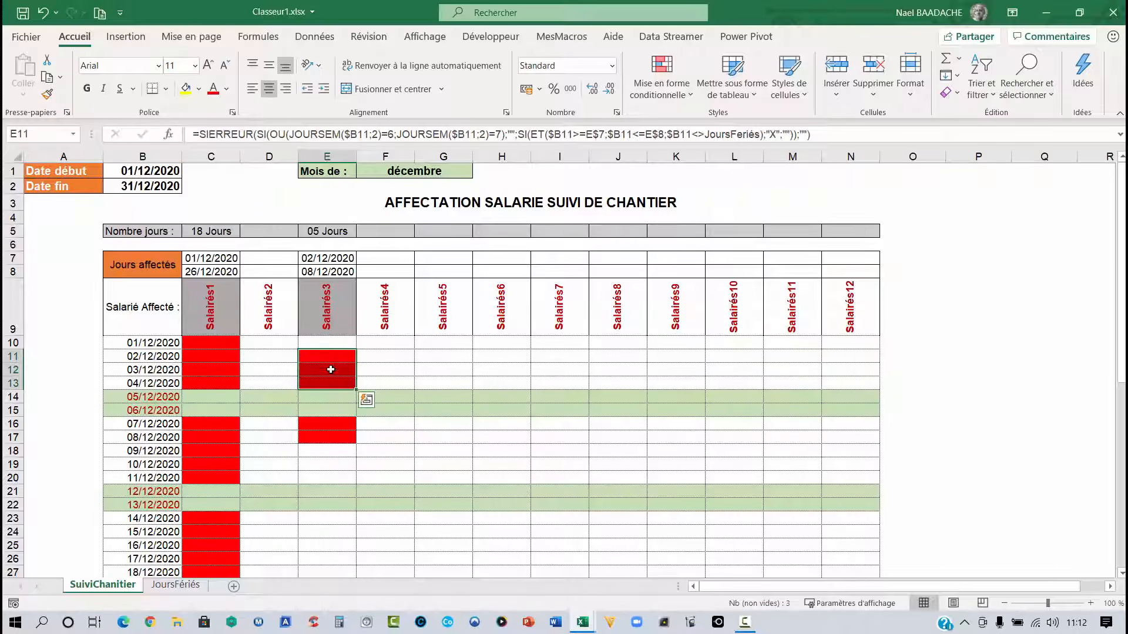
pyautogui.click(332, 399)
pyautogui.click(329, 411)
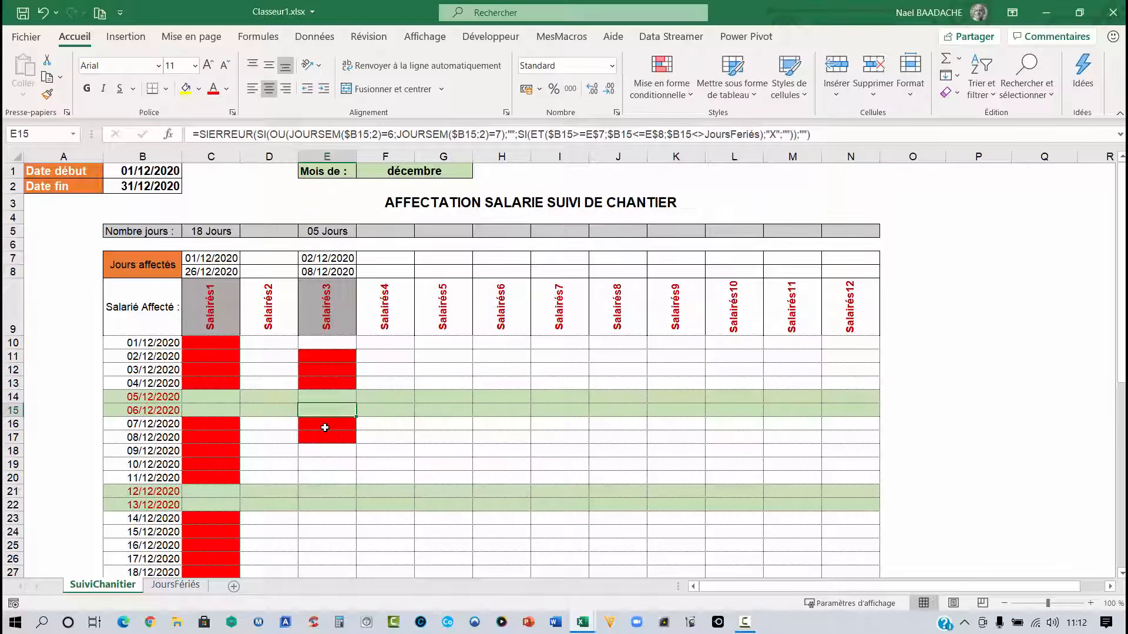
pyautogui.click(334, 232)
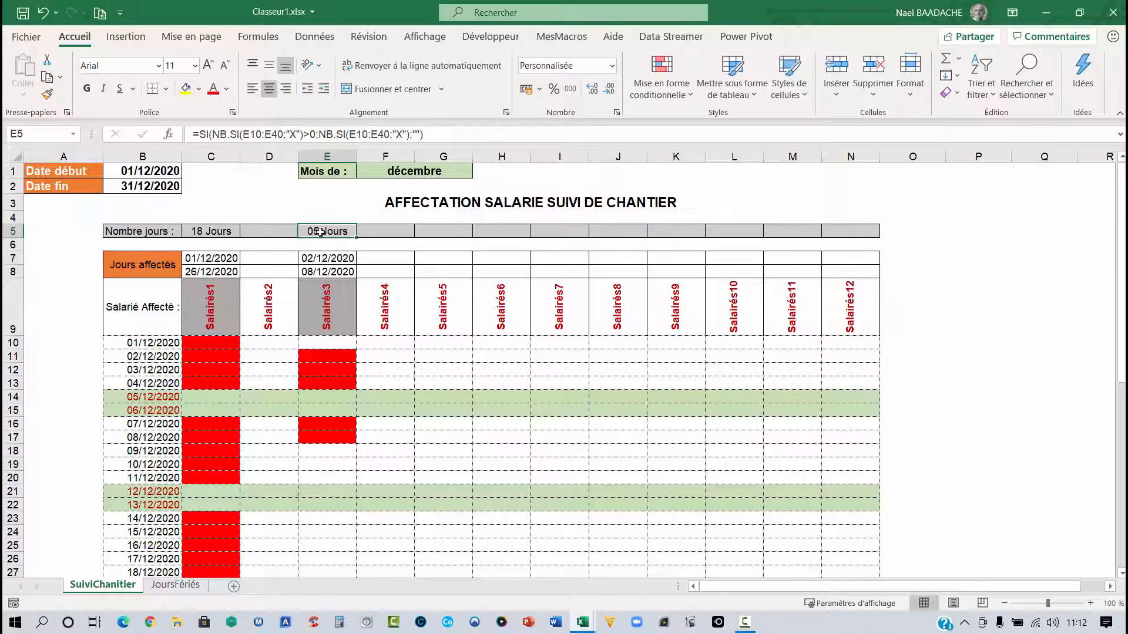
pyautogui.press('F10')
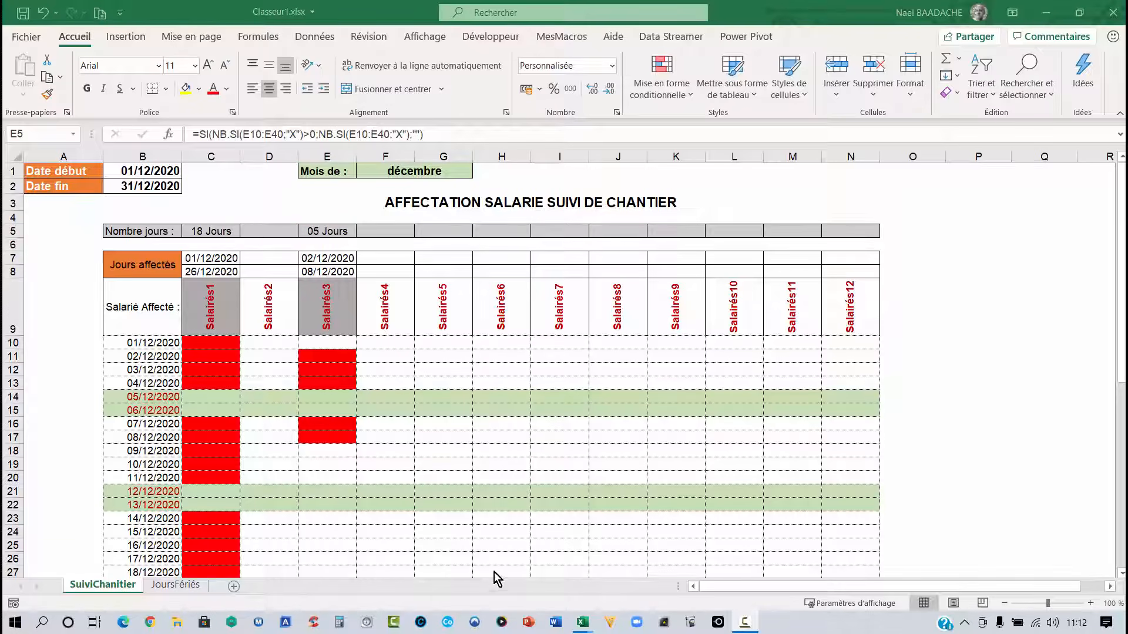
# - Switch to the JoursFériés sheet and examine the year cell, the holiday dates and their formula list
pyautogui.click(182, 587)
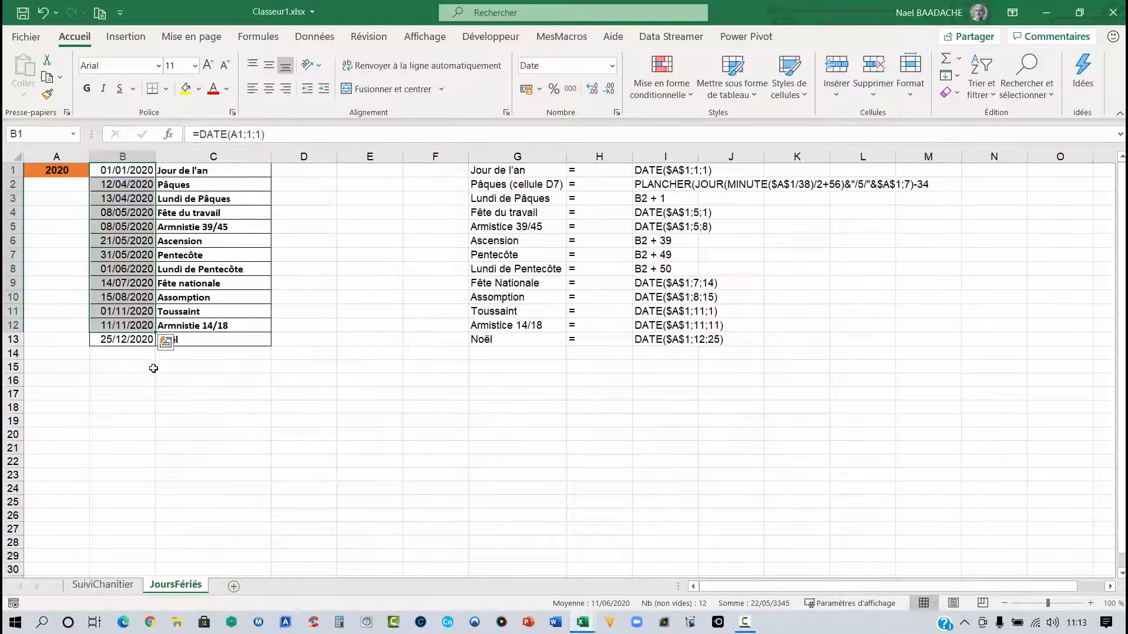
pyautogui.click(45, 171)
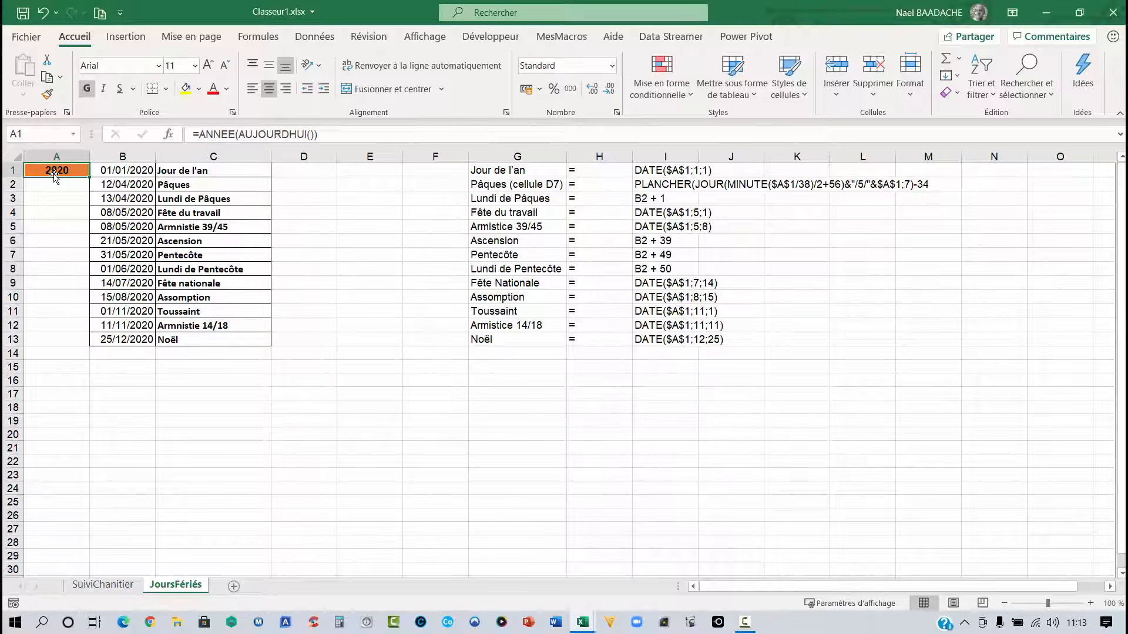
pyautogui.moveTo(134, 175); pyautogui.dragTo(125, 338)
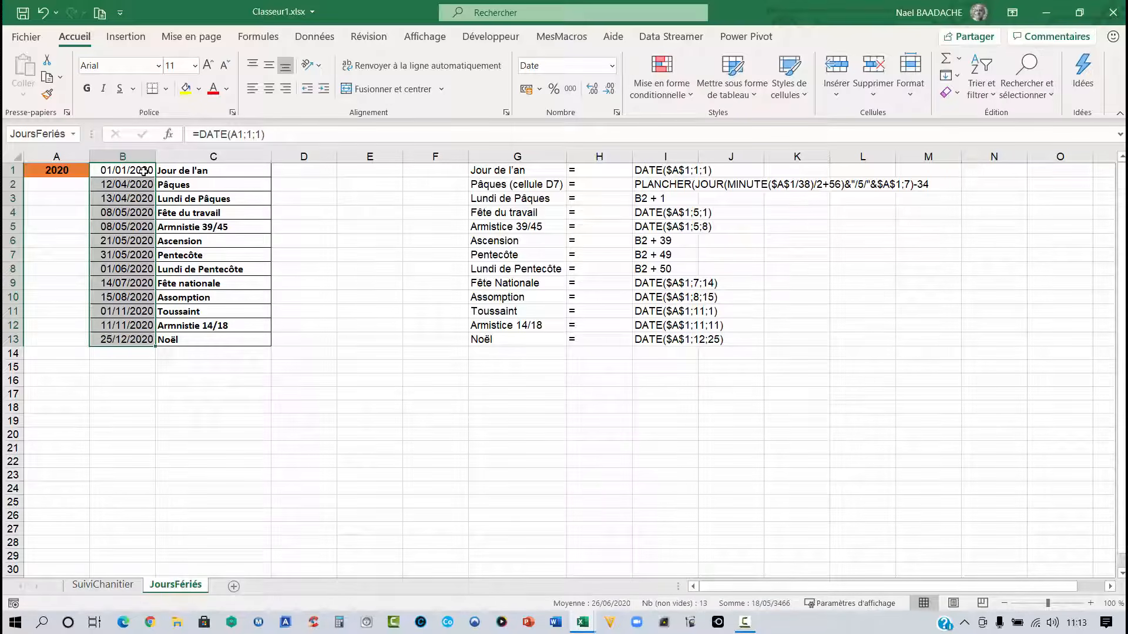
pyautogui.moveTo(144, 171); pyautogui.dragTo(132, 340)
pyautogui.click(512, 170)
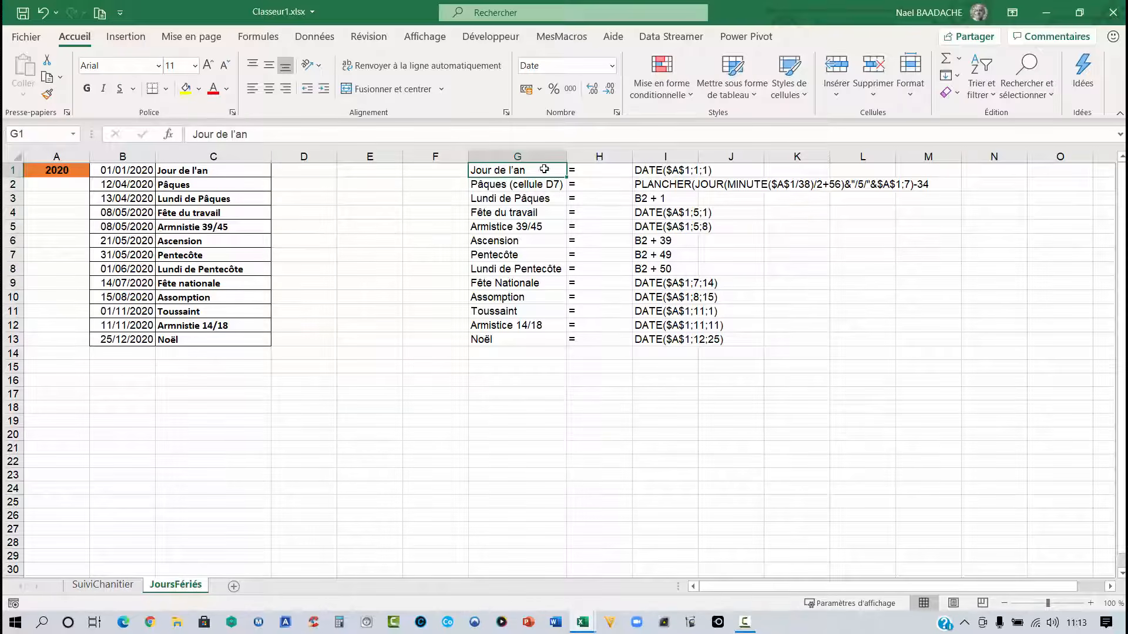
pyautogui.moveTo(544, 170); pyautogui.dragTo(670, 339)
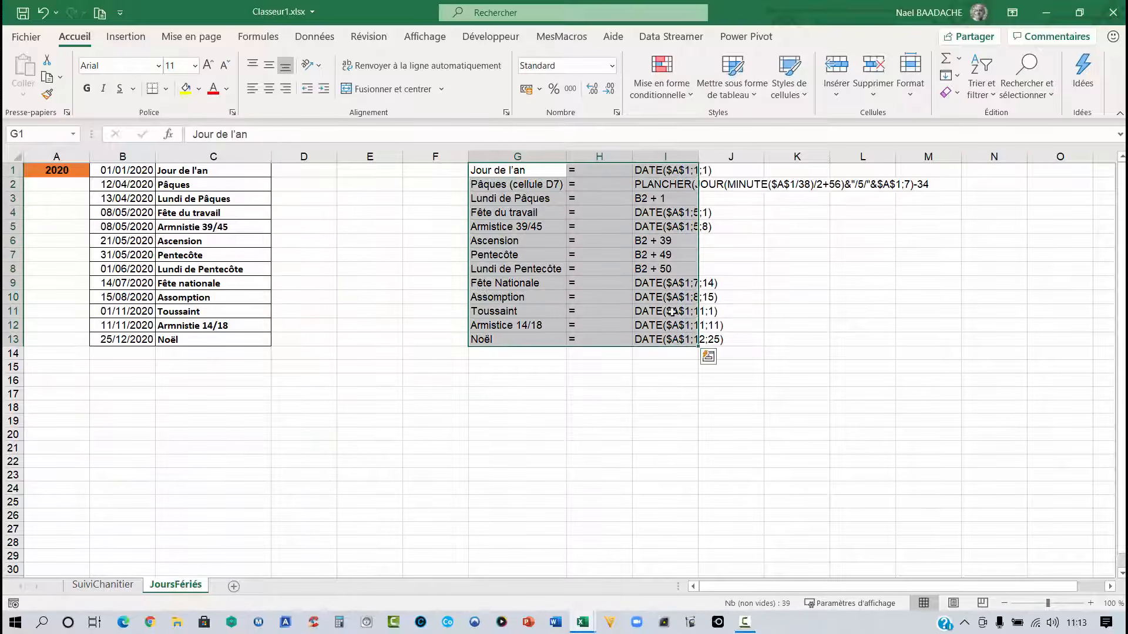
pyautogui.click(671, 311)
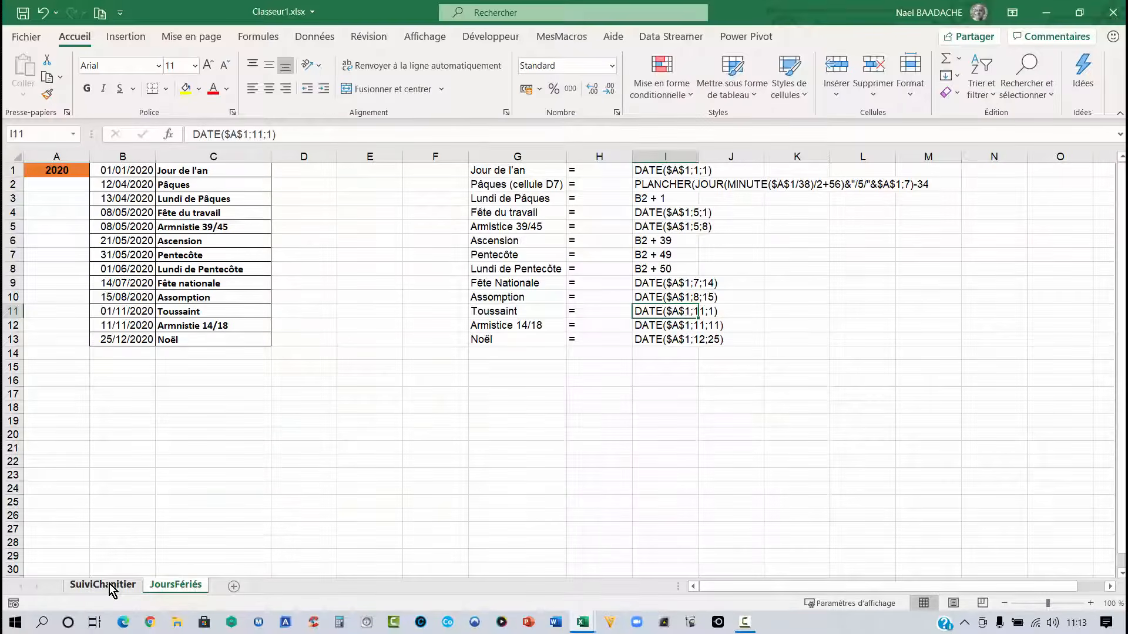
# - Return to the SuiviChantier sheet and select the full schedule grid to review its formatting
pyautogui.click(109, 586)
pyautogui.scroll(-1, 272, 397)
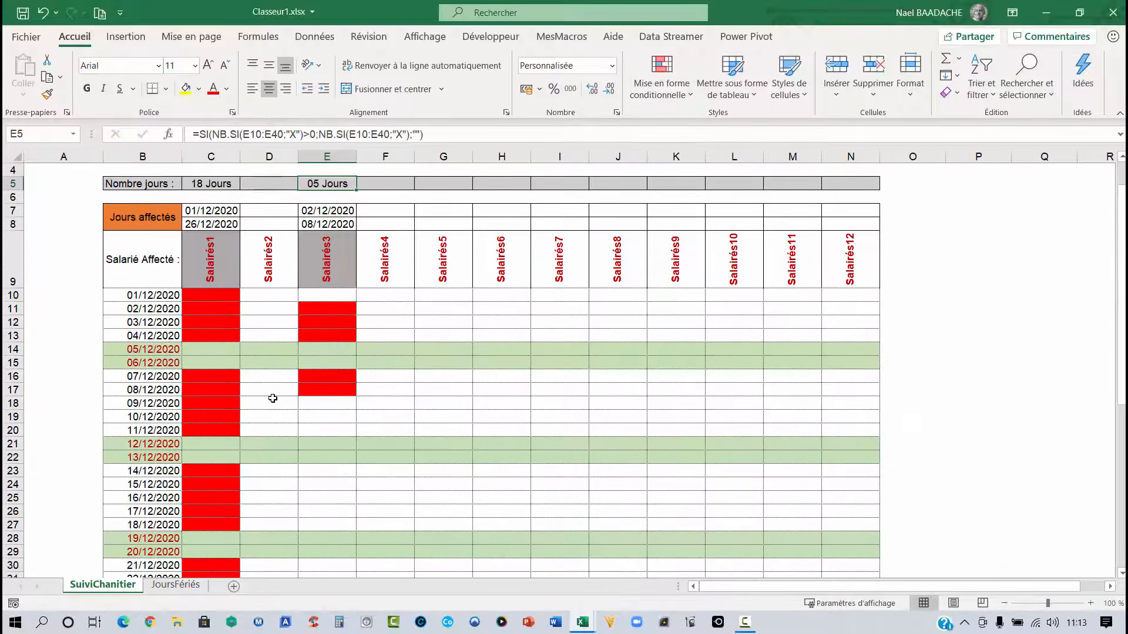
pyautogui.moveTo(203, 298); pyautogui.dragTo(844, 592)
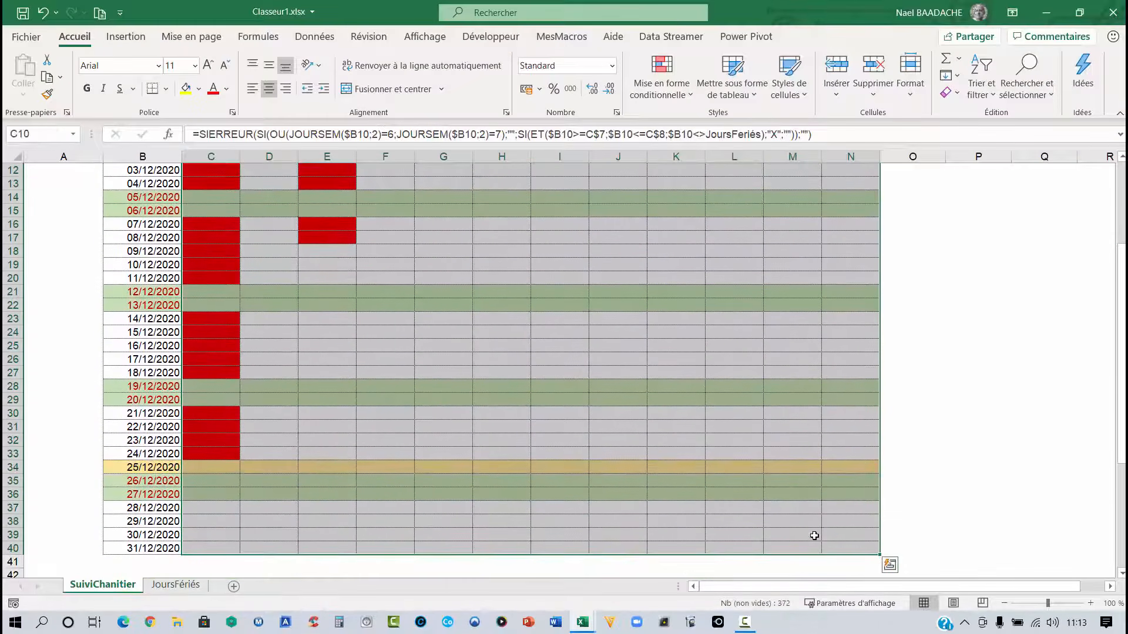
pyautogui.click(813, 536)
pyautogui.moveTo(200, 546); pyautogui.dragTo(834, 546)
pyautogui.scroll(4, 482, 479)
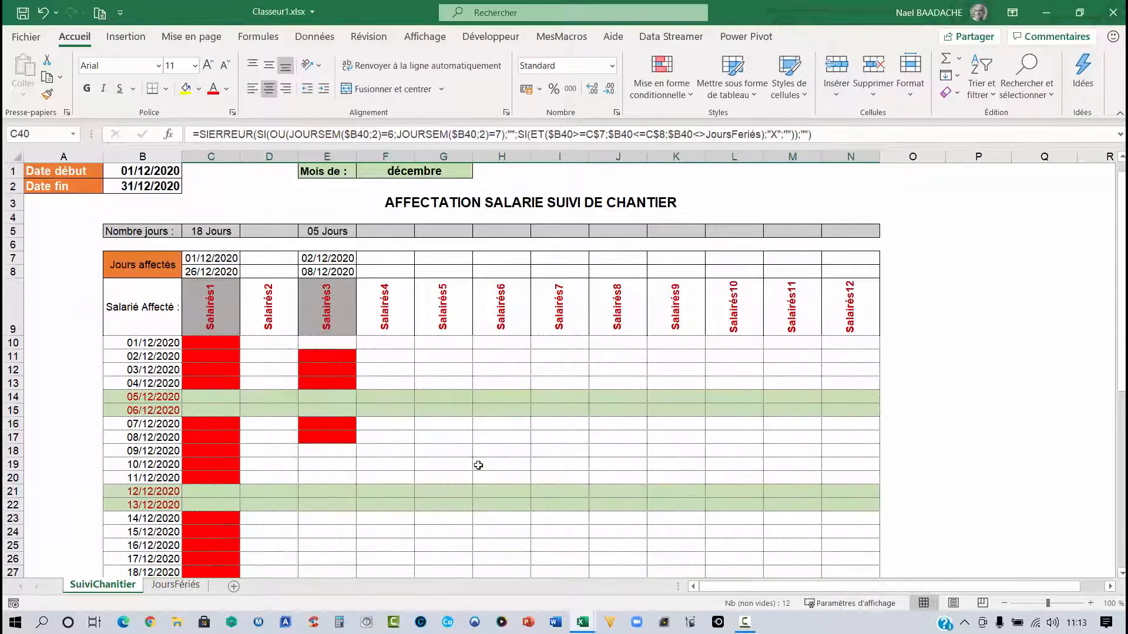
# - Set the start date to 01/02/2021
pyautogui.click(134, 170)
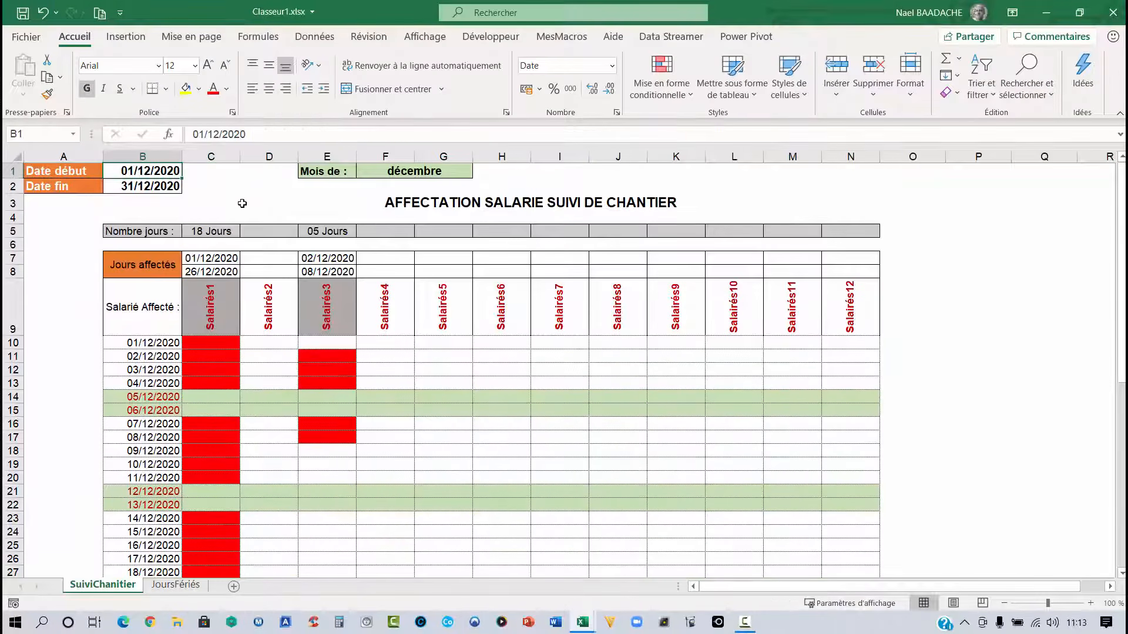
pyautogui.write('01/02')
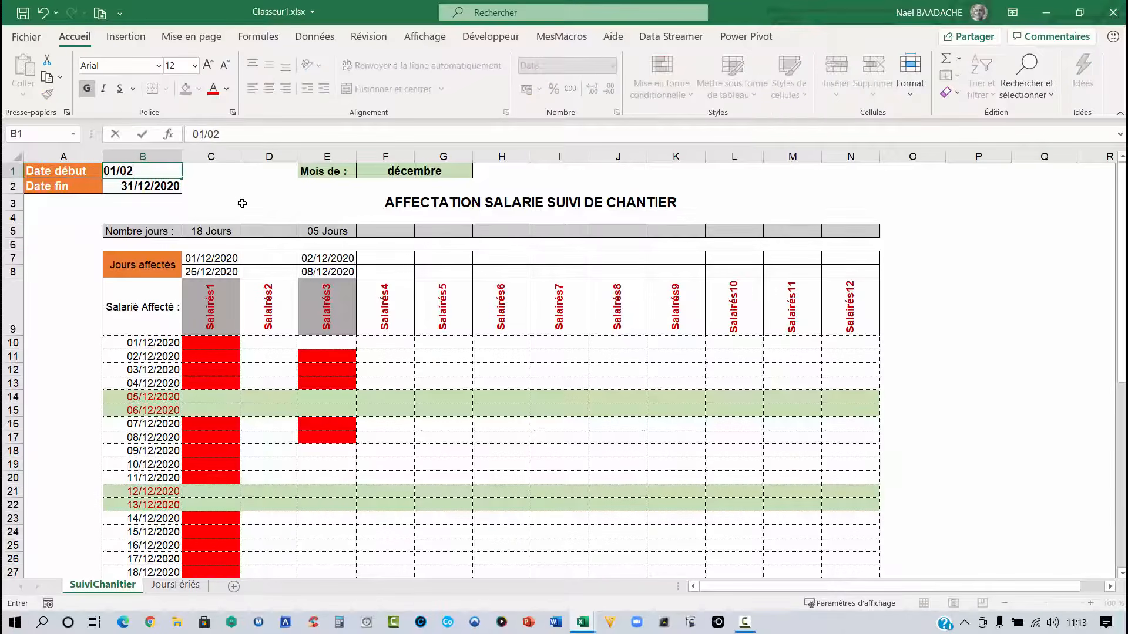
pyautogui.write('/2021')
pyautogui.press('Return')
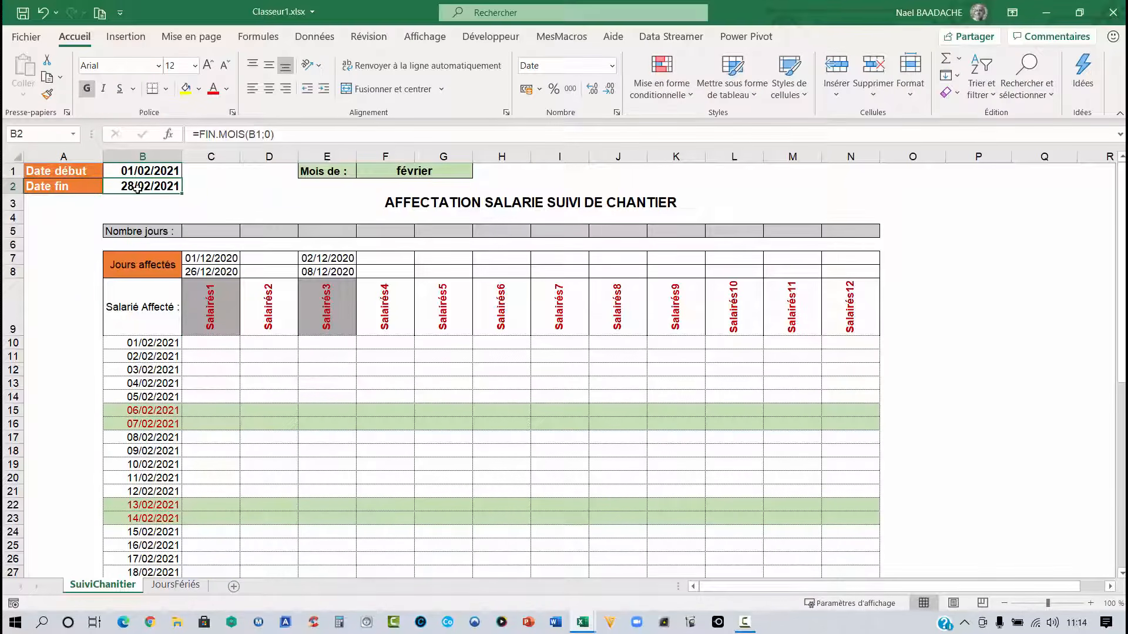
# - Examine the updated month label and the list of February dates down to the last row
pyautogui.click(425, 174)
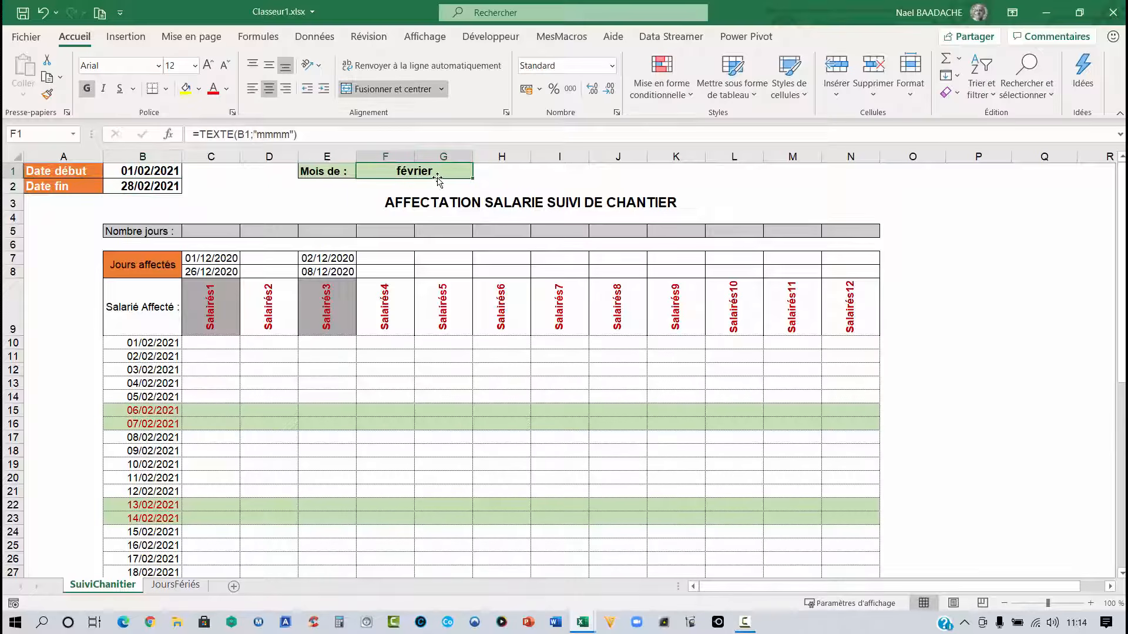
pyautogui.scroll(-3, 409, 199)
pyautogui.scroll(-2, 408, 201)
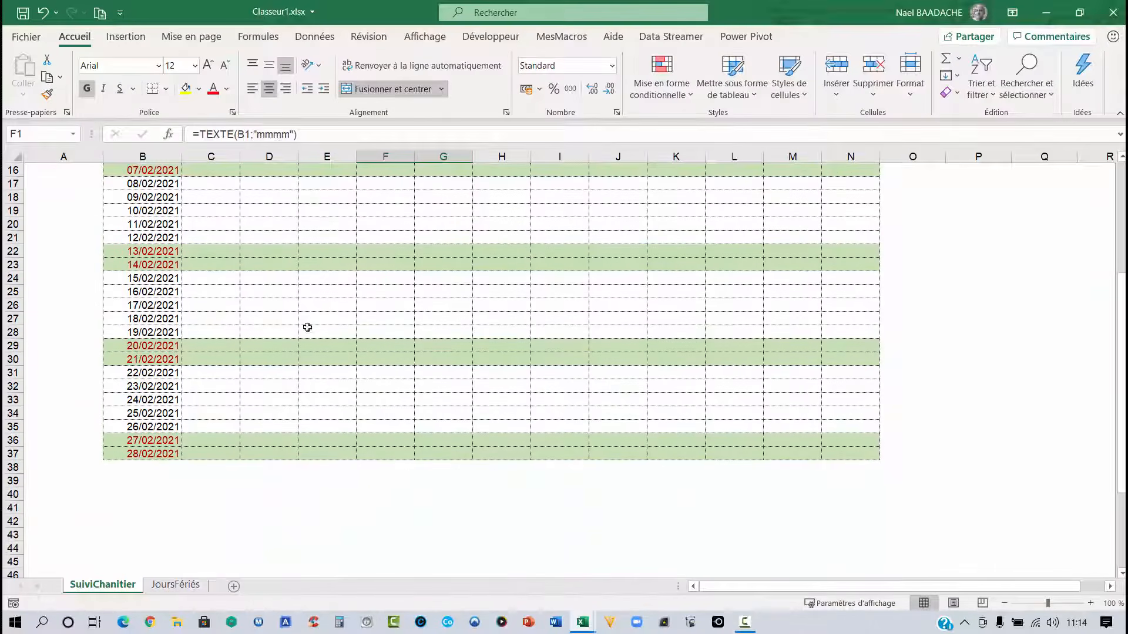
pyautogui.click(143, 450)
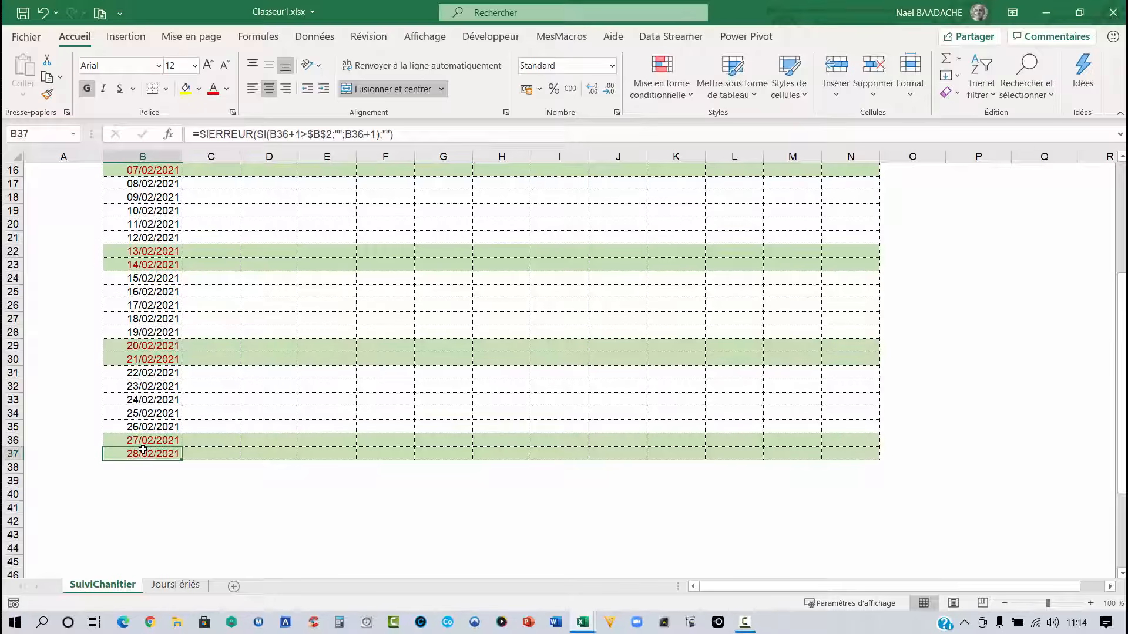
pyautogui.moveTo(143, 450); pyautogui.dragTo(298, 450)
pyautogui.moveTo(545, 452); pyautogui.dragTo(852, 456)
pyautogui.click(157, 441)
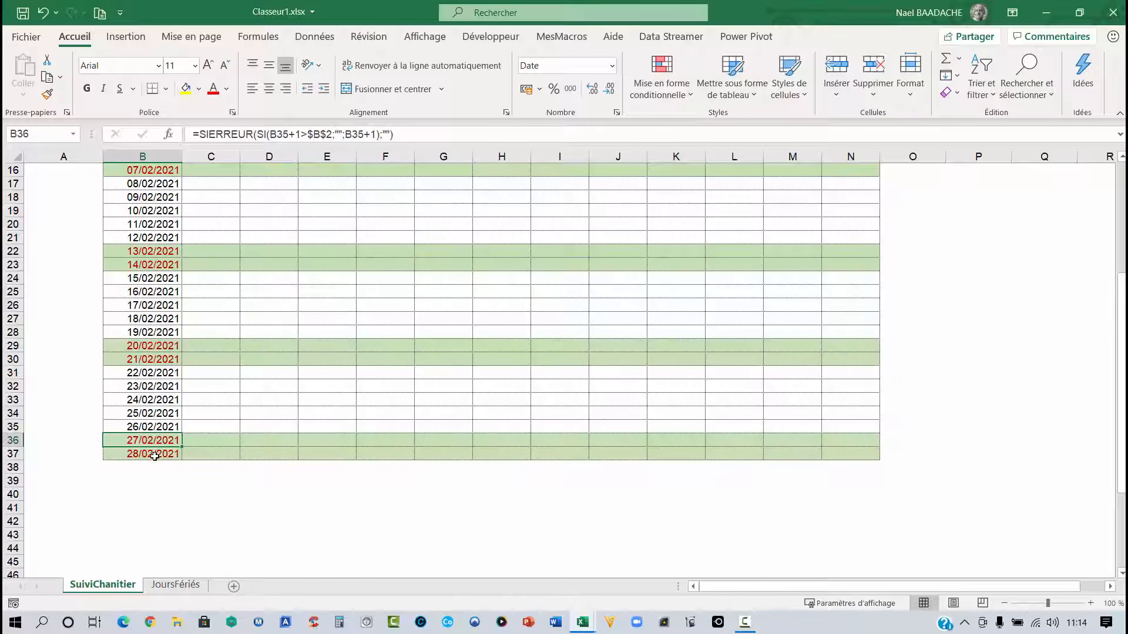
pyautogui.scroll(5, 468, 439)
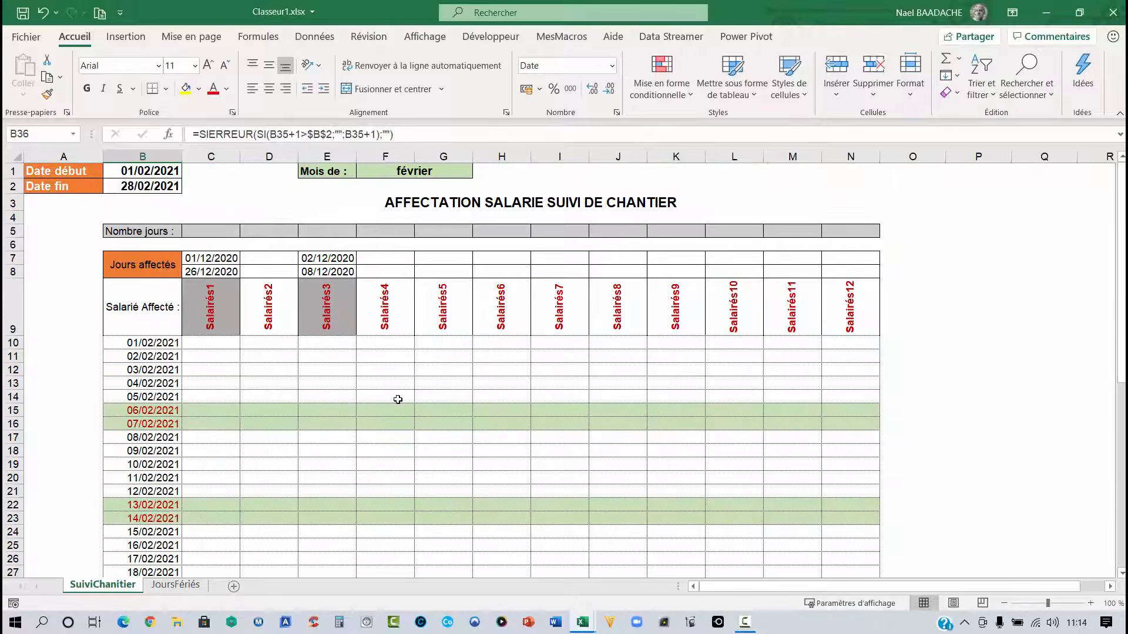
# - Set the start date back to 01/12/2020
pyautogui.click(154, 170)
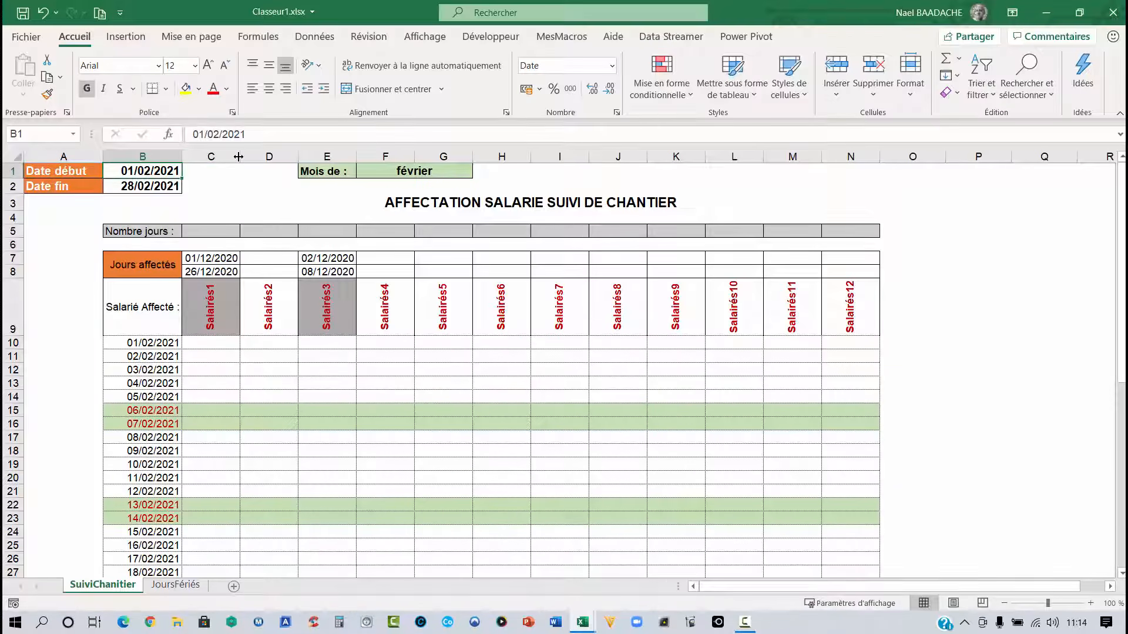
pyautogui.write('01/12/202')
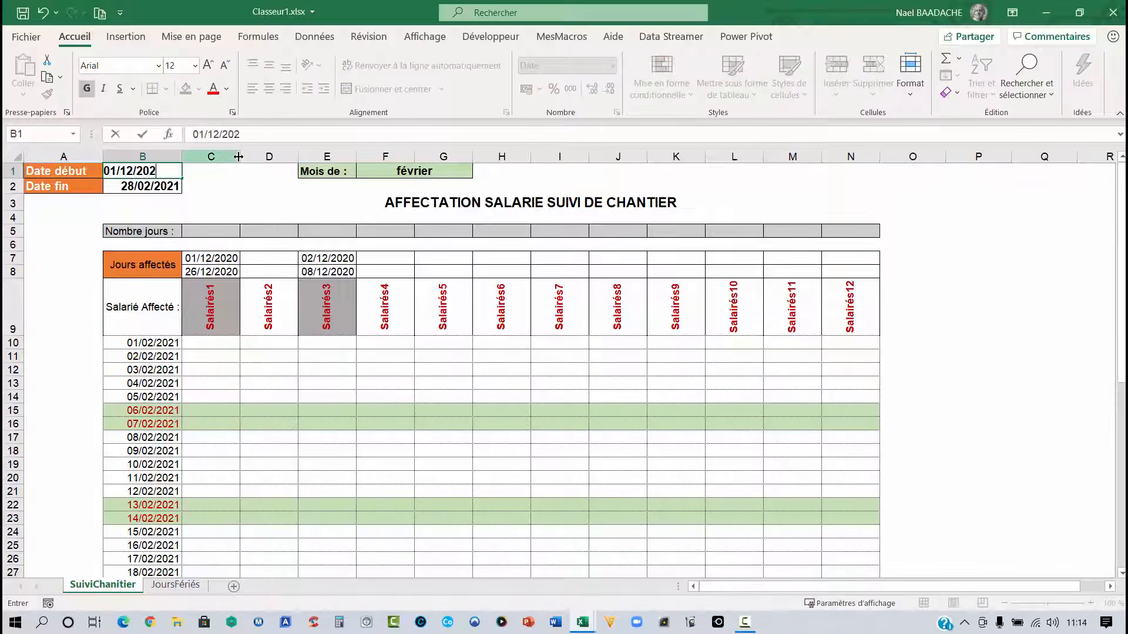
pyautogui.write('0')
pyautogui.press('Return')
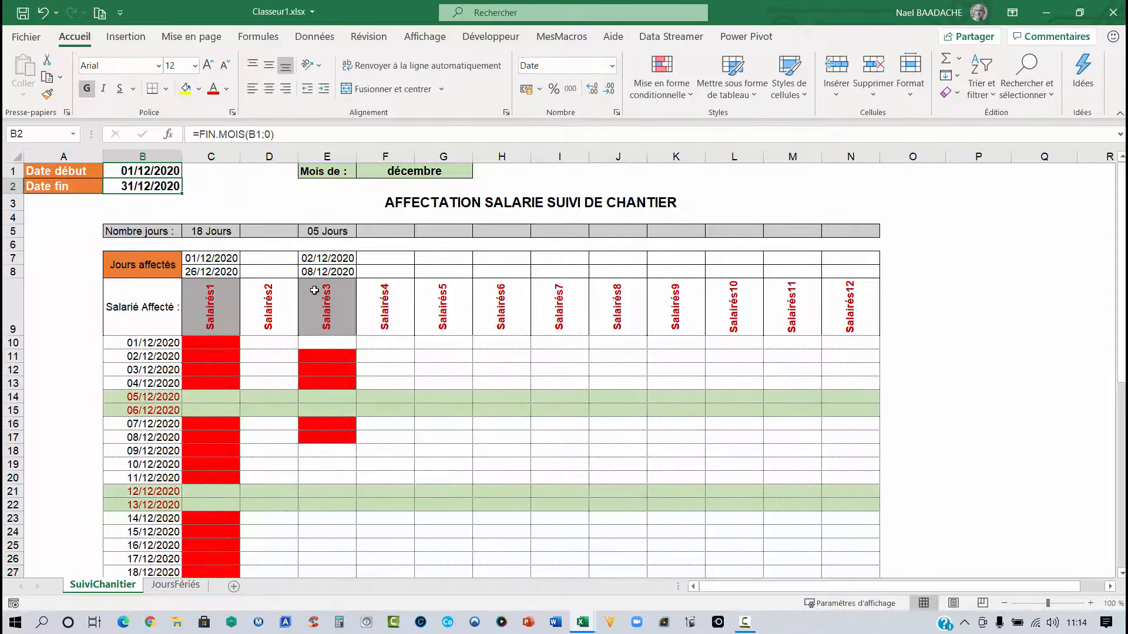
# - Scroll through the December dates and select the 25/12/2020 holiday row to examine its highlighting
pyautogui.scroll(-4, 312, 294)
pyautogui.scroll(-2, 258, 292)
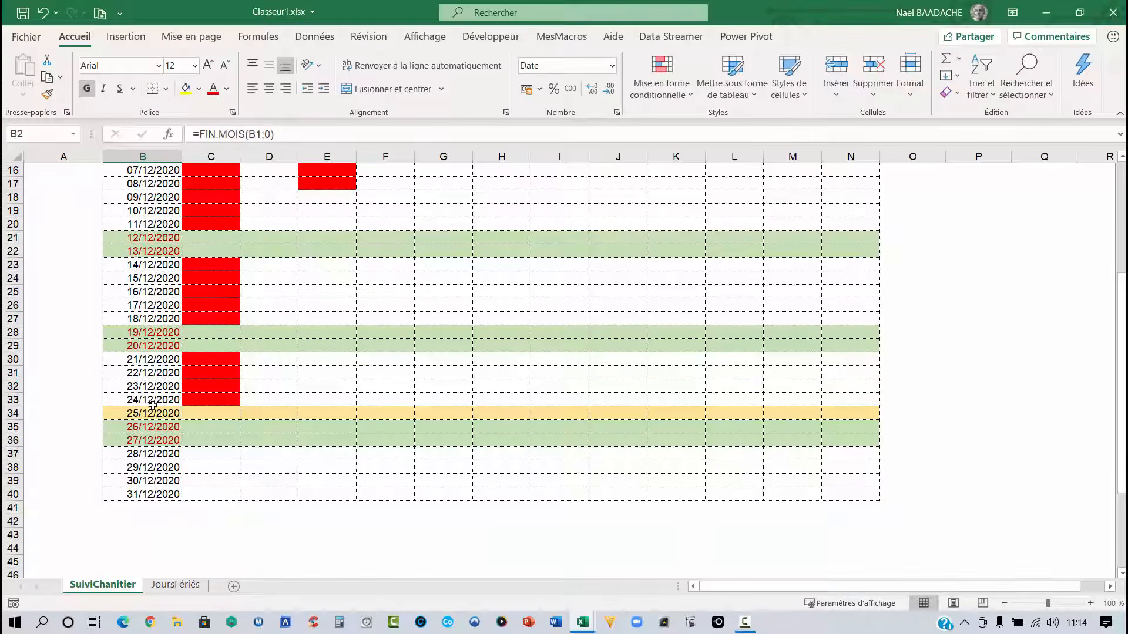
pyautogui.moveTo(147, 413); pyautogui.dragTo(811, 413)
pyautogui.scroll(5, 362, 410)
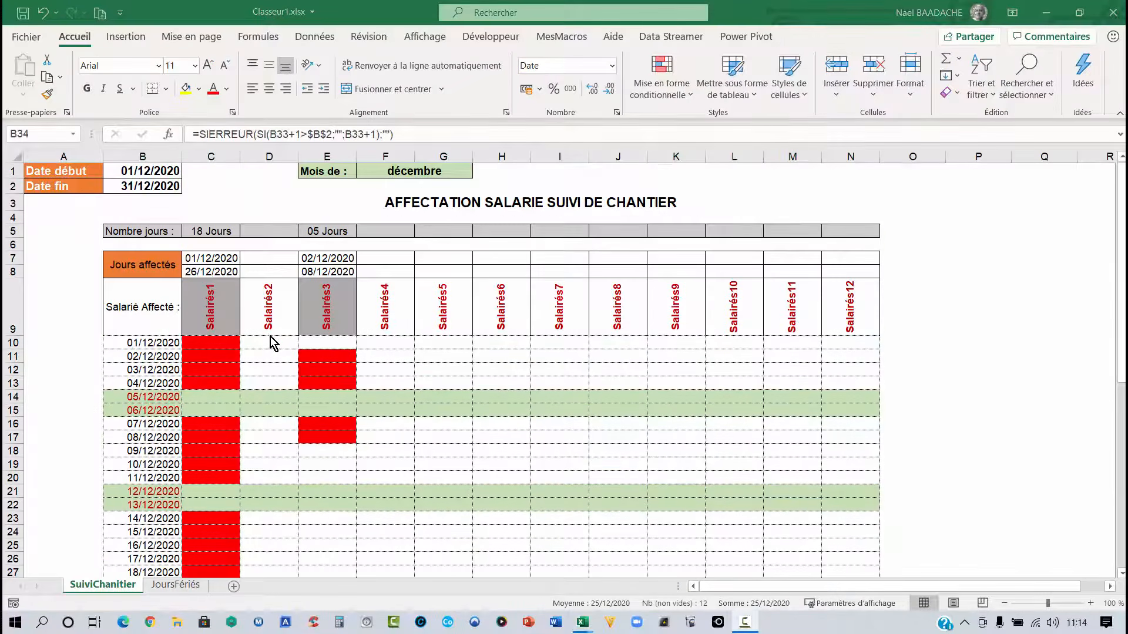
# - Inspect the formulas behind the first employee's day count and the first assigned-day cells
pyautogui.click(208, 229)
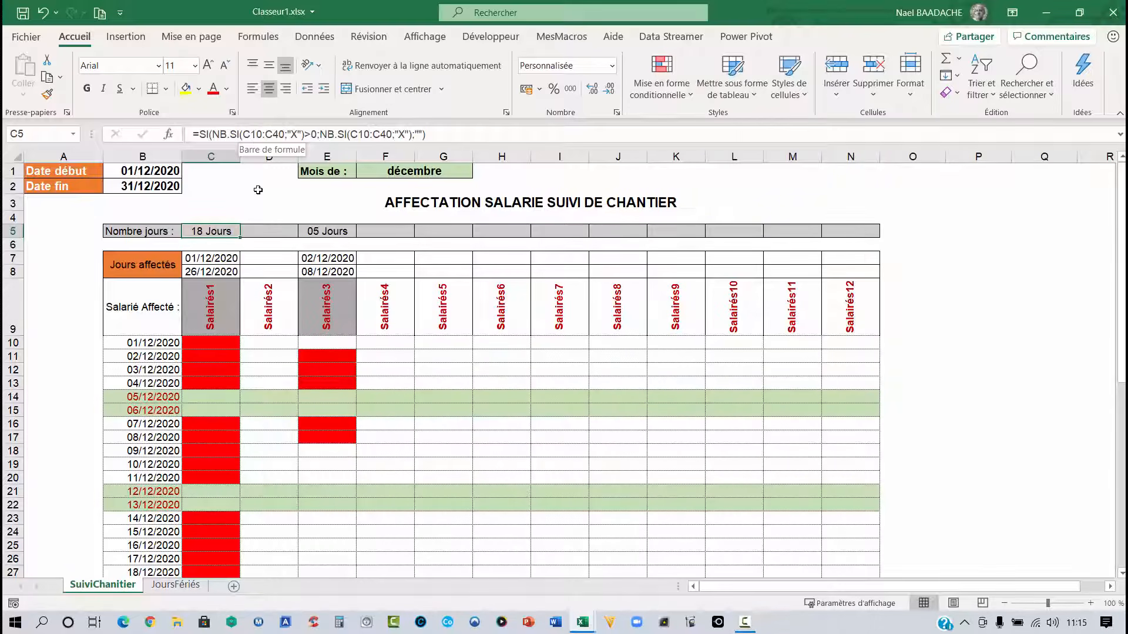
pyautogui.scroll(-1, 217, 295)
pyautogui.scroll(-1, 217, 294)
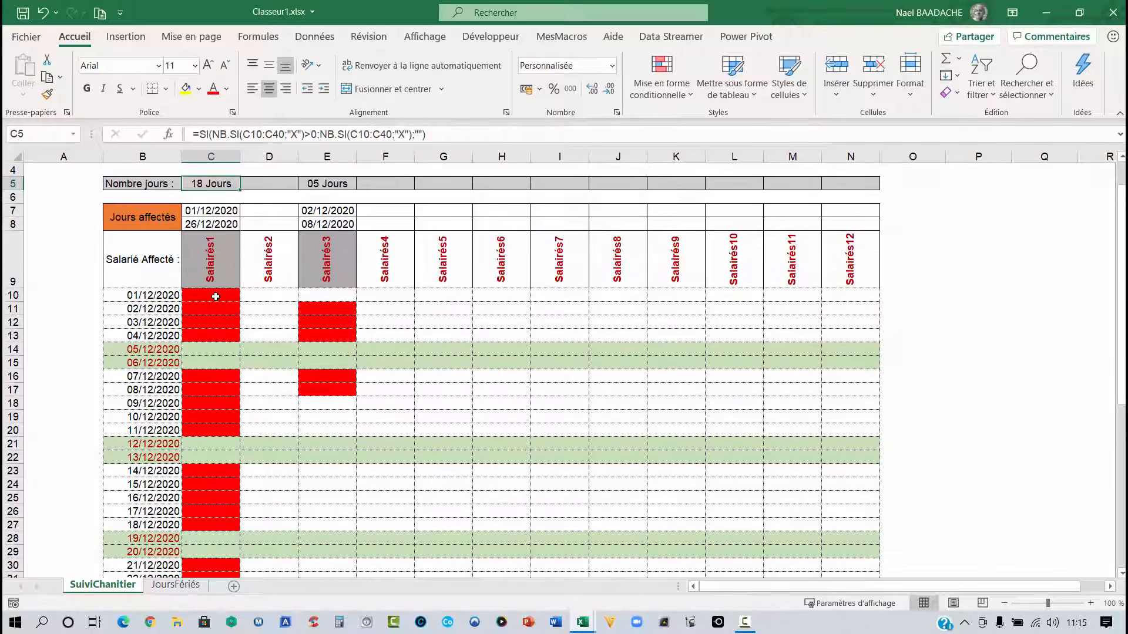
pyautogui.moveTo(217, 295); pyautogui.dragTo(209, 335)
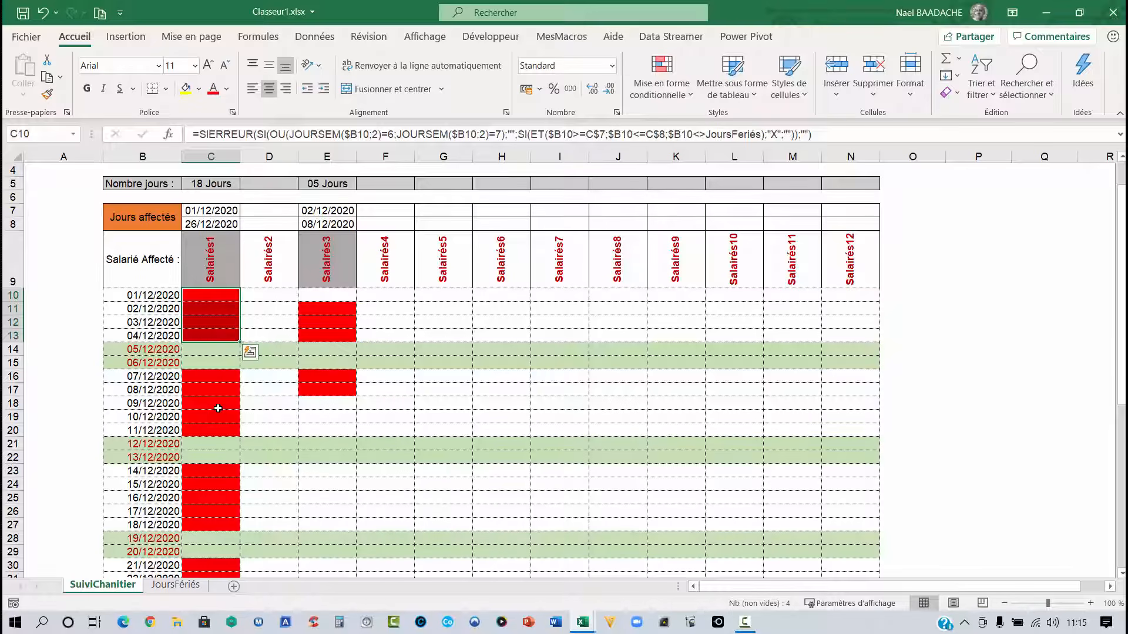
pyautogui.scroll(3, 218, 408)
pyautogui.click(204, 234)
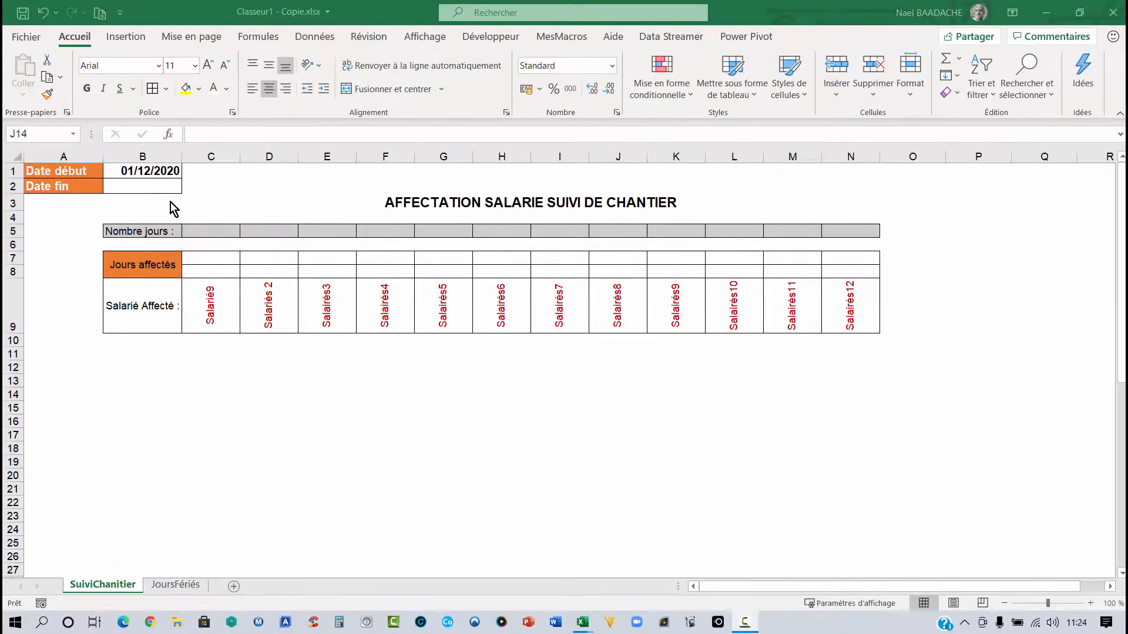
# - In the copy workbook, enter =FIN.MOIS(B1;0) as the end date based on the start date
pyautogui.click(167, 186)
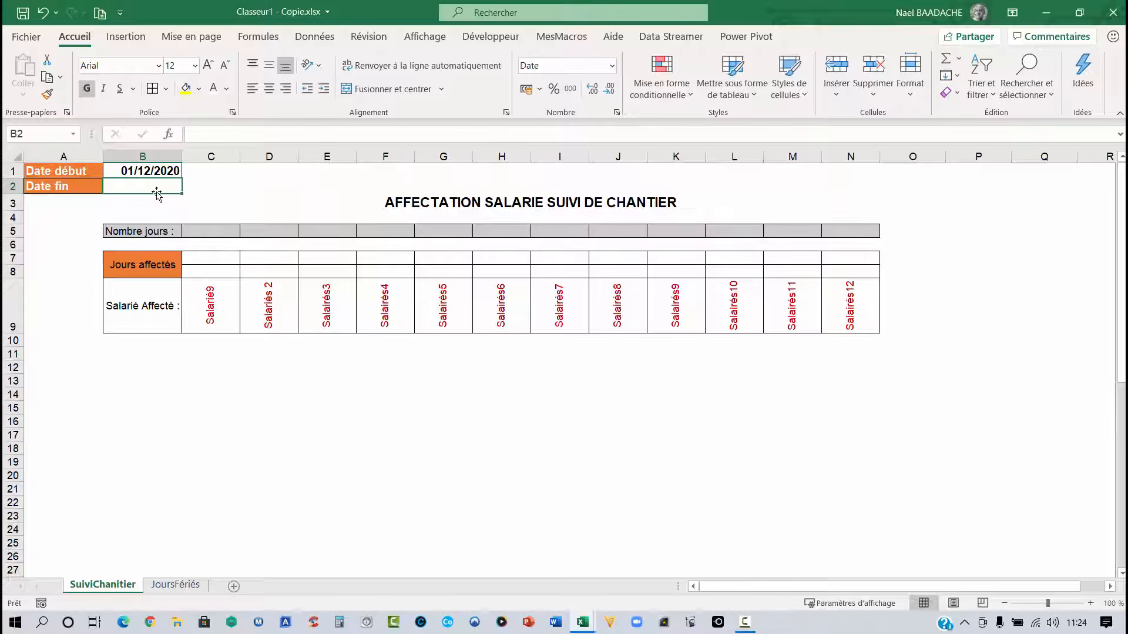
pyautogui.write('=')
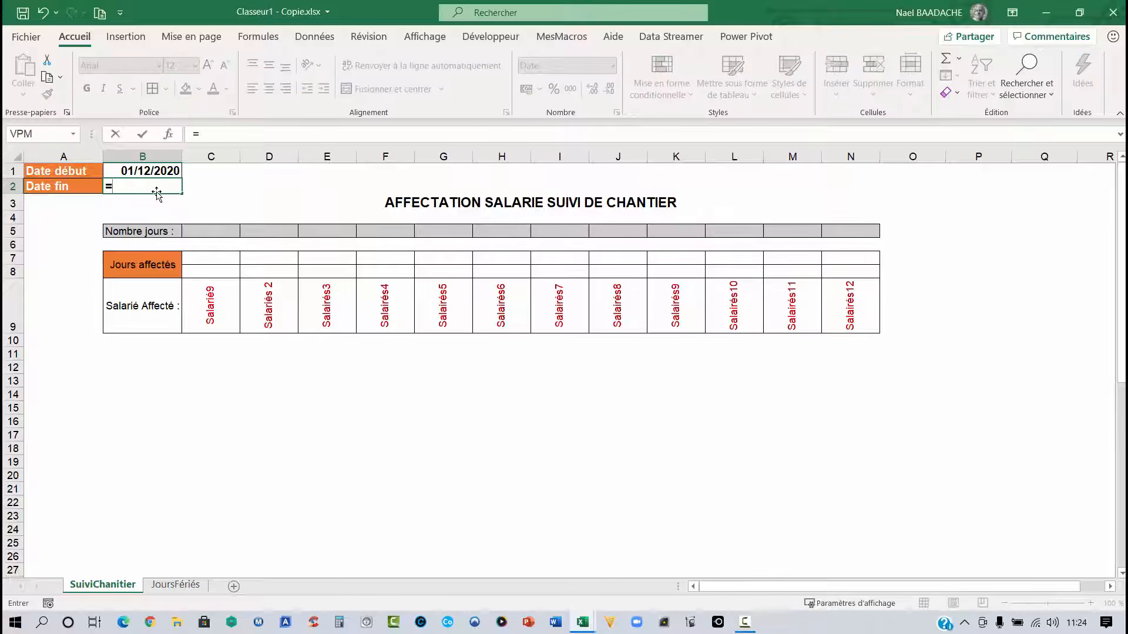
pyautogui.write('fin')
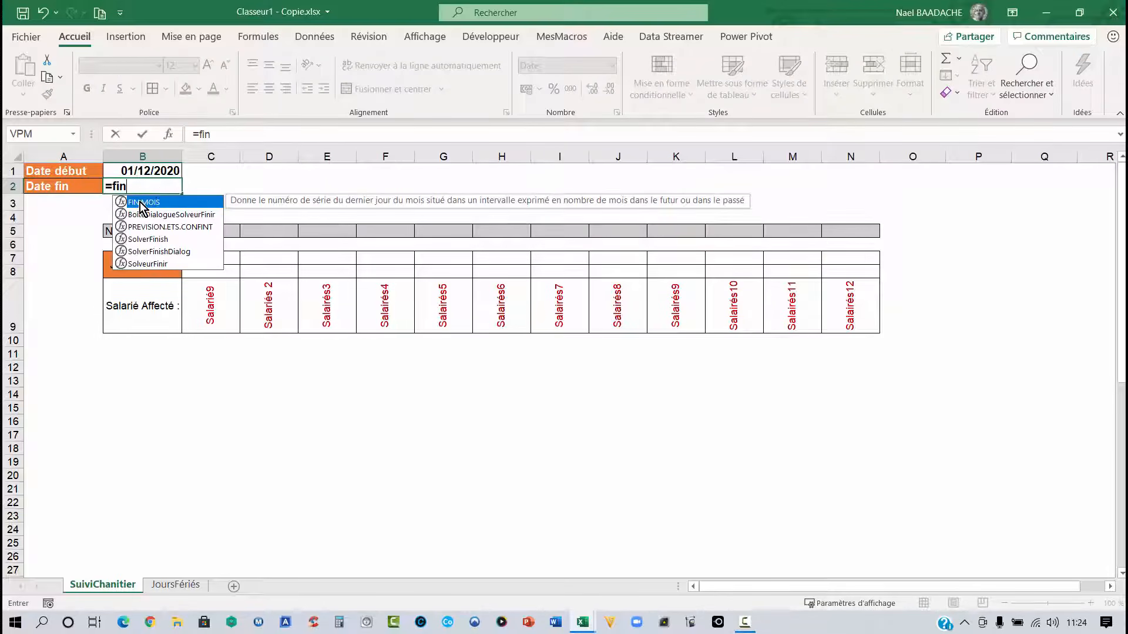
pyautogui.doubleClick(141, 203)
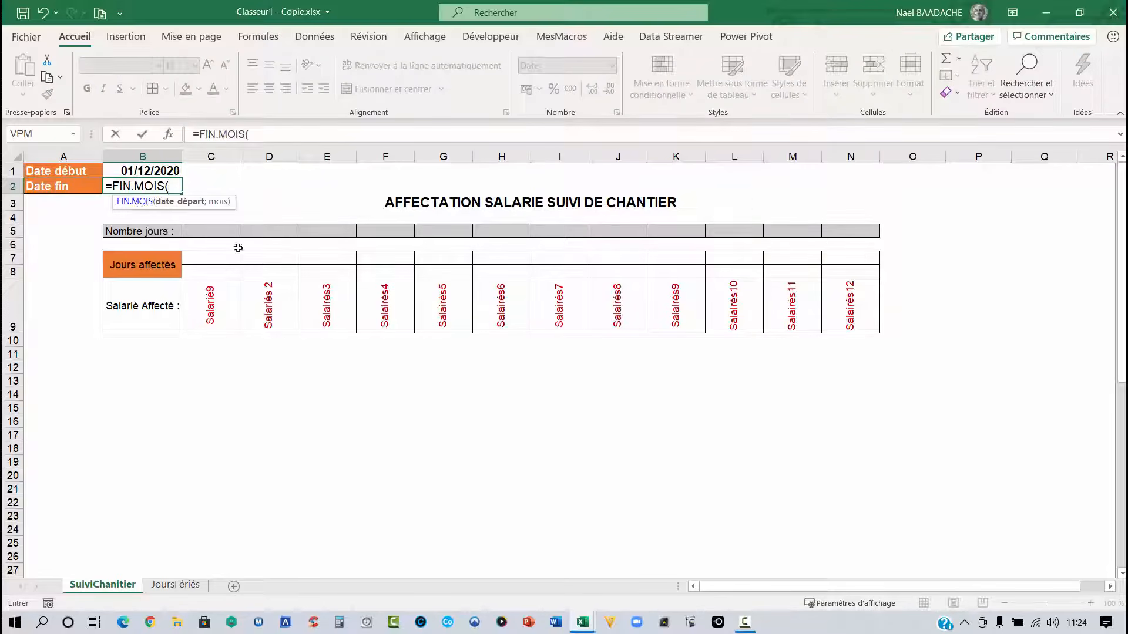
pyautogui.click(146, 172)
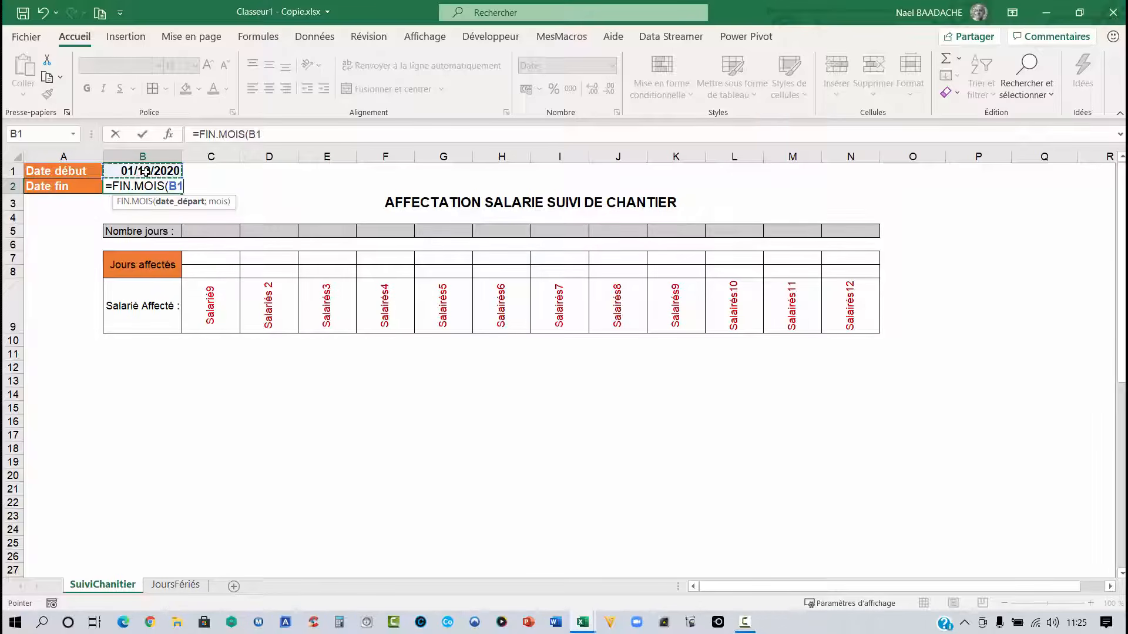
pyautogui.write(';')
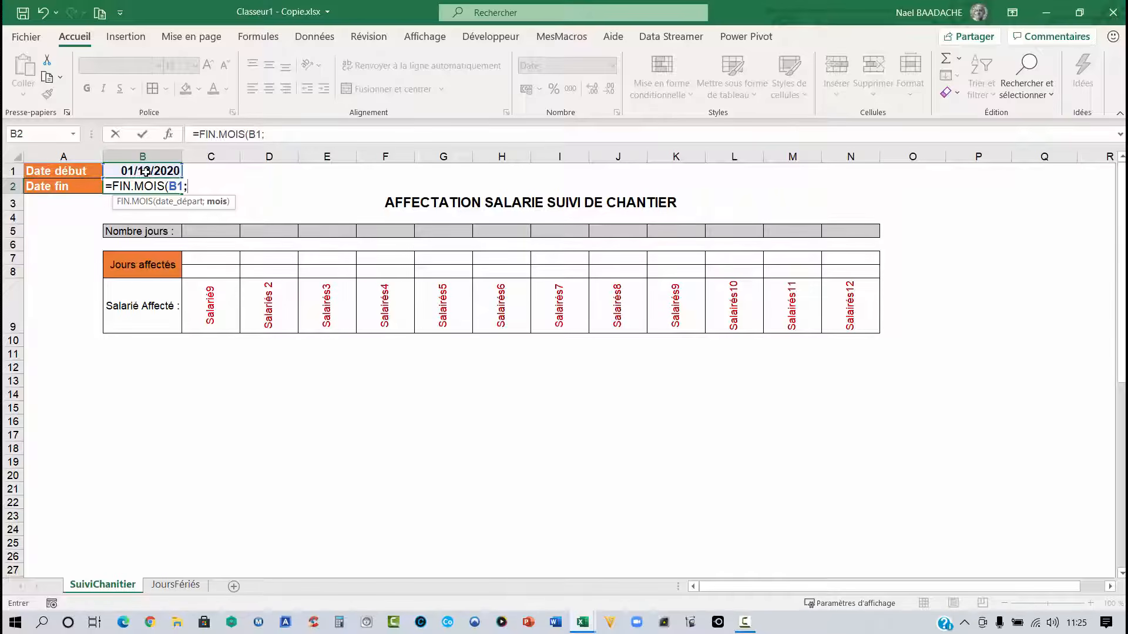
pyautogui.write('0)')
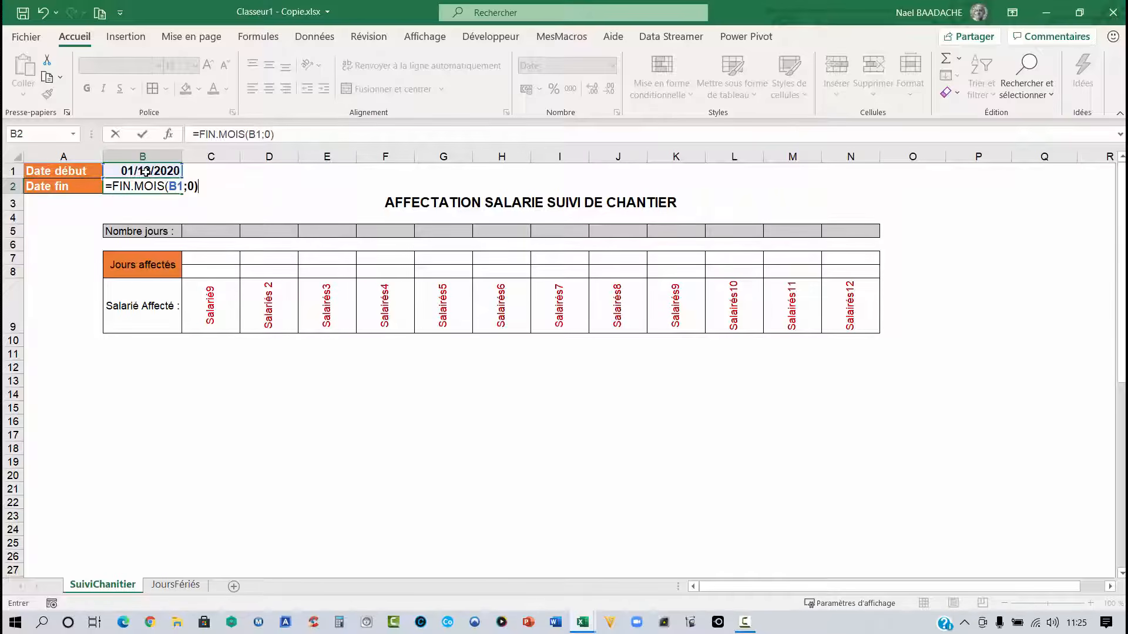
pyautogui.press('Return')
pyautogui.press('Up')
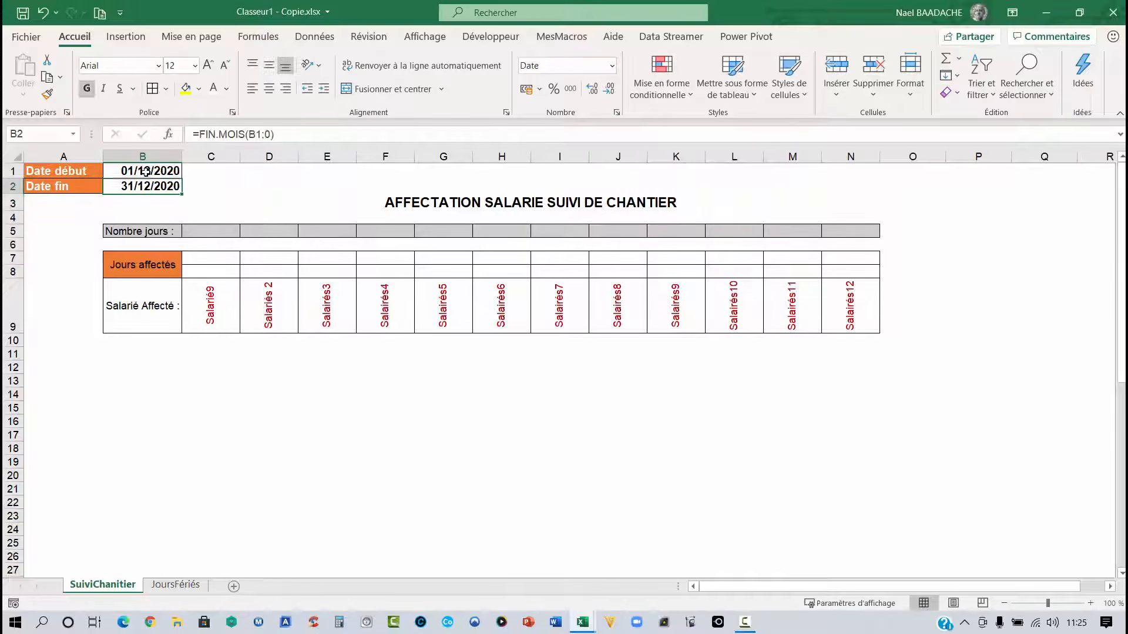
# - Try the end-date formula with 1 as the months argument, then restore it to 0
pyautogui.click(268, 134)
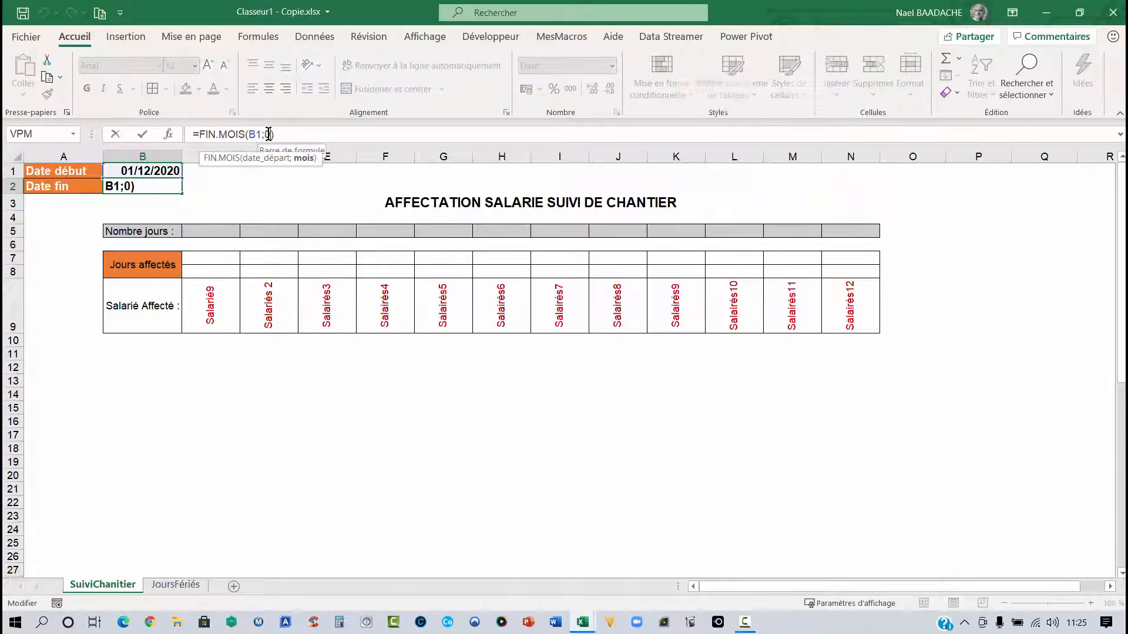
pyautogui.press('Delete')
pyautogui.write('1')
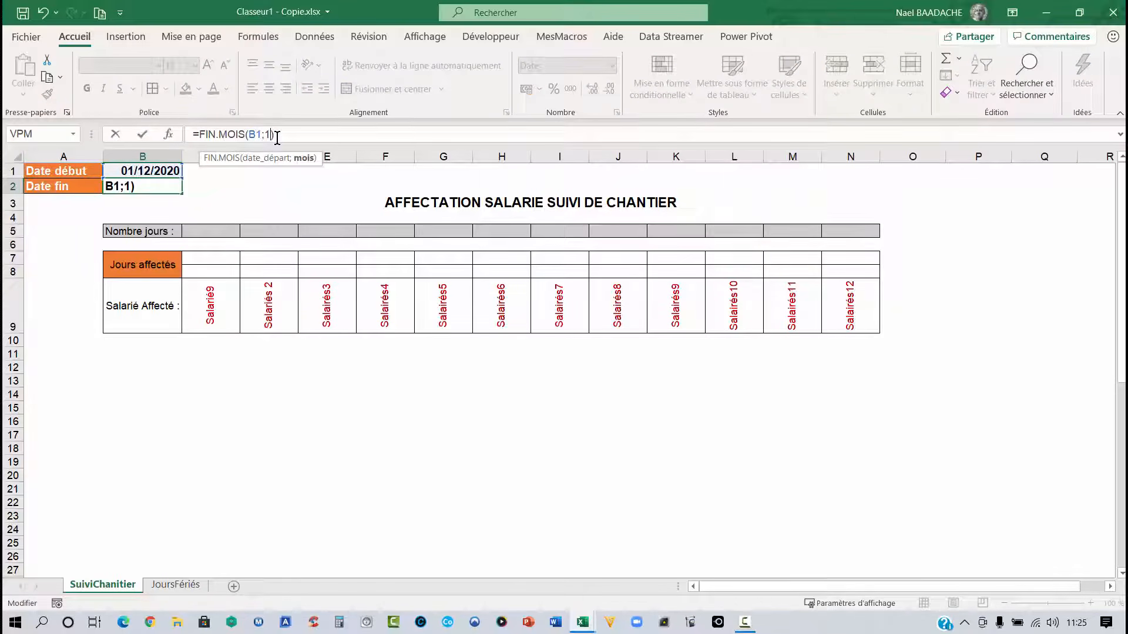
pyautogui.press('Return')
pyautogui.click(154, 187)
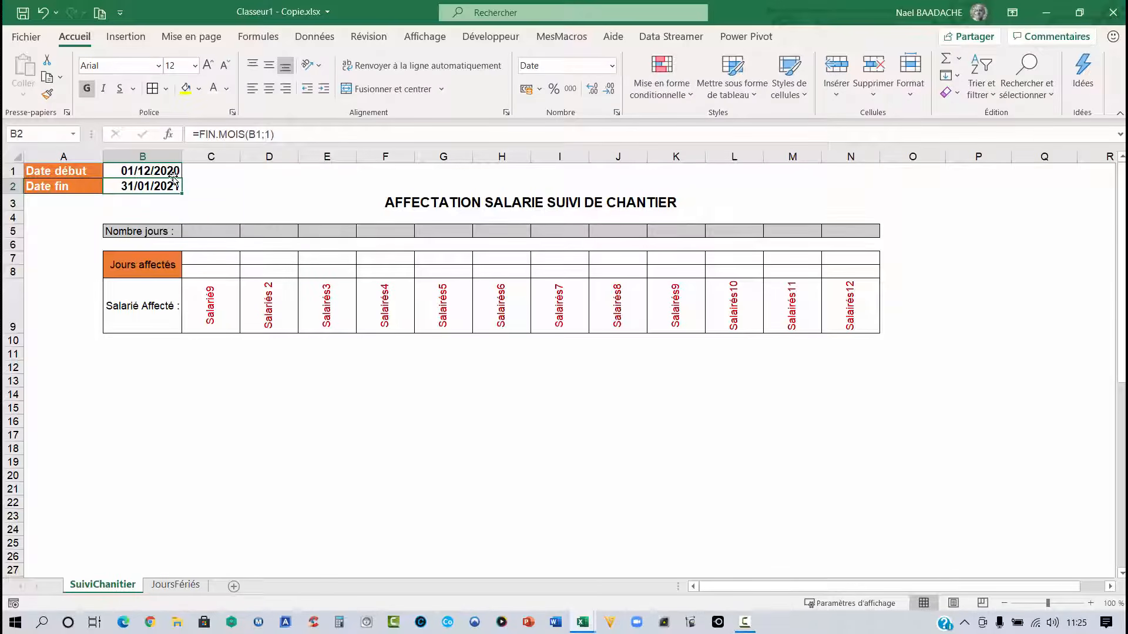
pyautogui.click(267, 134)
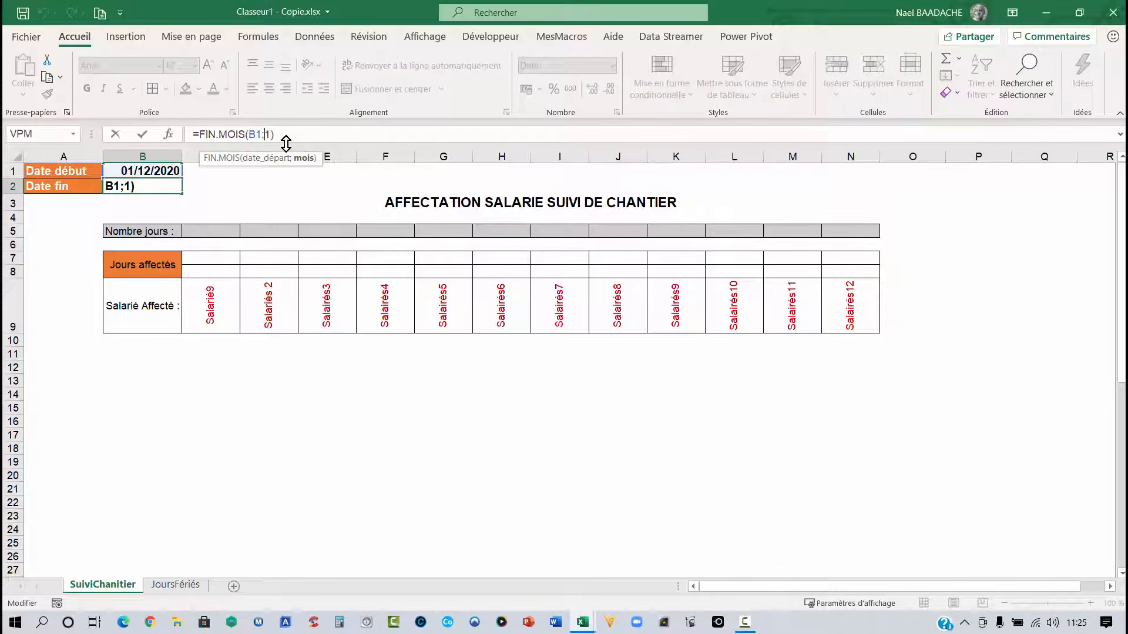
pyautogui.write('0')
pyautogui.press('Return')
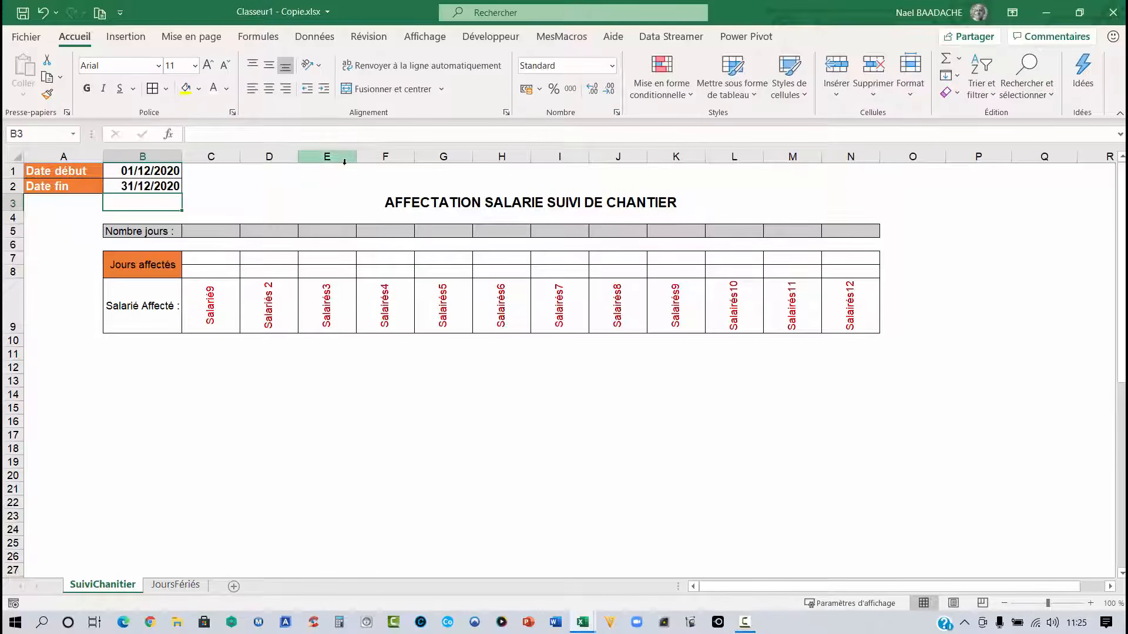
# - Enter the label "Mois de" in cell E1
pyautogui.moveTo(338, 171)
pyautogui.mouseDown()
pyautogui.moveTo(366, 167)
pyautogui.moveTo(345, 169)
pyautogui.mouseUp()
pyautogui.write('Mois de')
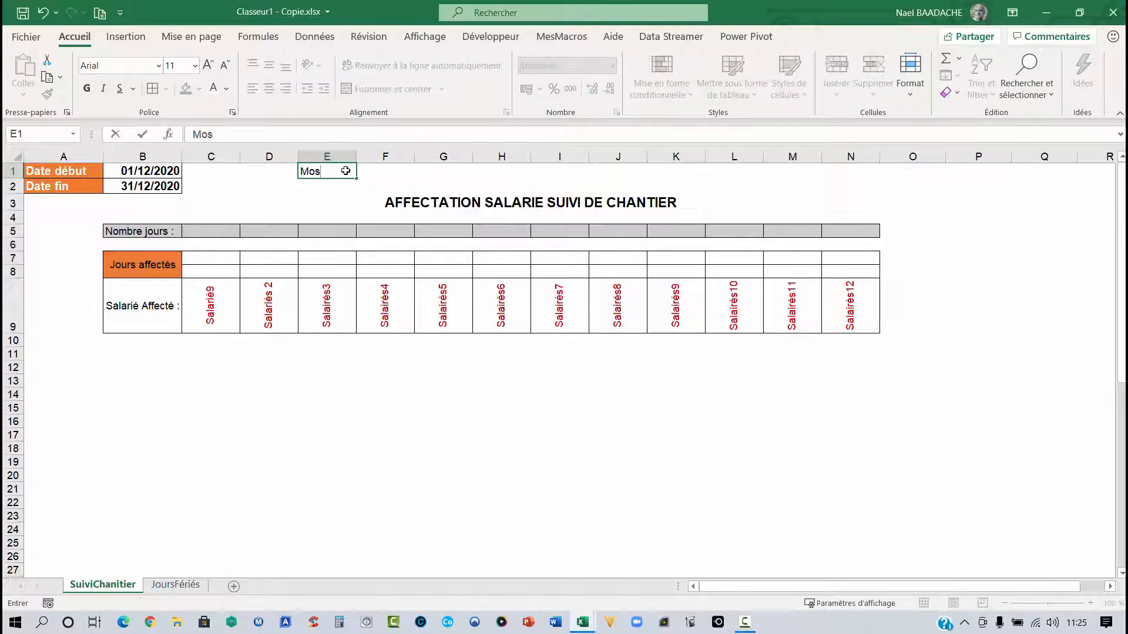
pyautogui.press('Tab')
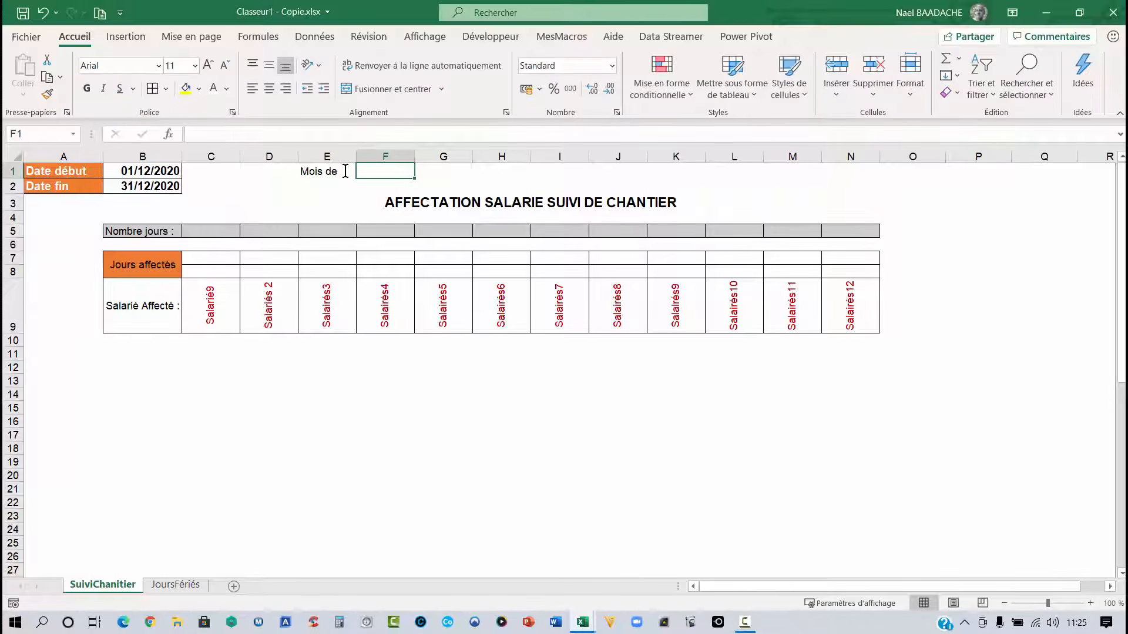
# - Enter =MOIS(B1) in the cell beside the month label to get the start date's month number
pyautogui.click(141, 171)
pyautogui.click(384, 176)
pyautogui.write('=')
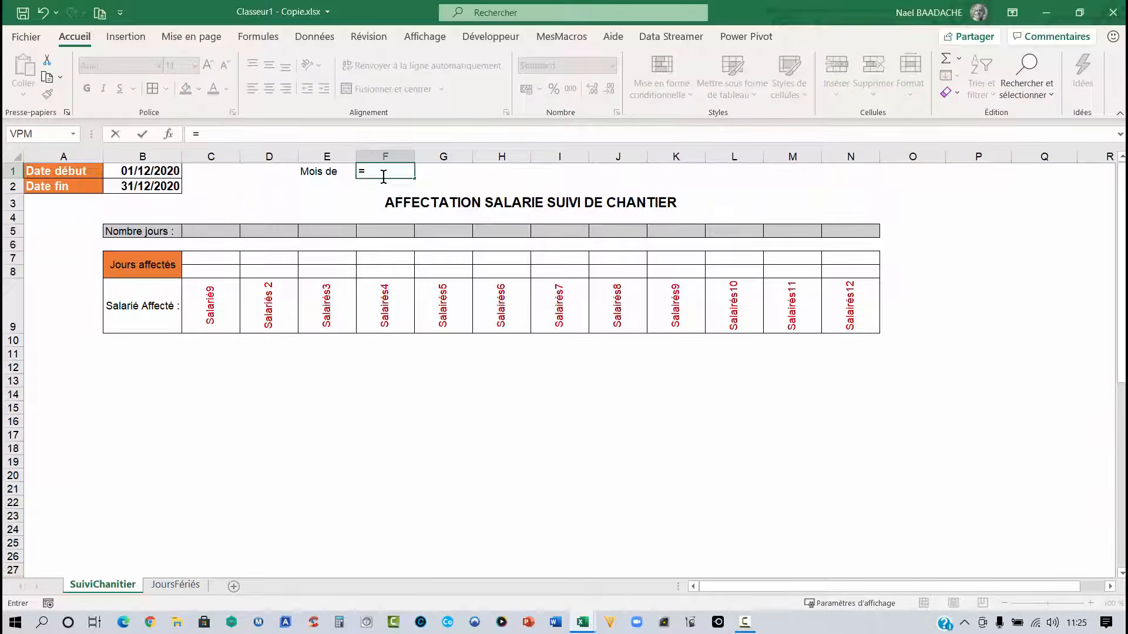
pyautogui.write('mois')
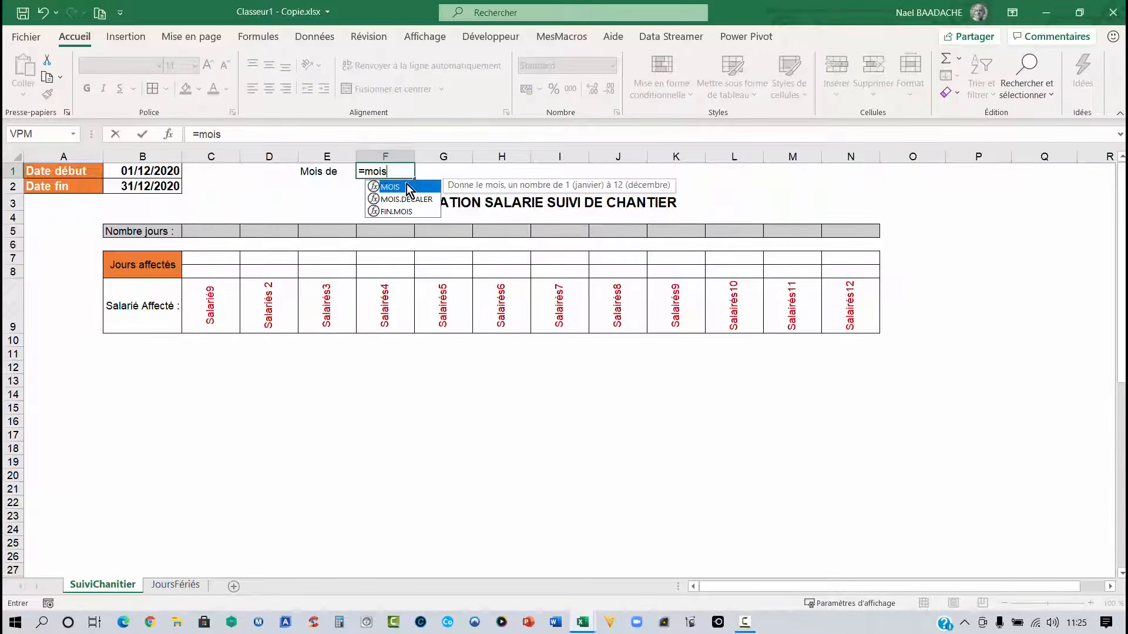
pyautogui.doubleClick(415, 188)
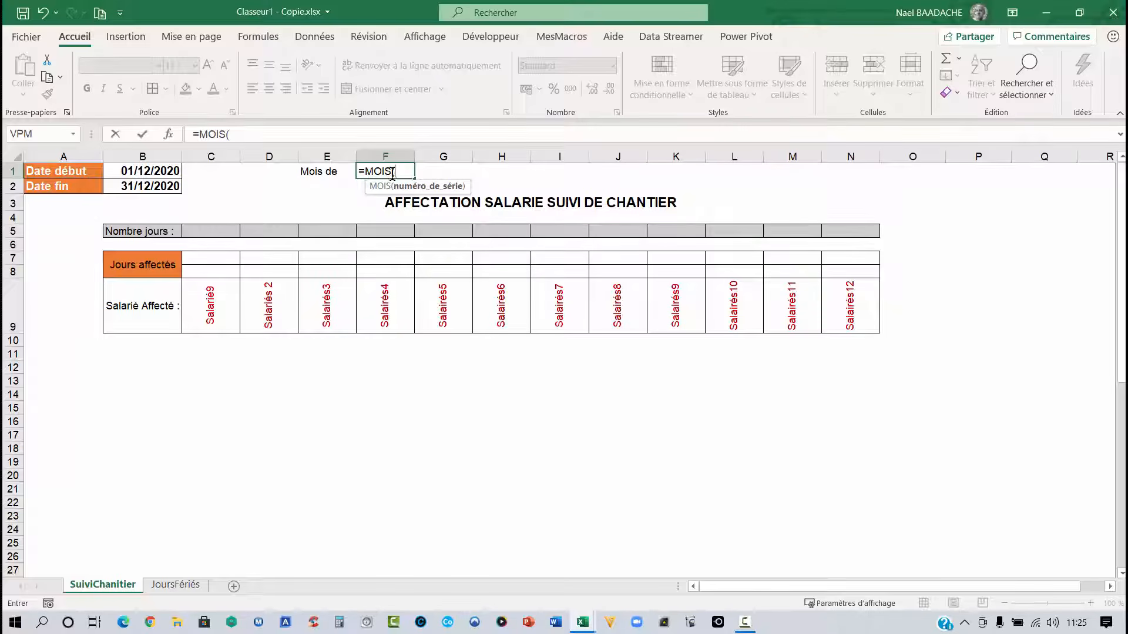
pyautogui.click(155, 171)
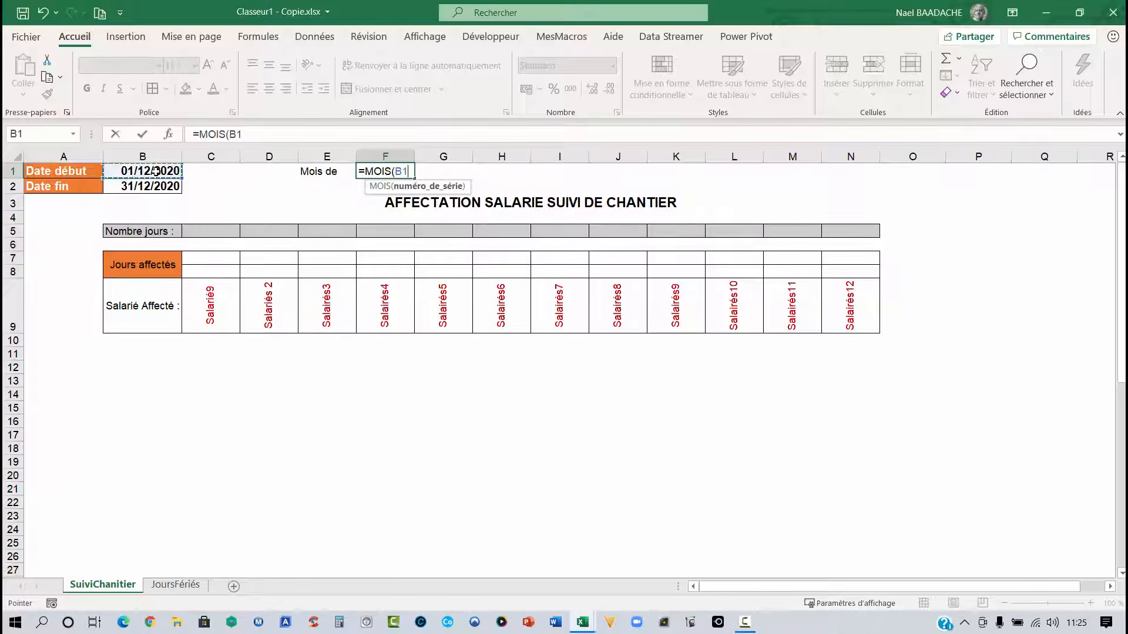
pyautogui.write(')')
pyautogui.hotkey('ctrl', 'Return')
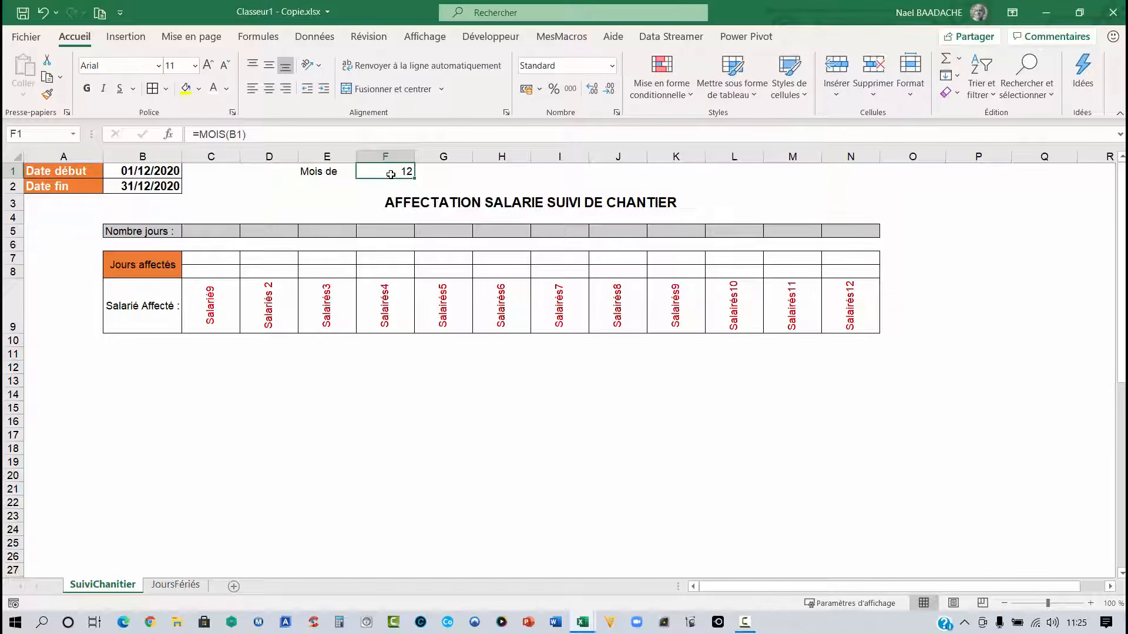
# - Replace the month formula beside the label with =TEXTE(B1;"mmmm") to show the start date's month name
pyautogui.write('=')
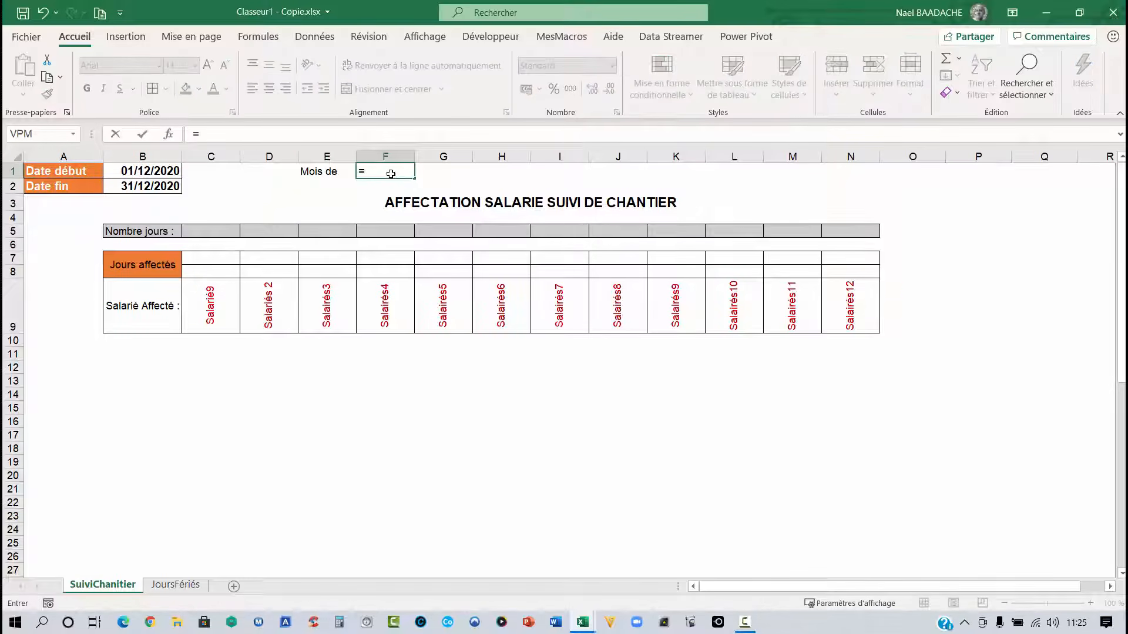
pyautogui.write('texte')
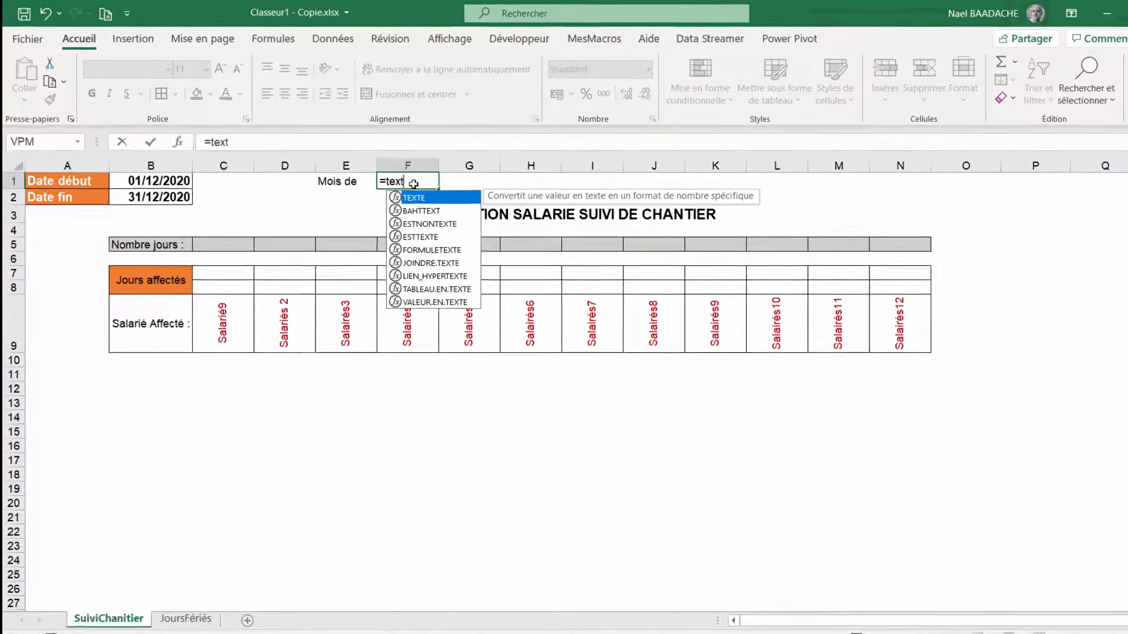
pyautogui.write('(')
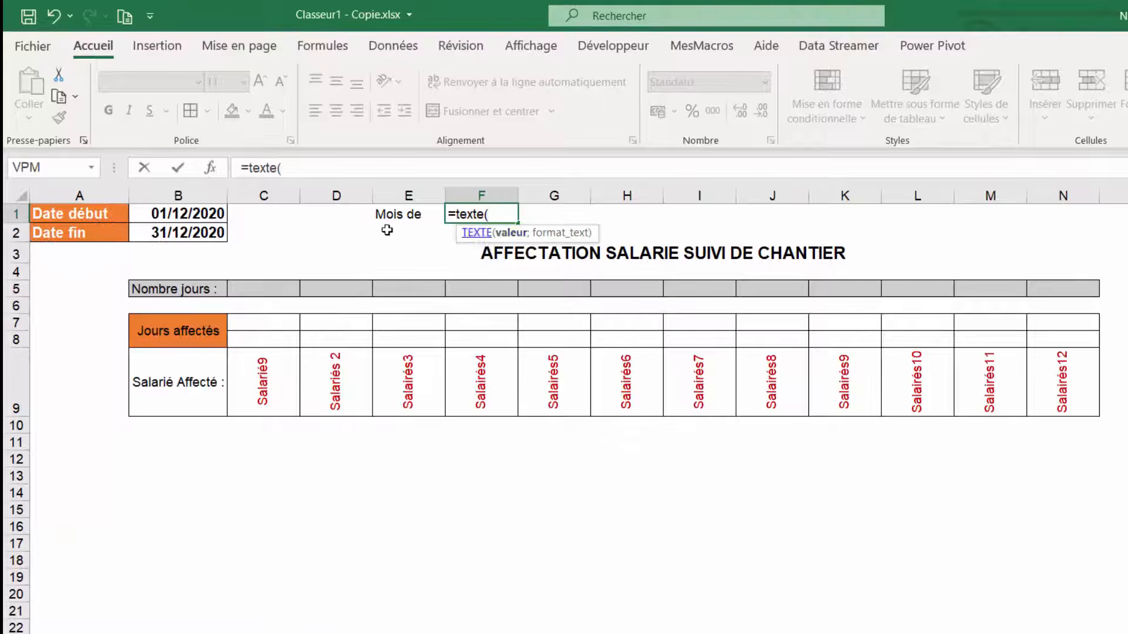
pyautogui.click(176, 214)
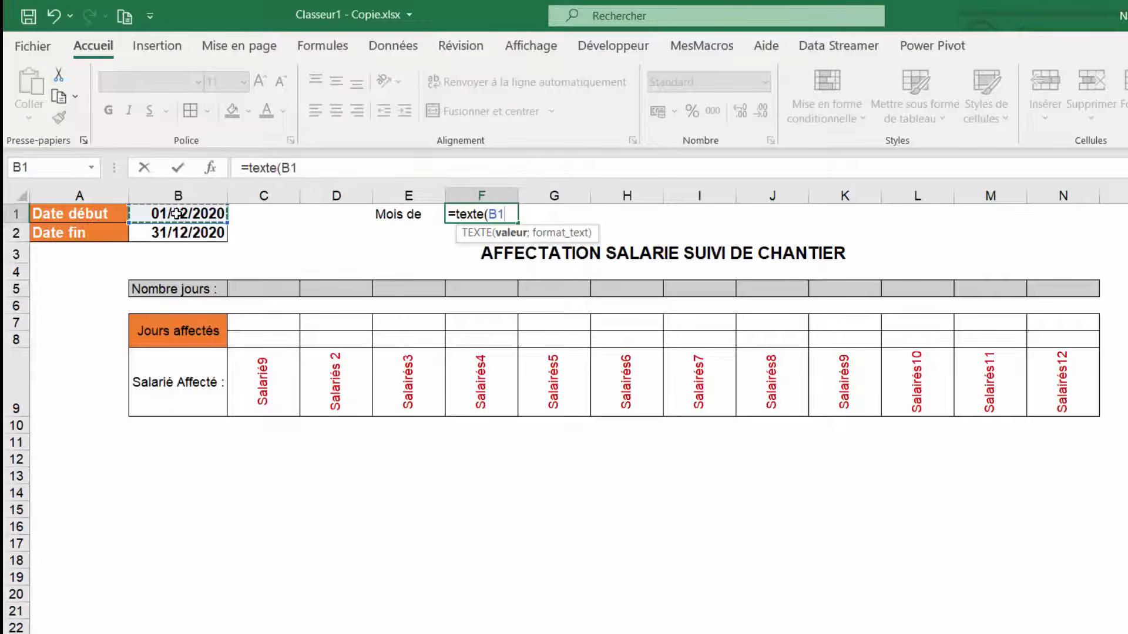
pyautogui.write(';')
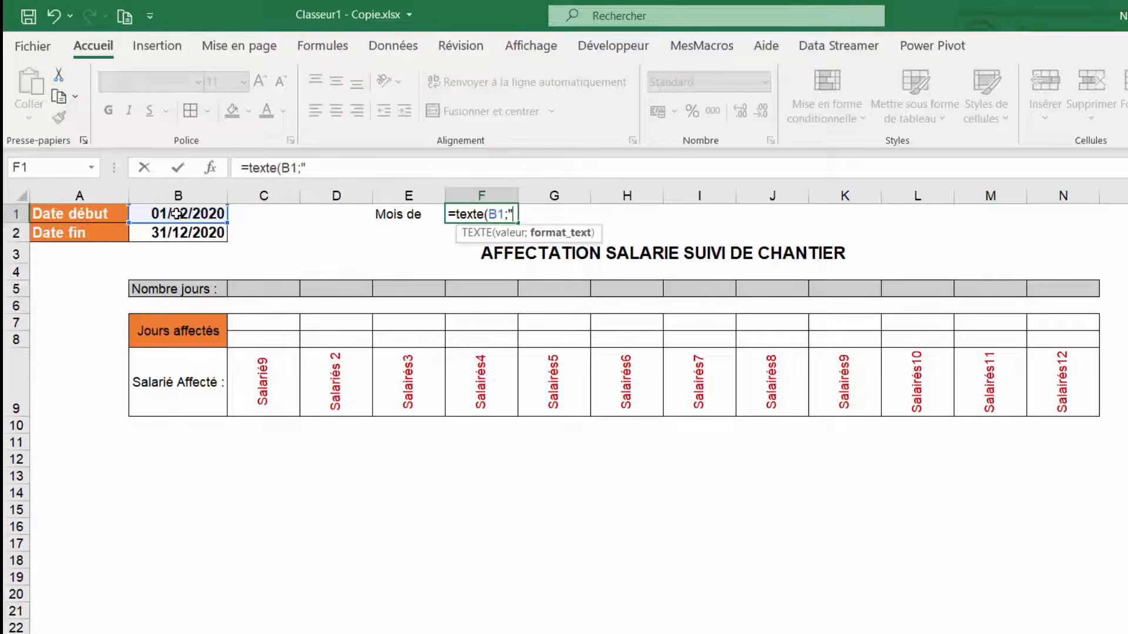
pyautogui.write('"mmmm"')
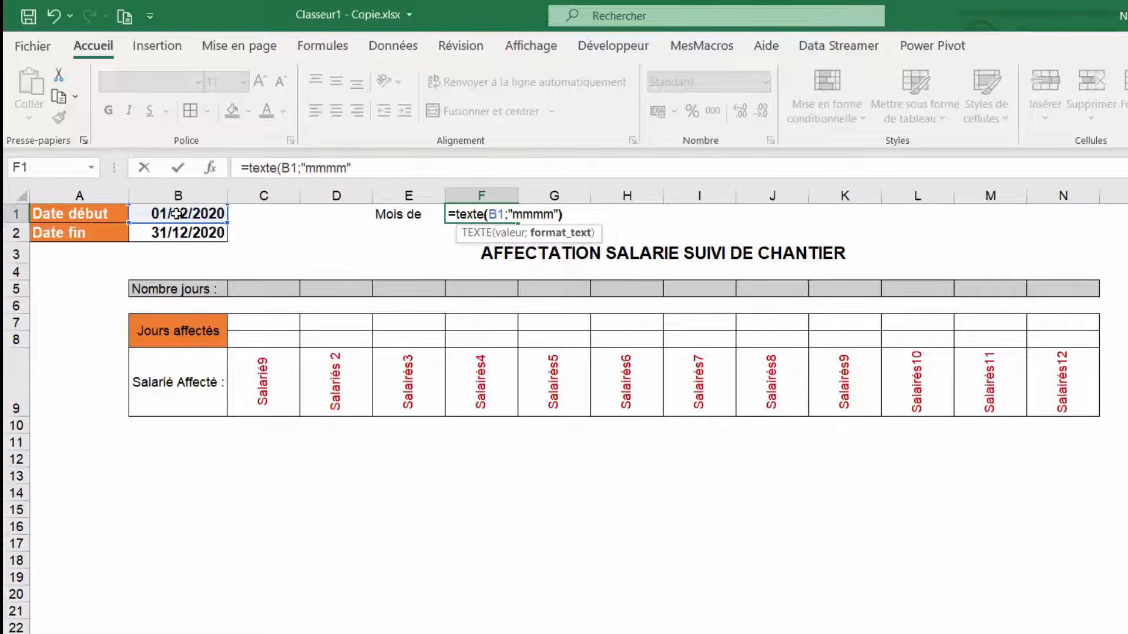
pyautogui.write(')')
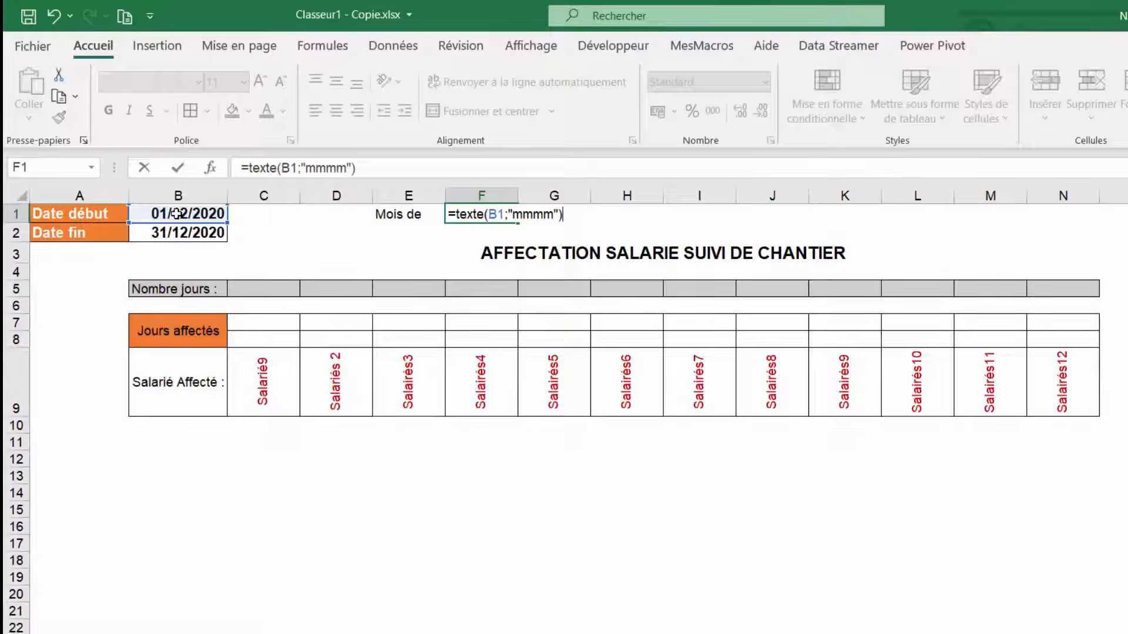
pyautogui.press('Return')
pyautogui.press('Up')
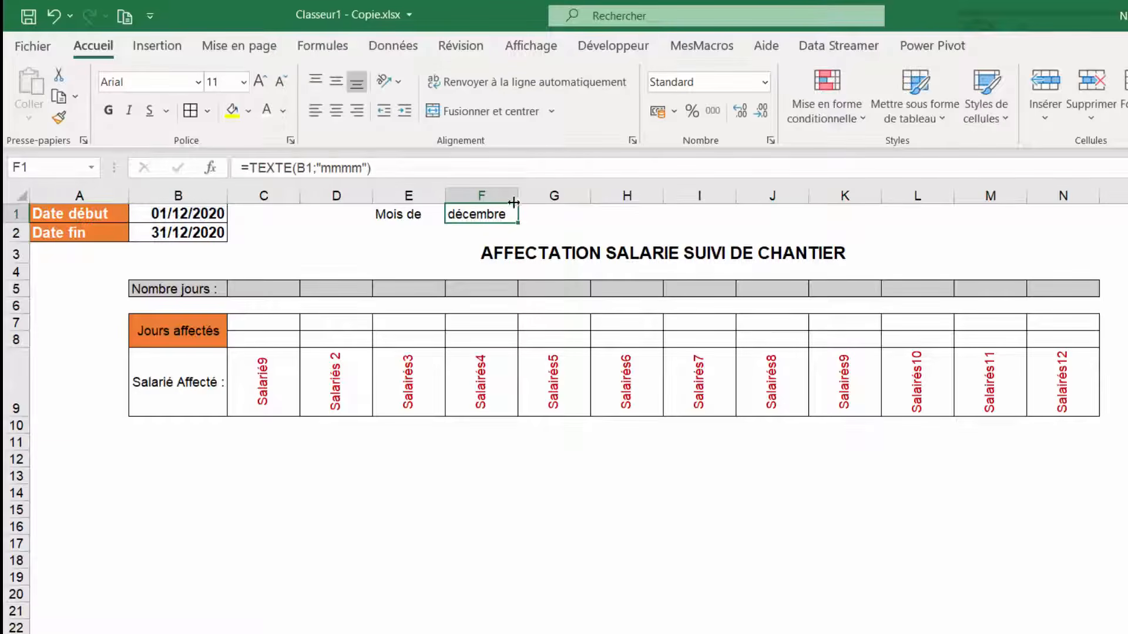
# - Merge and centre the month name over F1:G1, and format E1:G1 bold, size 12, with a light green fill
pyautogui.moveTo(470, 215); pyautogui.dragTo(548, 215)
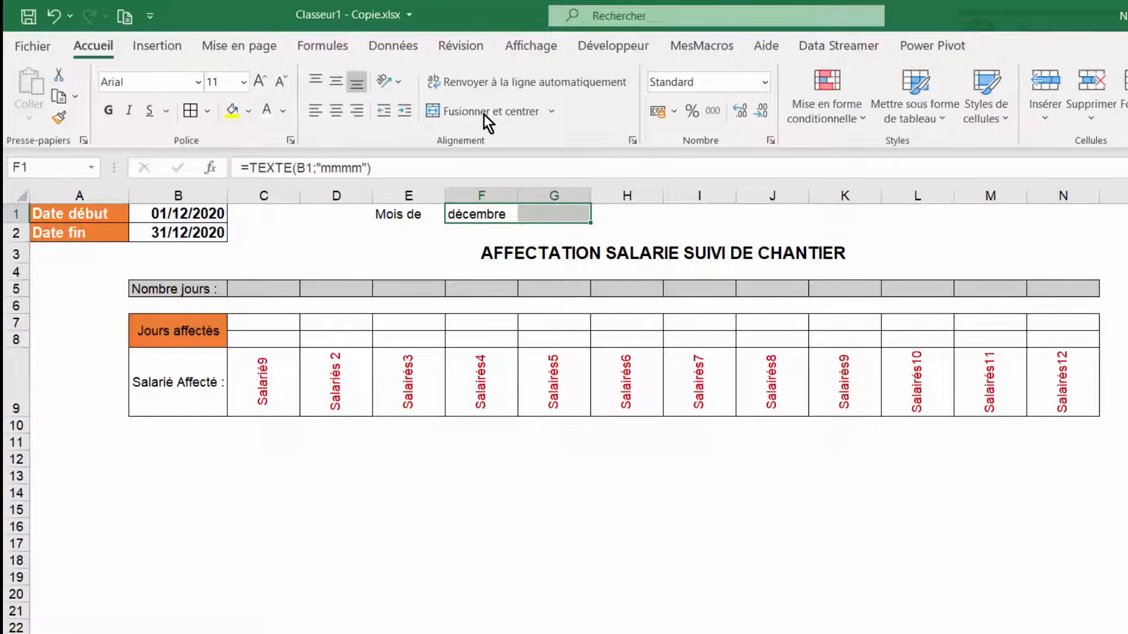
pyautogui.click(503, 116)
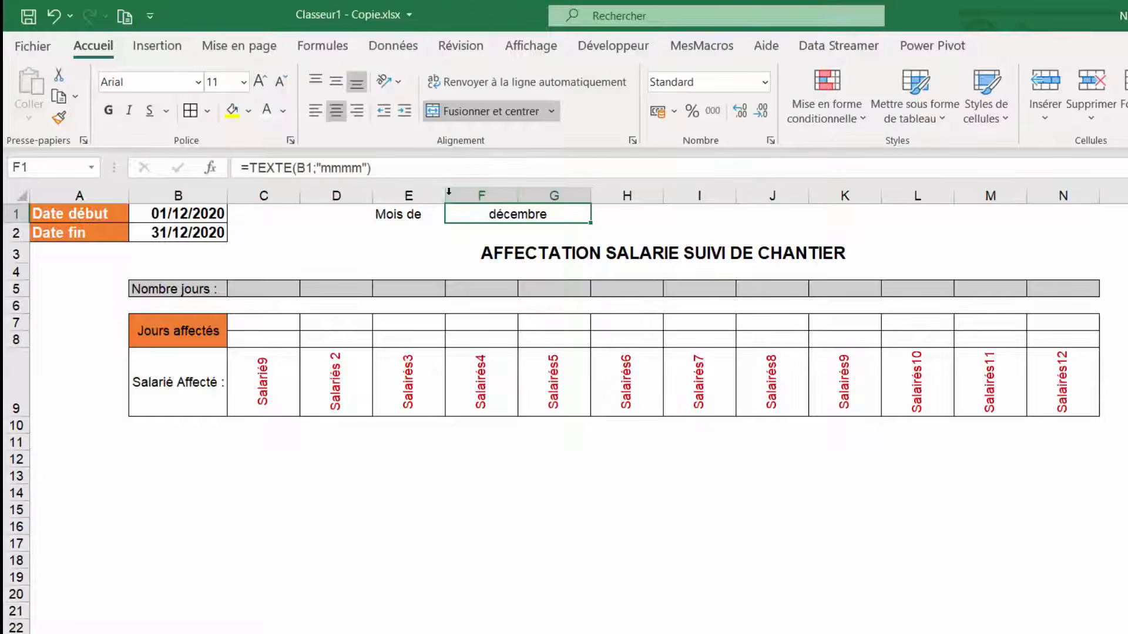
pyautogui.moveTo(413, 218); pyautogui.dragTo(496, 216)
pyautogui.click(110, 111)
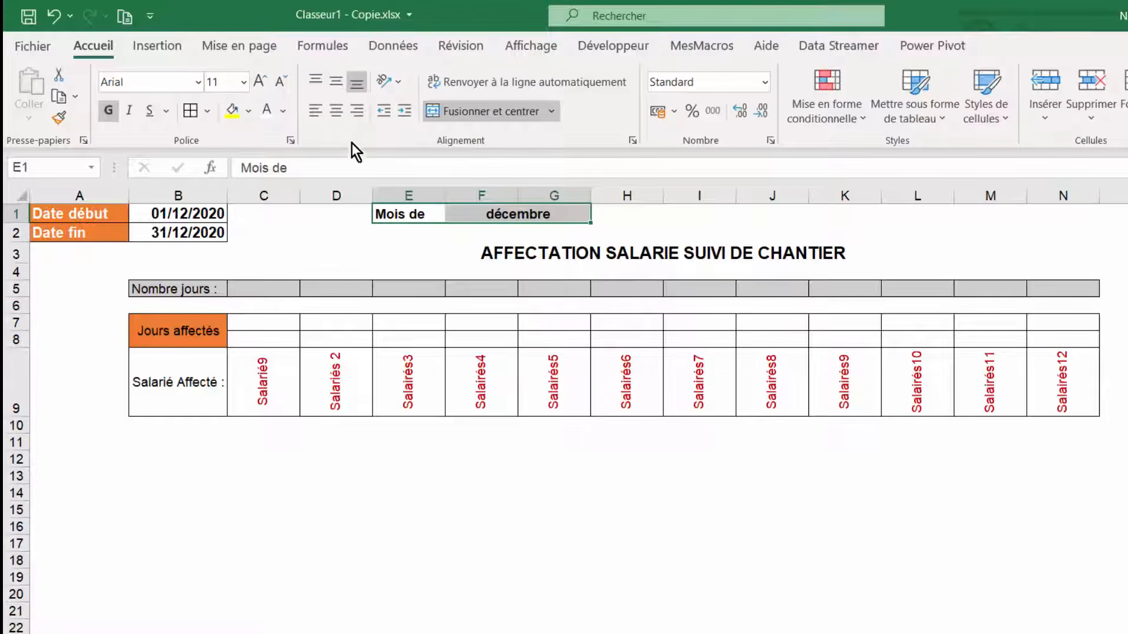
pyautogui.click(259, 82)
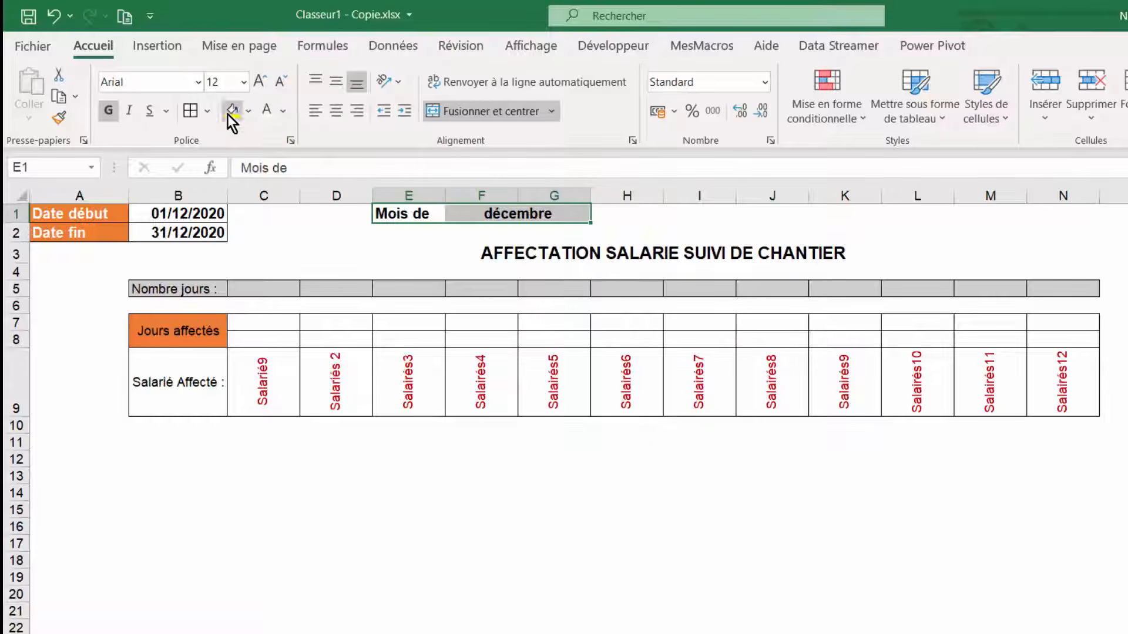
pyautogui.click(254, 111)
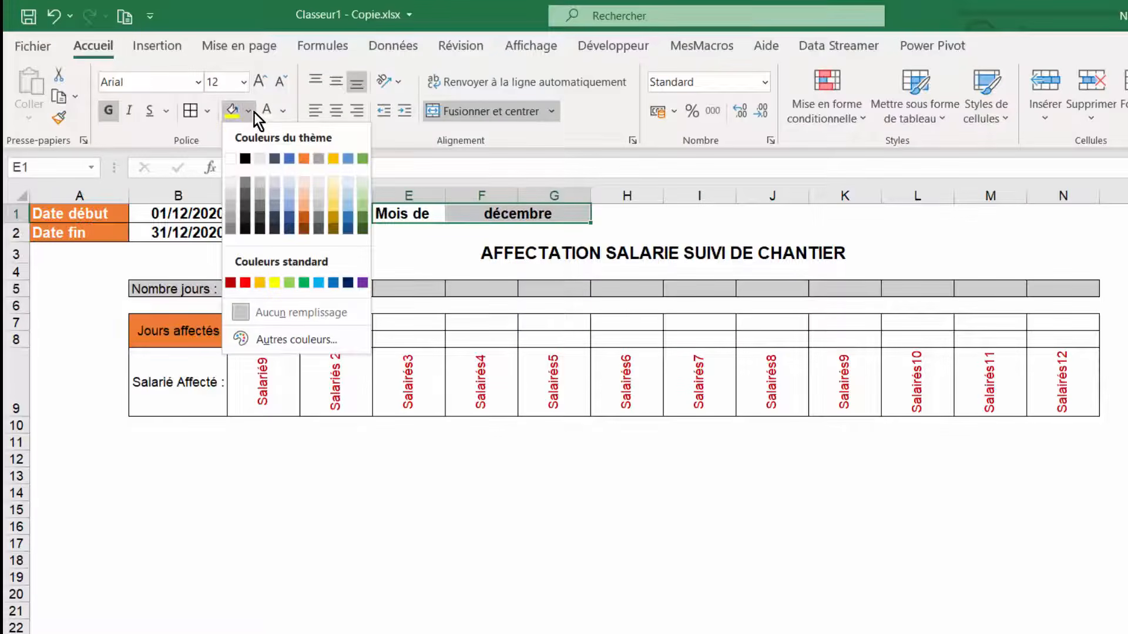
pyautogui.click(362, 193)
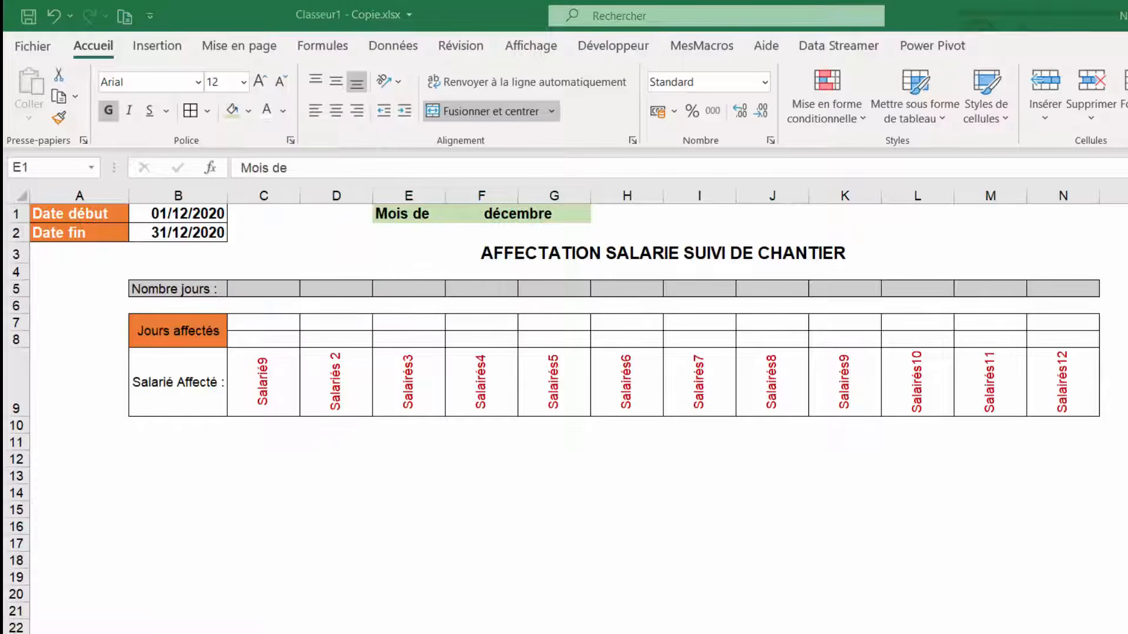
# - Clear the employee names from the Salarié Affecté row C9:N9
pyautogui.click(262, 383)
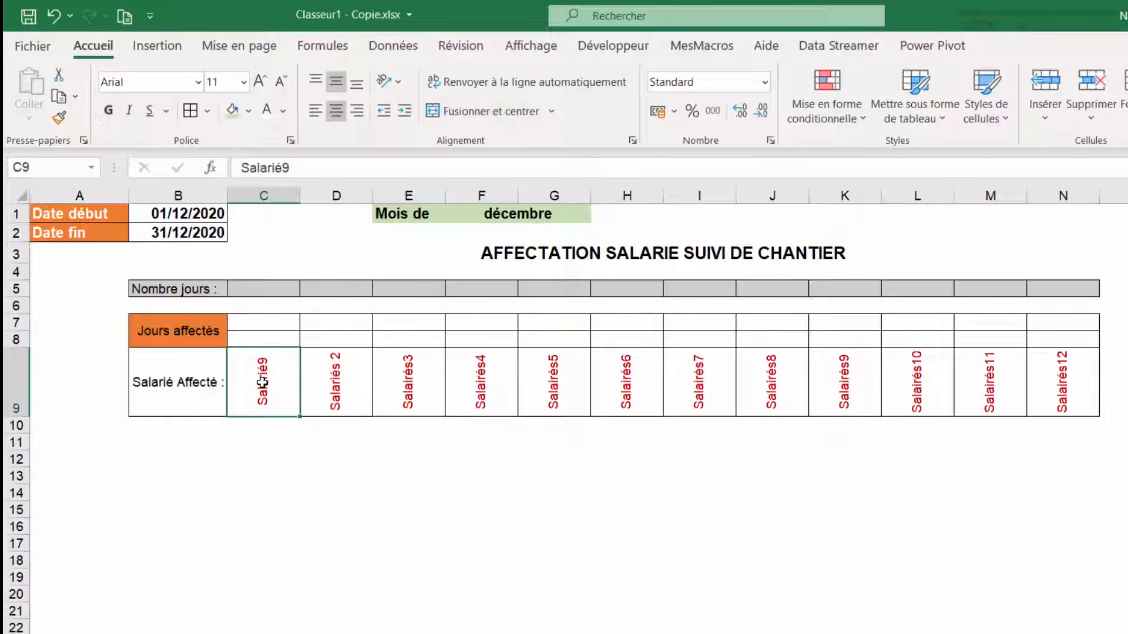
pyautogui.moveTo(262, 383); pyautogui.dragTo(1038, 383)
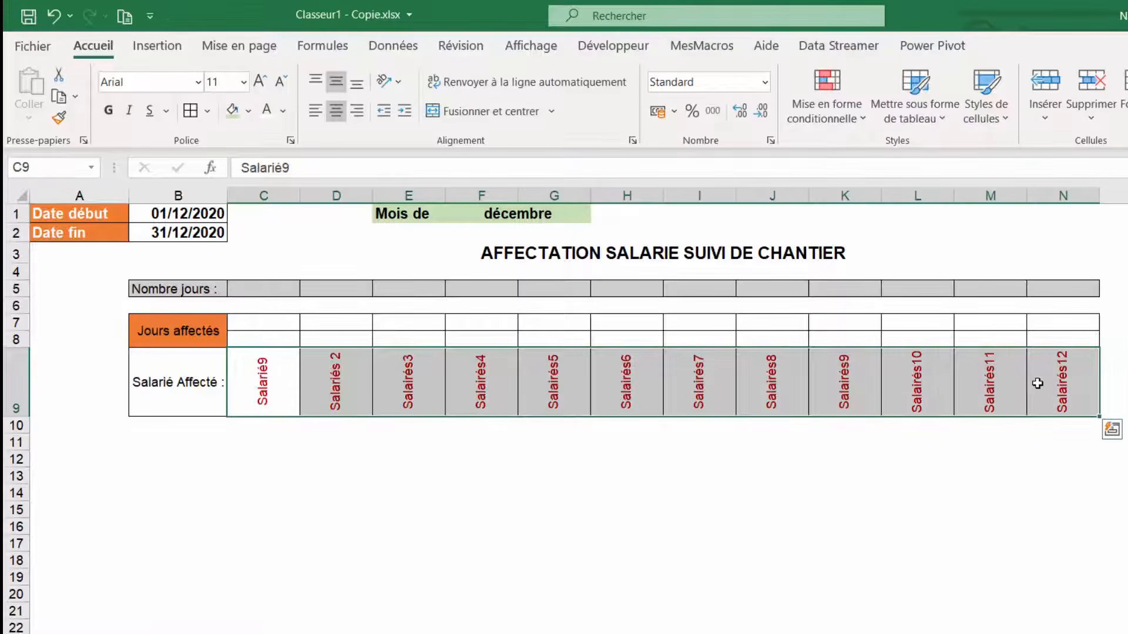
pyautogui.press('Delete')
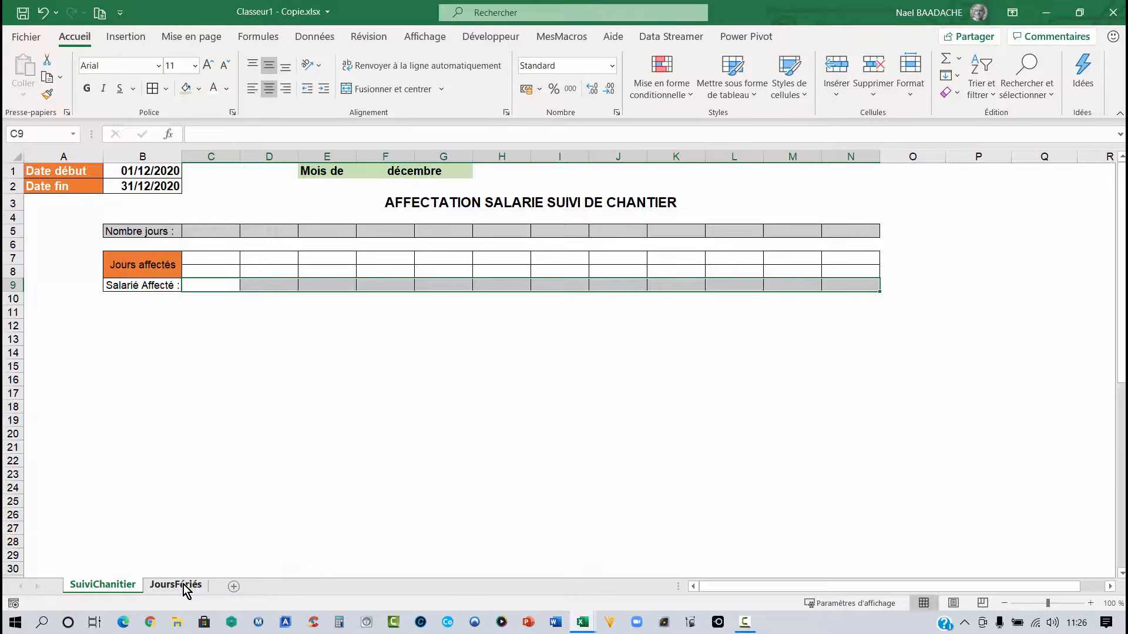
# - Insert a new worksheet and rename it Salariés
pyautogui.click(233, 587)
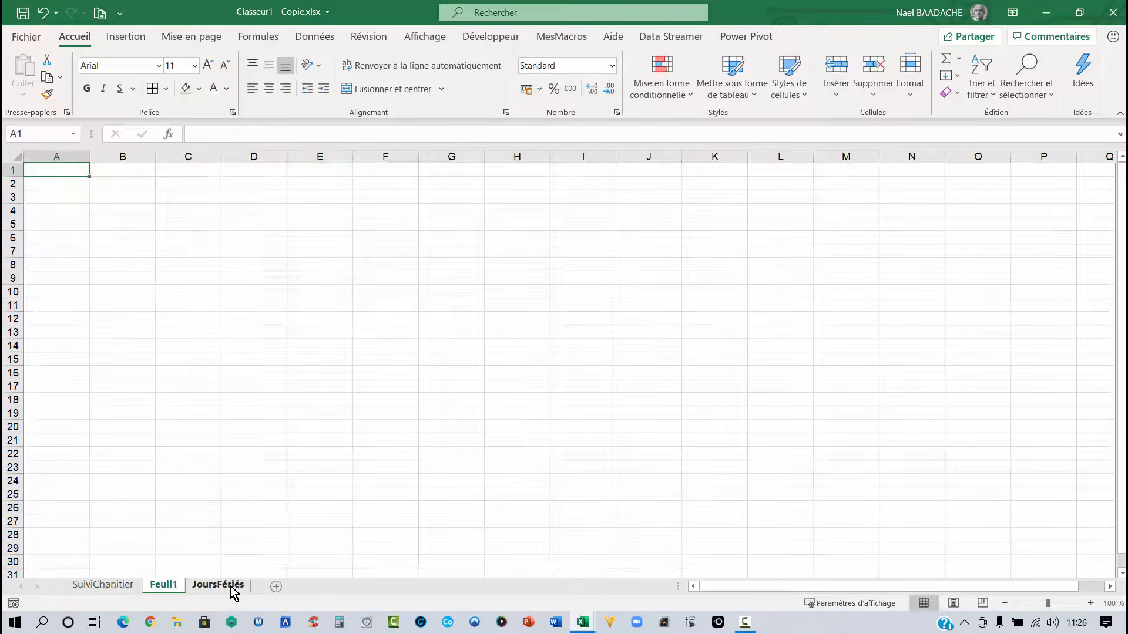
pyautogui.doubleClick(172, 585)
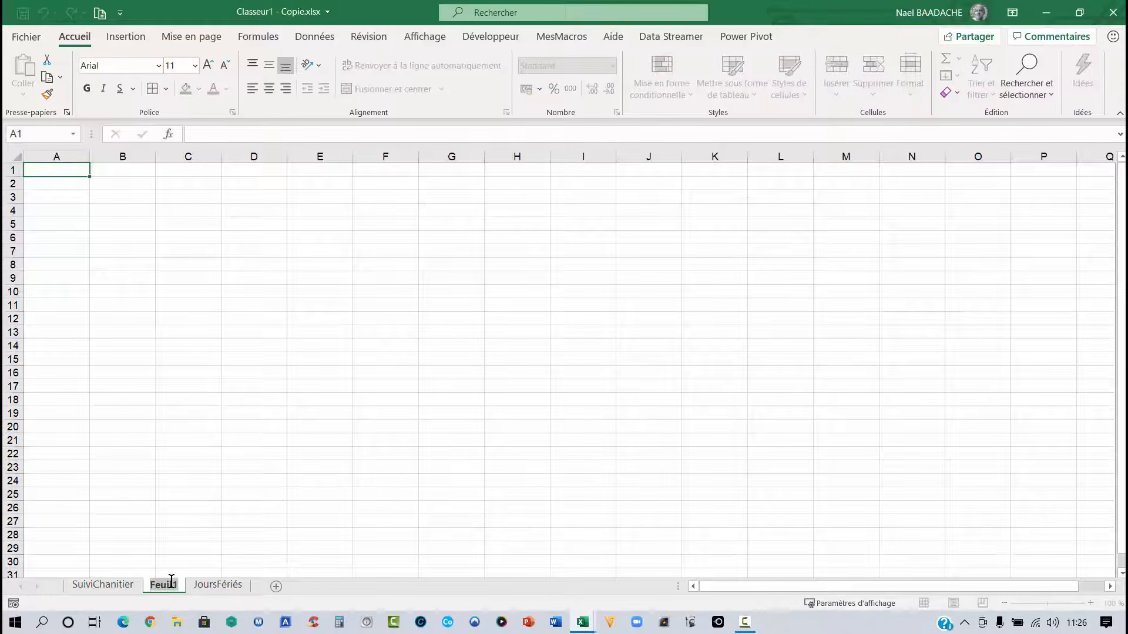
pyautogui.write('Salariés')
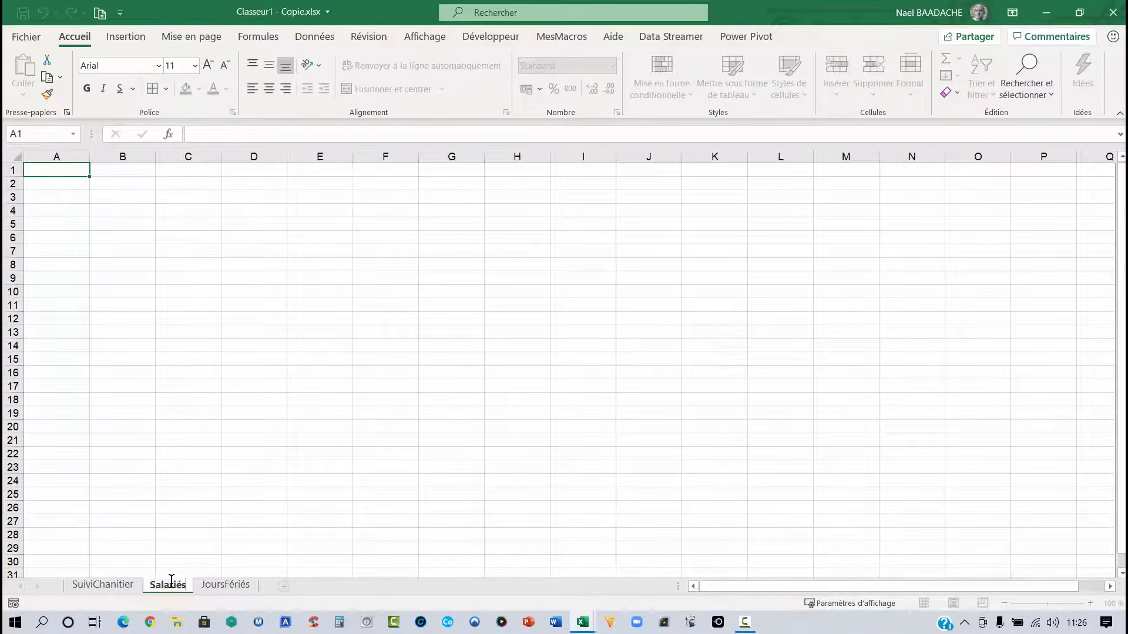
pyautogui.press('Return')
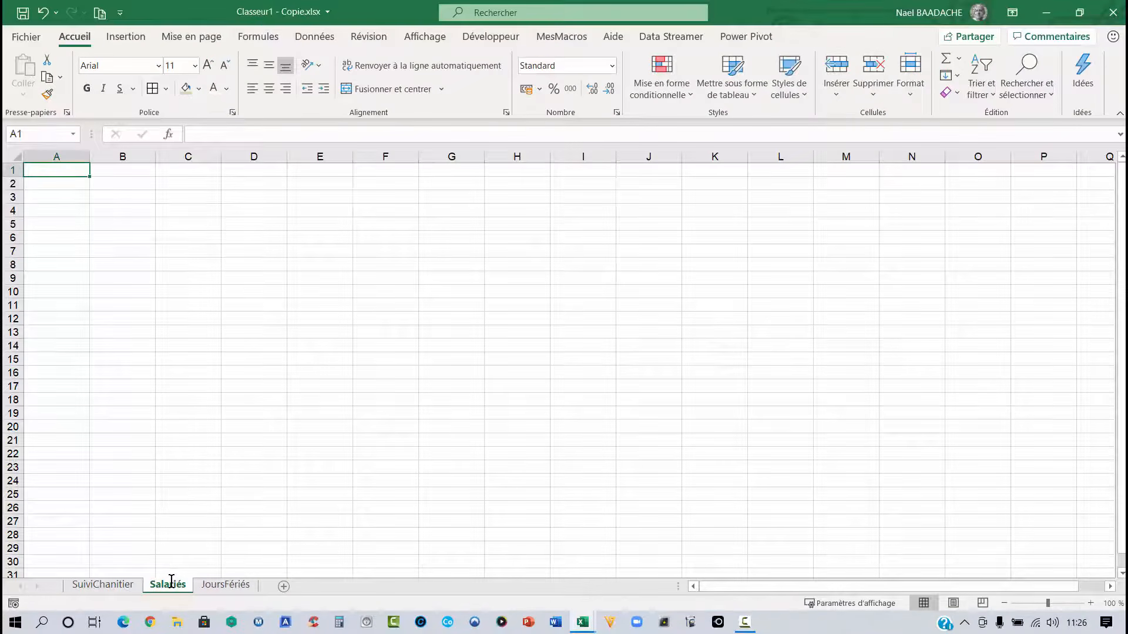
# - Enter the header Salarié in B1 and Salarié 1 in B2 of the new sheet
pyautogui.click(116, 172)
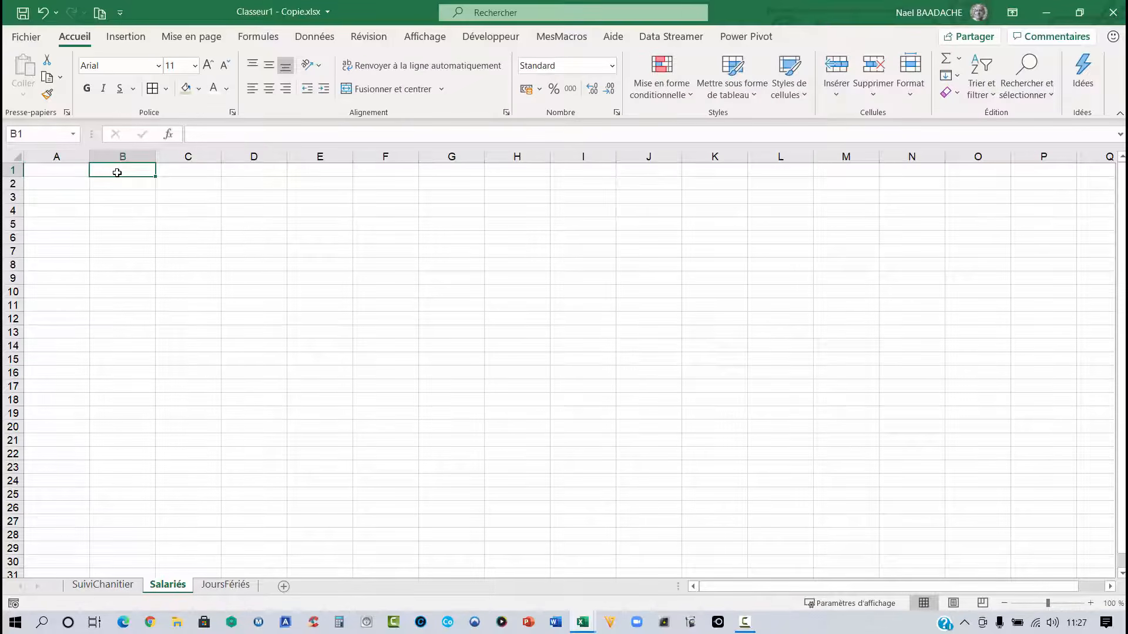
pyautogui.write('Salarié')
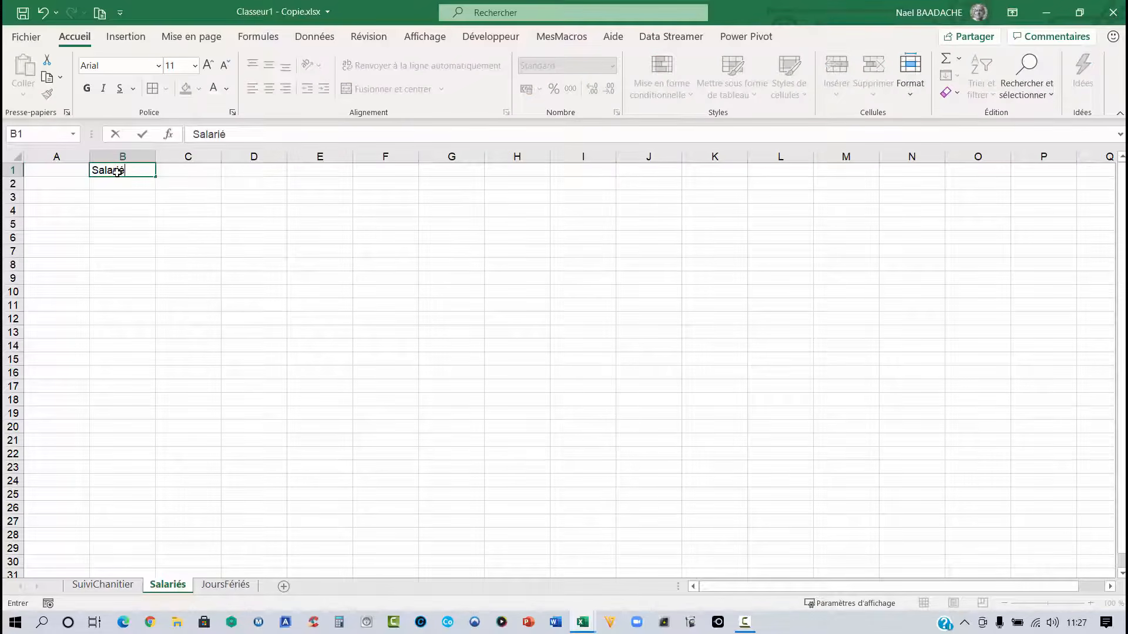
pyautogui.press('Return')
pyautogui.write('Saal')
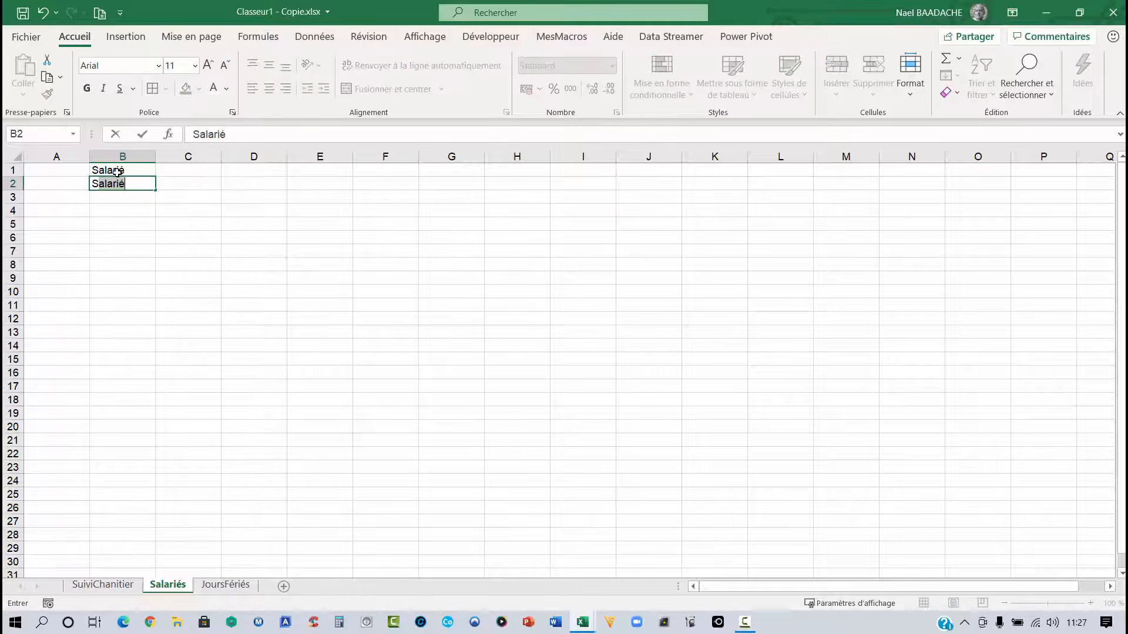
pyautogui.press('BackSpace')
pyautogui.press('BackSpace')
pyautogui.press('BackSpace')
pyautogui.write('alarié')
pyautogui.press('Return')
# - Extend the employee list in column B as a filled series from Salarié 1 to Salarié 12
pyautogui.click(147, 184)
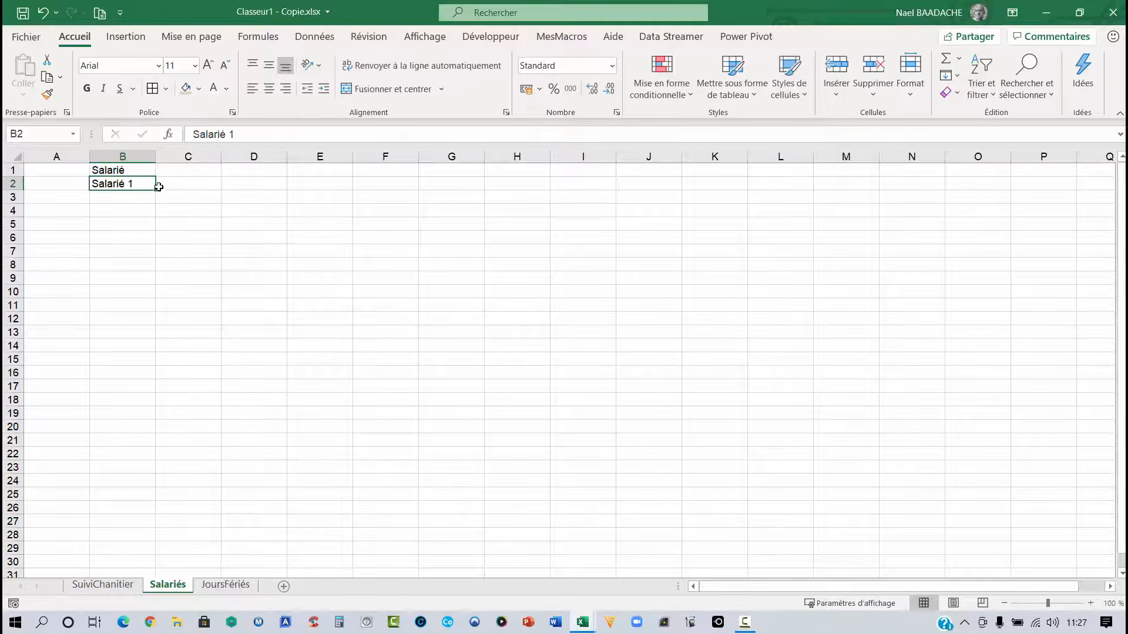
pyautogui.moveTo(159, 189); pyautogui.dragTo(156, 405)
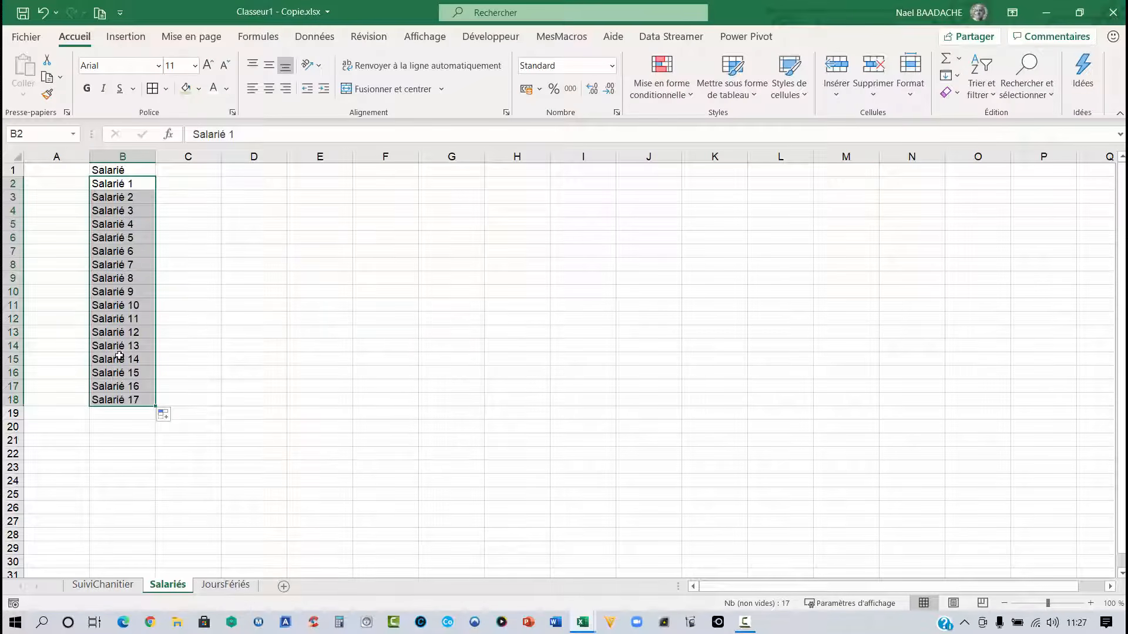
pyautogui.click(111, 333)
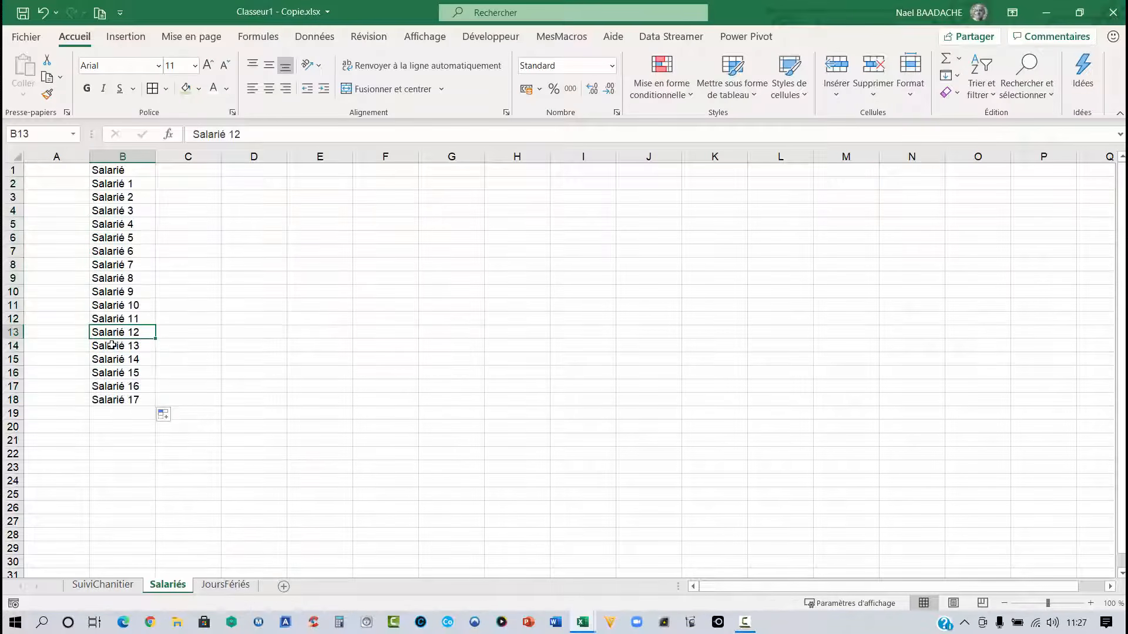
pyautogui.moveTo(111, 345); pyautogui.dragTo(115, 394)
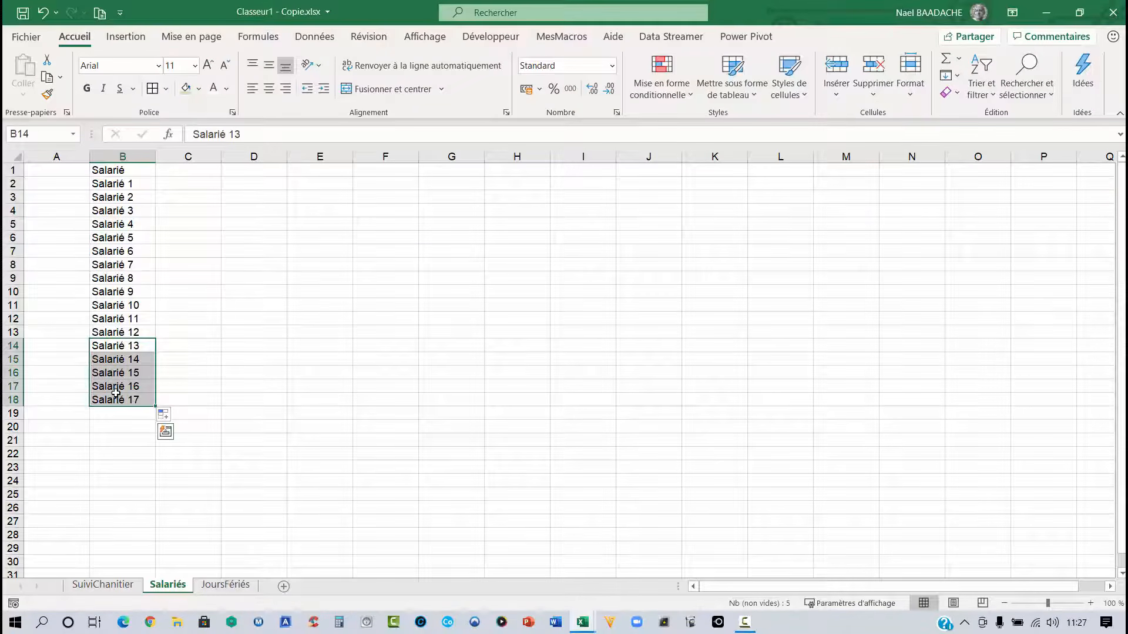
pyautogui.press('Delete')
pyautogui.click(112, 321)
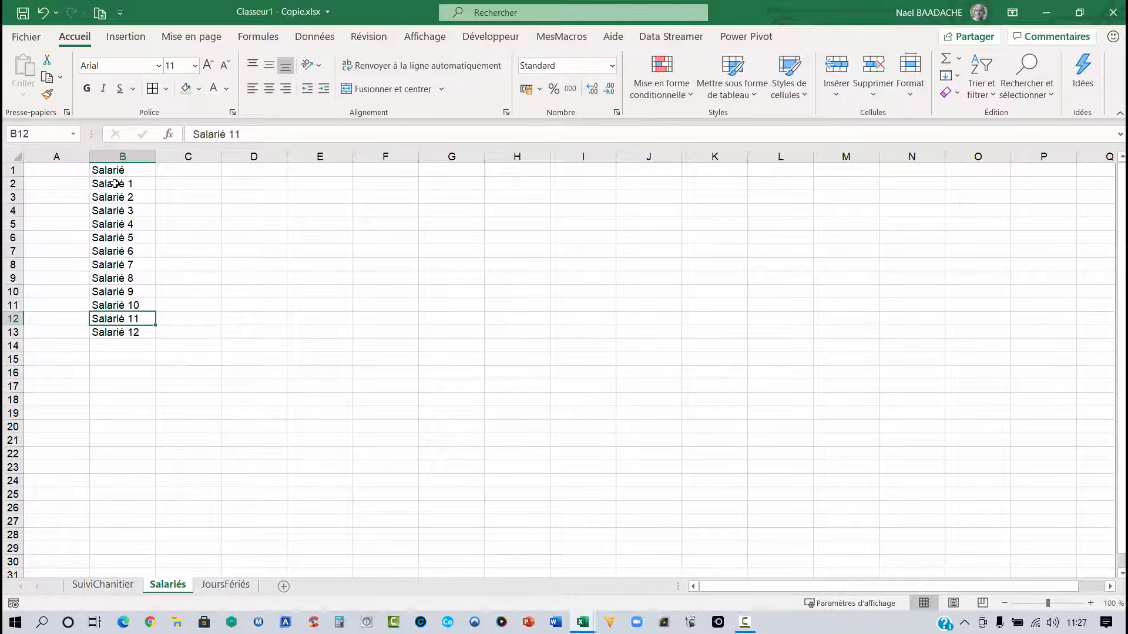
# - Apply list data validation to Salarié Affecté cells C9:N9, using the employee names Salariés!$B$2:$B$13 as source
pyautogui.click(115, 587)
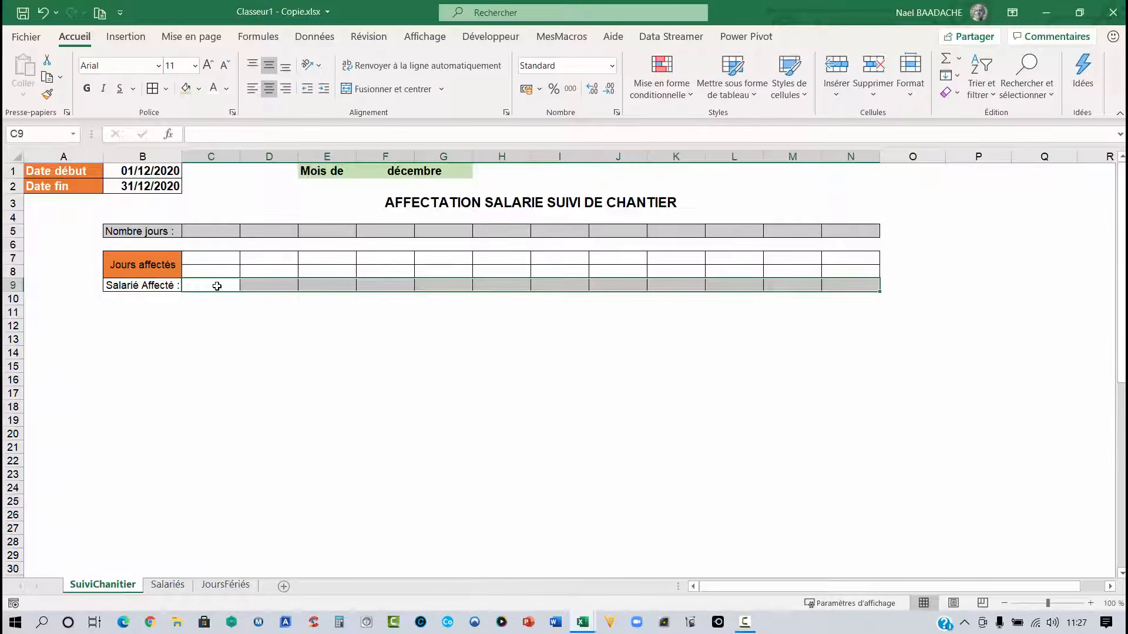
pyautogui.click(217, 286)
pyautogui.moveTo(217, 286); pyautogui.dragTo(863, 286)
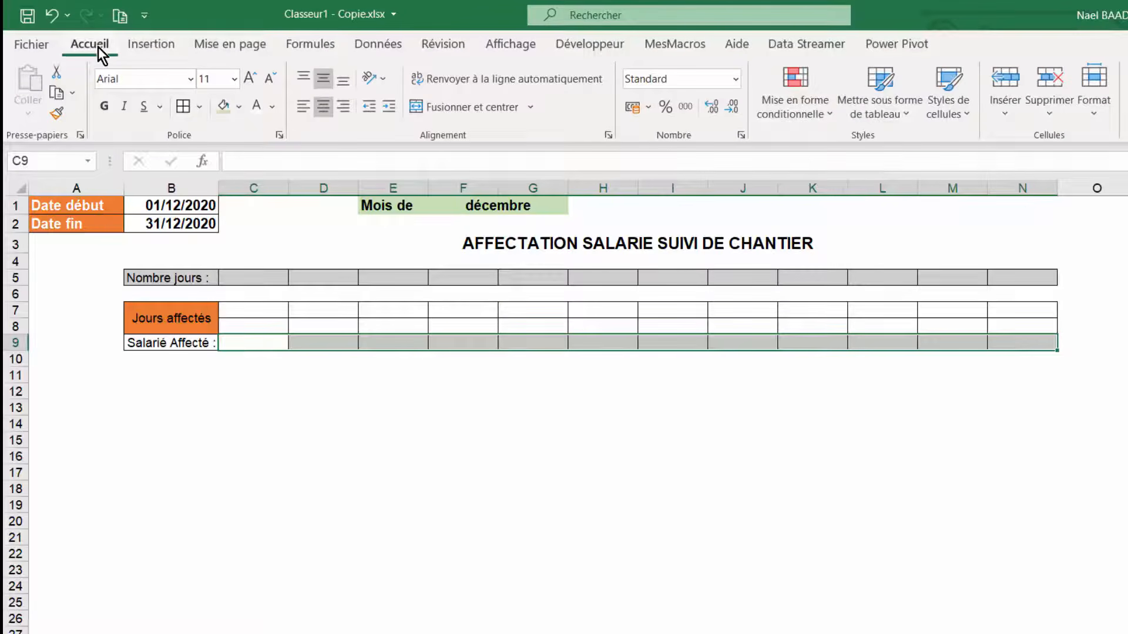
pyautogui.click(382, 46)
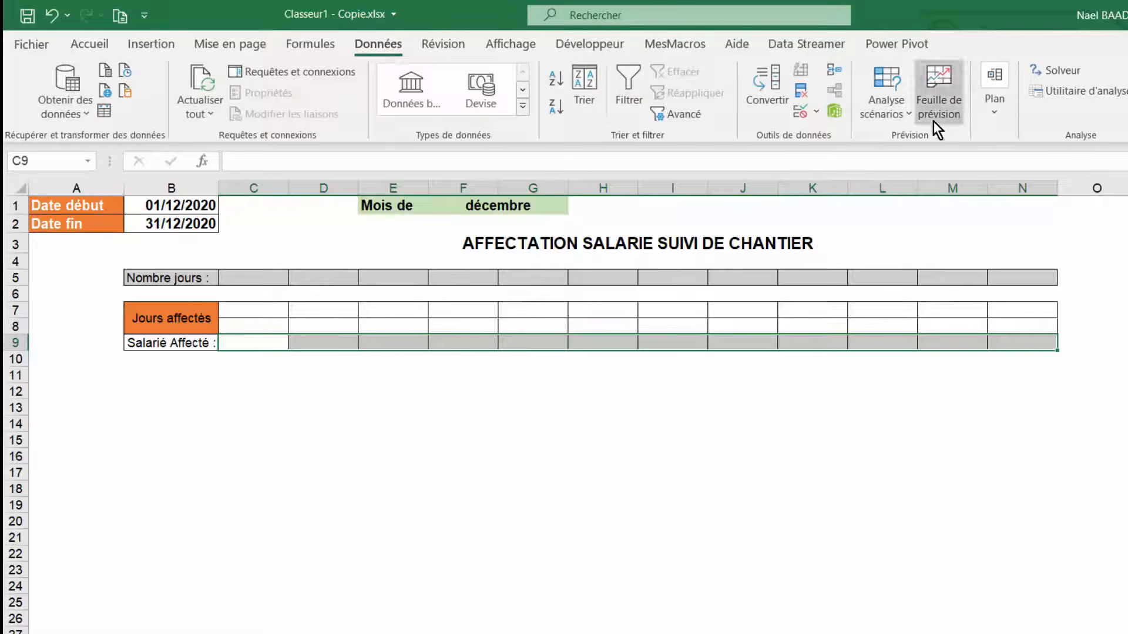
pyautogui.click(820, 111)
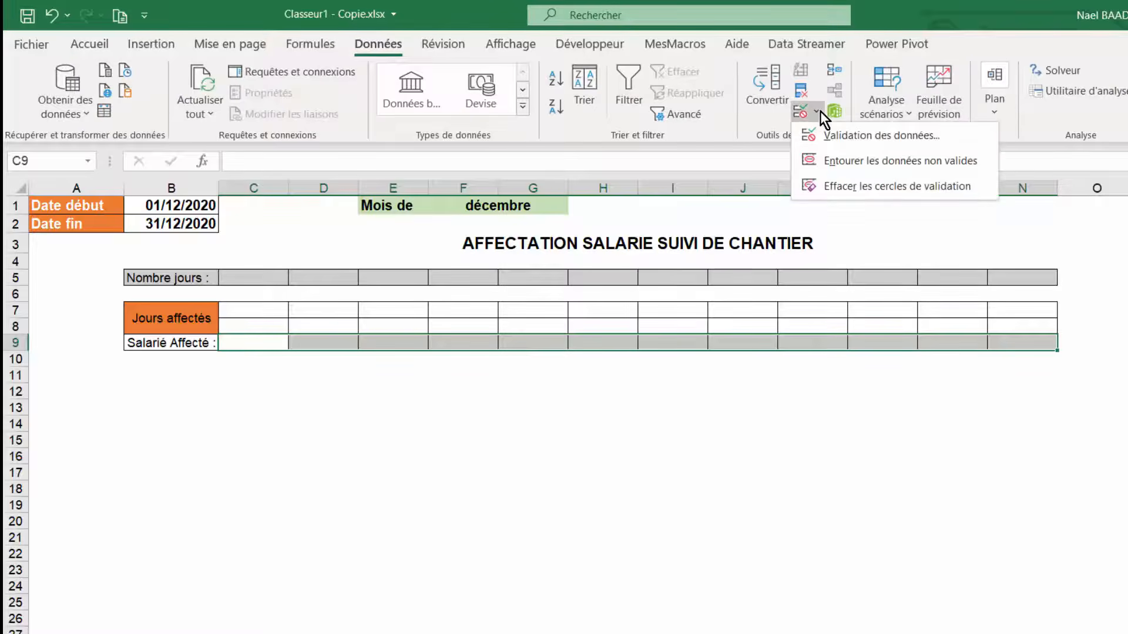
pyautogui.click(830, 139)
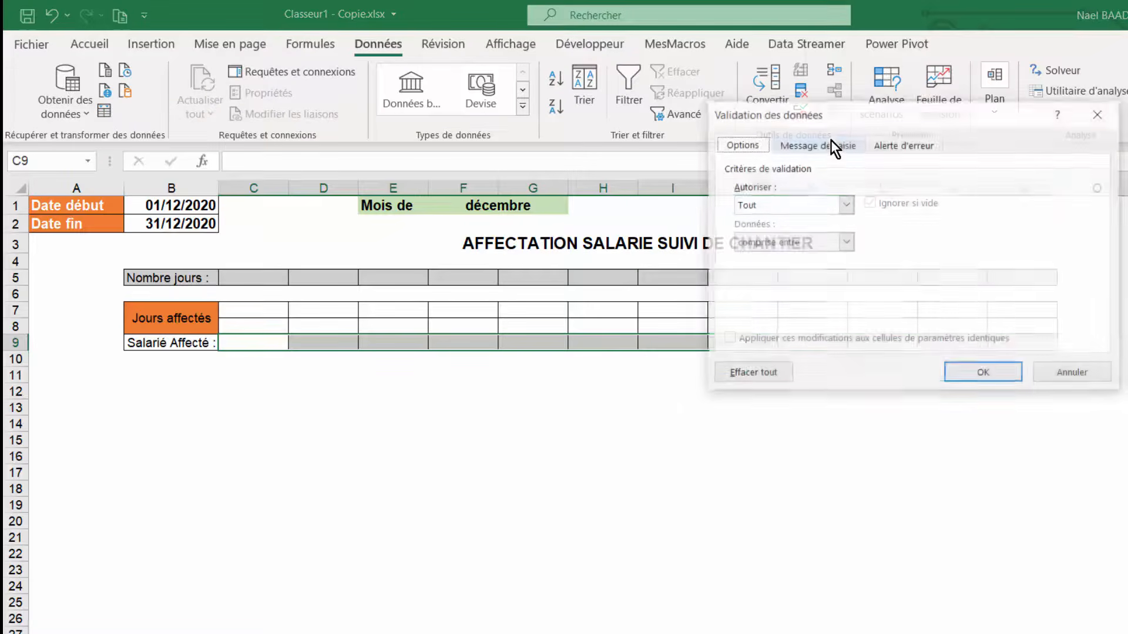
pyautogui.click(787, 206)
pyautogui.click(760, 257)
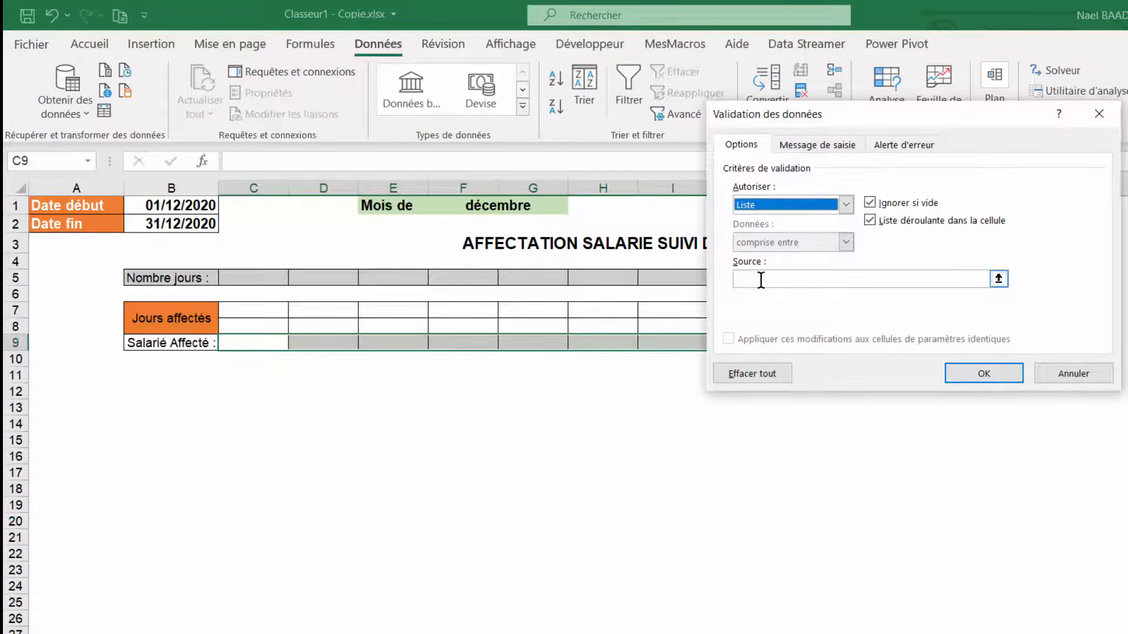
pyautogui.click(760, 280)
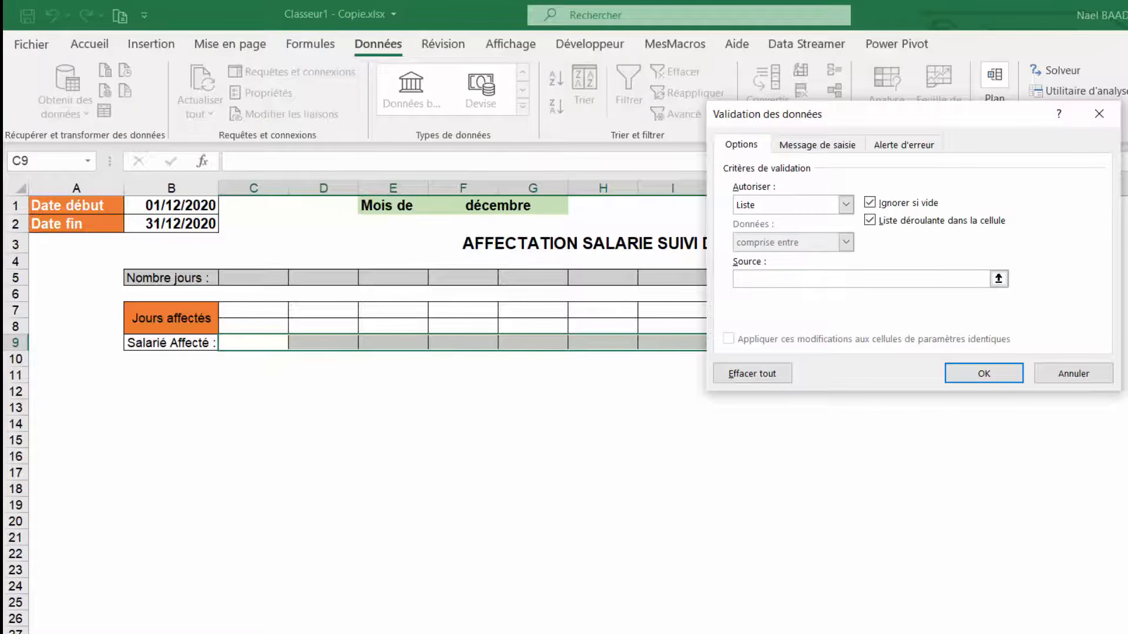
pyautogui.click(112, 633)
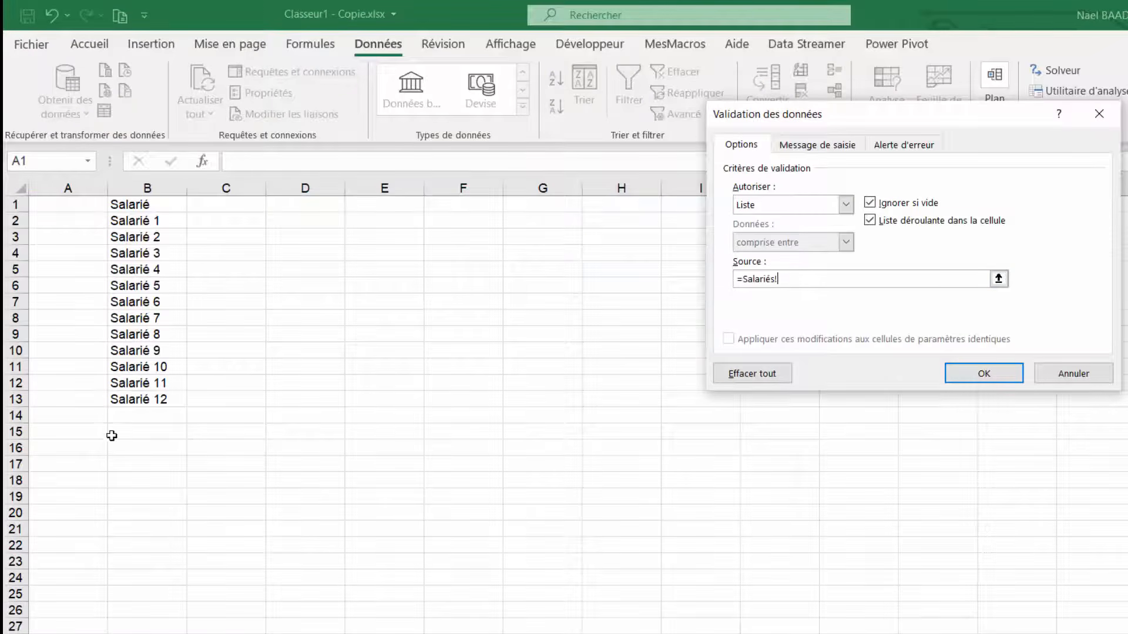
pyautogui.click(143, 218)
pyautogui.moveTo(143, 217); pyautogui.dragTo(147, 403)
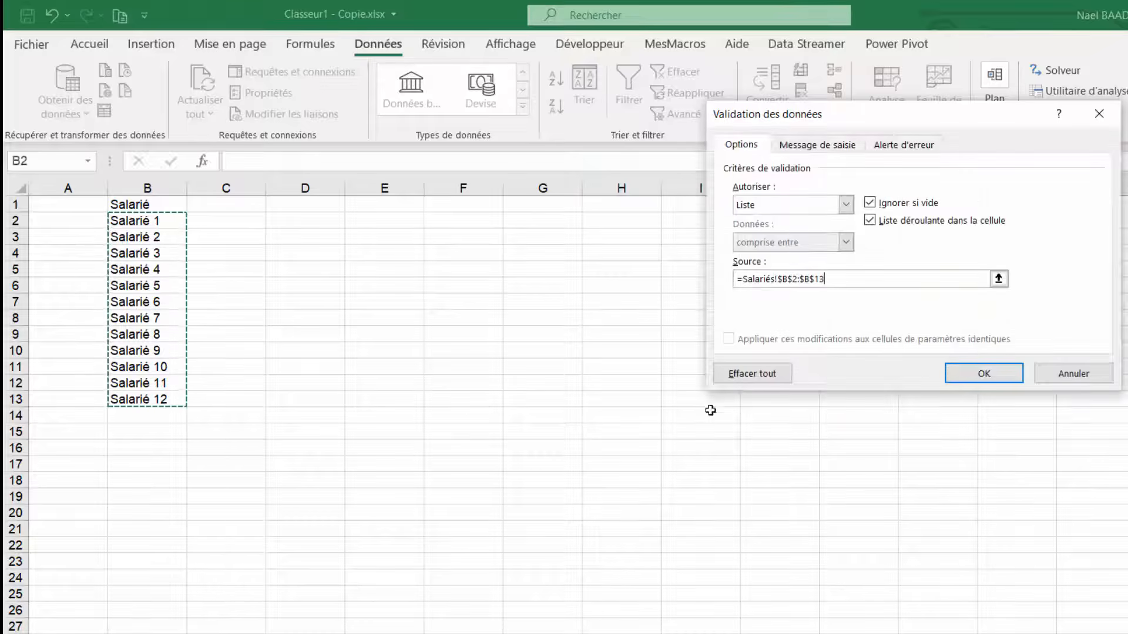
pyautogui.click(994, 376)
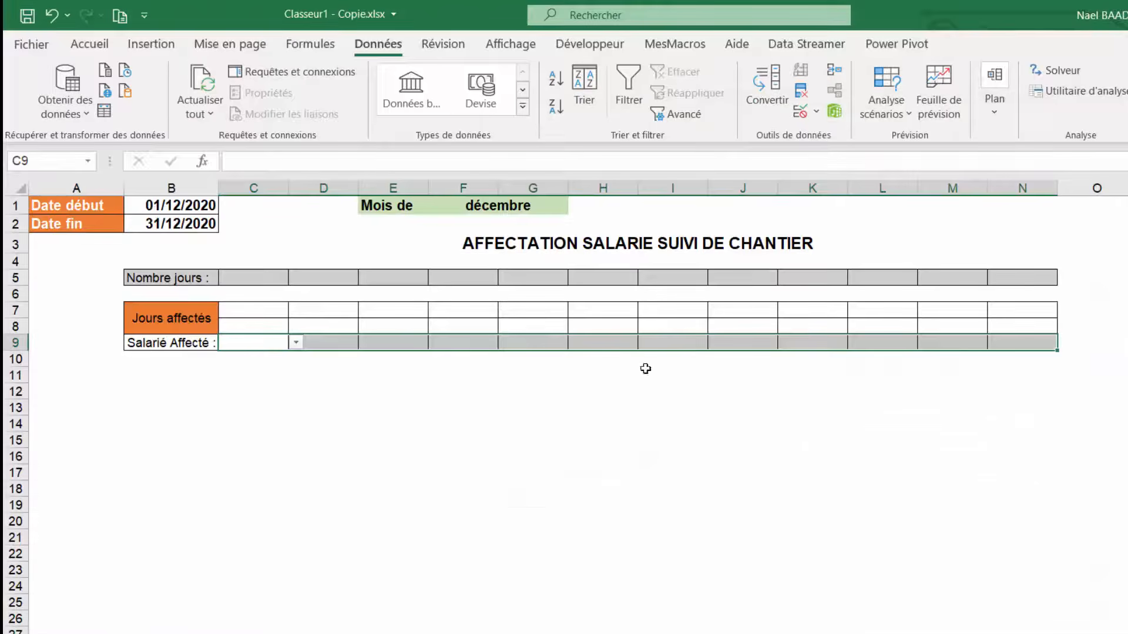
# - Open the drop-down lists in C9 and F9 to check the employee choices offered
pyautogui.click(295, 342)
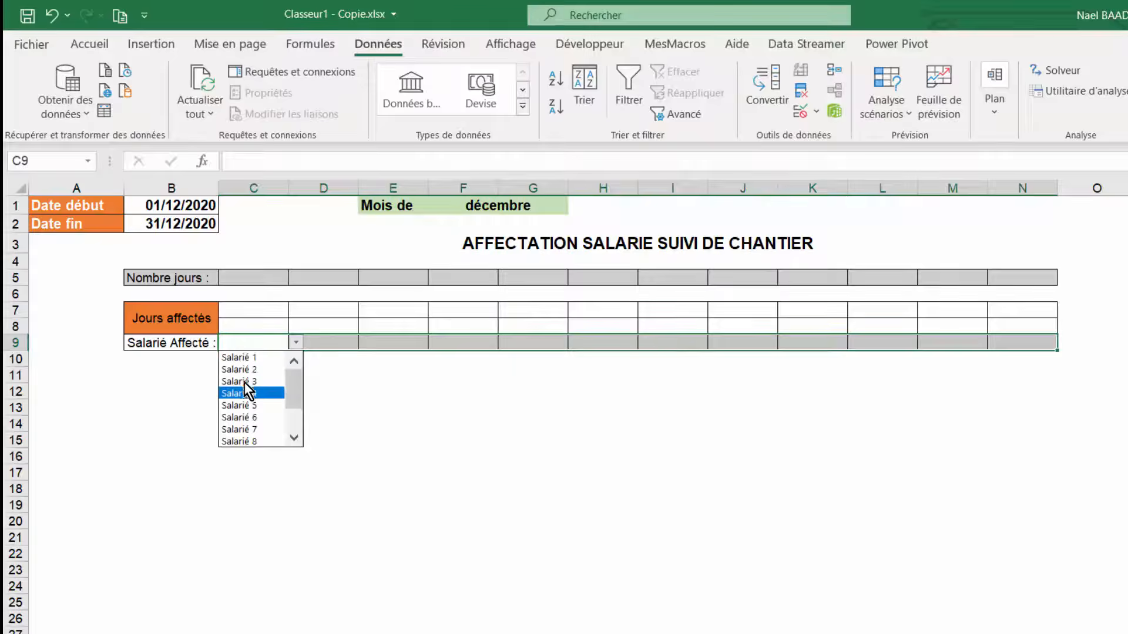
pyautogui.click(451, 343)
pyautogui.click(451, 343)
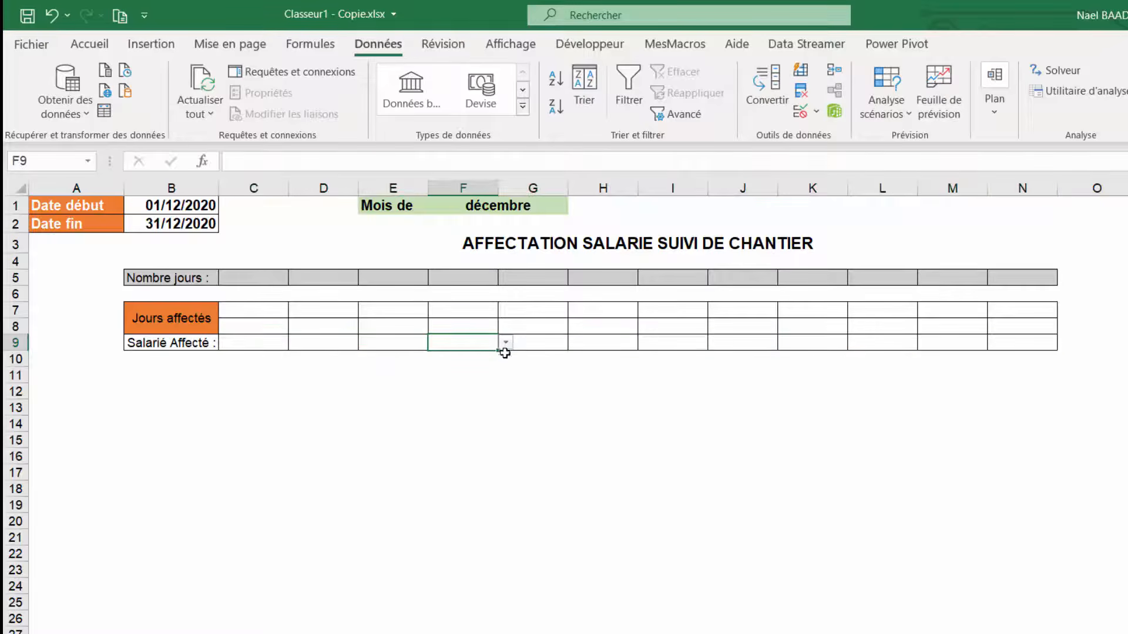
pyautogui.click(505, 348)
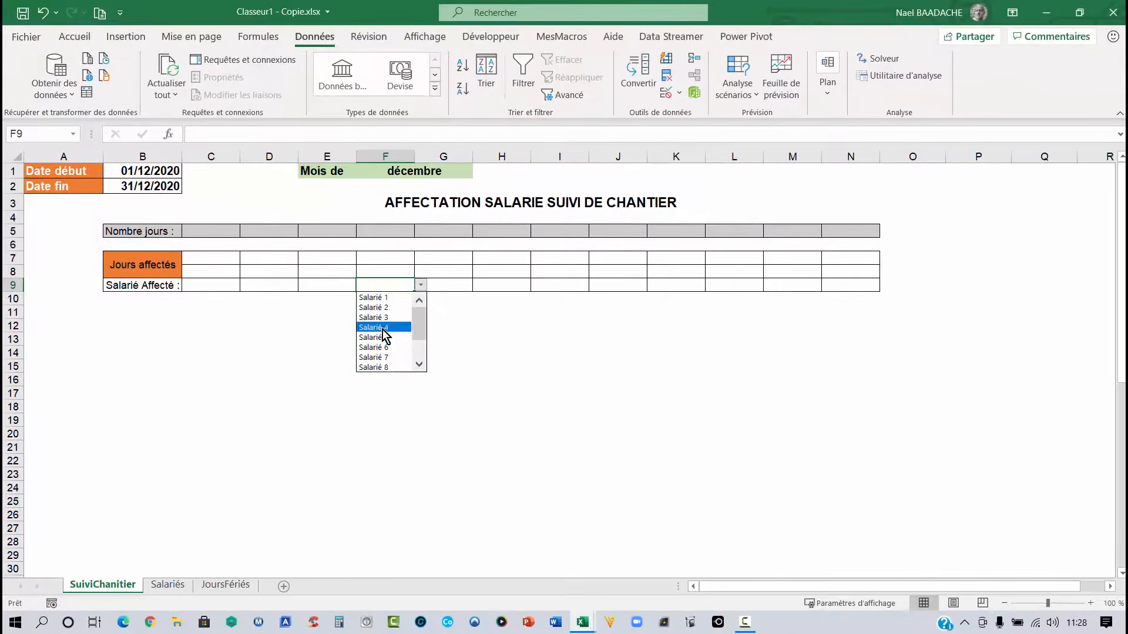
pyautogui.press('Escape')
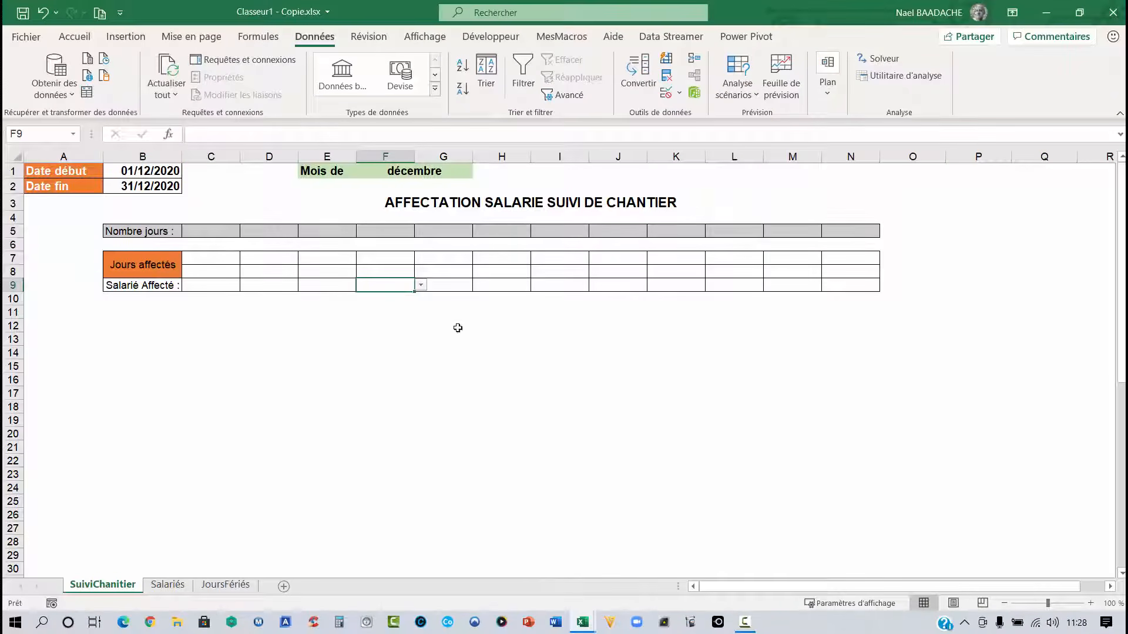
# - Format the employee list B1:B13 on the Salariés sheet as a table with headers in a light blue style
pyautogui.click(170, 585)
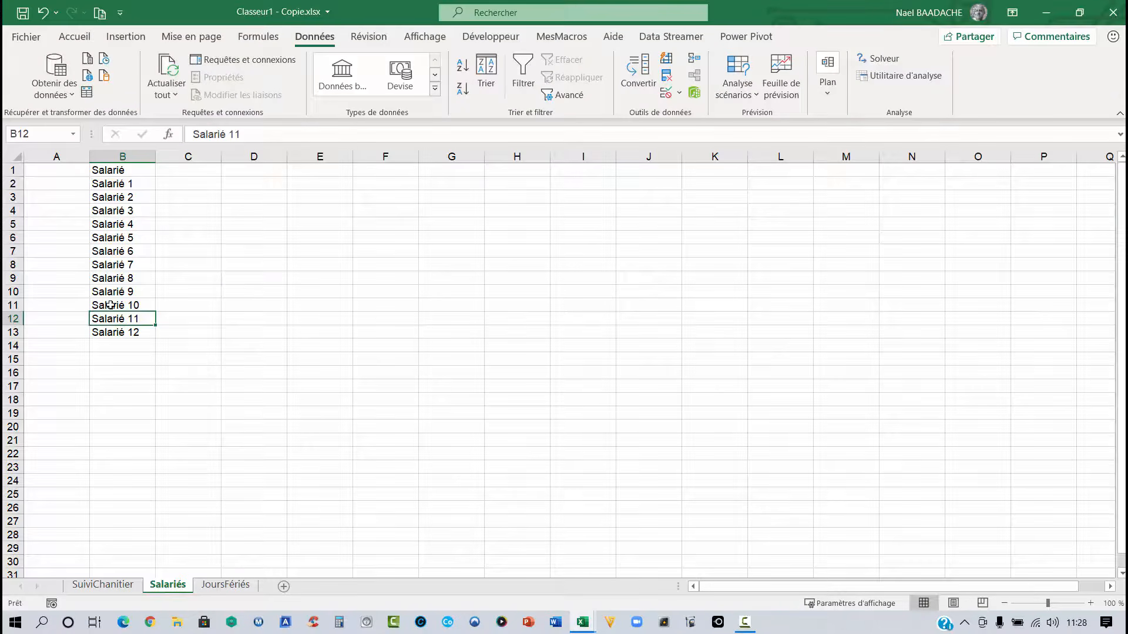
pyautogui.click(112, 186)
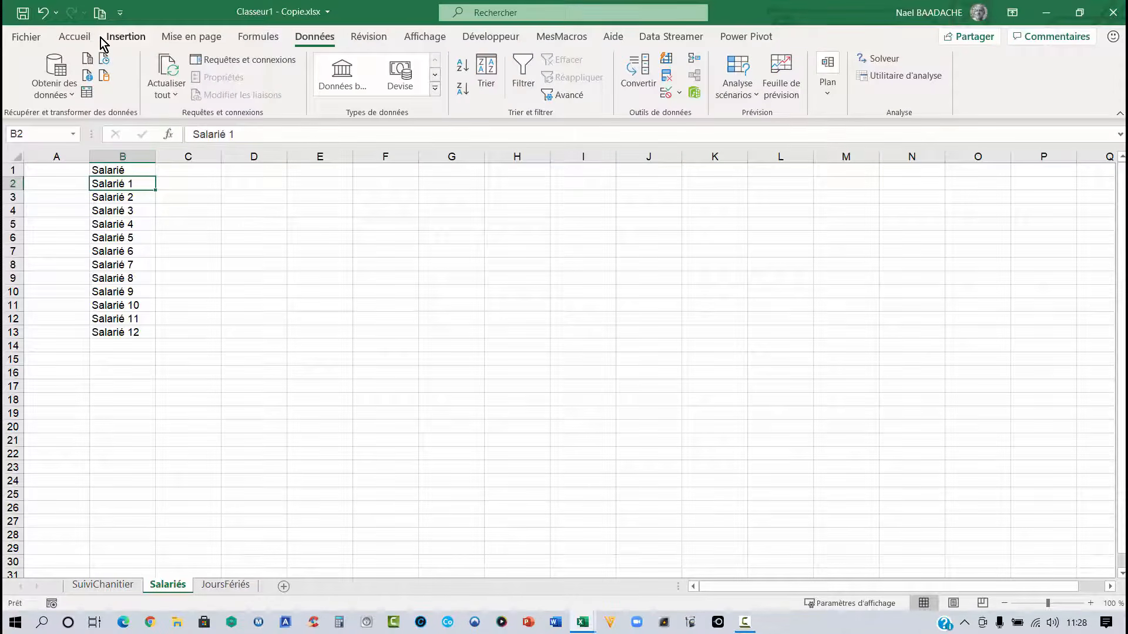
pyautogui.click(78, 39)
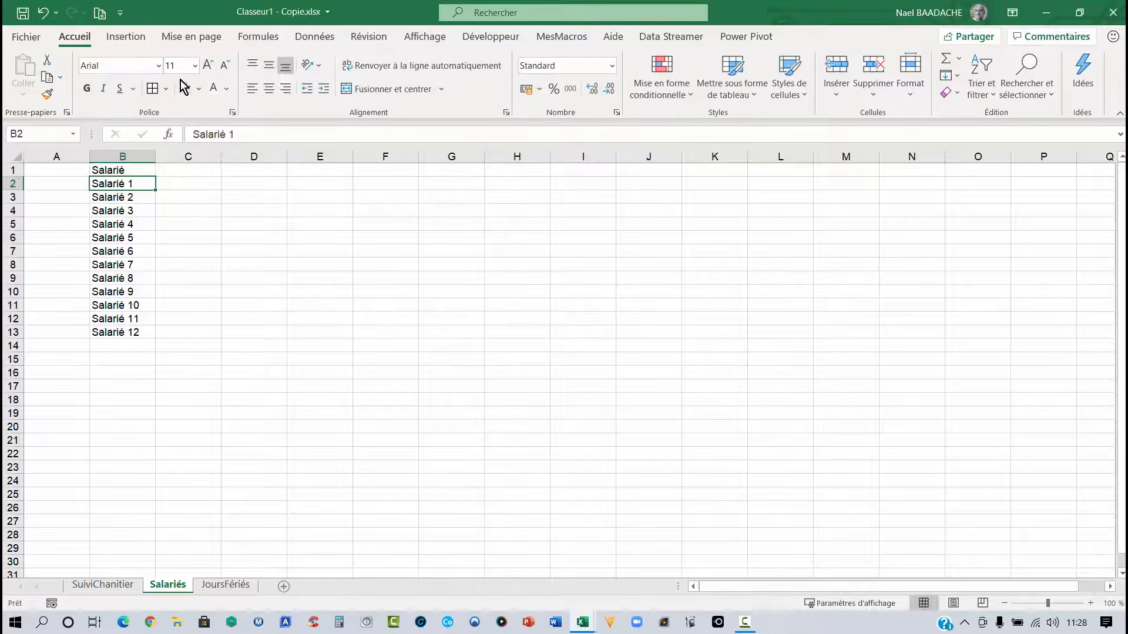
pyautogui.click(745, 96)
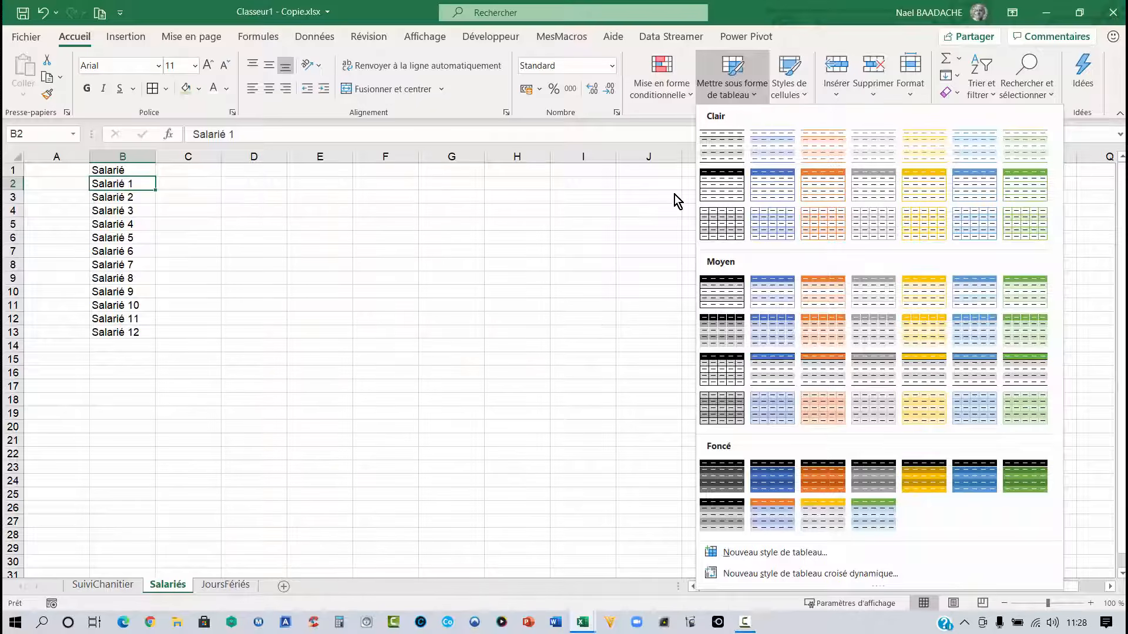
pyautogui.click(674, 195)
pyautogui.click(747, 96)
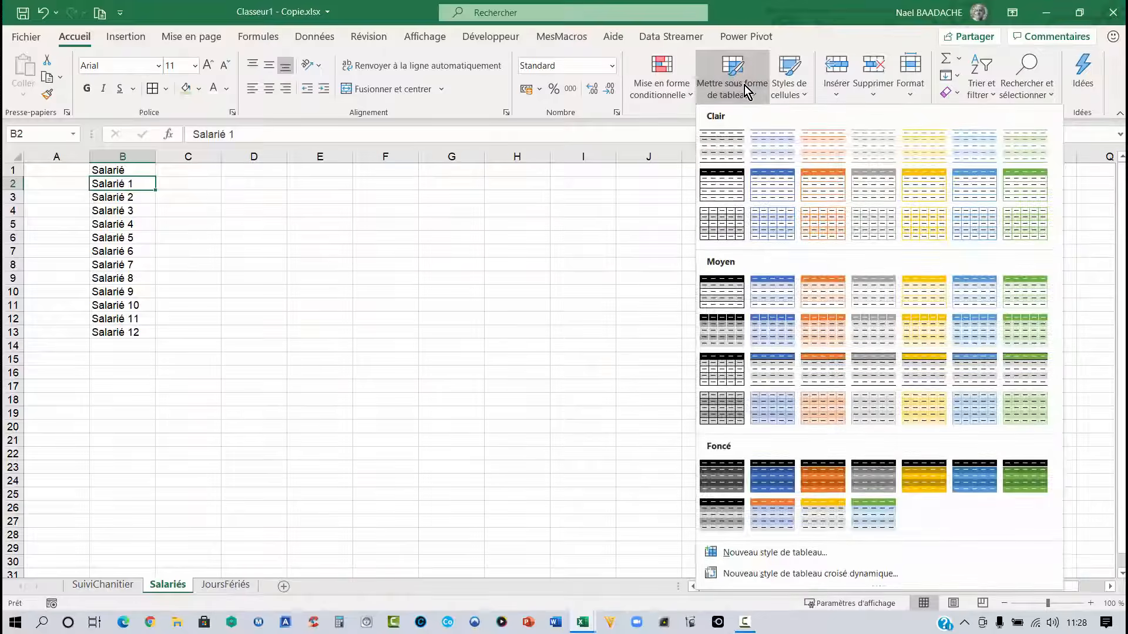
pyautogui.click(775, 151)
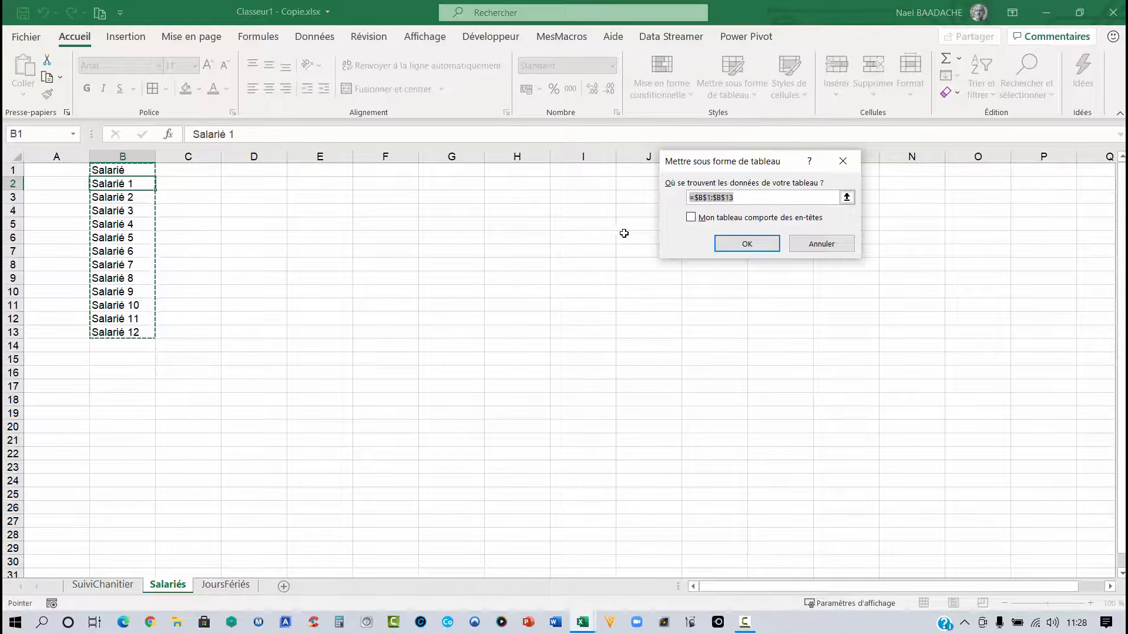
pyautogui.click(691, 217)
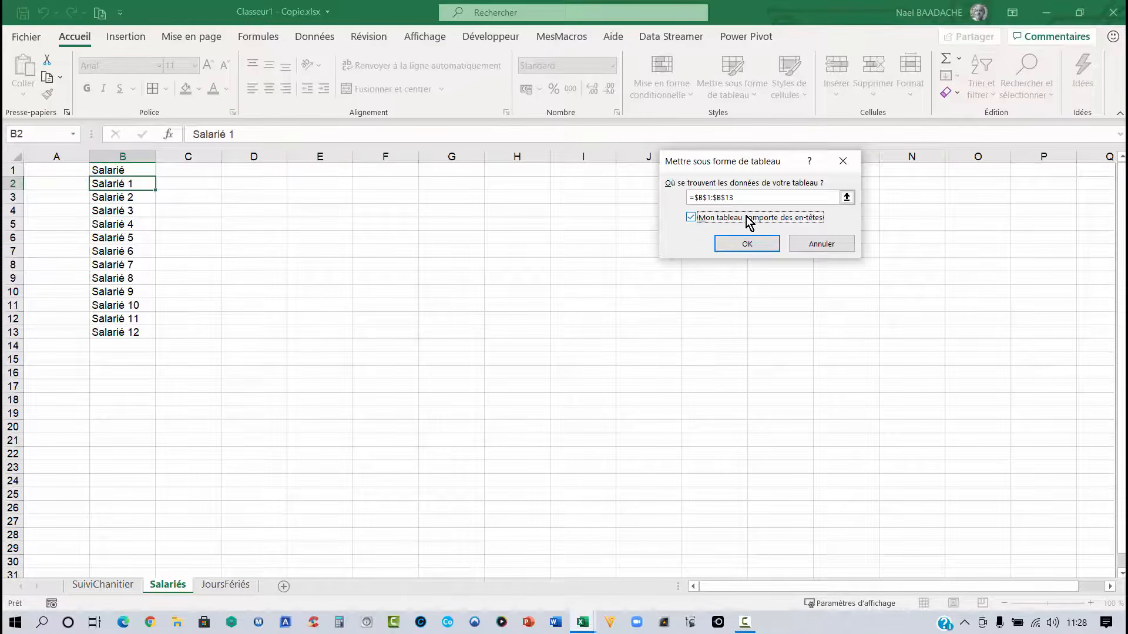
pyautogui.click(746, 244)
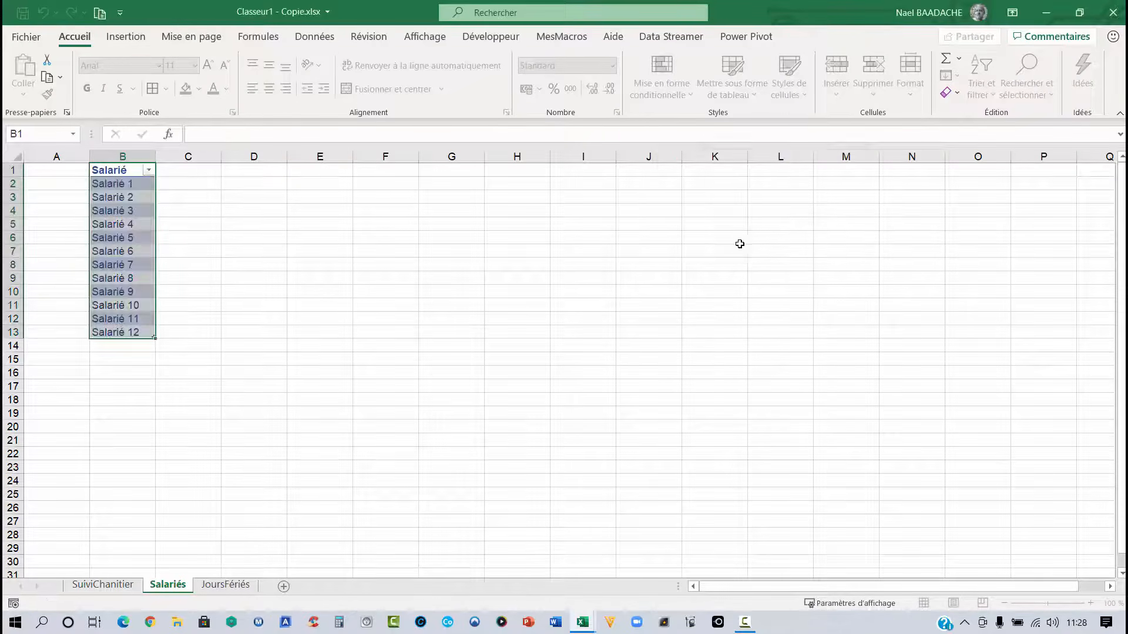
# - Add Salarié 13 in B14 to extend the employee table
pyautogui.click(138, 347)
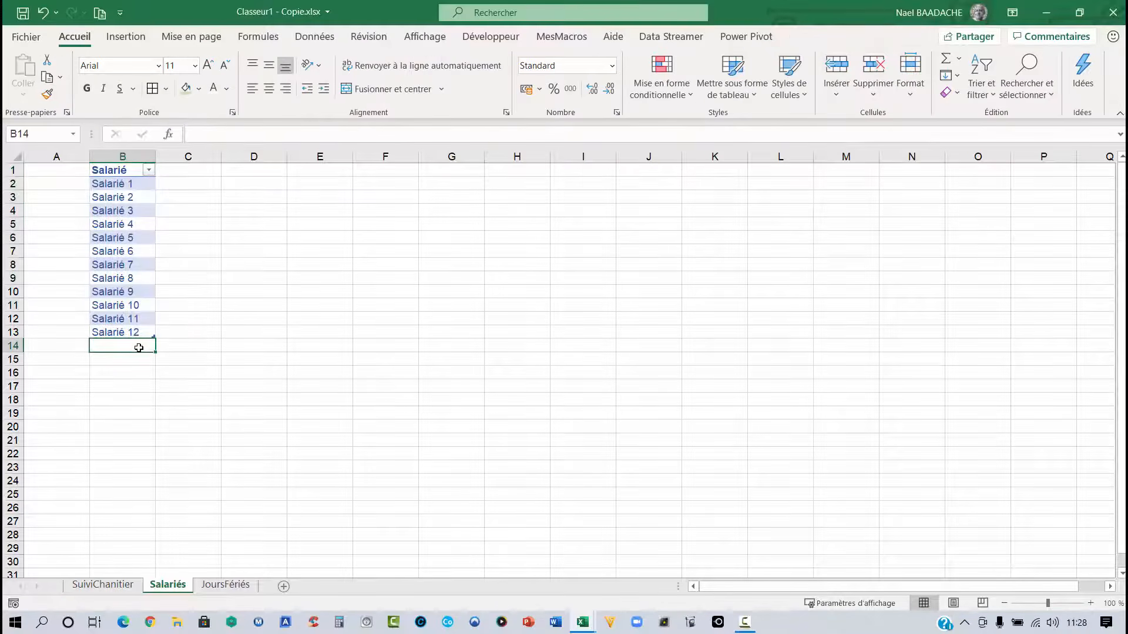
pyautogui.write('sAL')
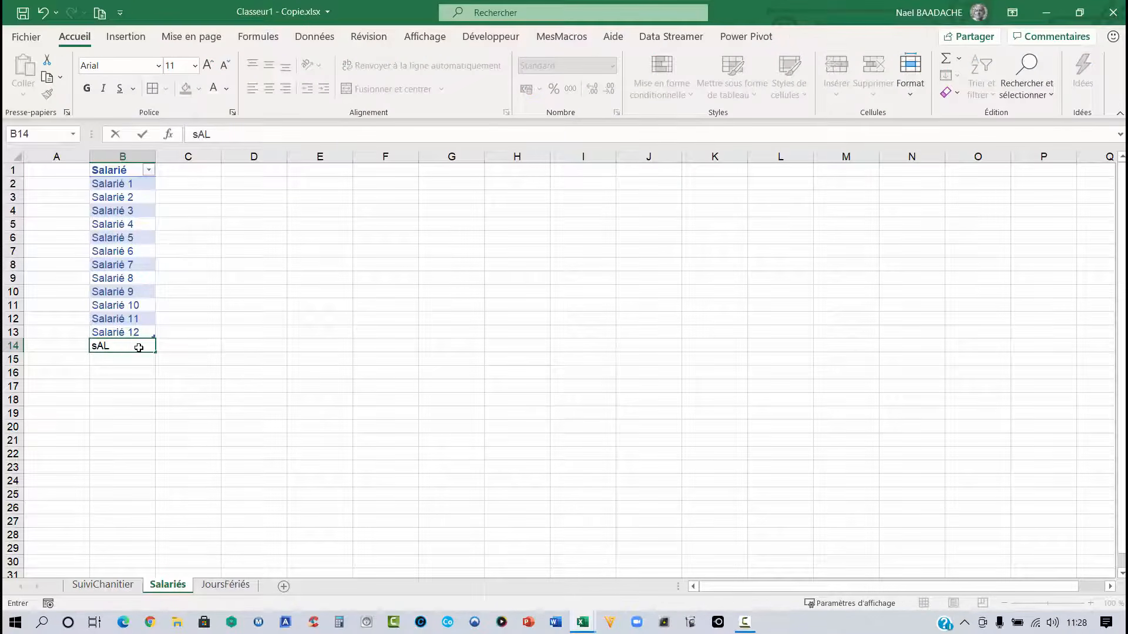
pyautogui.write('ARI2')
pyautogui.press('BackSpace')
pyautogui.press('BackSpace')
pyautogui.press('BackSpace')
pyautogui.press('BackSpace')
pyautogui.write('Sal')
pyautogui.press('Return')
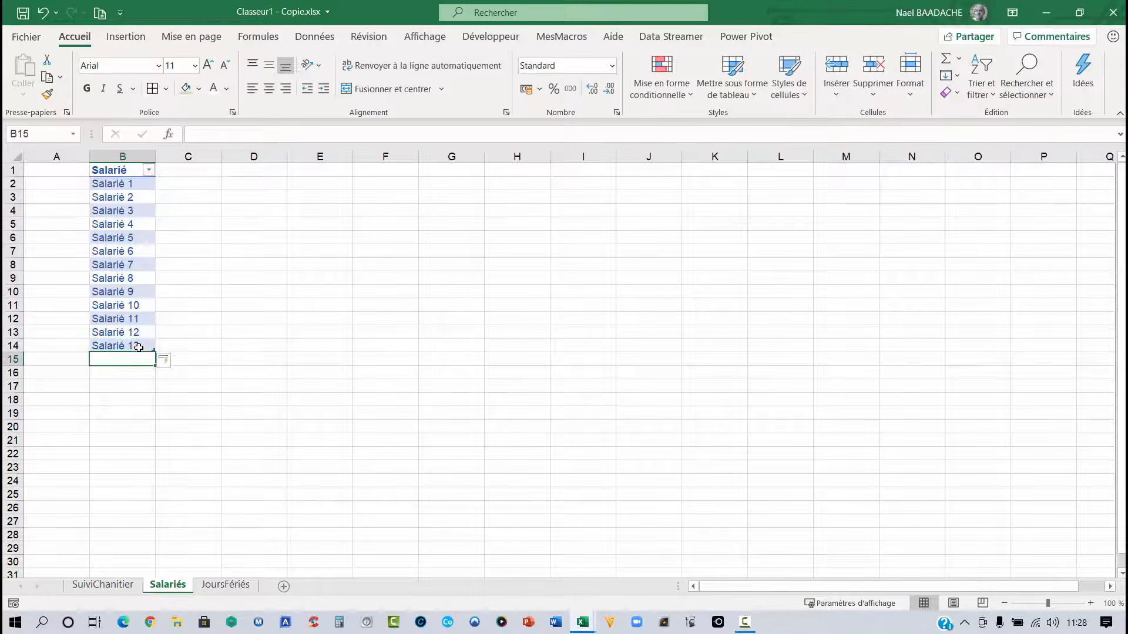
# - Scroll through the C9 drop-down list on SuiviChantier to its last employee entries
pyautogui.click(103, 584)
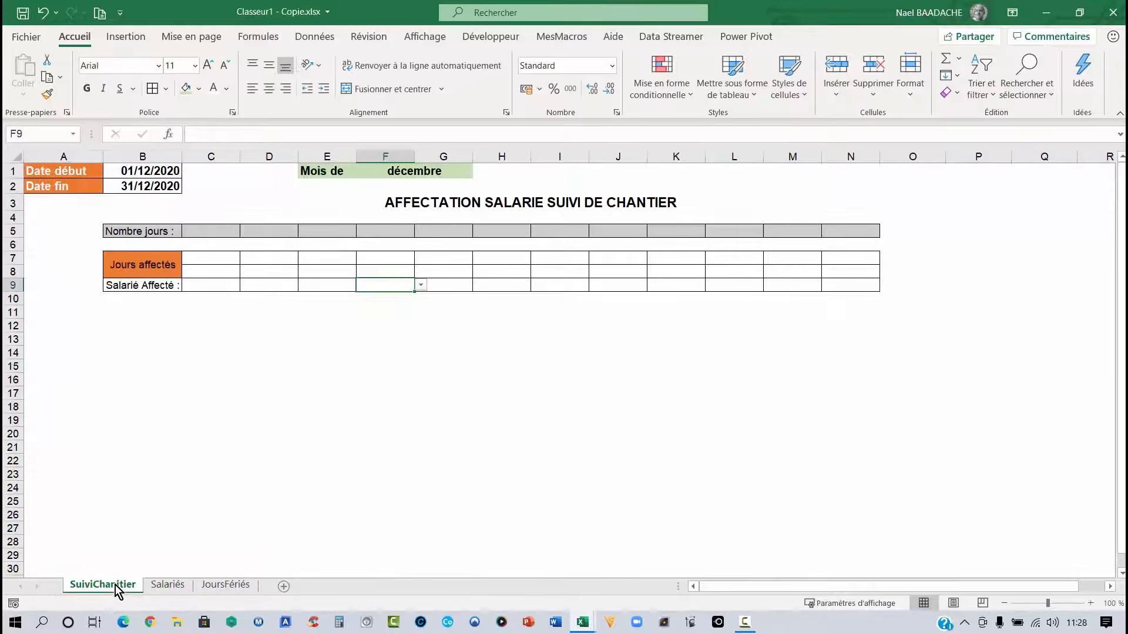
pyautogui.click(211, 286)
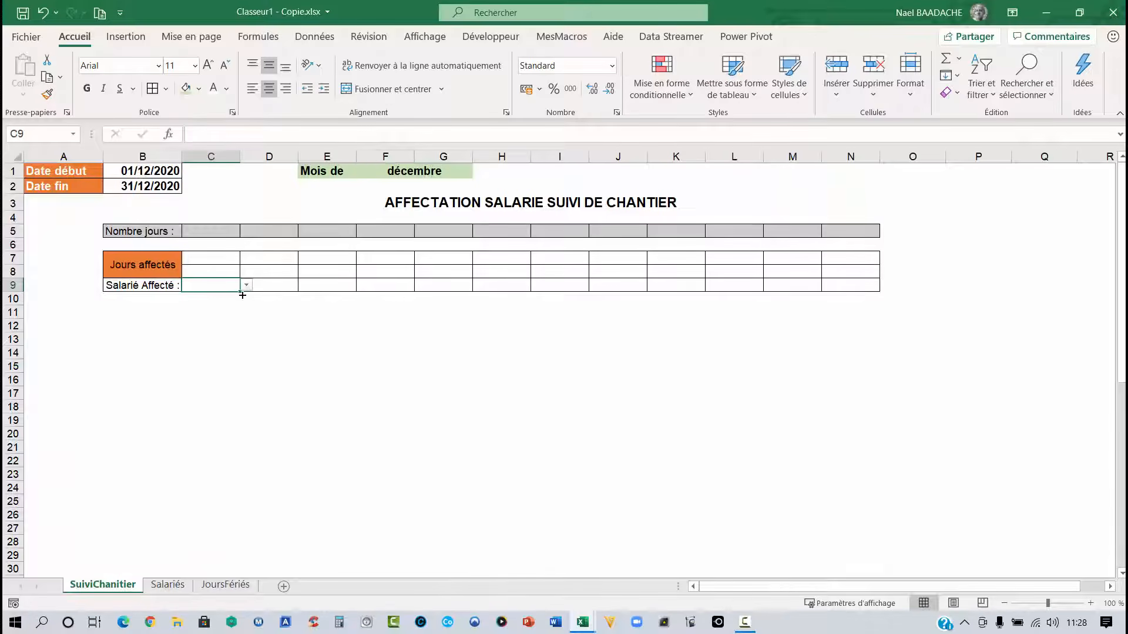
pyautogui.click(246, 285)
pyautogui.moveTo(247, 340); pyautogui.dragTo(224, 370)
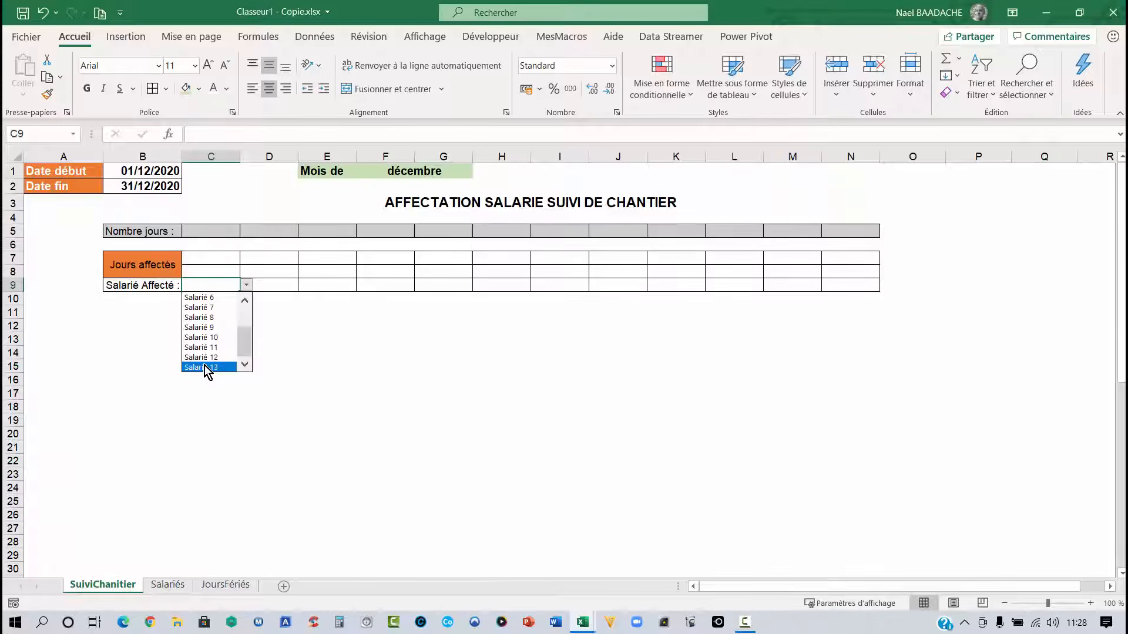
pyautogui.click(285, 365)
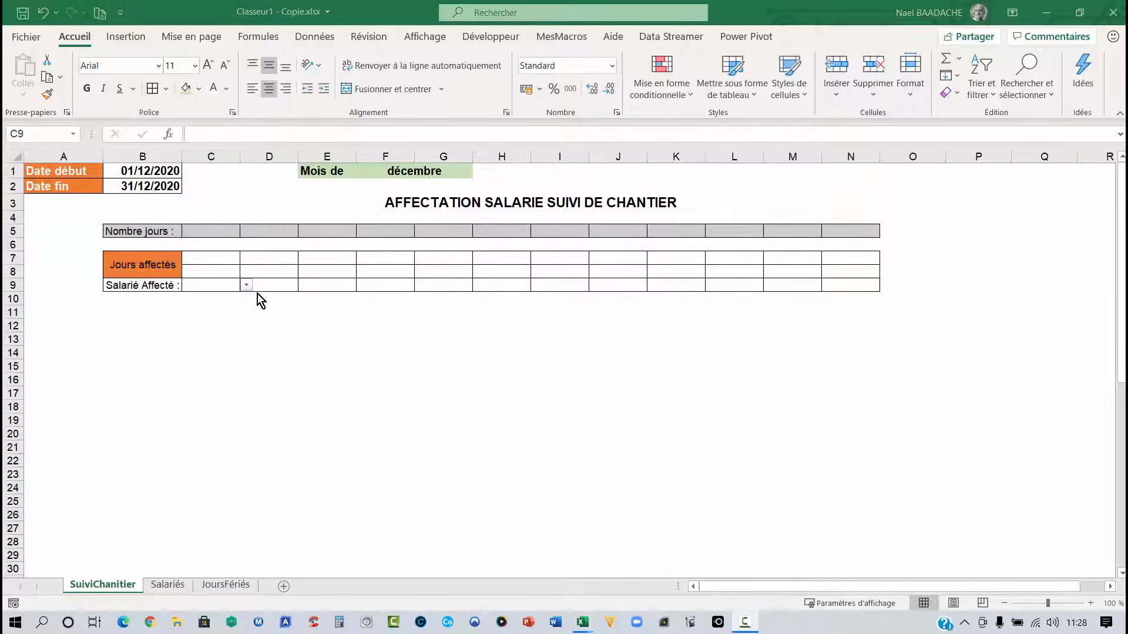
# - Choose Salarié 1 in C9 and Salarié 2 in D9 from the drop-down lists
pyautogui.click(248, 285)
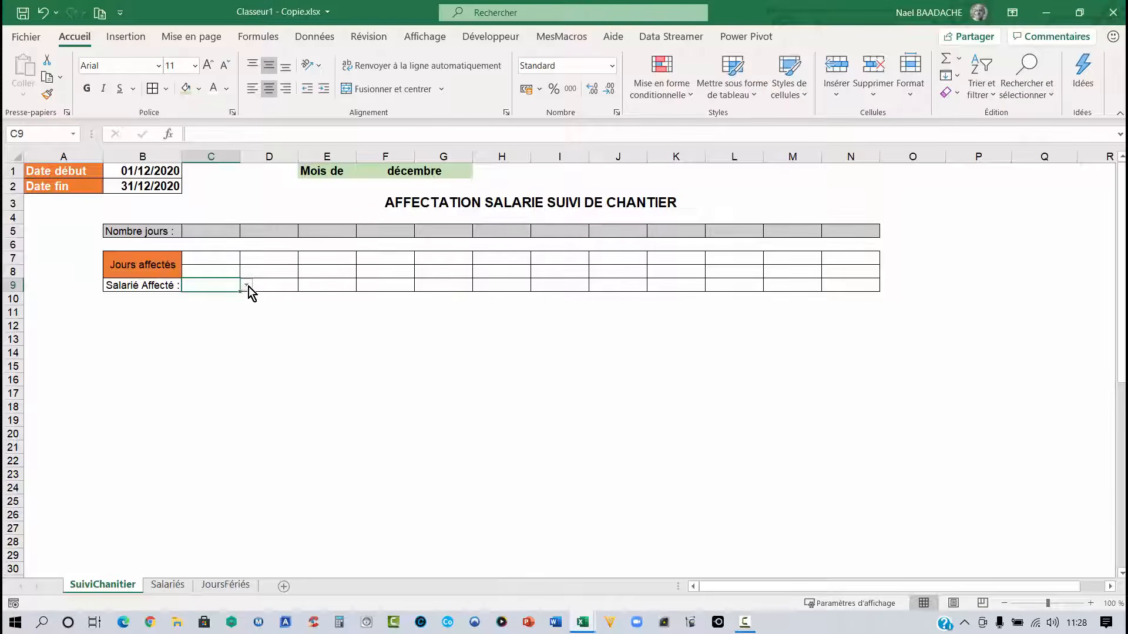
pyautogui.click(248, 285)
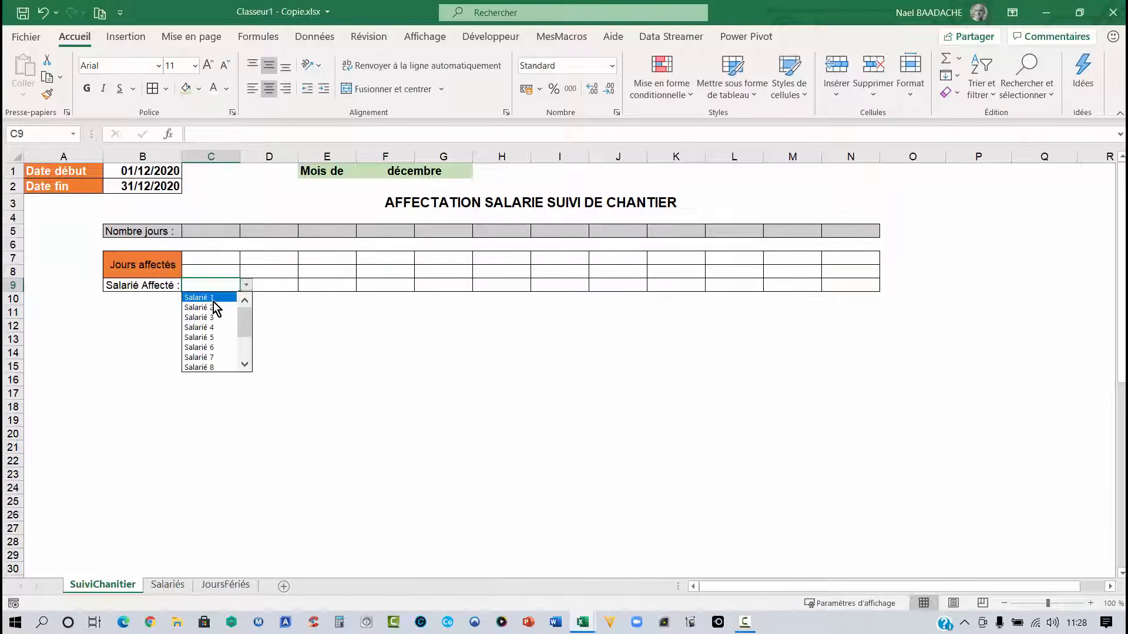
pyautogui.click(210, 298)
pyautogui.click(273, 302)
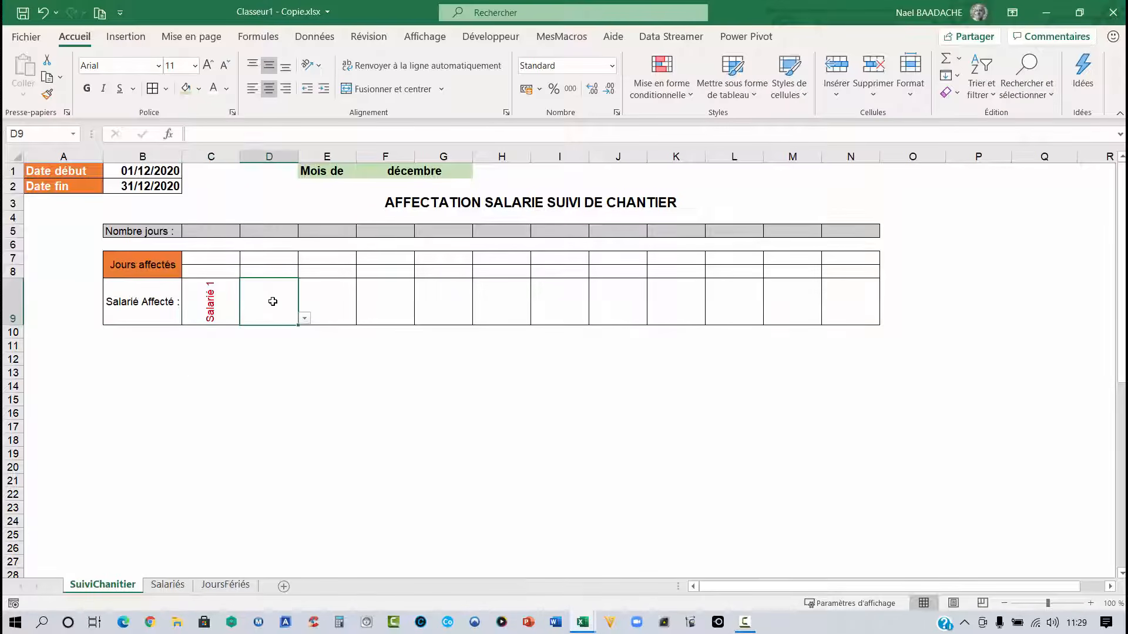
pyautogui.click(304, 319)
pyautogui.click(274, 345)
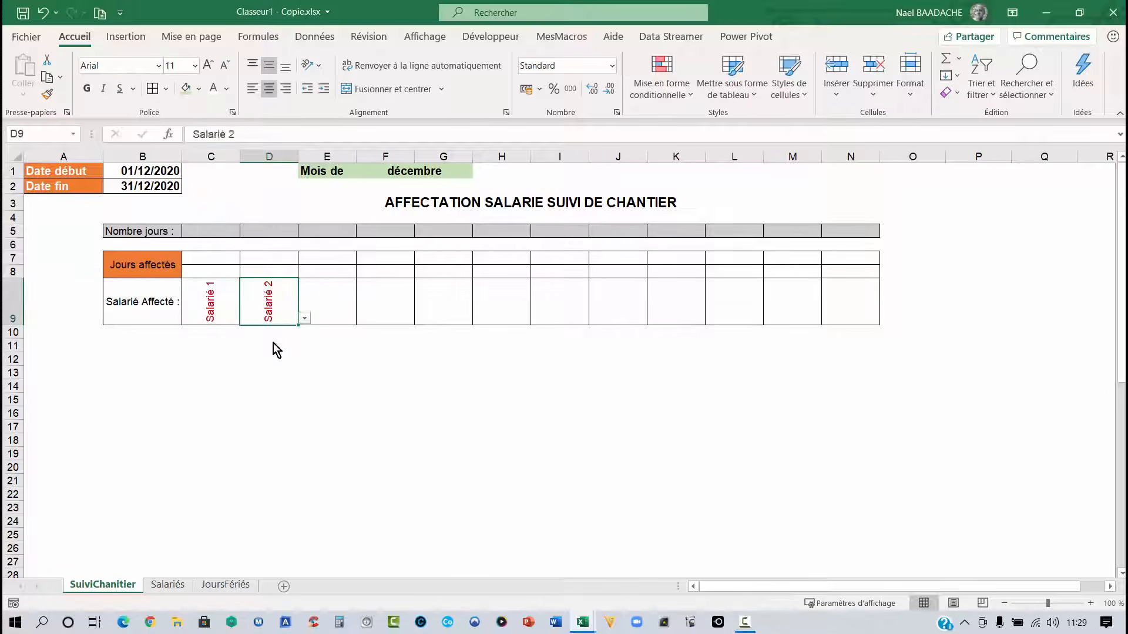
# - Turn off the upward text rotation for the Salarié 1 entry in C9
pyautogui.click(210, 312)
pyautogui.click(267, 304)
pyautogui.click(213, 309)
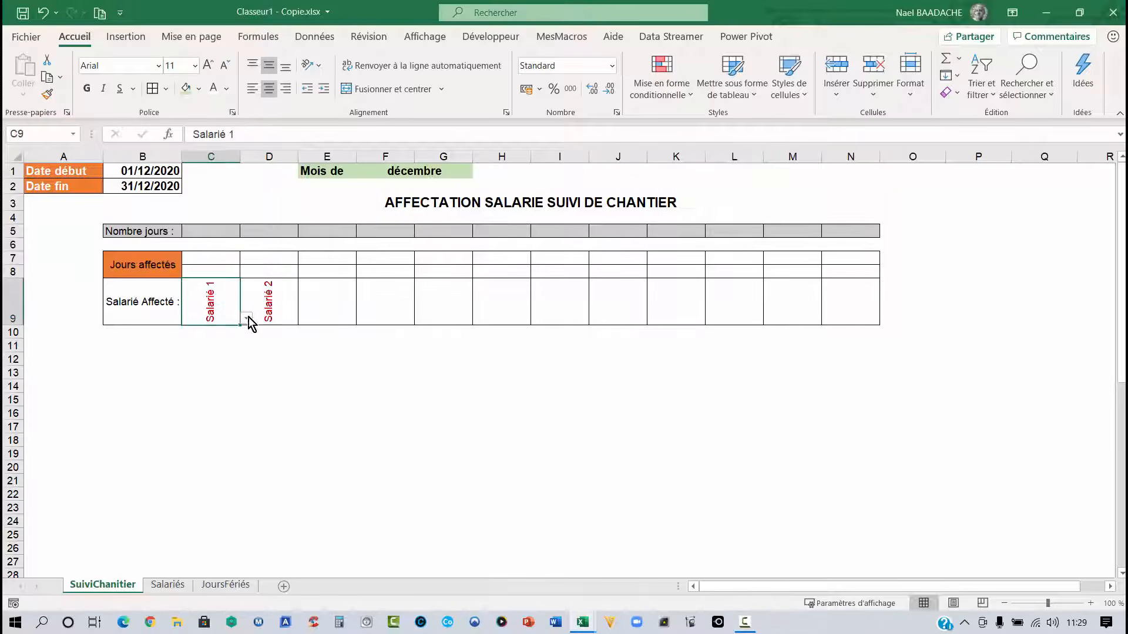
pyautogui.click(320, 67)
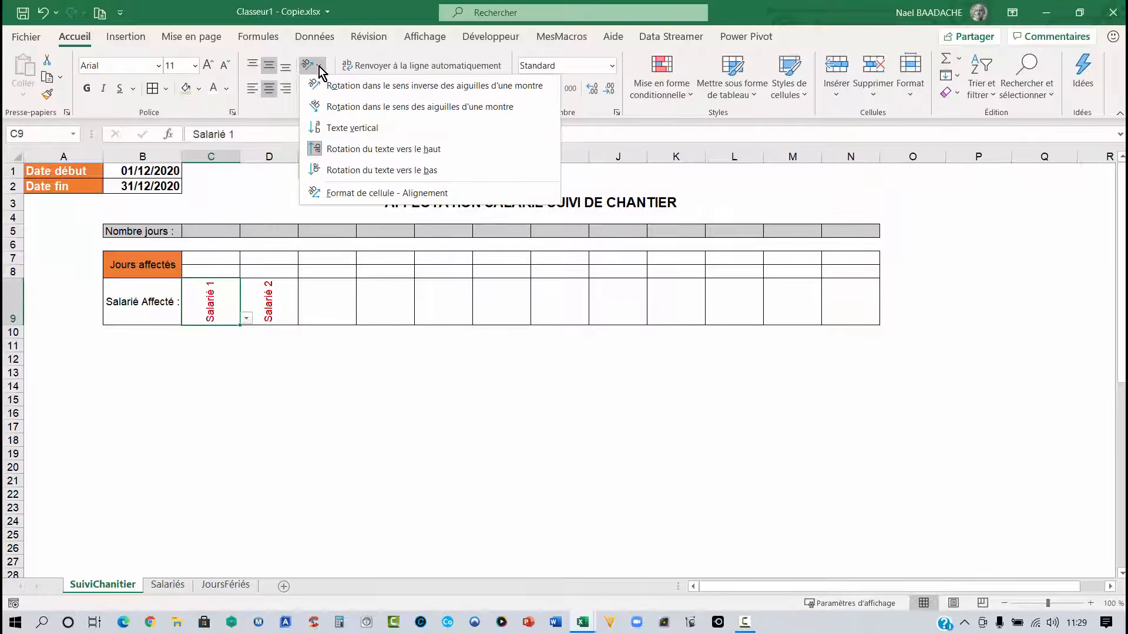
pyautogui.click(343, 154)
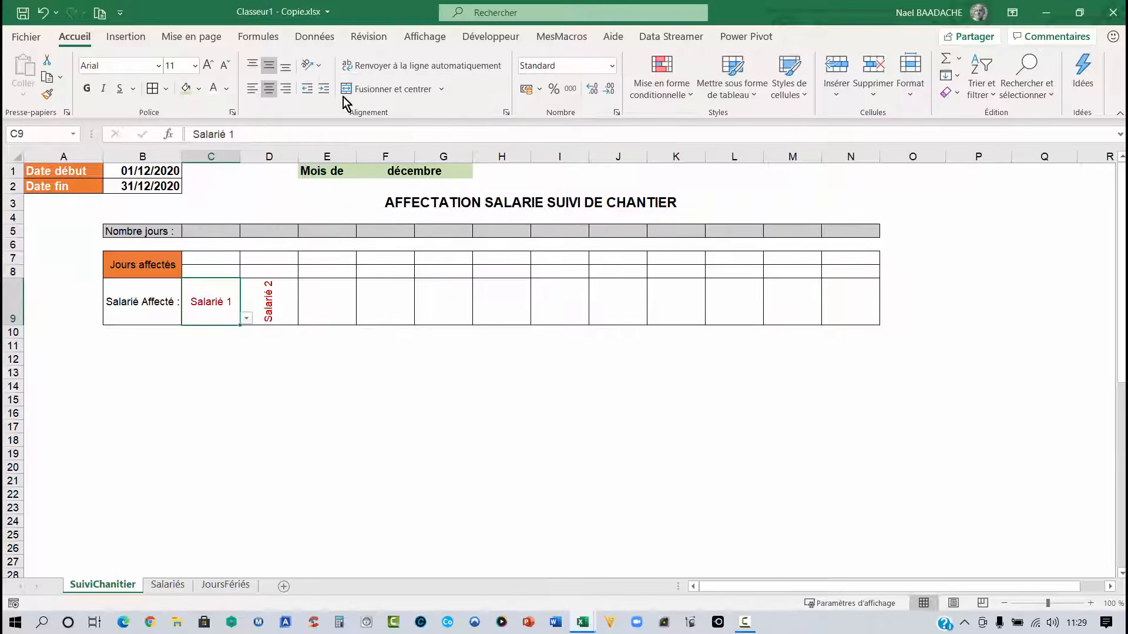
pyautogui.click(313, 66)
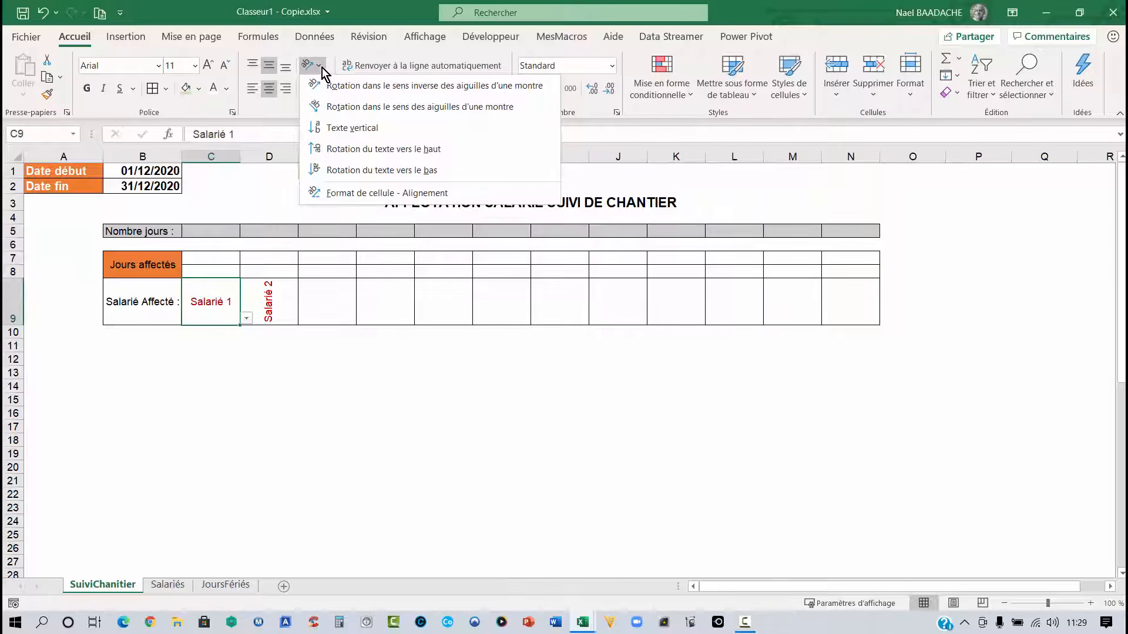
# - Rotate the Salarié 1 text in C9 upward
pyautogui.click(341, 151)
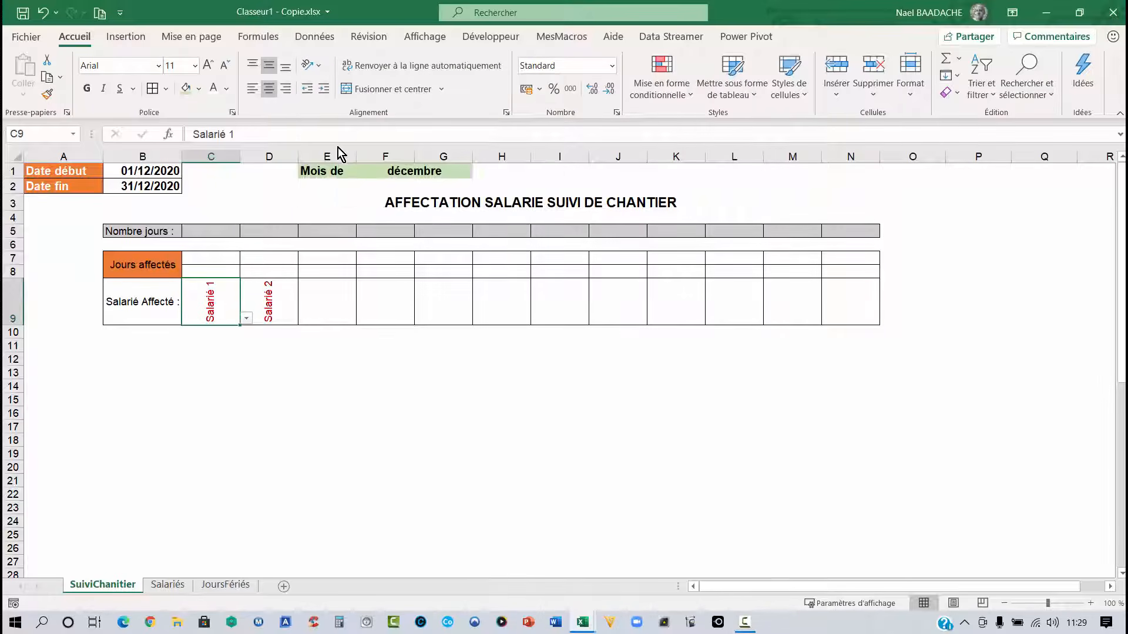
pyautogui.click(320, 402)
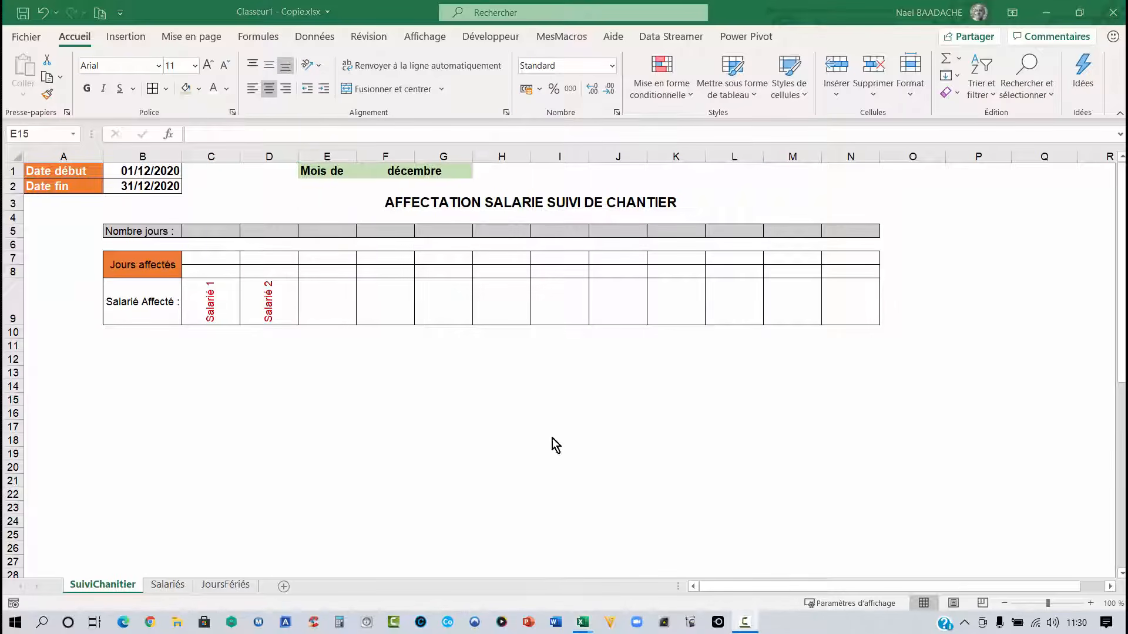
# - Link B10 to the start date with the formula =B1
pyautogui.click(146, 332)
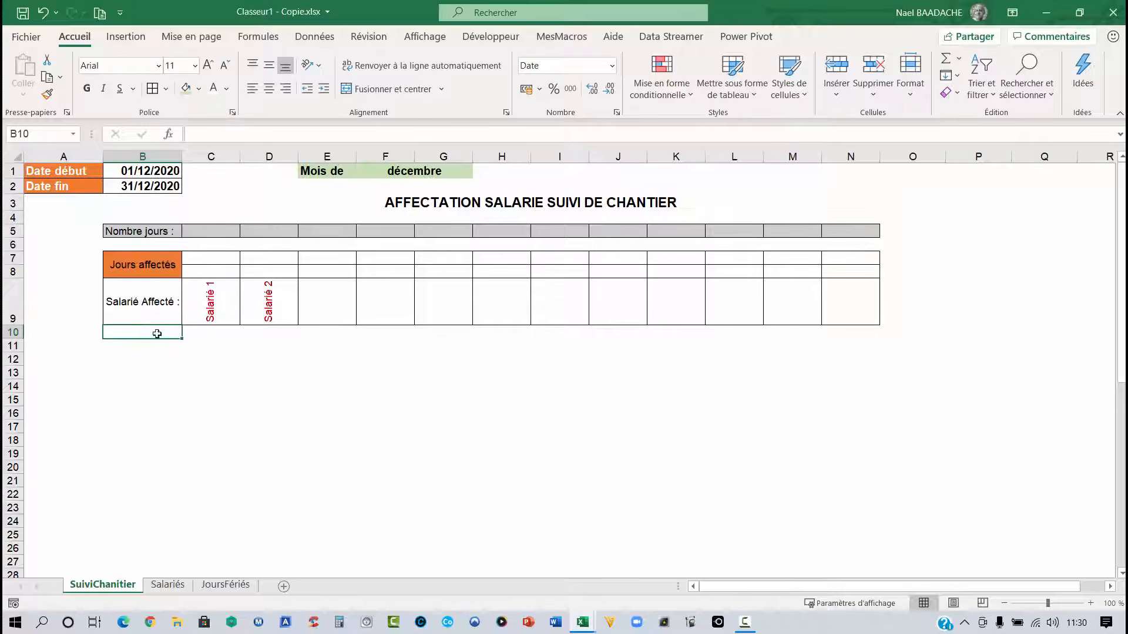
pyautogui.write('=')
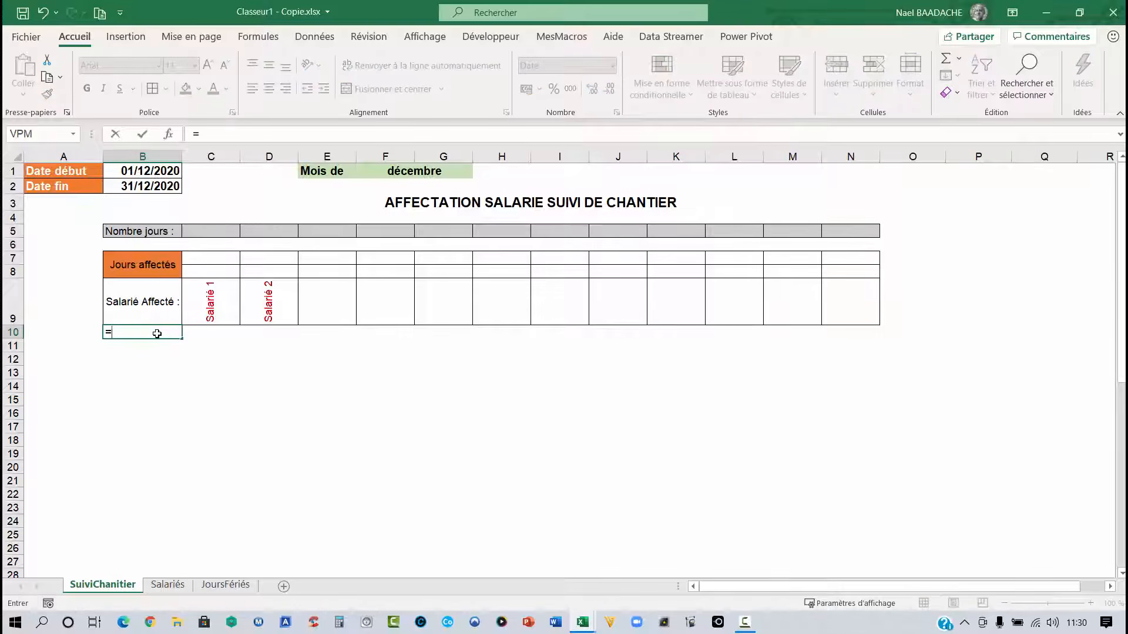
pyautogui.click(145, 171)
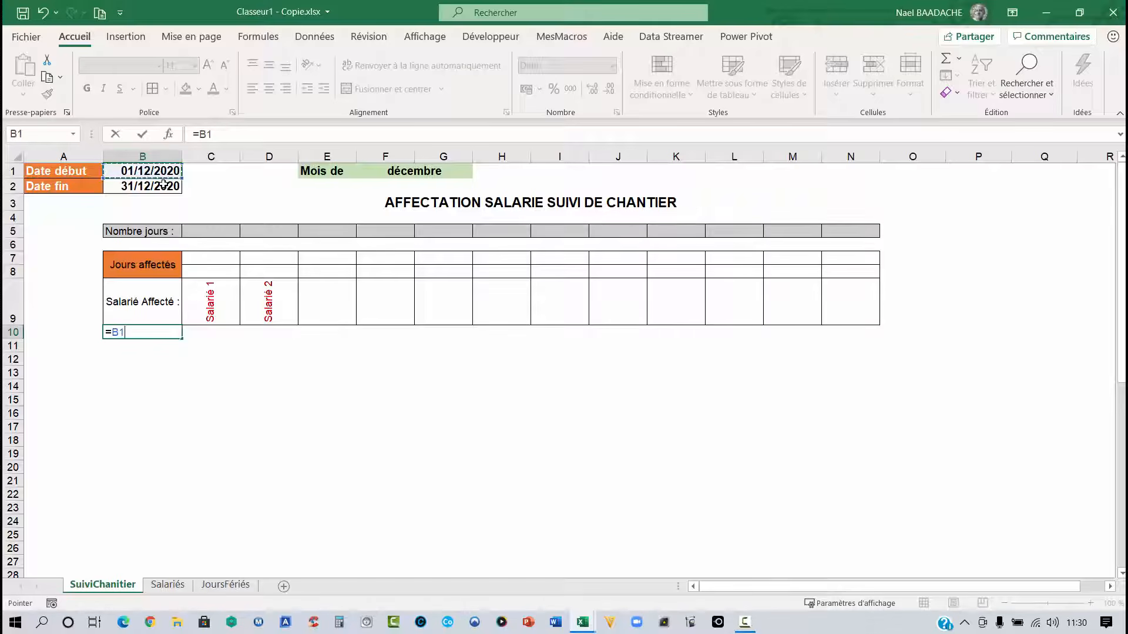
pyautogui.press('Return')
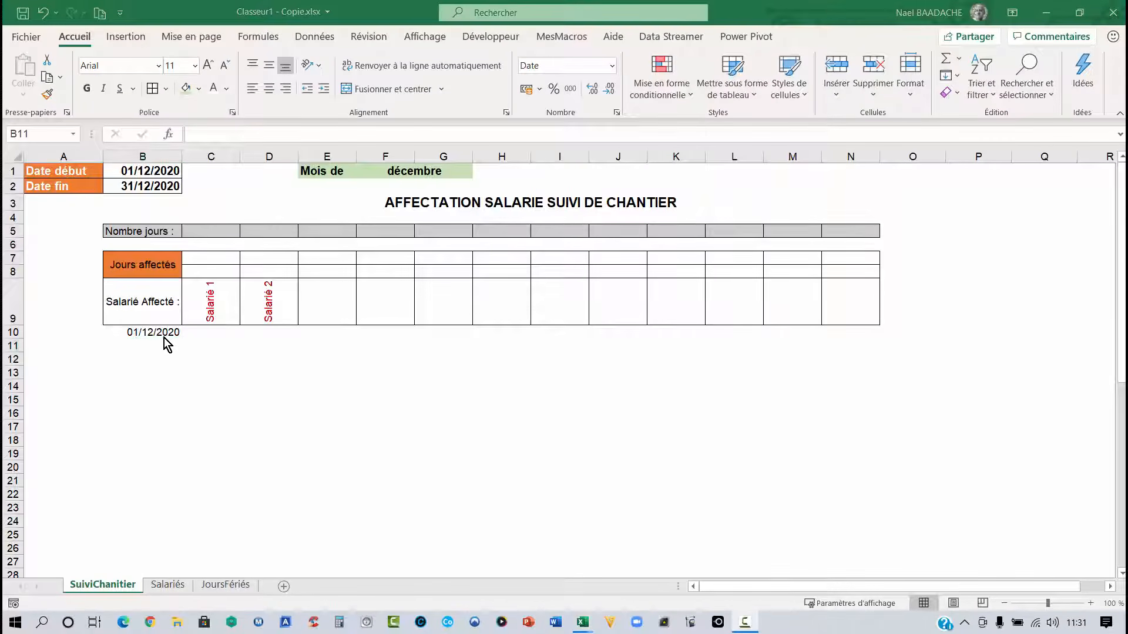
# - Enter in B11 the formula =si(B10+1>$B$2;"";B10+1) to give the next day until the end date
pyautogui.click(168, 345)
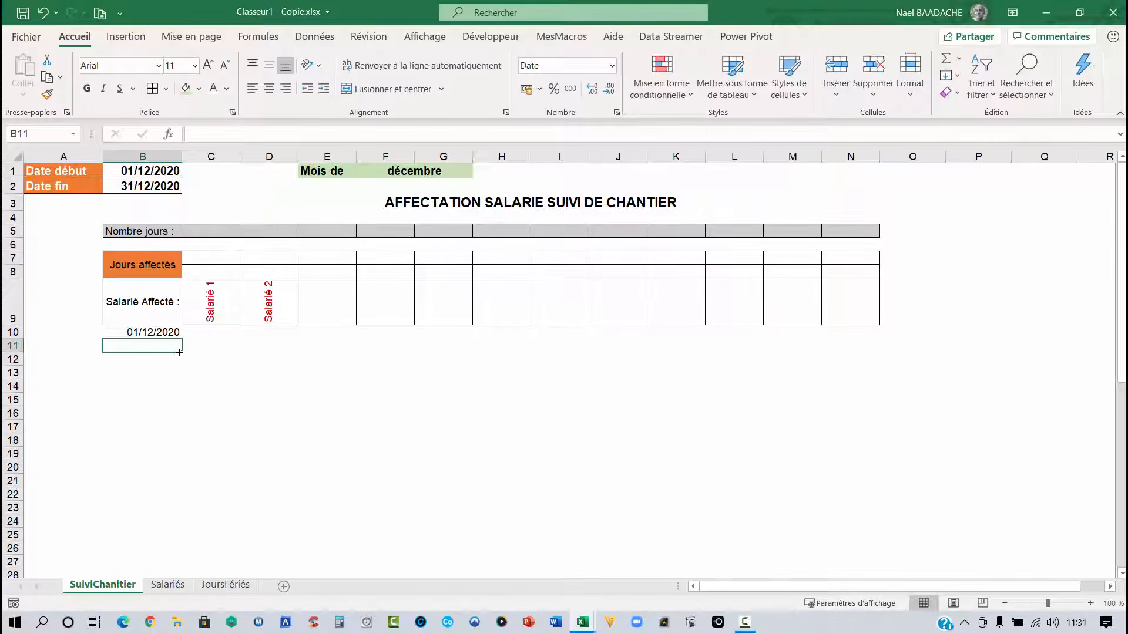
pyautogui.write('=')
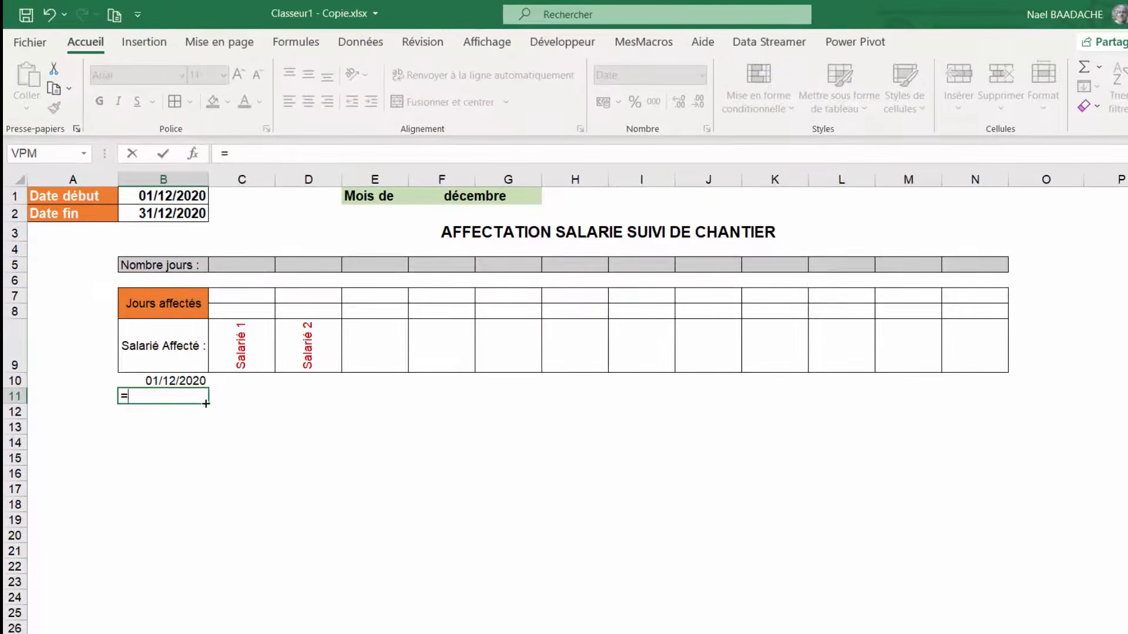
pyautogui.write('si(')
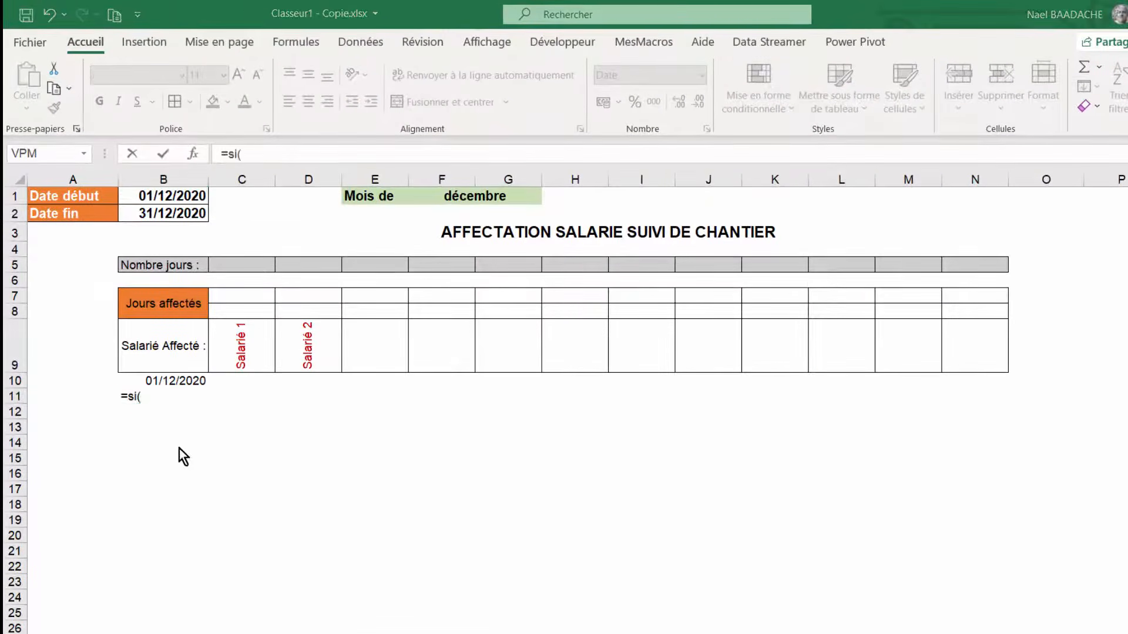
pyautogui.click(170, 380)
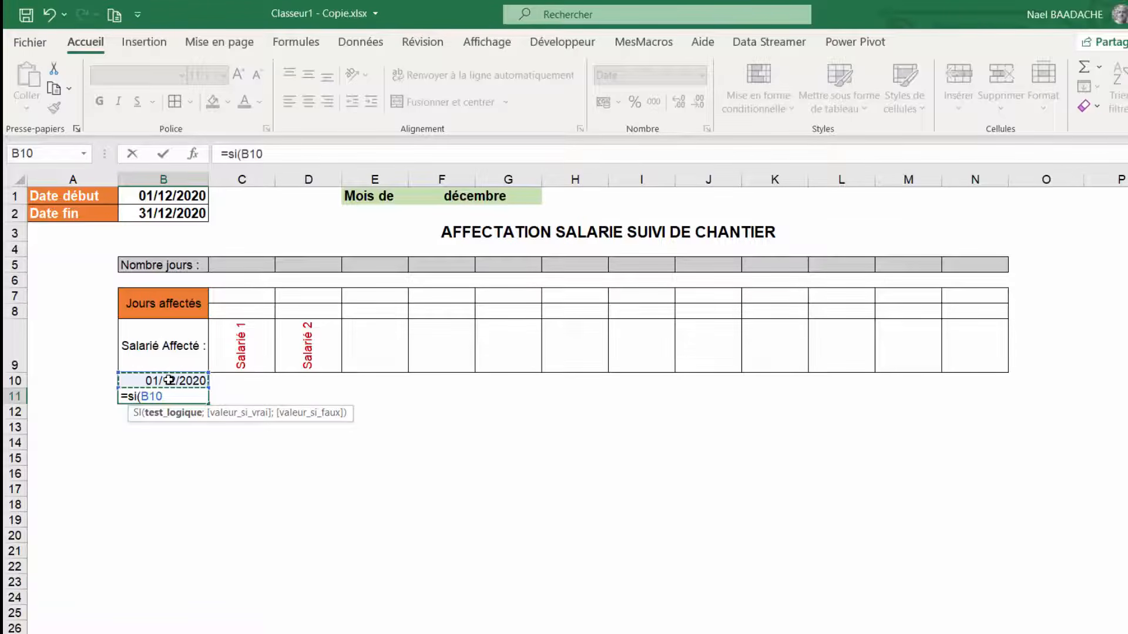
pyautogui.write('+1>')
pyautogui.click(152, 214)
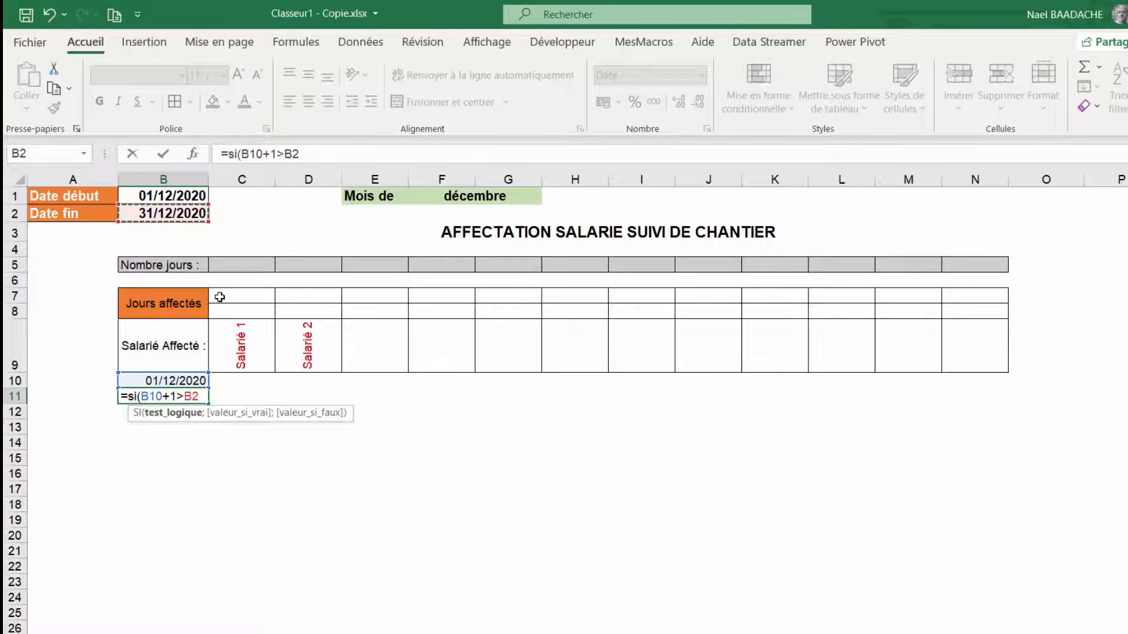
pyautogui.press('F4')
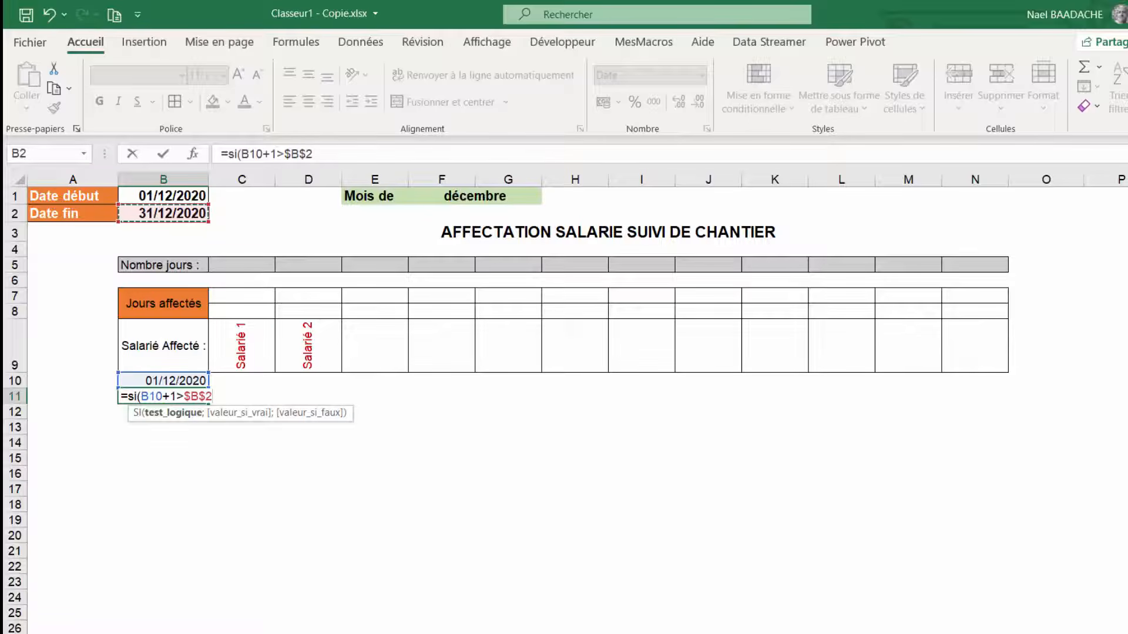
pyautogui.write(';')
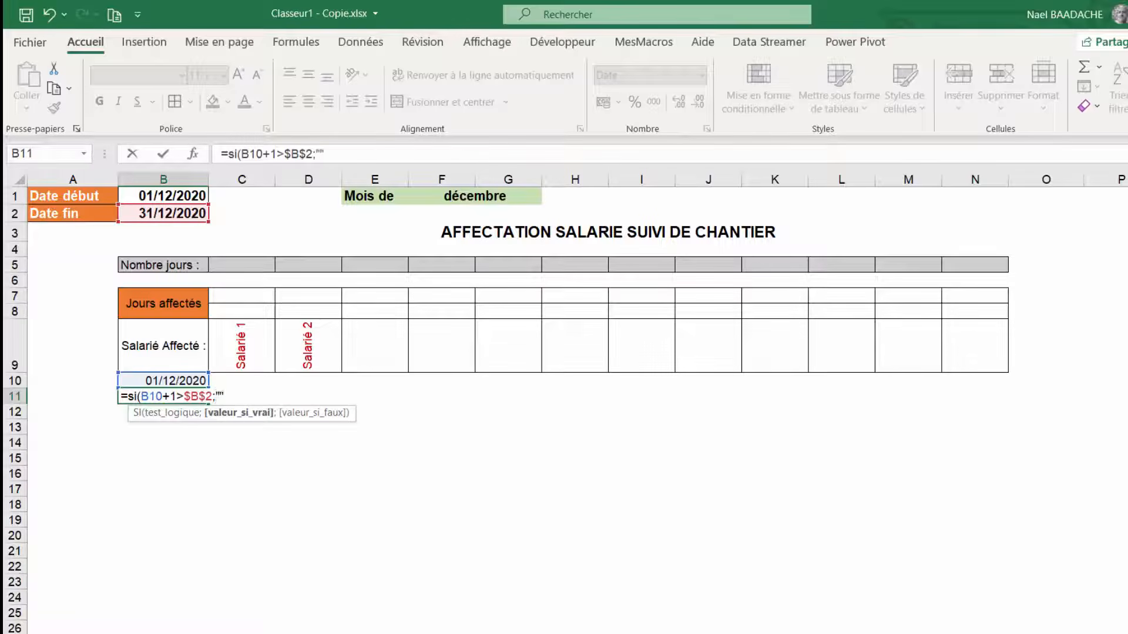
pyautogui.write('"";')
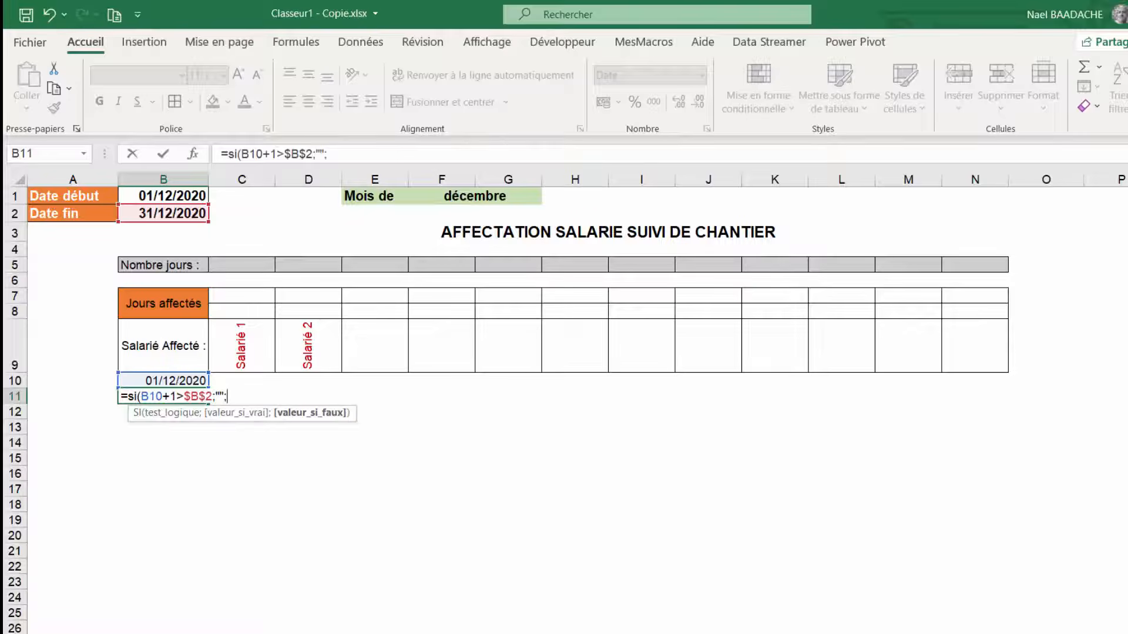
pyautogui.click(173, 381)
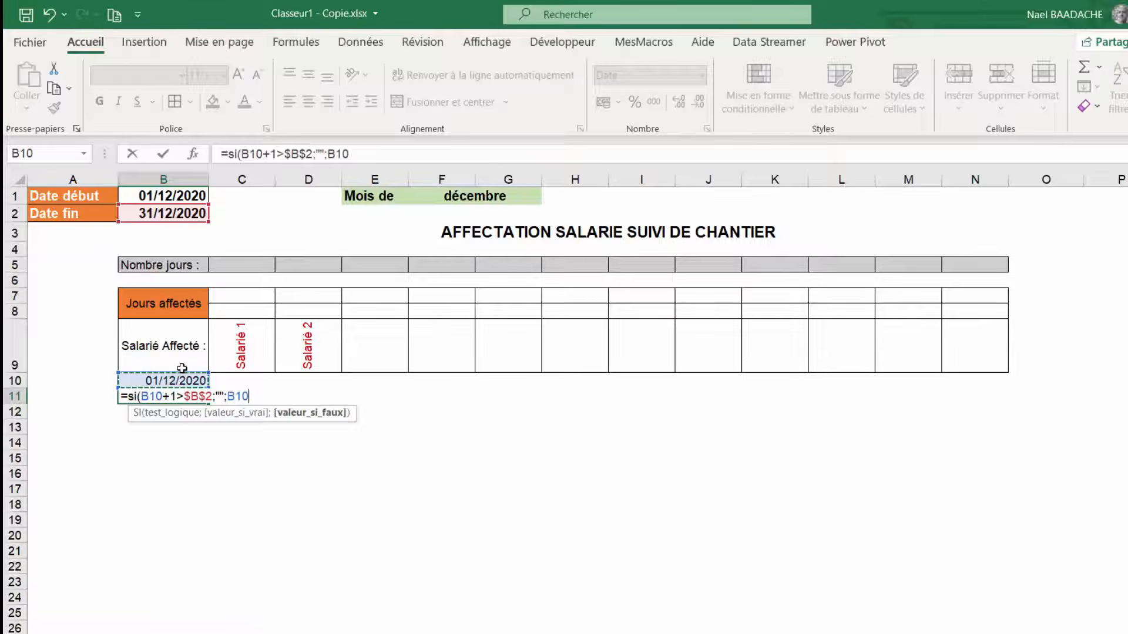
pyautogui.write('+1)')
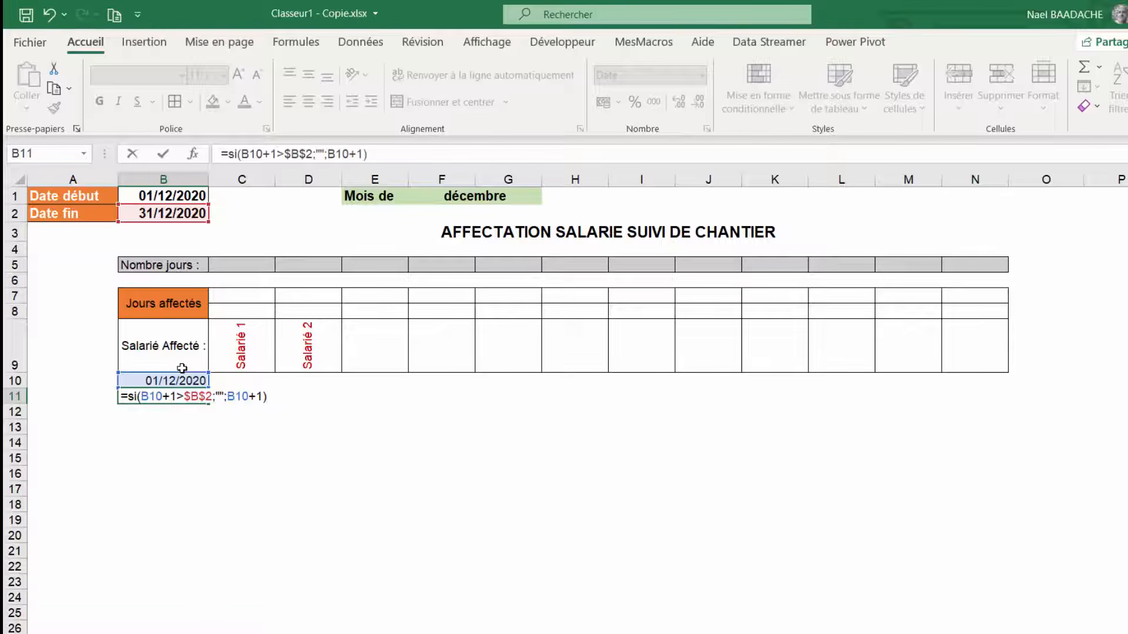
pyautogui.press('Return')
pyautogui.press('Up')
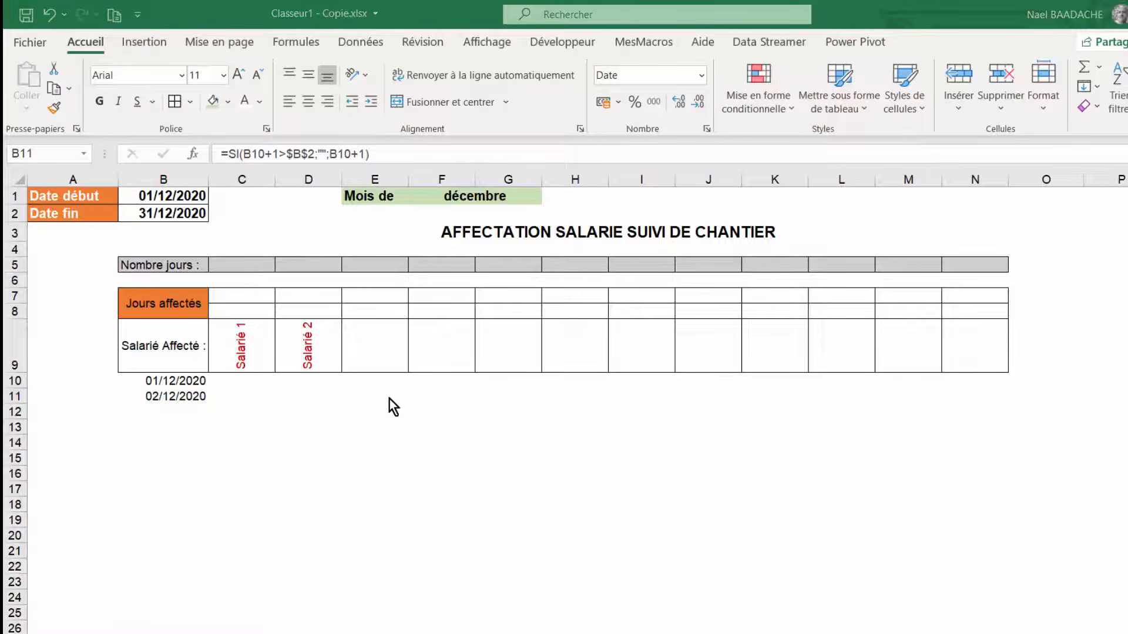
# - Fill the B11 formula down the date column to row 41
pyautogui.click(168, 400)
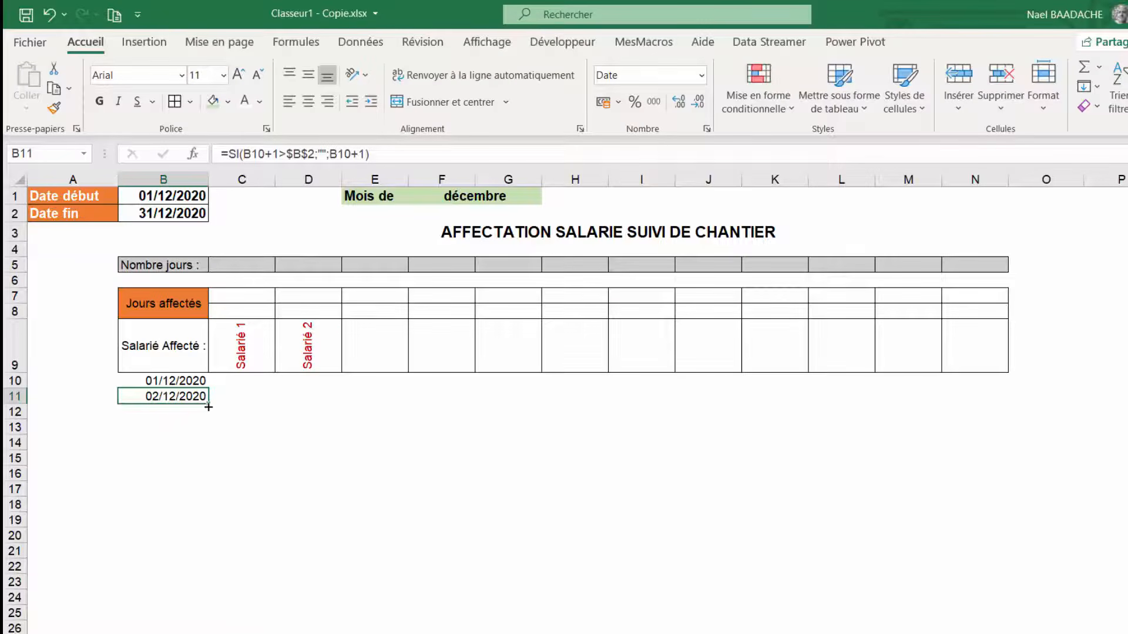
pyautogui.moveTo(210, 405); pyautogui.dragTo(203, 519)
pyautogui.moveTo(190, 632); pyautogui.dragTo(179, 417)
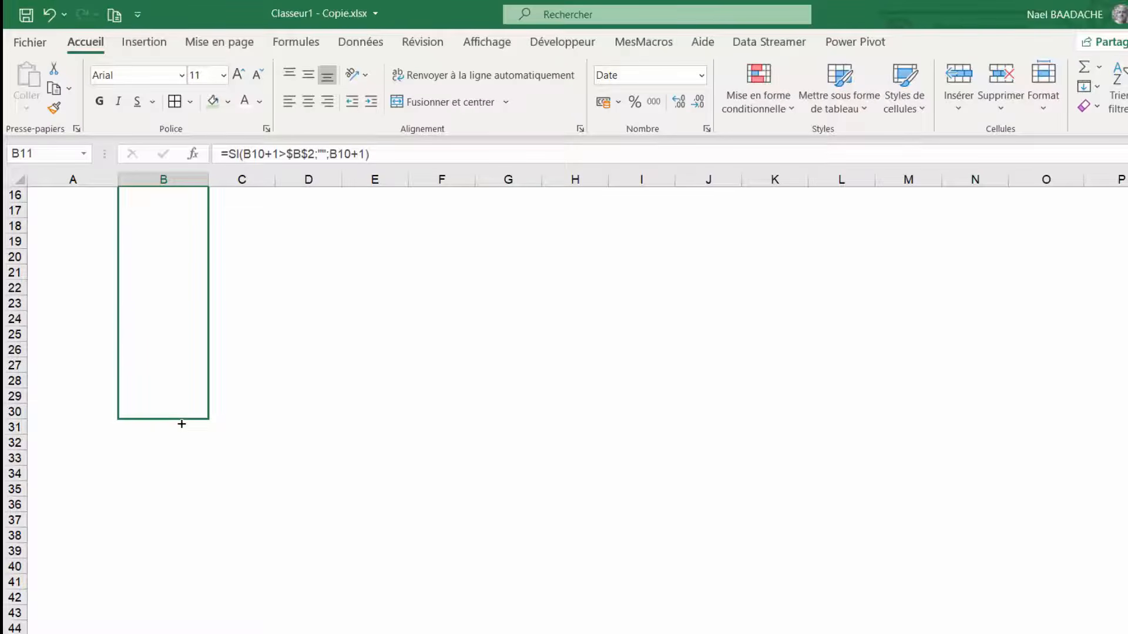
pyautogui.hotkey('ctrl', 'd')
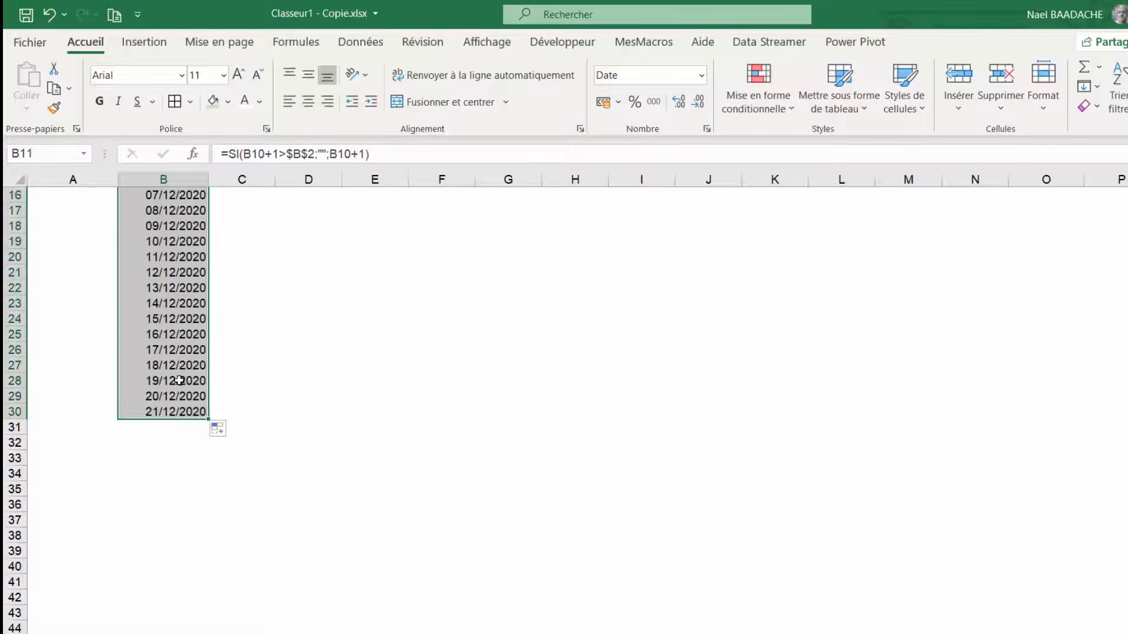
pyautogui.moveTo(209, 419); pyautogui.dragTo(192, 586)
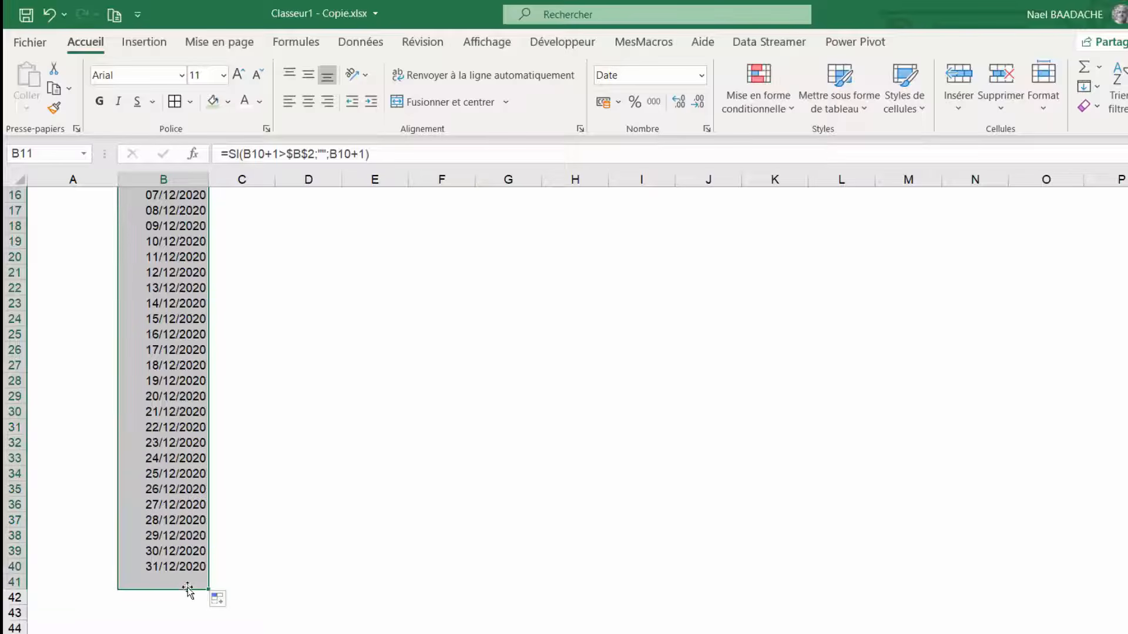
pyautogui.click(180, 581)
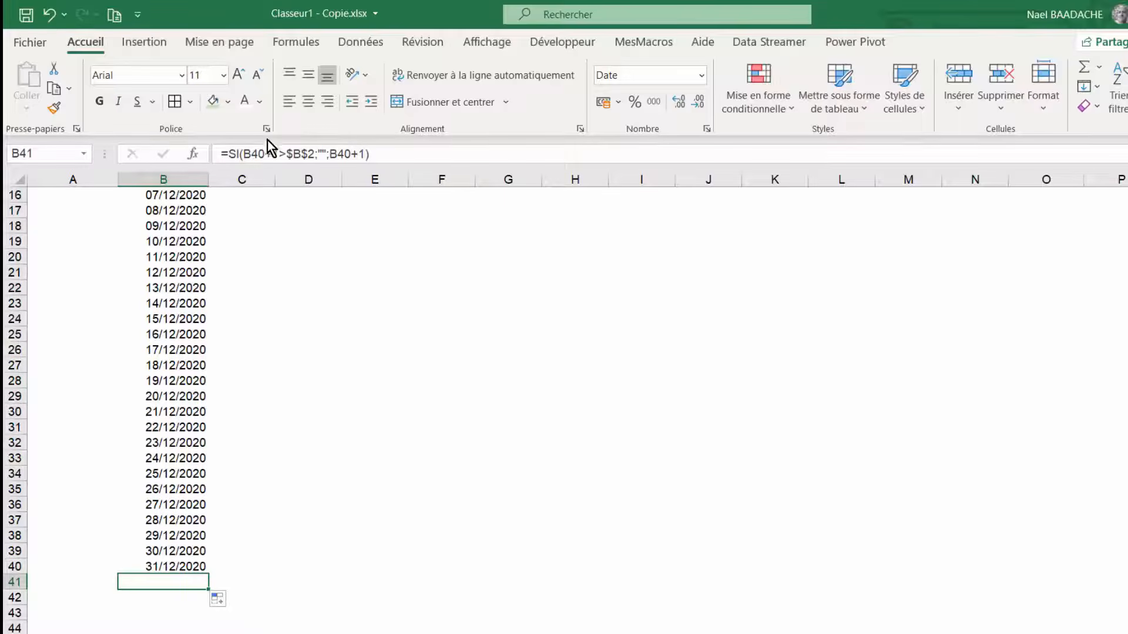
# - Set the start date in B1 to 01/02/2021
pyautogui.scroll(5, 253, 297)
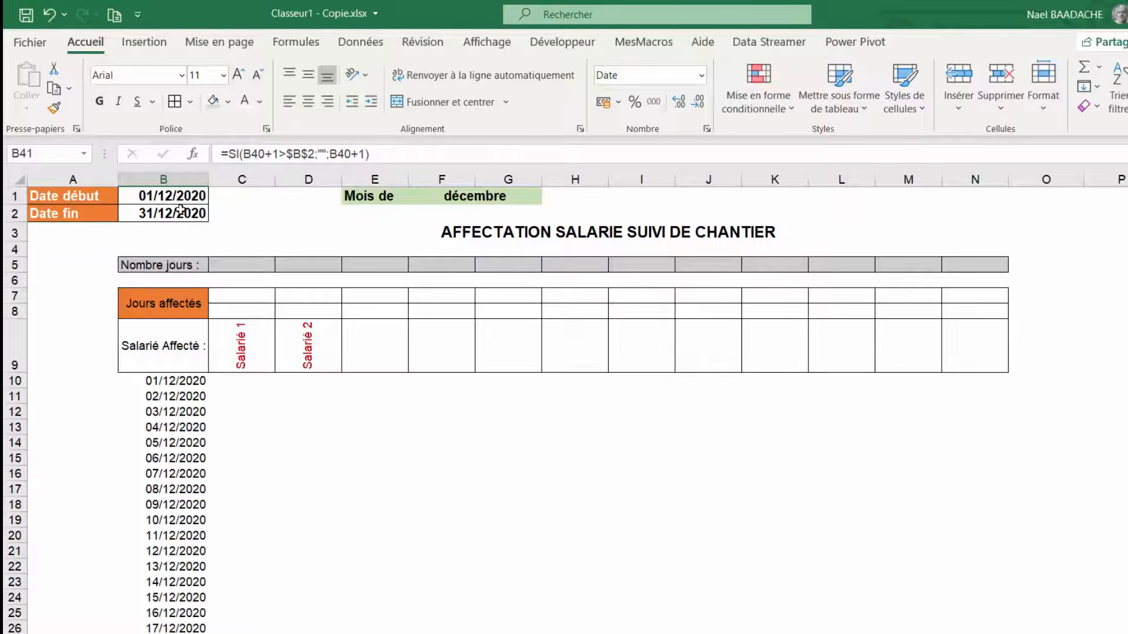
pyautogui.click(176, 197)
pyautogui.write('01/')
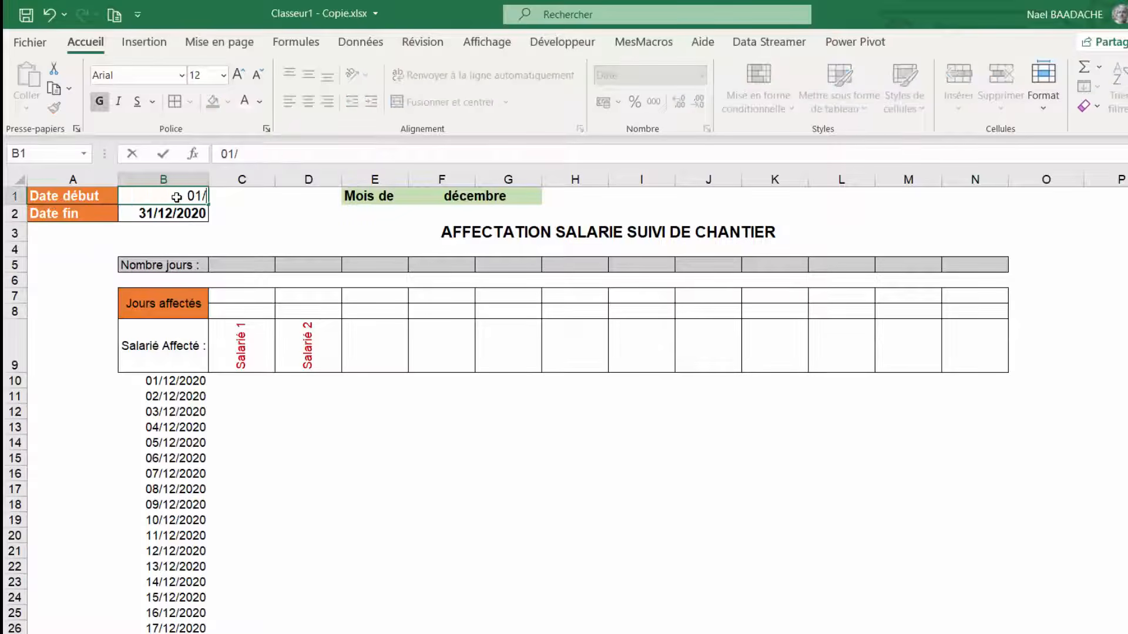
pyautogui.write('02/2021')
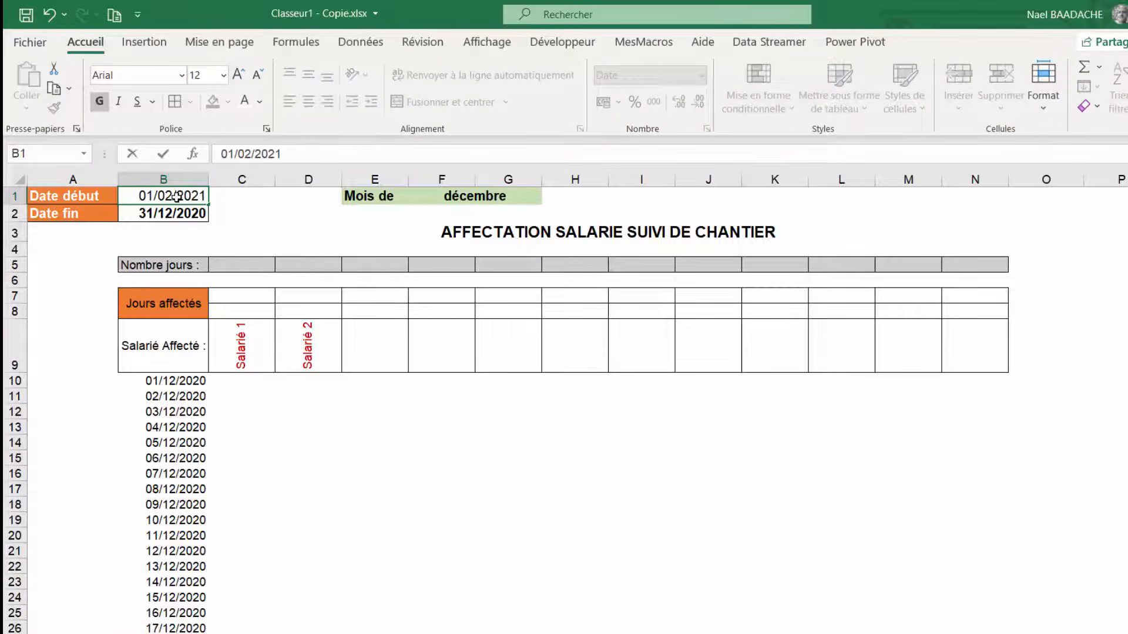
pyautogui.press('Return')
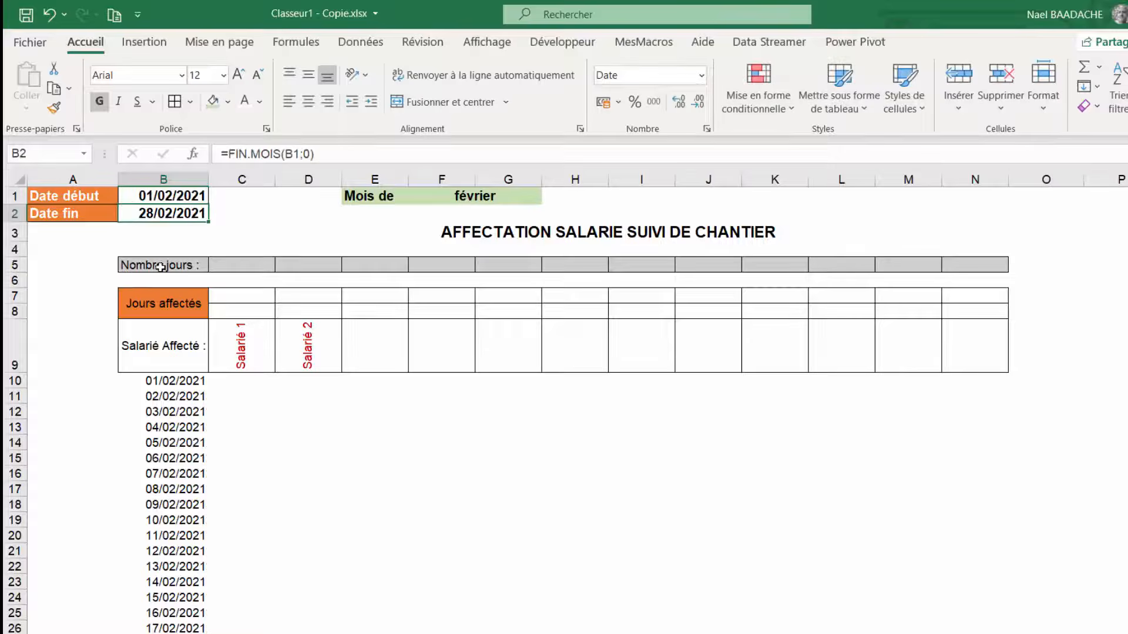
# - Wrap the B11 formula in serreur( … ;"") to blank out error values
pyautogui.scroll(-6, 171, 327)
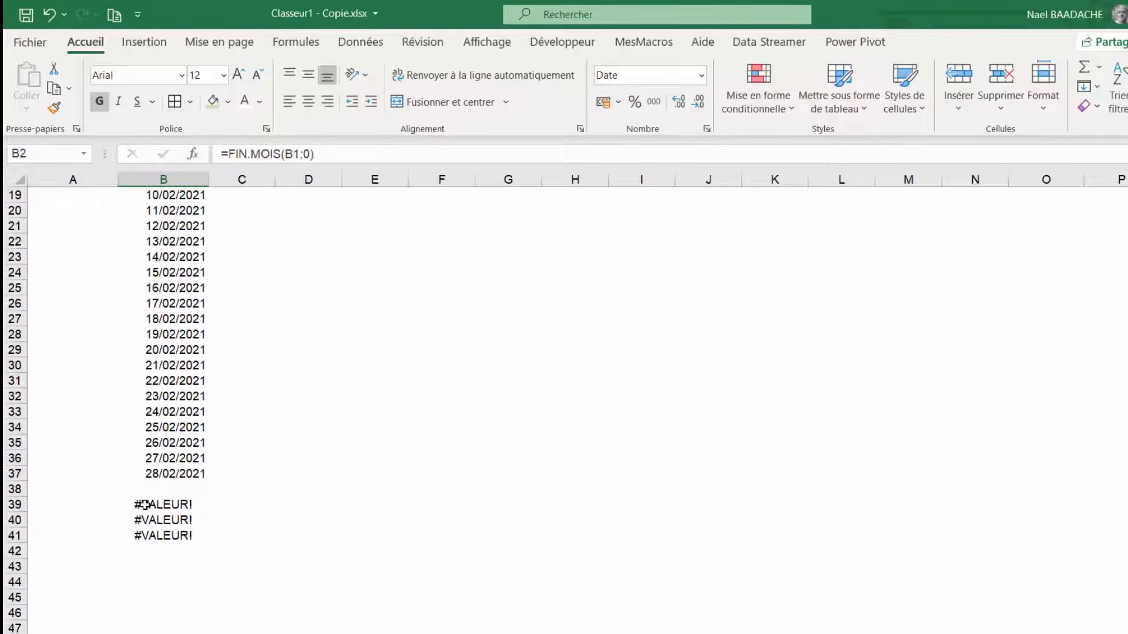
pyautogui.click(145, 505)
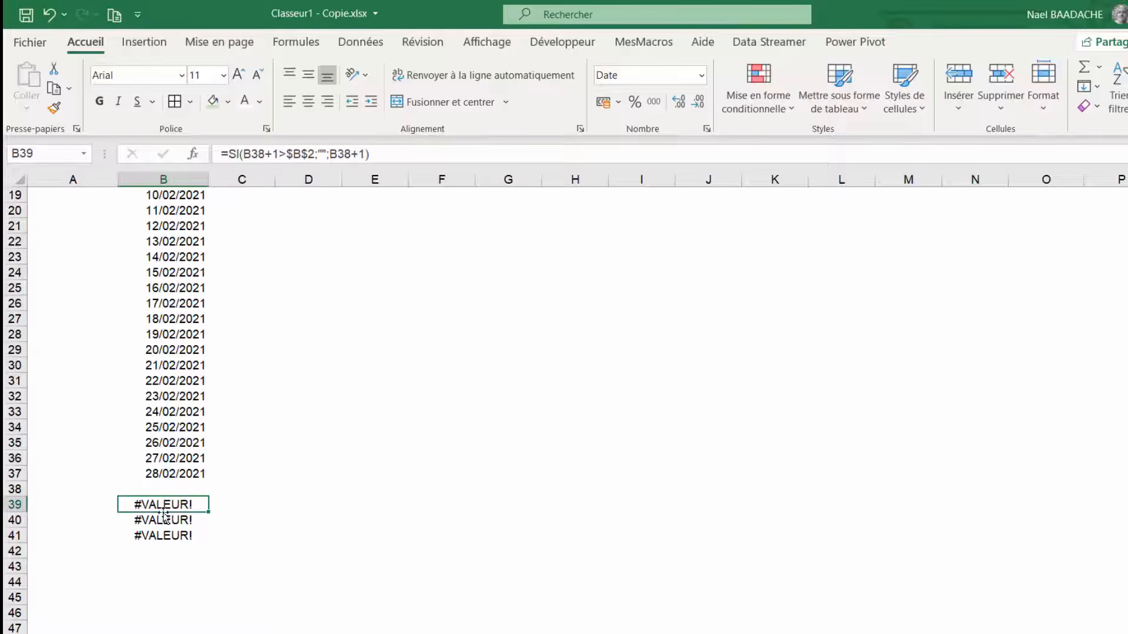
pyautogui.scroll(6, 163, 505)
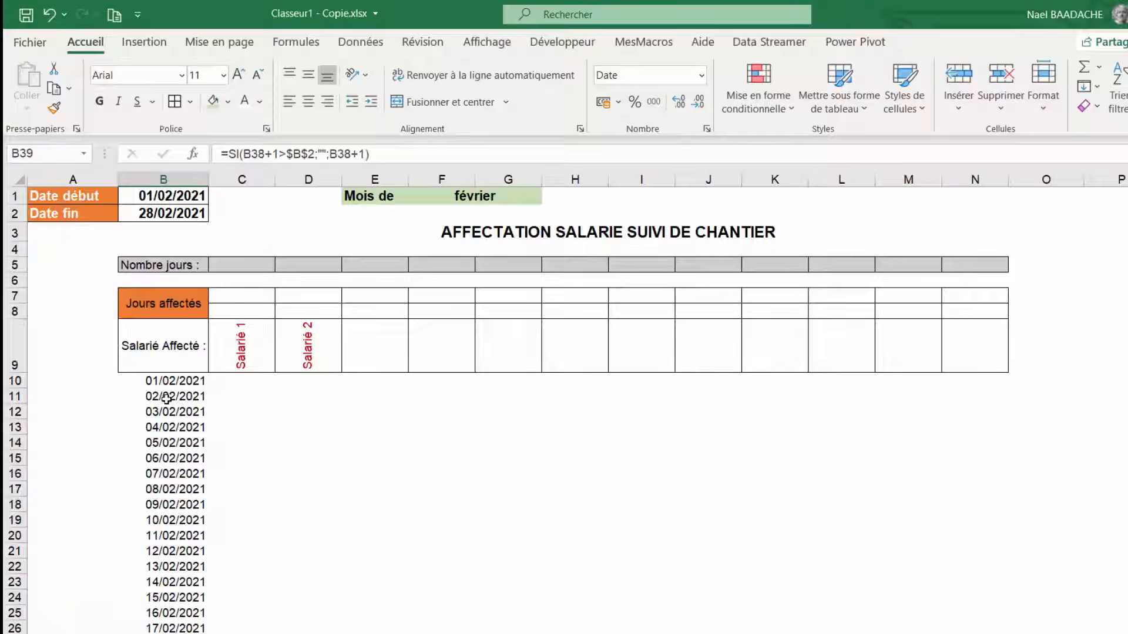
pyautogui.click(164, 397)
pyautogui.click(231, 151)
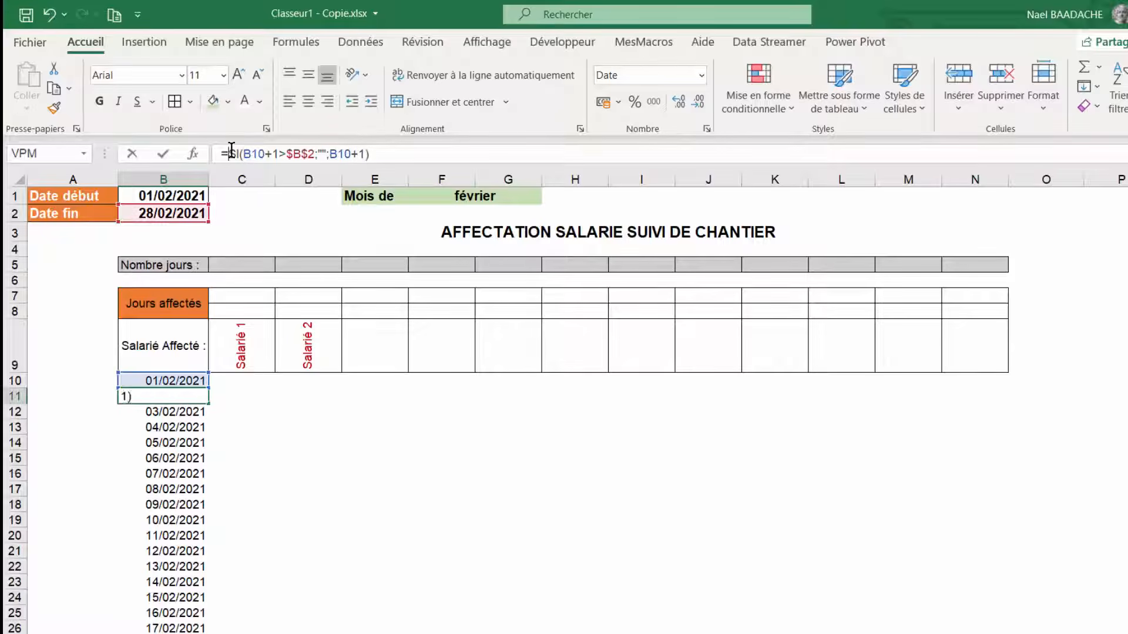
pyautogui.write('se')
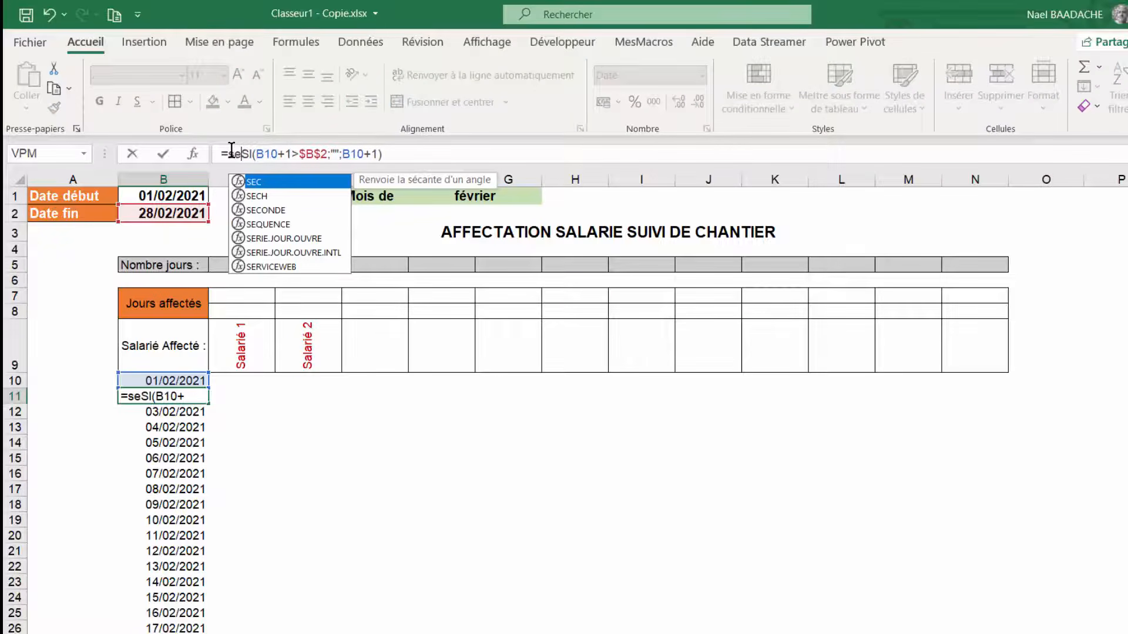
pyautogui.write('rreur(')
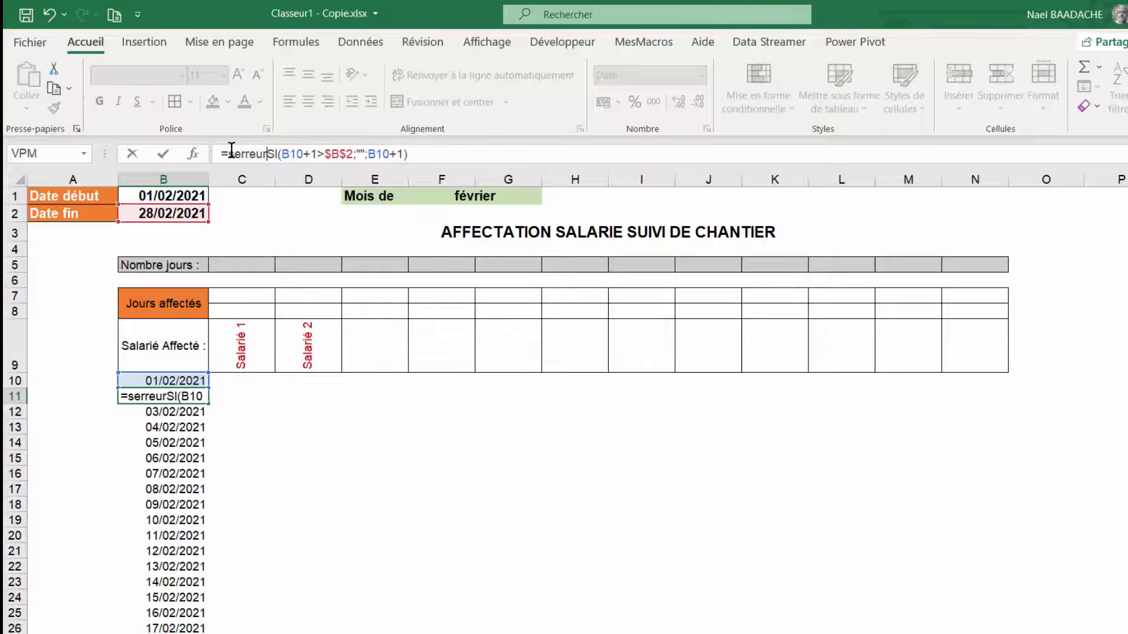
pyautogui.click(416, 151)
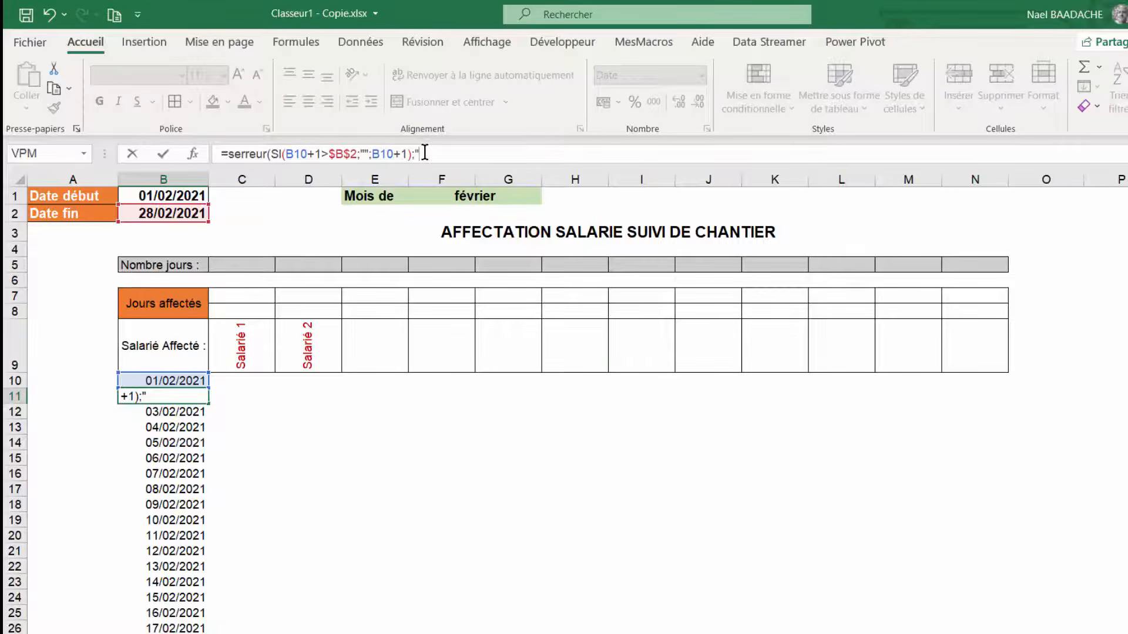
pyautogui.write(';""')
pyautogui.press('Return')
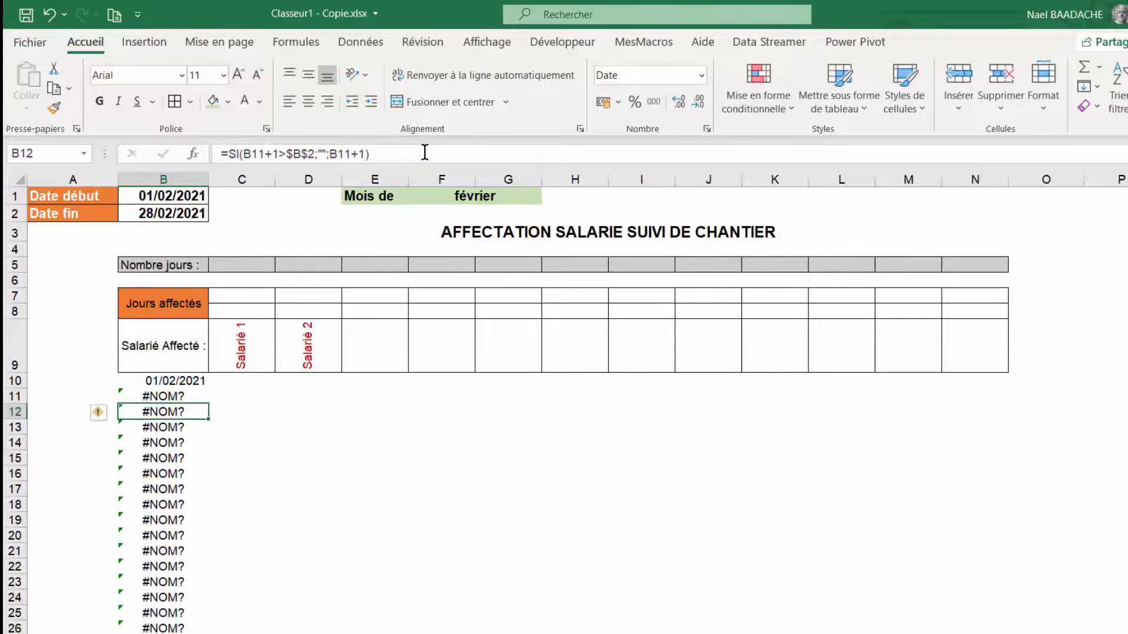
pyautogui.press('Up')
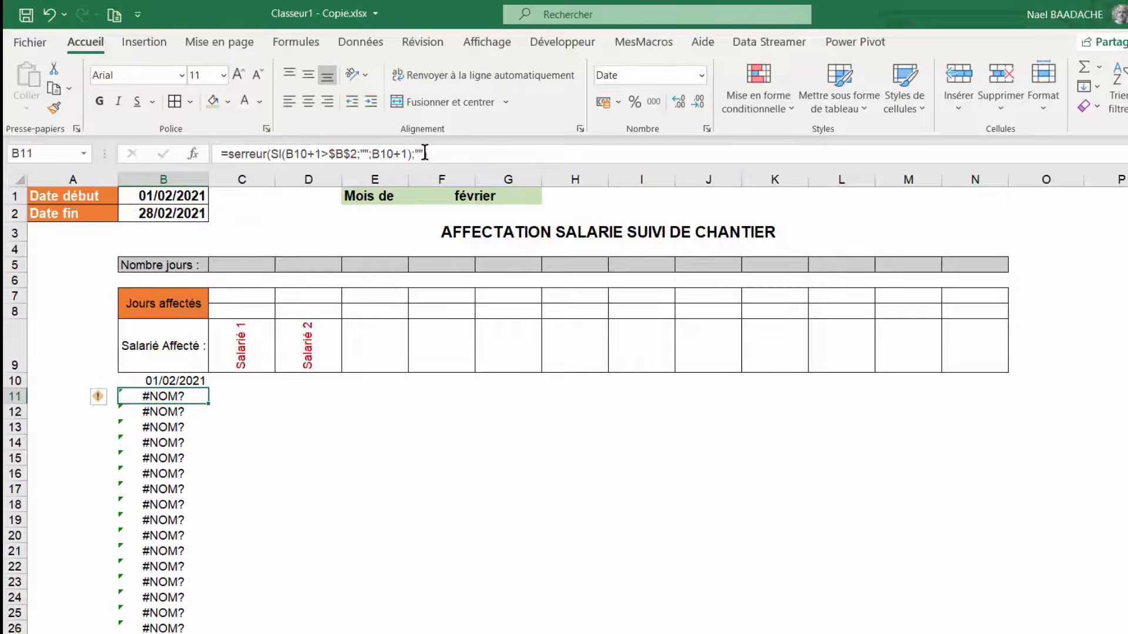
# - Correct the B11 formula to =SIERREUR(SI(B10+1>$B$2;"";B10+1);"")
pyautogui.click(268, 154)
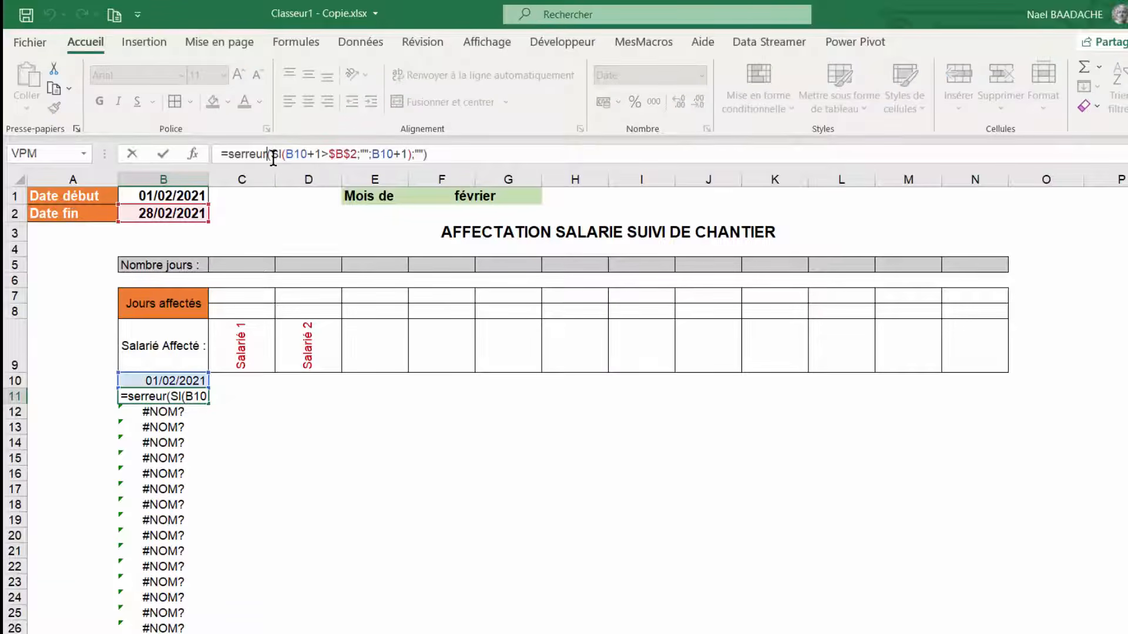
pyautogui.press('BackSpace')
pyautogui.press('BackSpace')
pyautogui.press('BackSpace')
pyautogui.press('BackSpace')
pyautogui.press('BackSpace')
pyautogui.press('BackSpace')
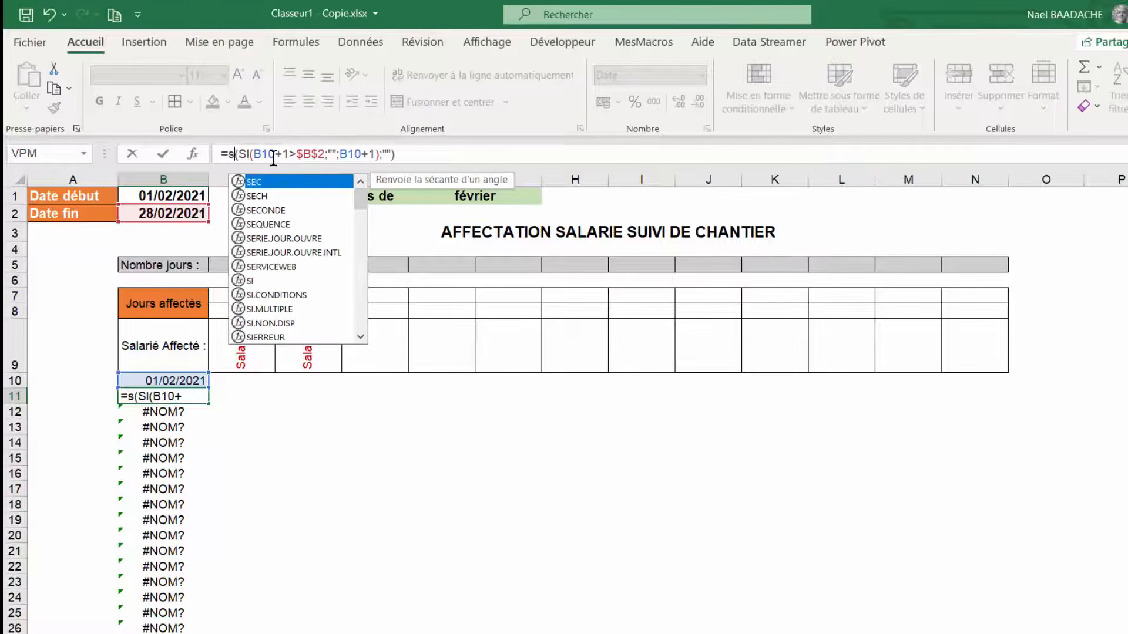
pyautogui.write('ie')
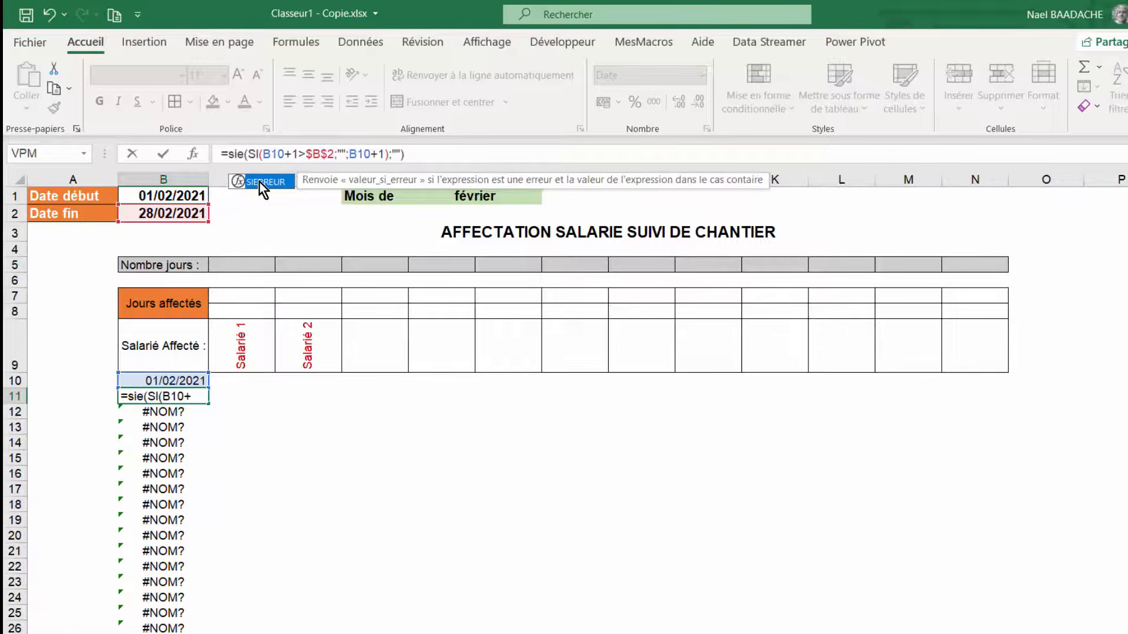
pyautogui.doubleClick(259, 182)
pyautogui.click(456, 152)
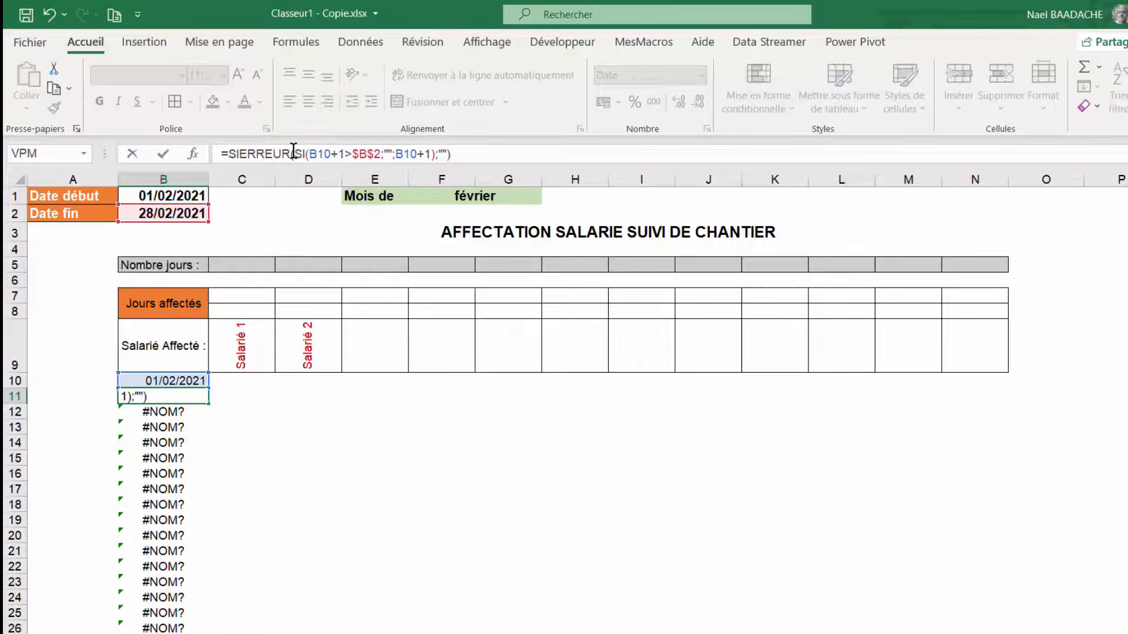
pyautogui.moveTo(293, 153); pyautogui.dragTo(385, 154)
pyautogui.click(438, 153)
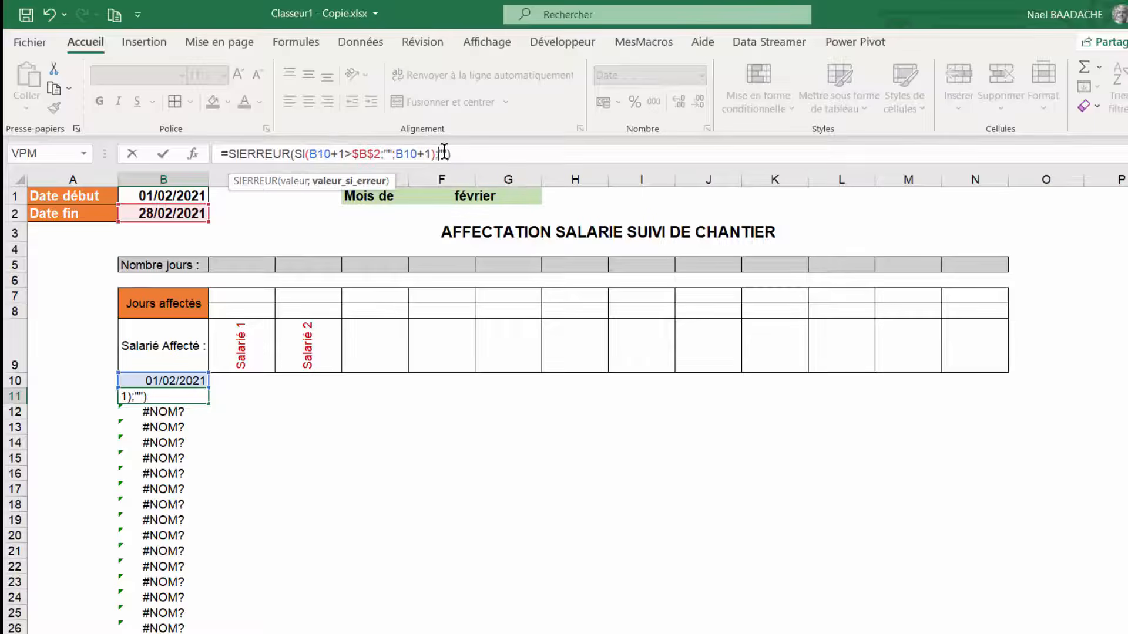
pyautogui.click(455, 154)
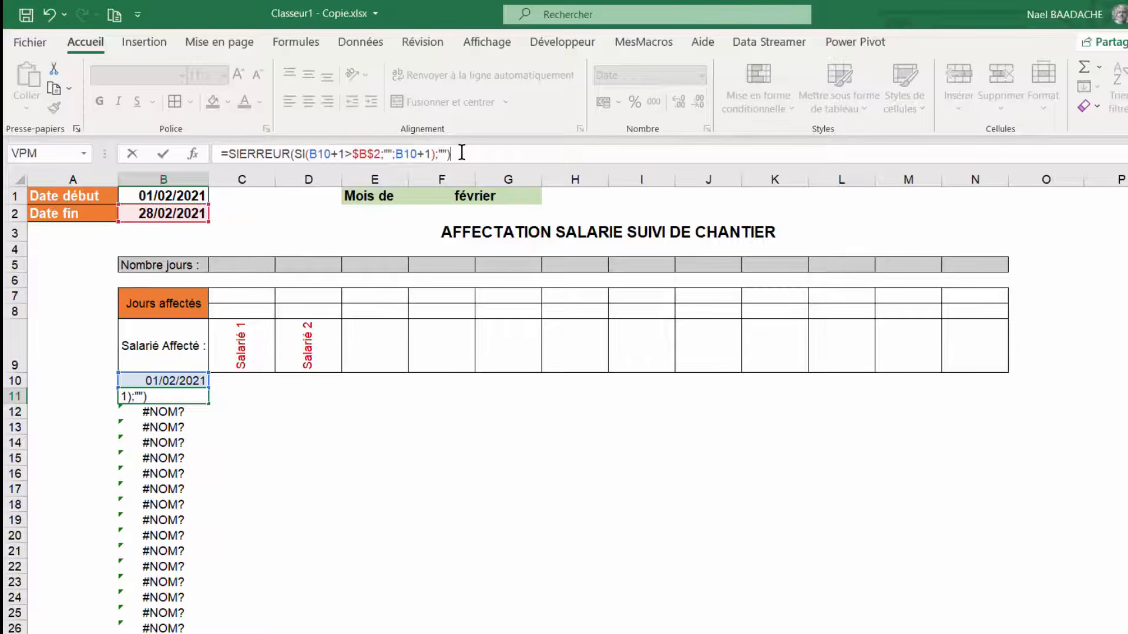
pyautogui.press('Return')
# - Fill the corrected B11 formula down the date column to row 41
pyautogui.scroll(-4, 229, 435)
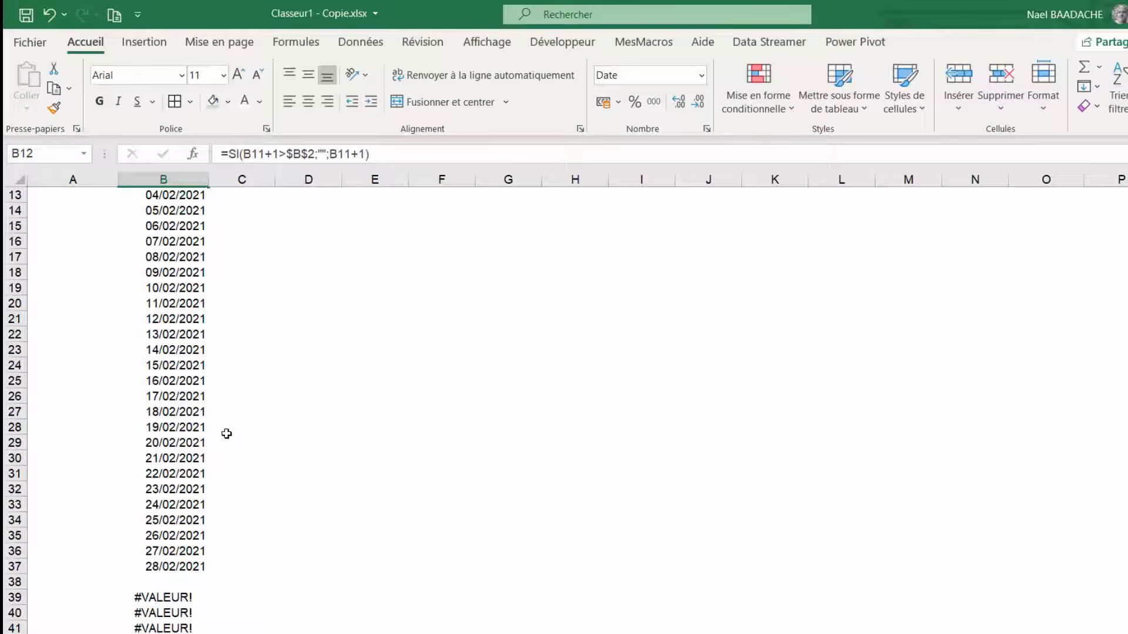
pyautogui.scroll(3, 217, 353)
pyautogui.click(205, 344)
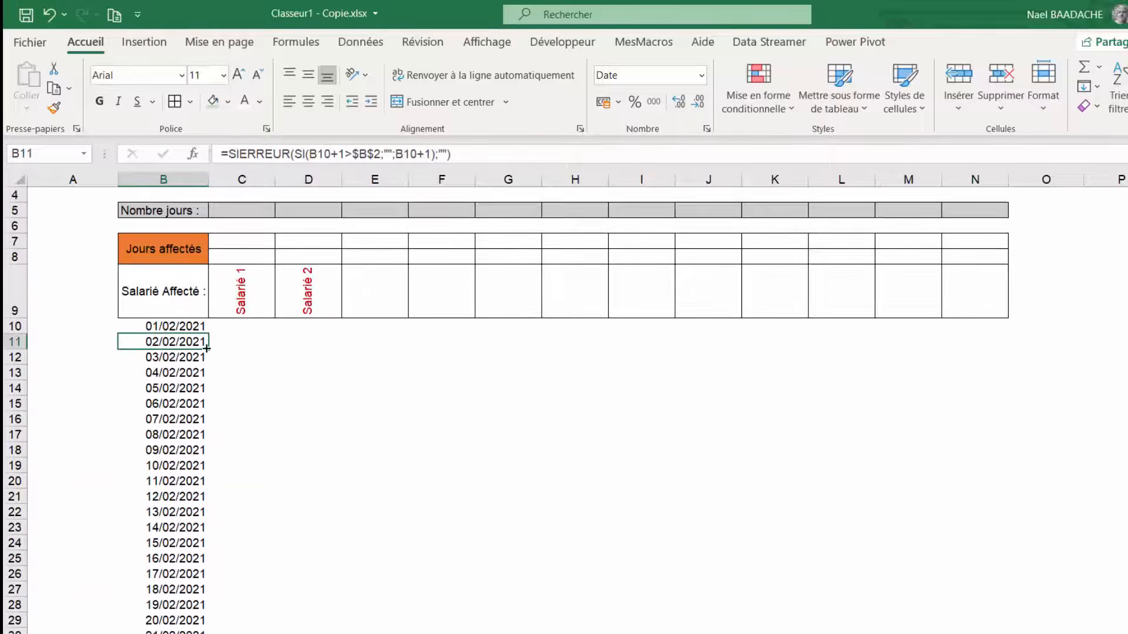
pyautogui.moveTo(209, 350)
pyautogui.mouseDown()
pyautogui.moveTo(207, 633)
pyautogui.moveTo(189, 632)
pyautogui.mouseUp()
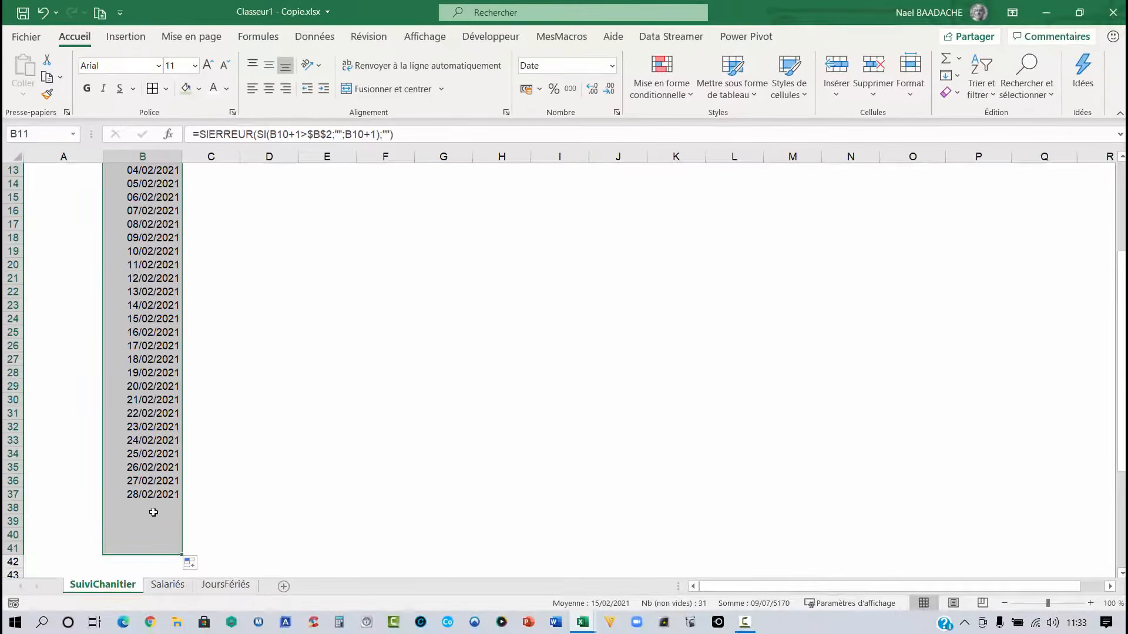
# - Set the start date in B1 to 01/12/2020
pyautogui.click(154, 513)
pyautogui.scroll(4, 169, 425)
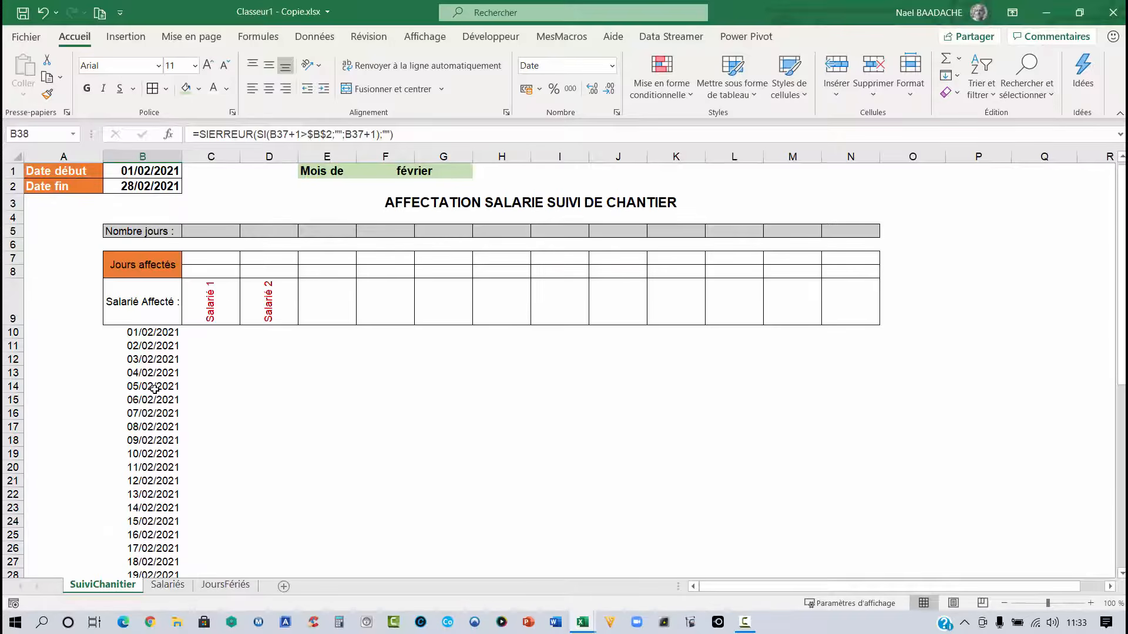
pyautogui.click(155, 170)
pyautogui.write('01/1')
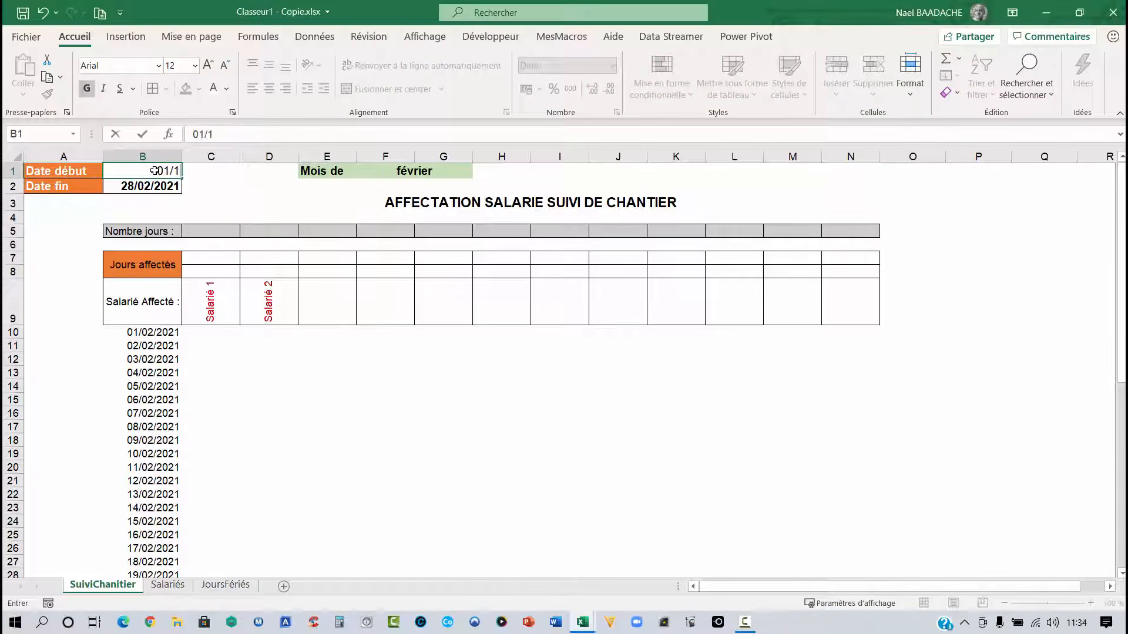
pyautogui.write('2/2020')
pyautogui.press('Return')
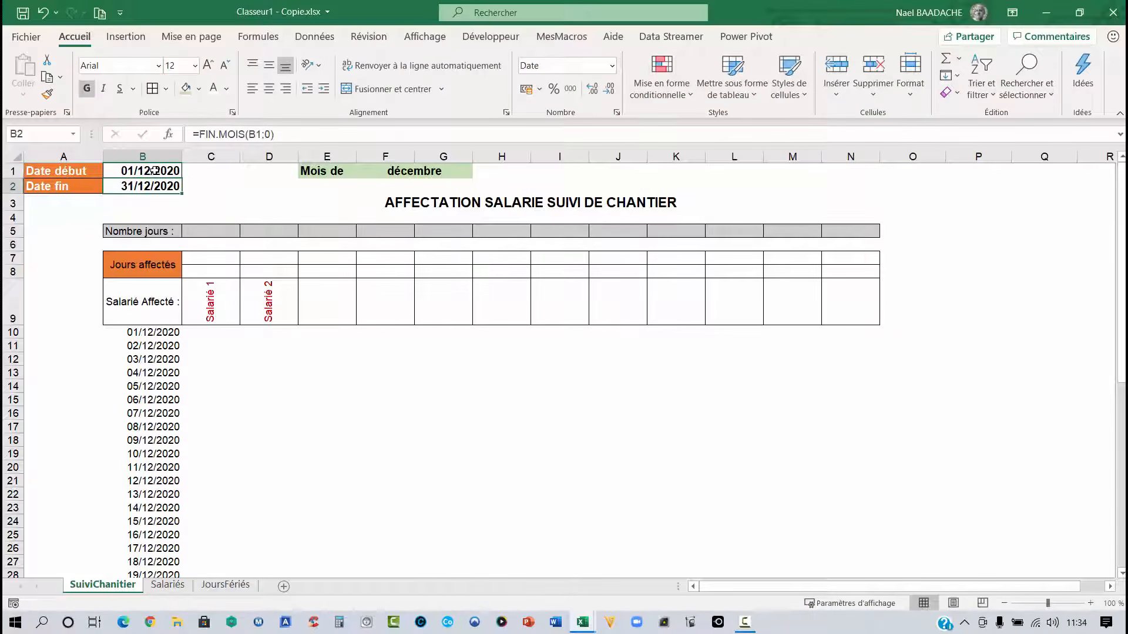
pyautogui.scroll(-6, 178, 247)
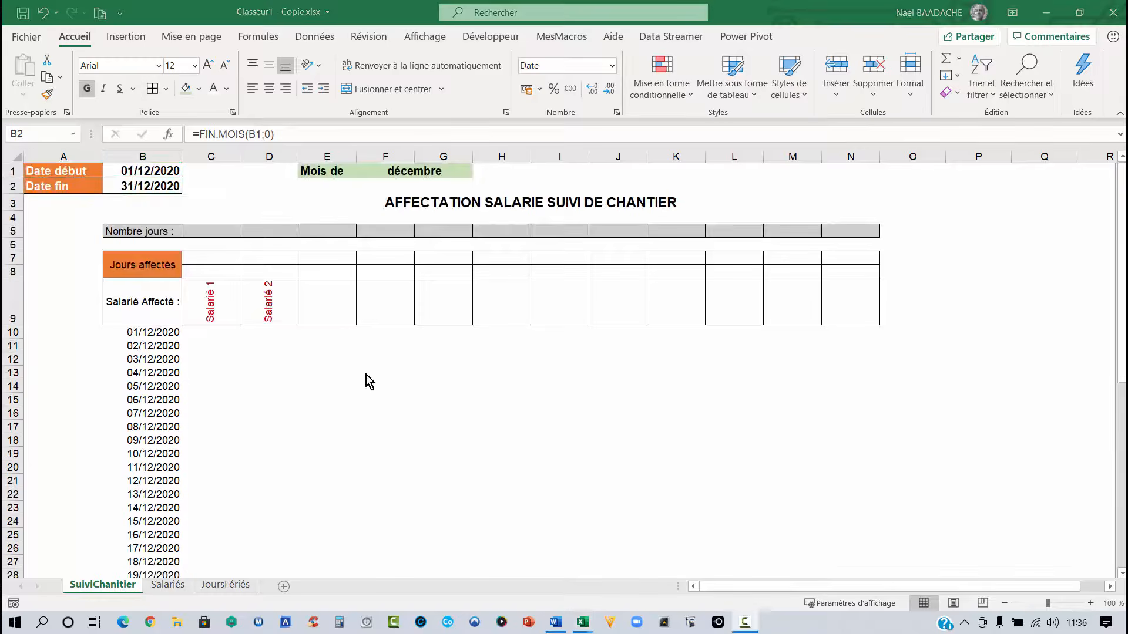
pyautogui.hotkey('ctrl', 'c')
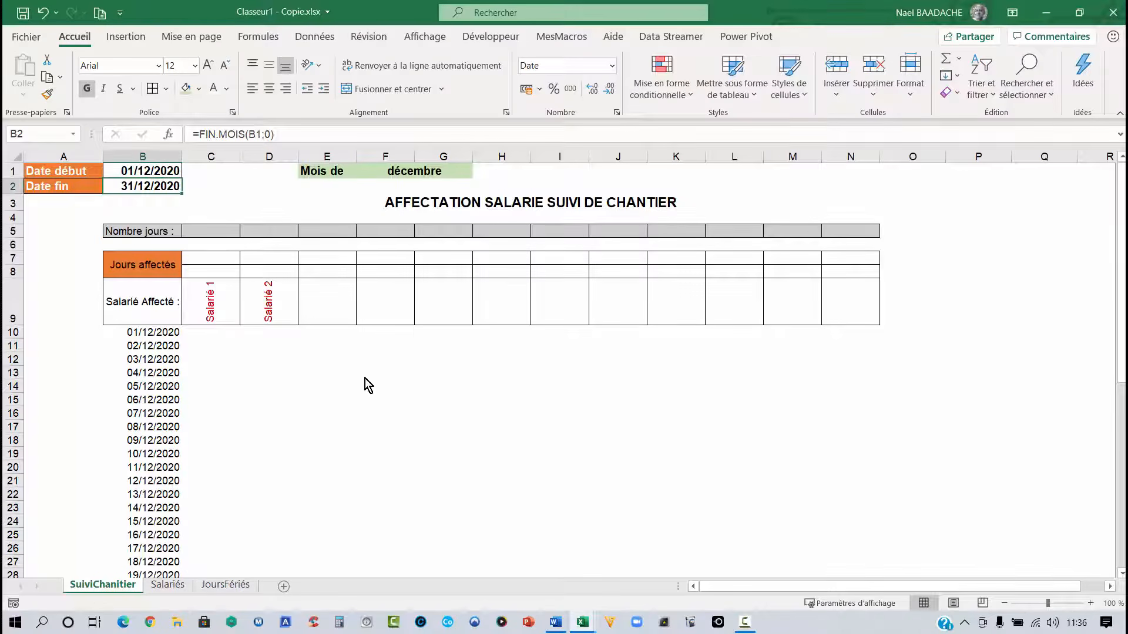
pyautogui.click(282, 383)
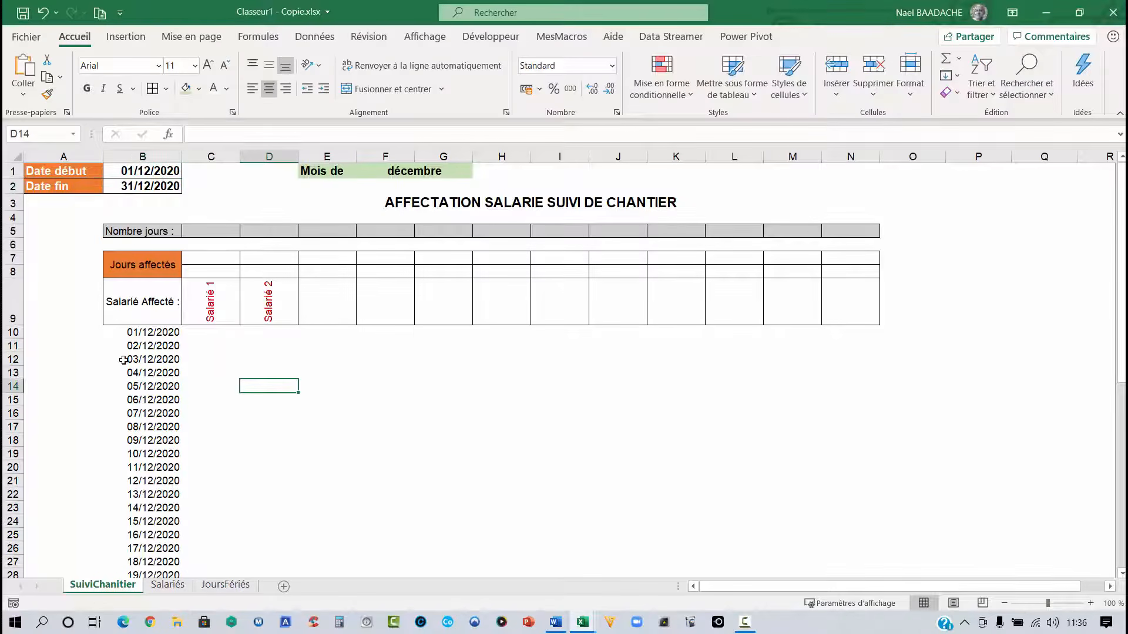
pyautogui.moveTo(126, 359); pyautogui.dragTo(848, 357)
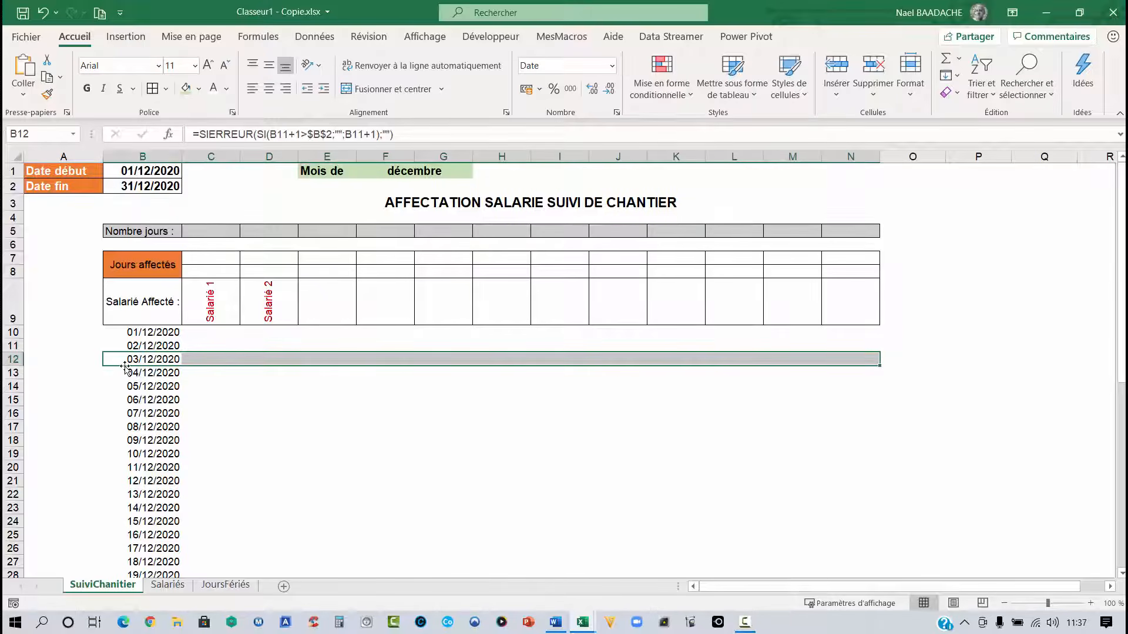
# - Select the table range B10:N40 and start a new conditional formatting rule that uses a formula
pyautogui.click(152, 333)
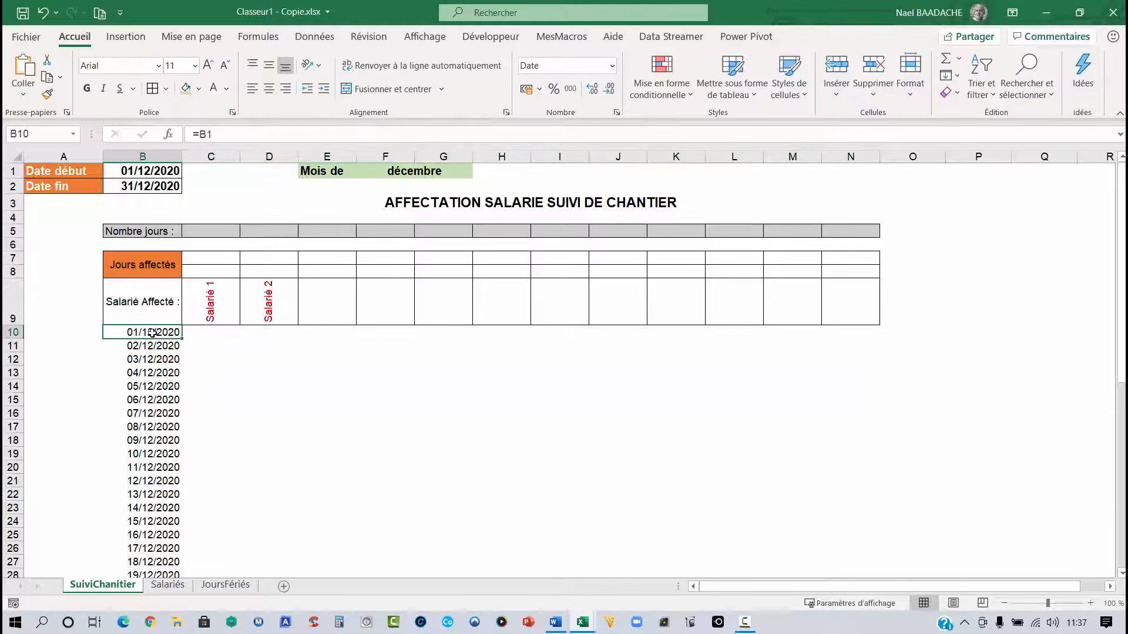
pyautogui.moveTo(153, 332)
pyautogui.mouseDown()
pyautogui.moveTo(154, 573)
pyautogui.moveTo(170, 558)
pyautogui.moveTo(336, 538)
pyautogui.moveTo(946, 516)
pyautogui.mouseUp()
pyautogui.scroll(4, 926, 509)
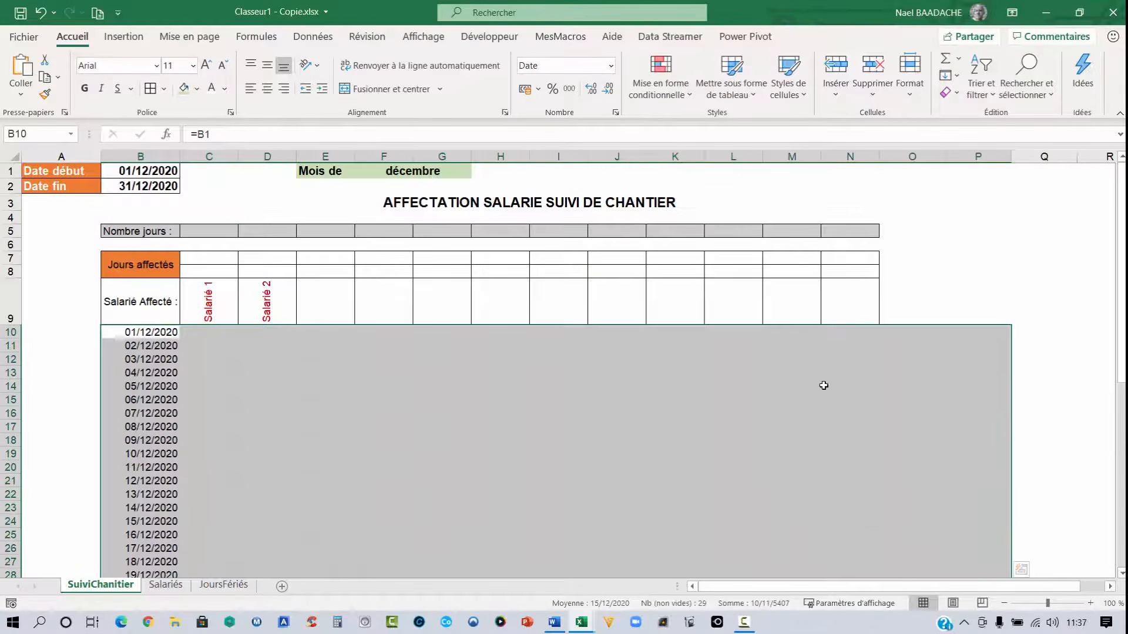
pyautogui.click(864, 329)
pyautogui.moveTo(864, 329); pyautogui.dragTo(139, 429)
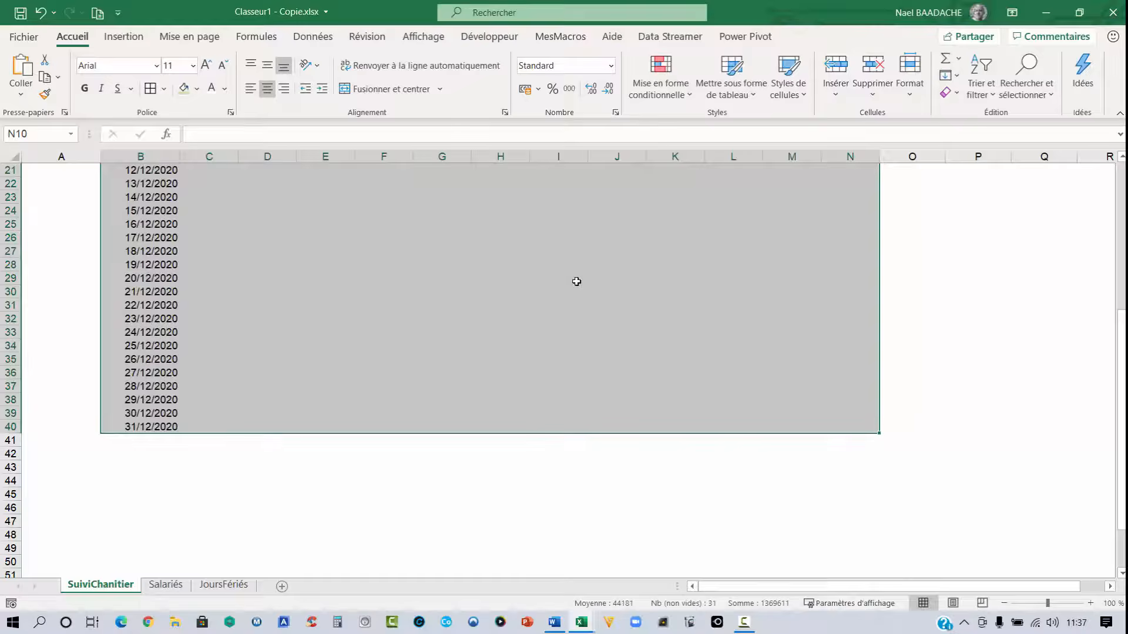
pyautogui.scroll(7, 609, 340)
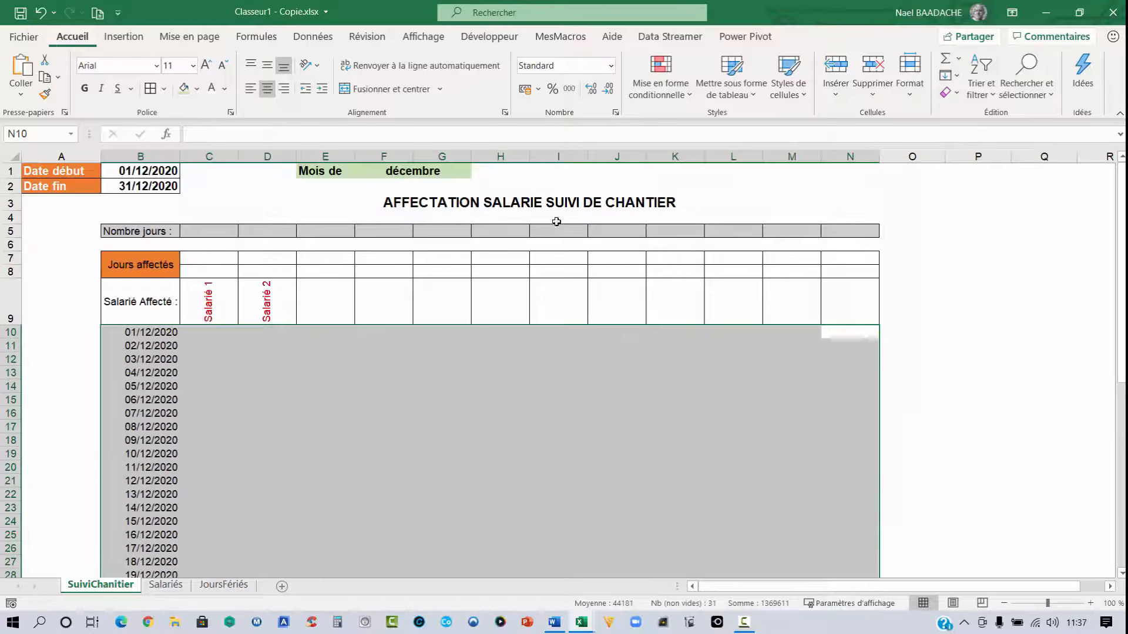
pyautogui.click(675, 101)
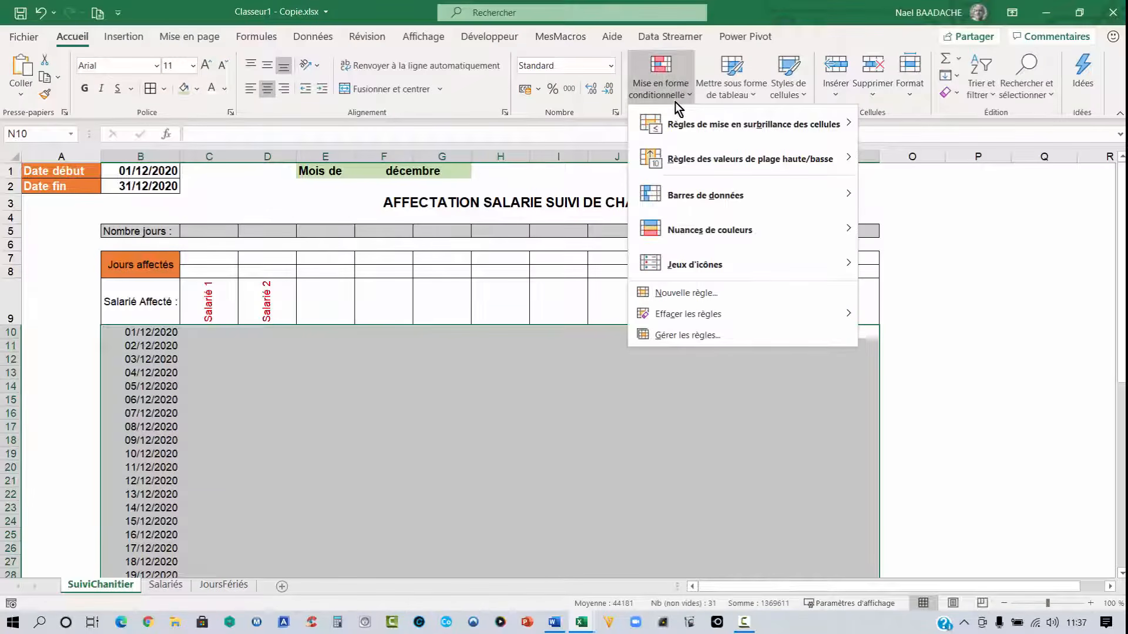
pyautogui.click(686, 294)
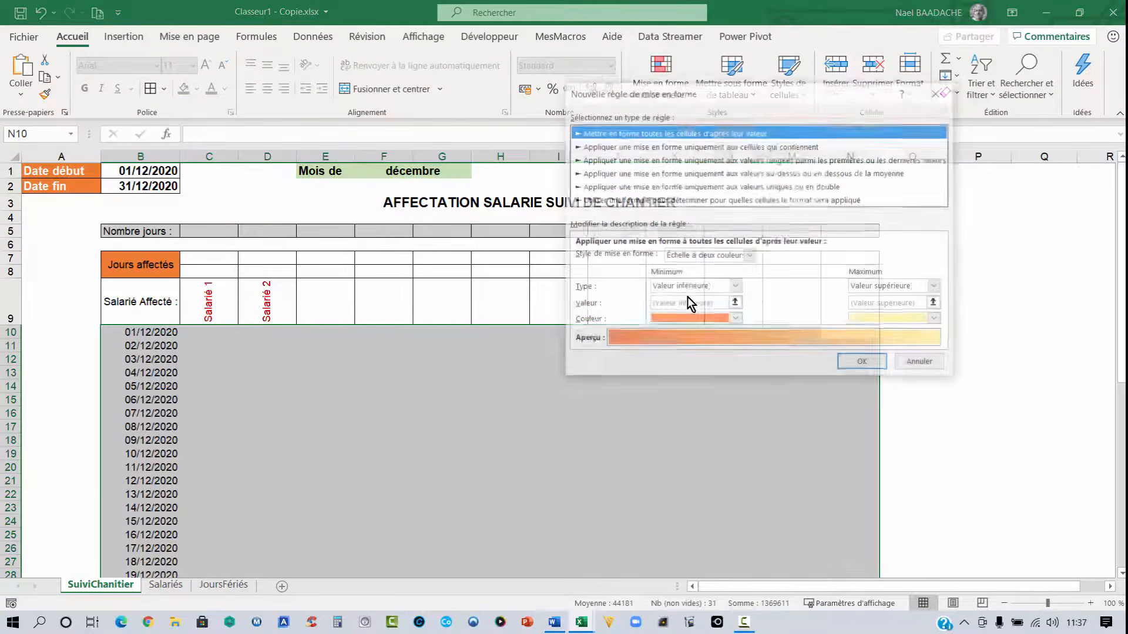
pyautogui.click(604, 200)
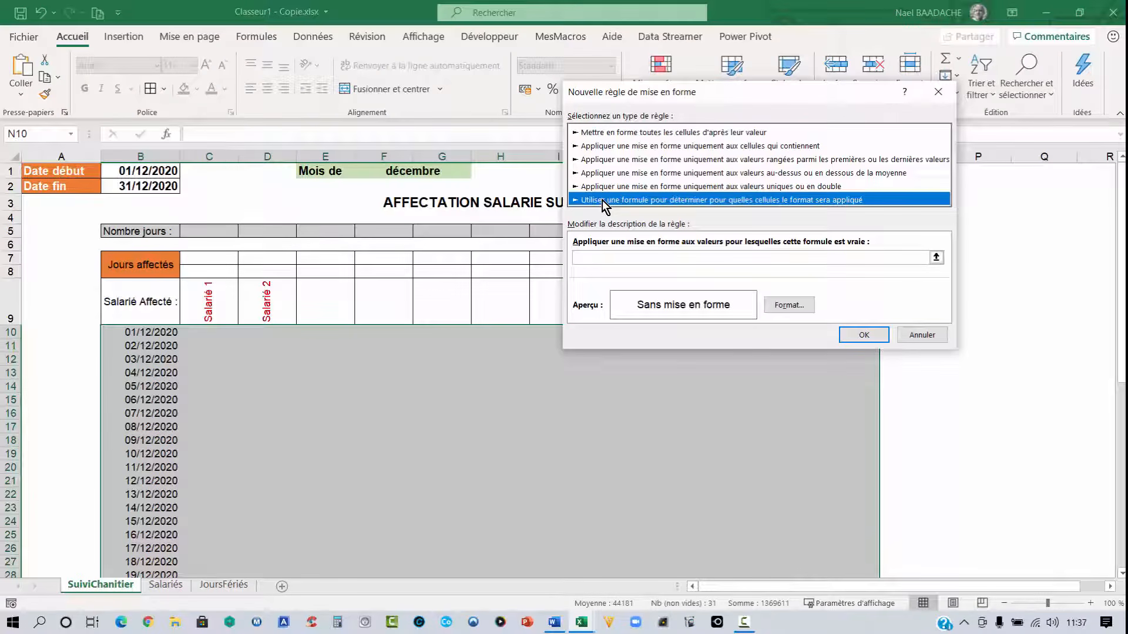
pyautogui.click(599, 256)
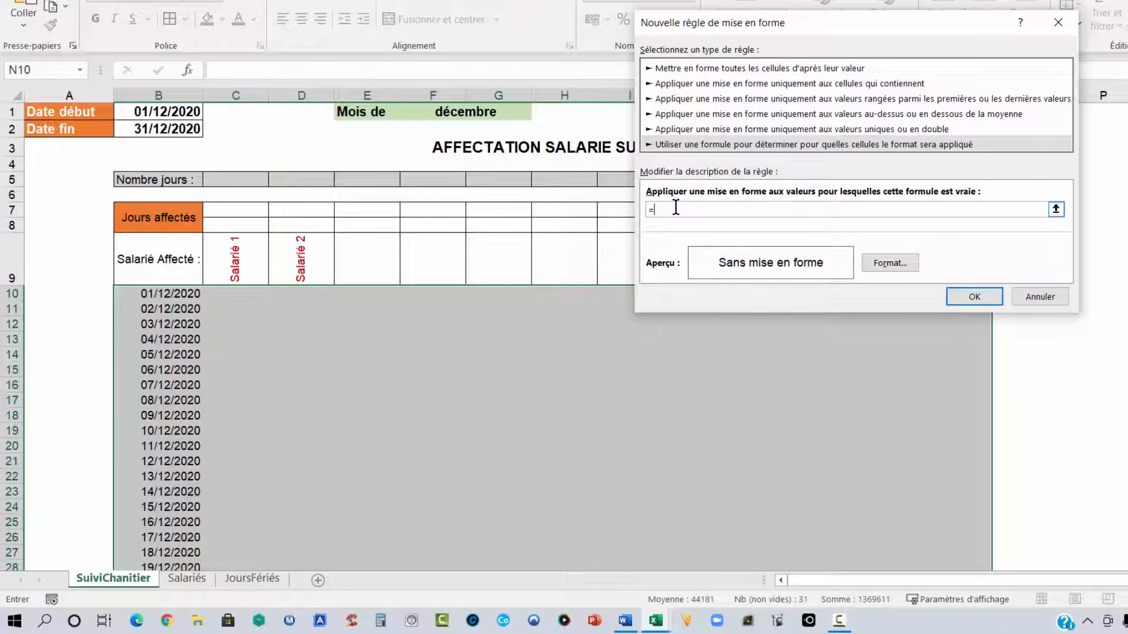
# - Enter the rule formula =ou(JOURSEM($B10;2)=6;JOURSEM($B10;2)=7) to flag Saturdays and Sundays
pyautogui.write('ou(JOURSEM(')
pyautogui.click(163, 293)
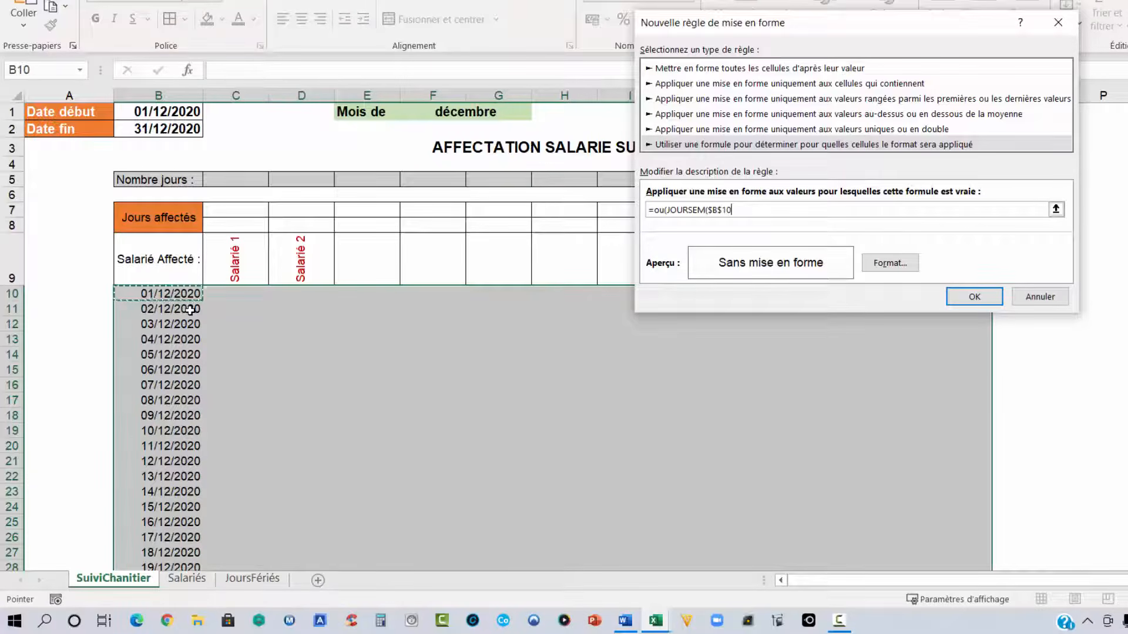
pyautogui.press('F4')
pyautogui.press('F4')
pyautogui.write(';2)=6')
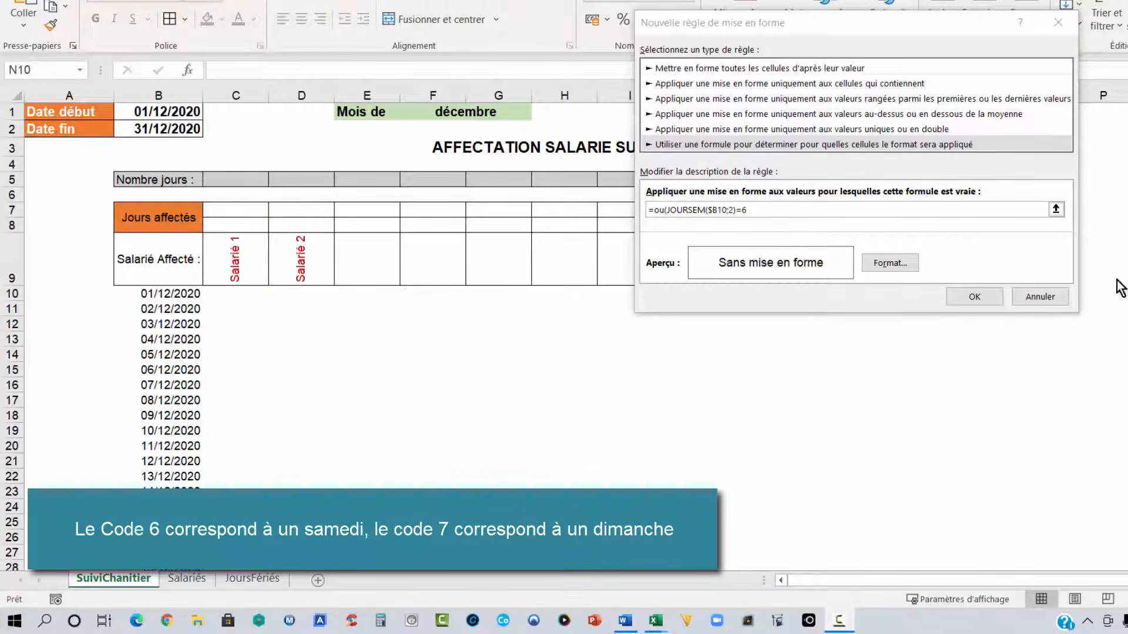
pyautogui.click(769, 205)
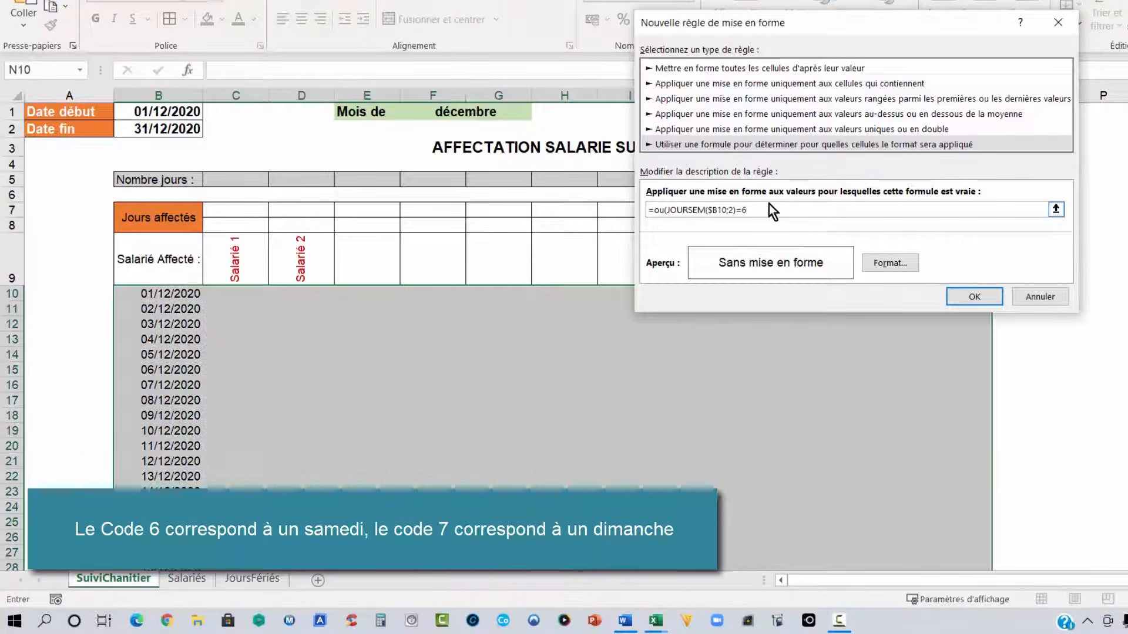
pyautogui.write(';JOURSEM')
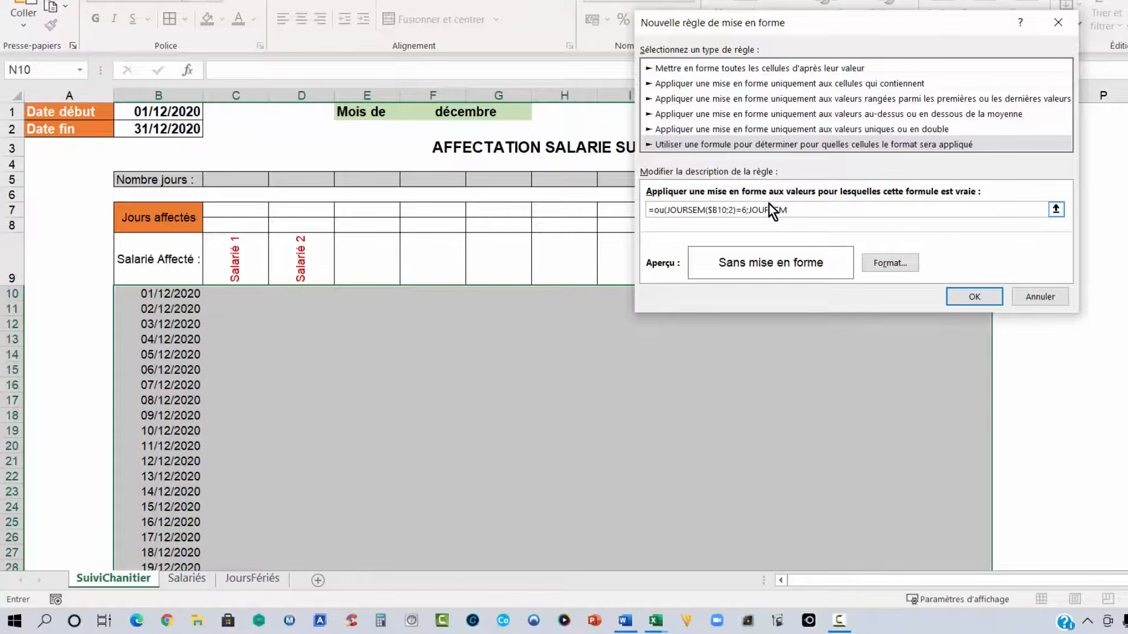
pyautogui.write('(')
pyautogui.click(175, 295)
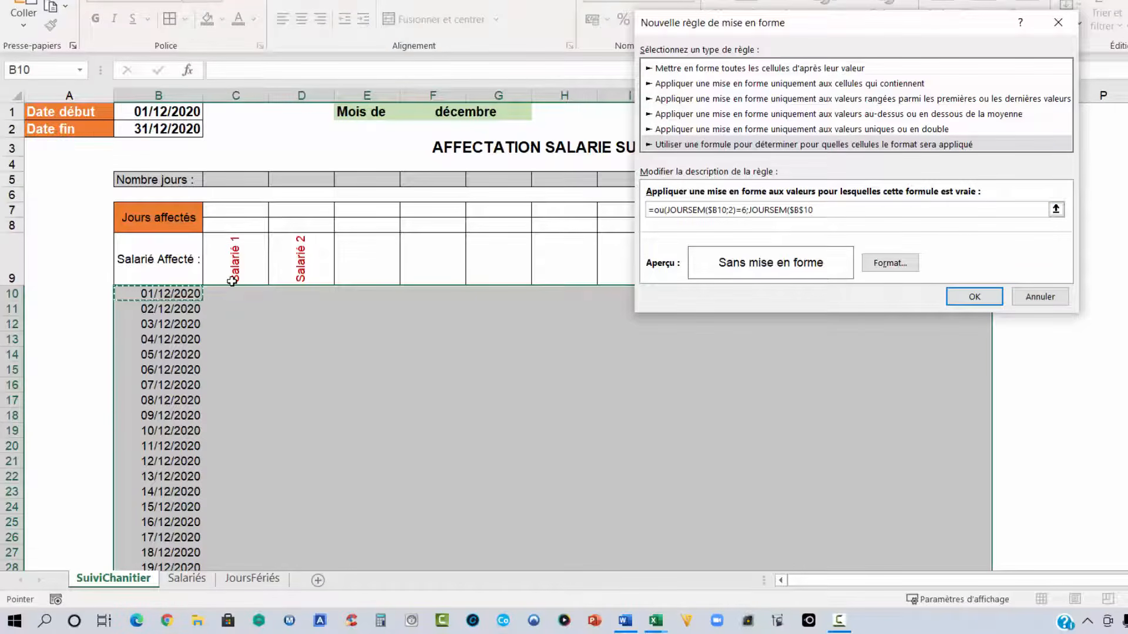
pyautogui.press('F4')
pyautogui.press('F4')
pyautogui.write(';2)=7')
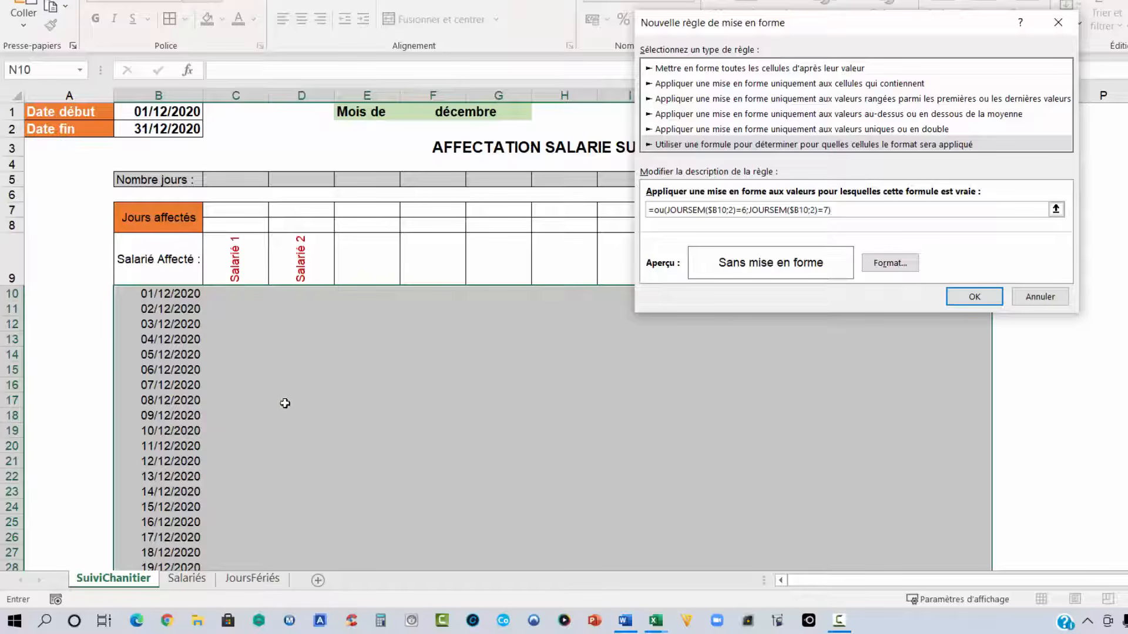
# - Format the weekend rule with a light green fill and red font colour, then apply the rule to the table
pyautogui.click(890, 263)
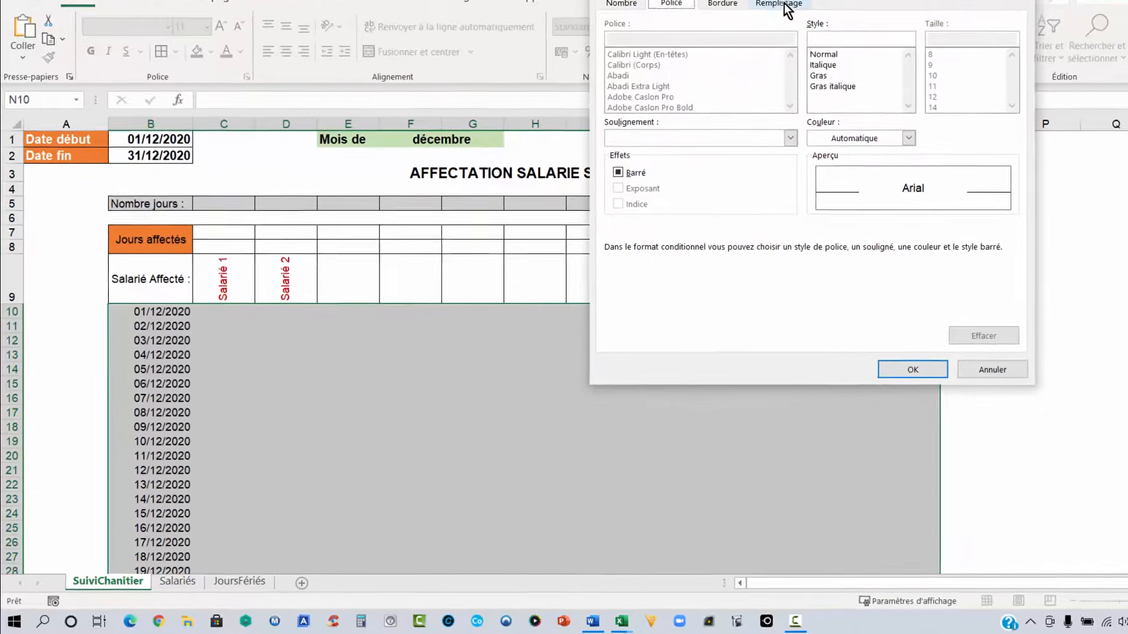
pyautogui.click(785, 4)
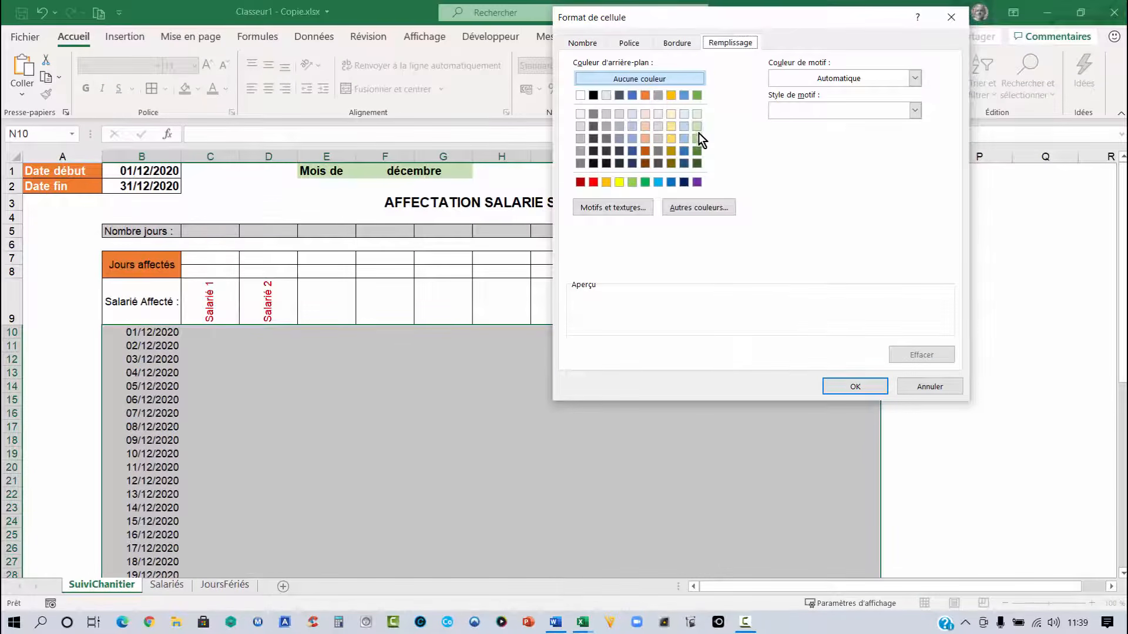
pyautogui.click(698, 95)
pyautogui.click(629, 43)
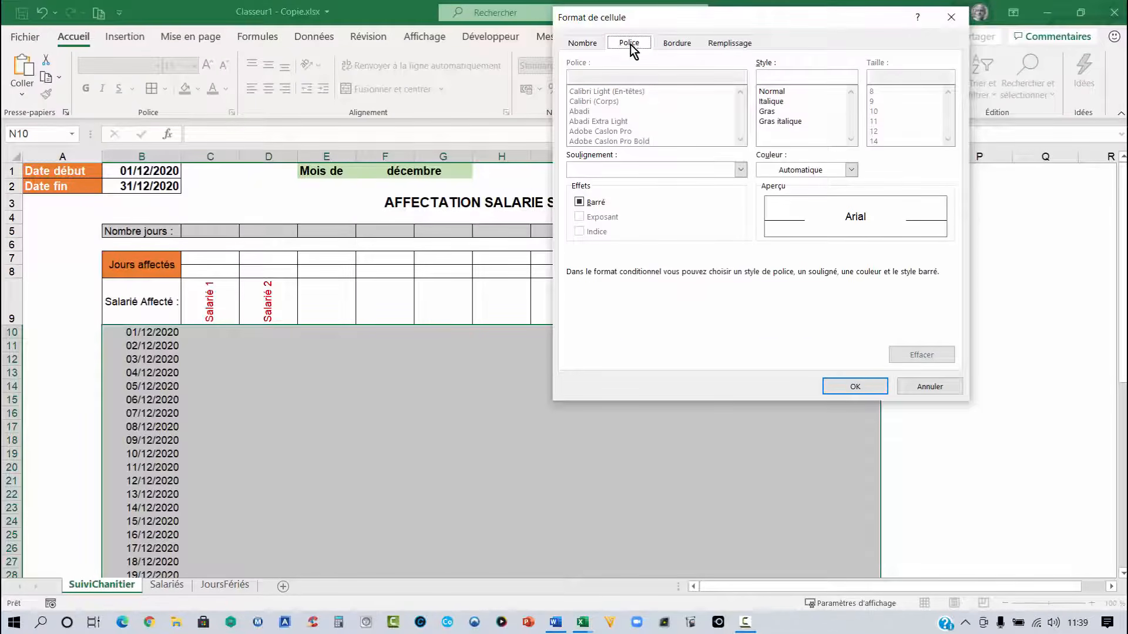
pyautogui.click(852, 170)
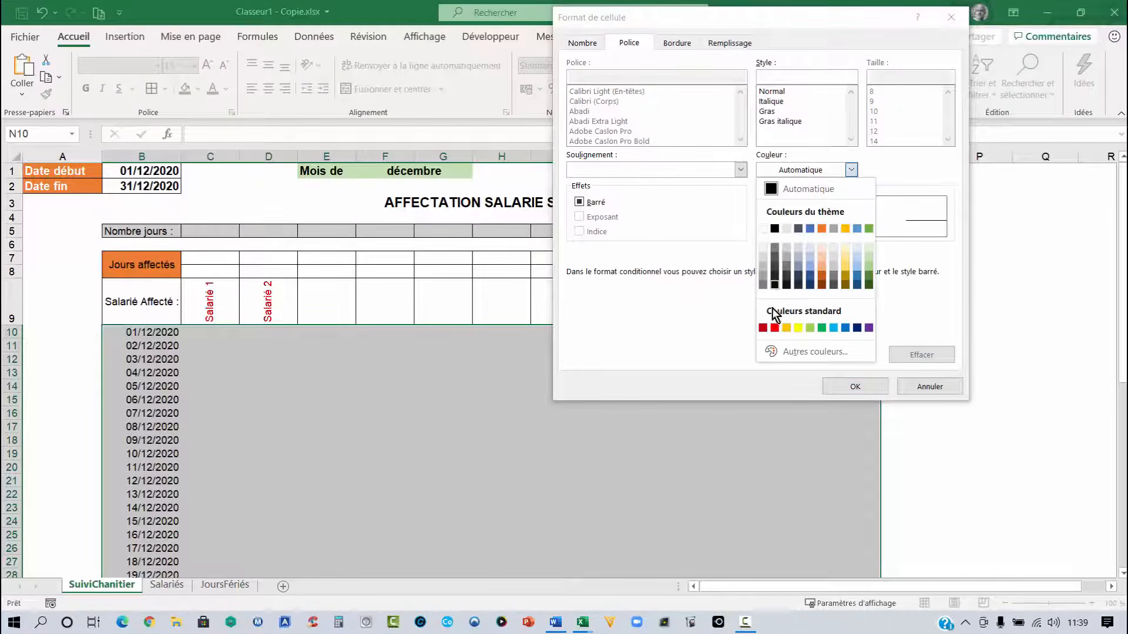
pyautogui.click(762, 328)
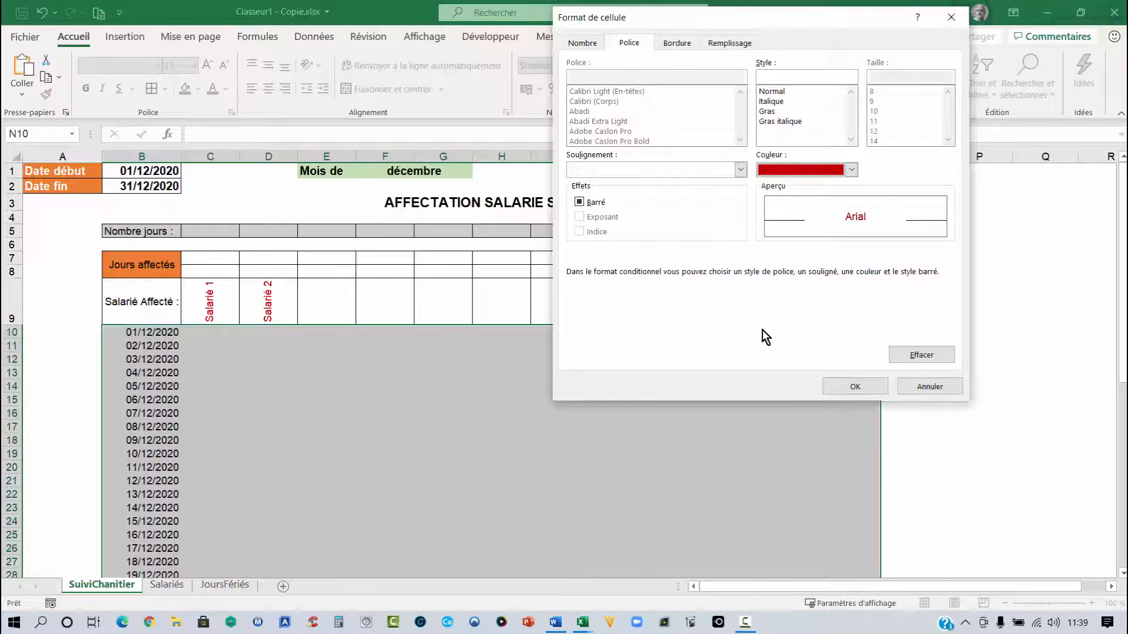
pyautogui.click(854, 388)
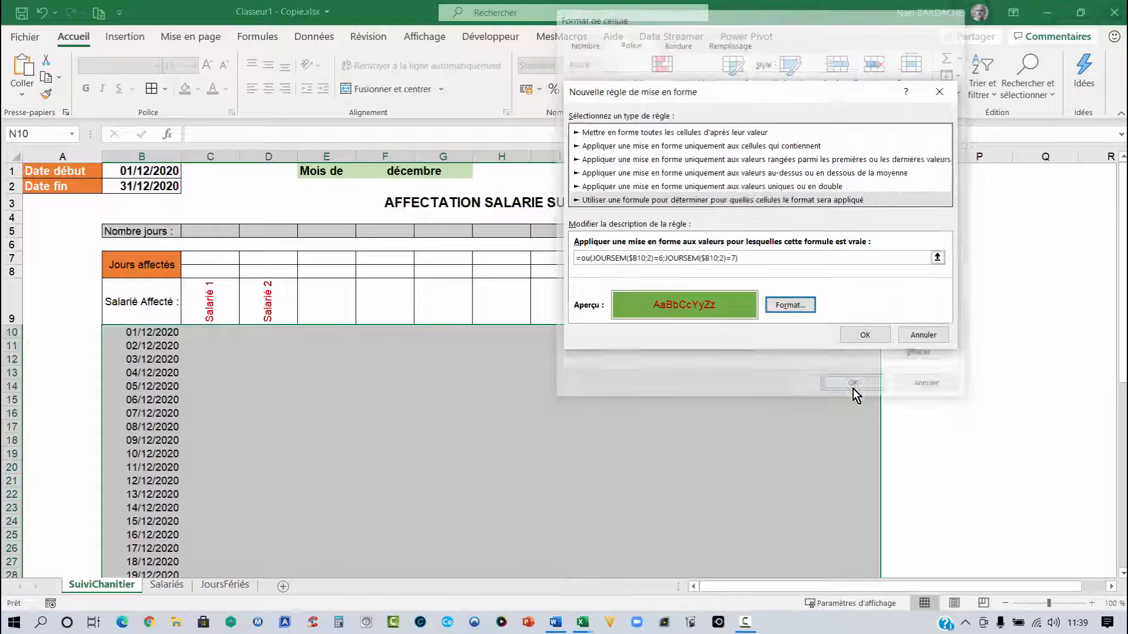
pyautogui.click(865, 336)
pyautogui.click(403, 428)
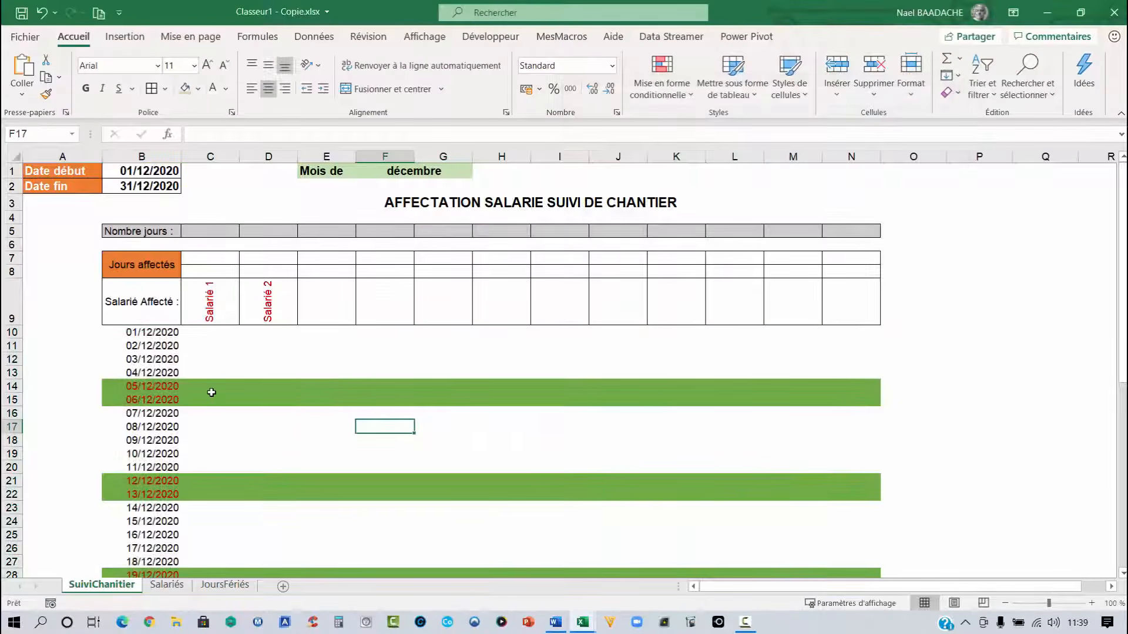
pyautogui.scroll(-1, 211, 392)
pyautogui.click(144, 339)
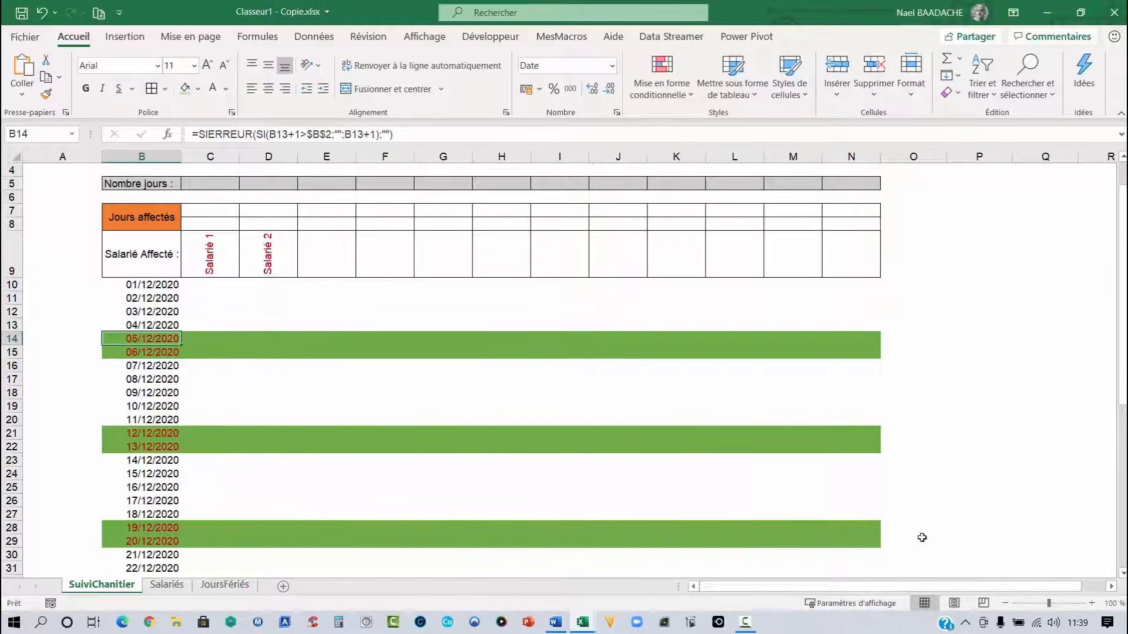
pyautogui.click(1075, 624)
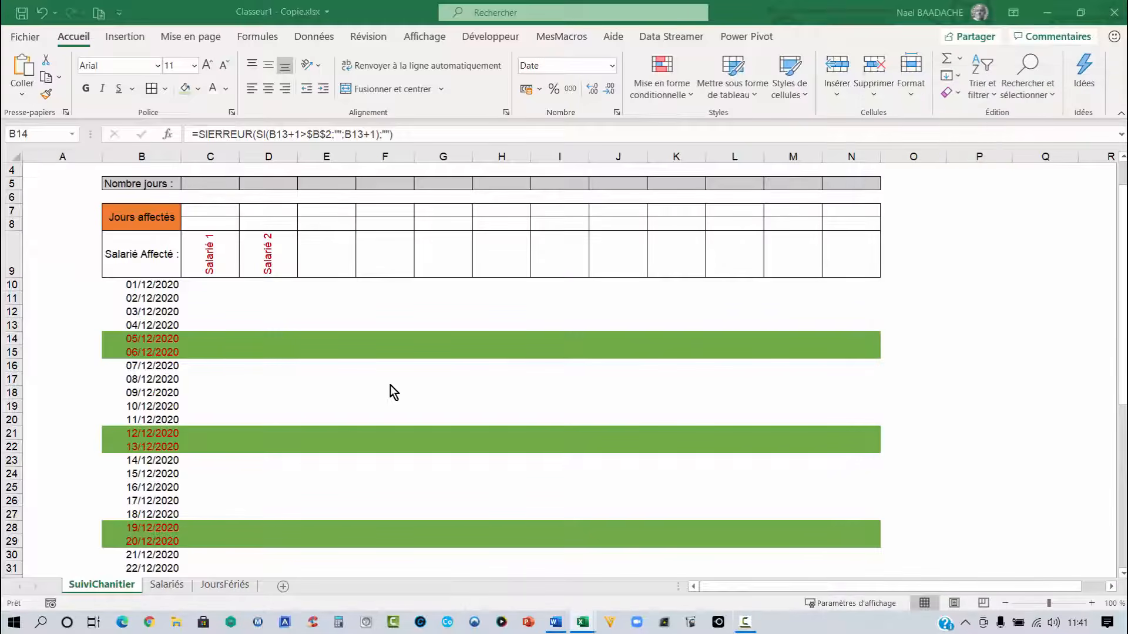
# - Reselect the table range B10:N40 and start another formula-based conditional formatting rule, beginning the formula with =$B$10
pyautogui.click(360, 376)
pyautogui.moveTo(130, 285); pyautogui.dragTo(848, 535)
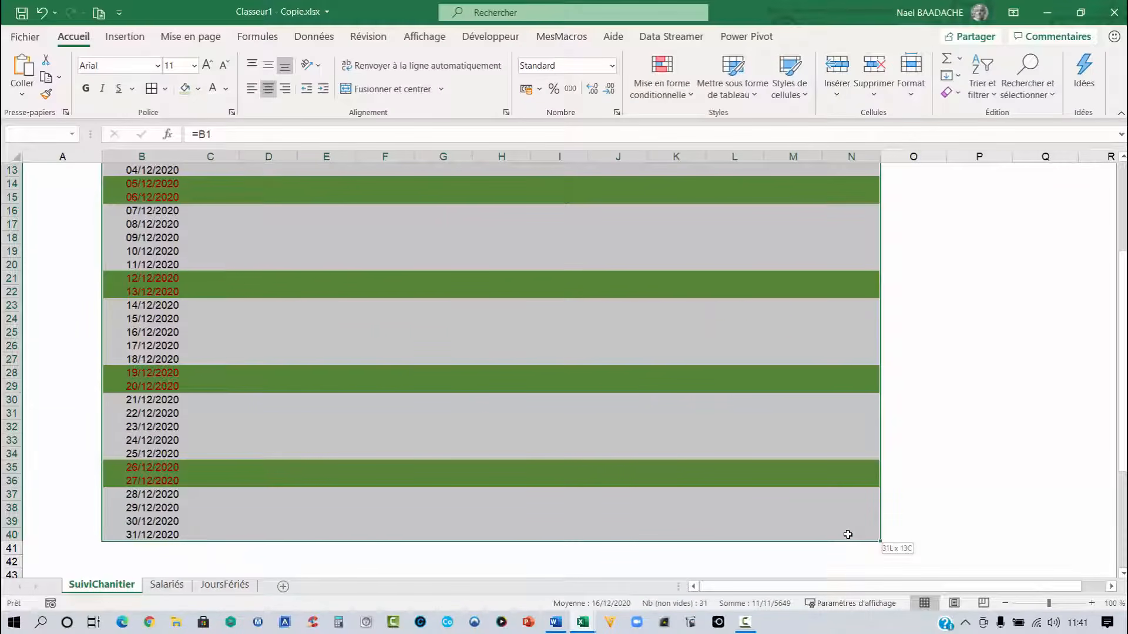
pyautogui.moveTo(848, 534)
pyautogui.mouseDown()
pyautogui.moveTo(861, 486)
pyautogui.moveTo(860, 535)
pyautogui.mouseUp()
pyautogui.scroll(4, 539, 335)
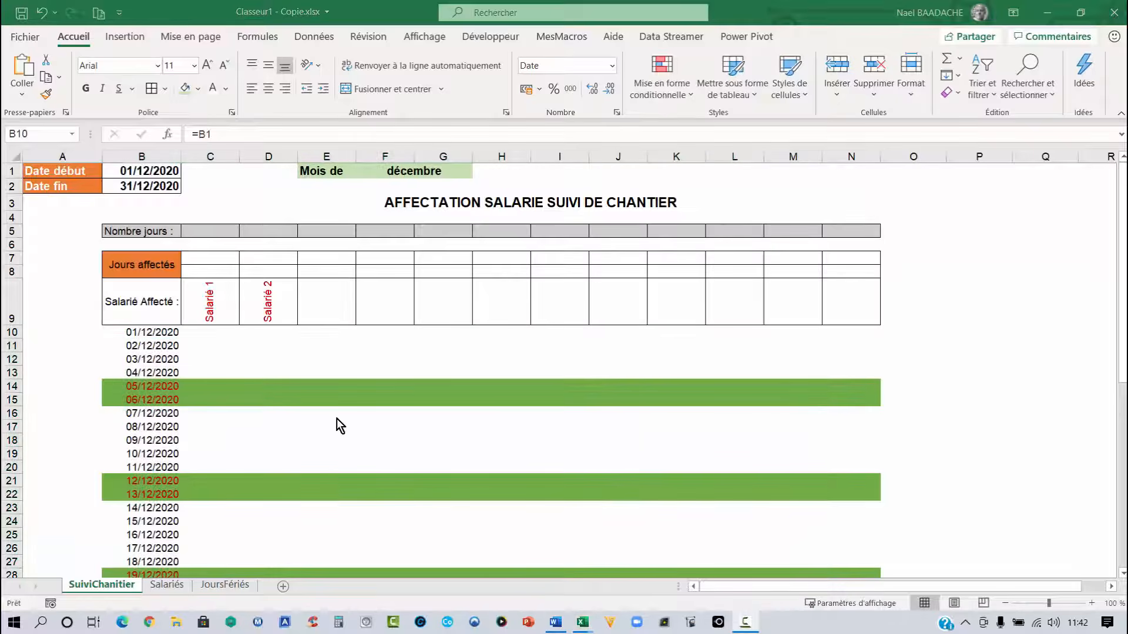
pyautogui.click(330, 417)
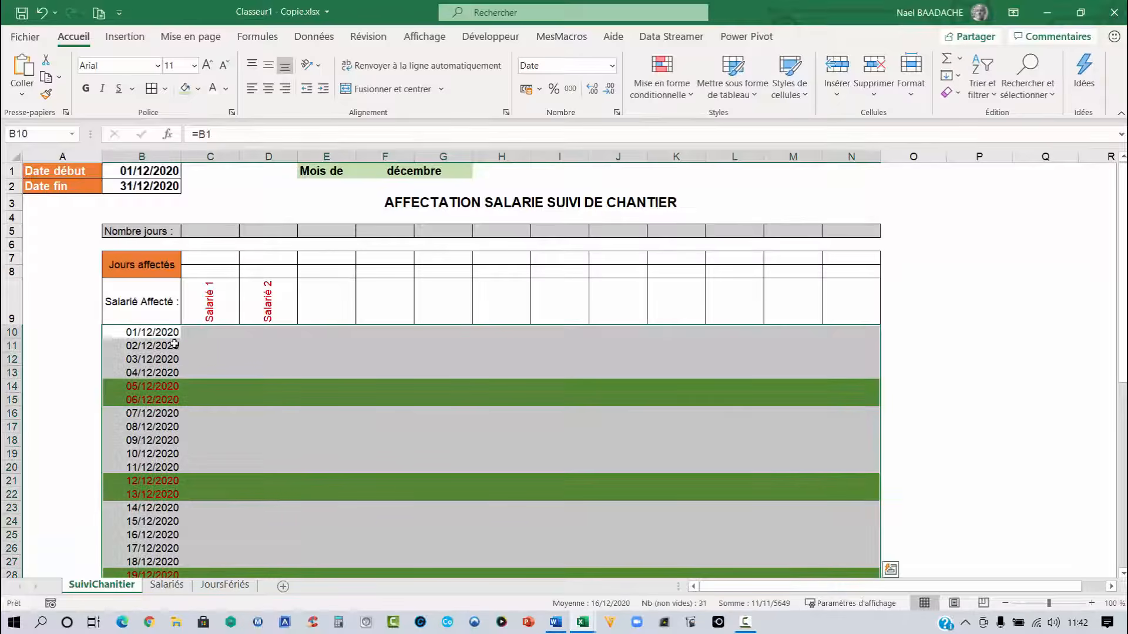
pyautogui.scroll(-4, 242, 359)
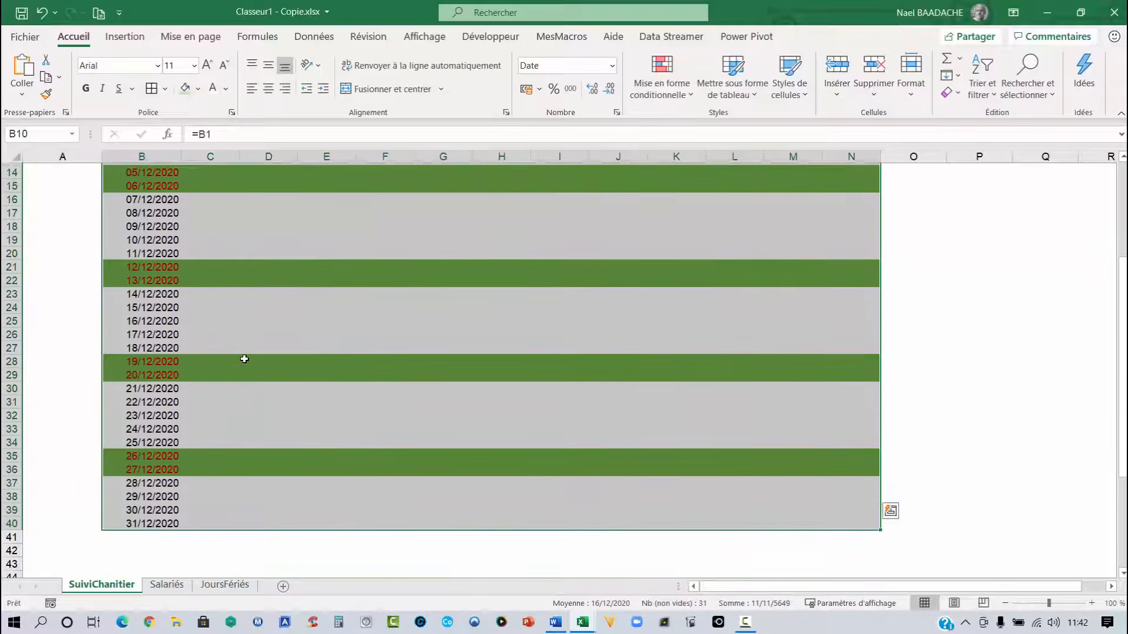
pyautogui.scroll(4, 245, 359)
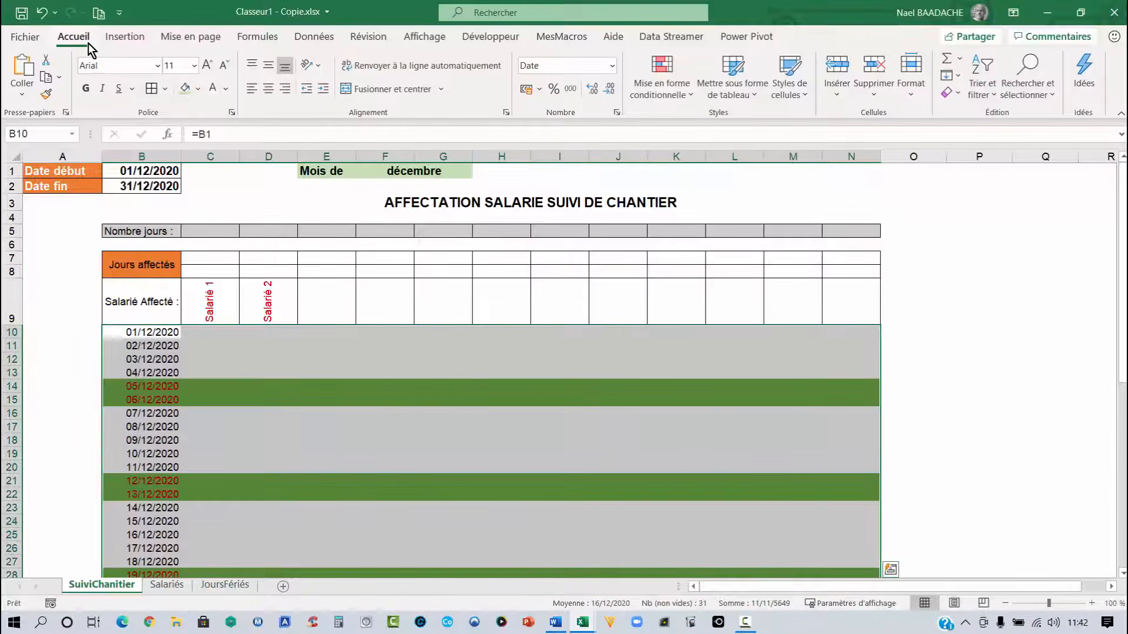
pyautogui.click(686, 97)
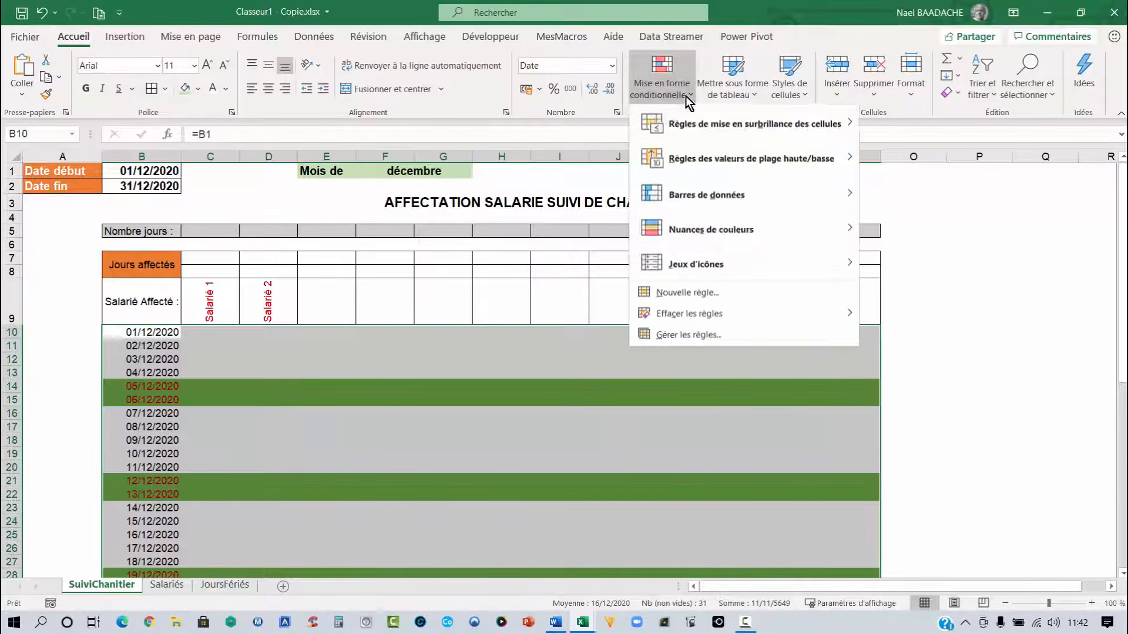
pyautogui.click(701, 296)
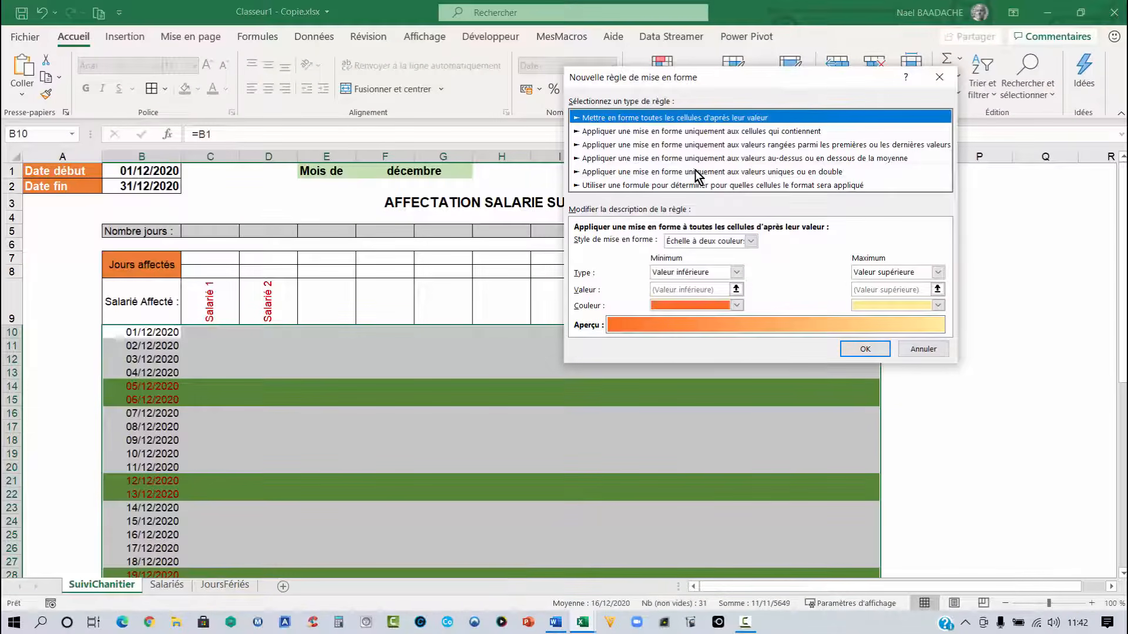
pyautogui.click(610, 184)
pyautogui.click(601, 242)
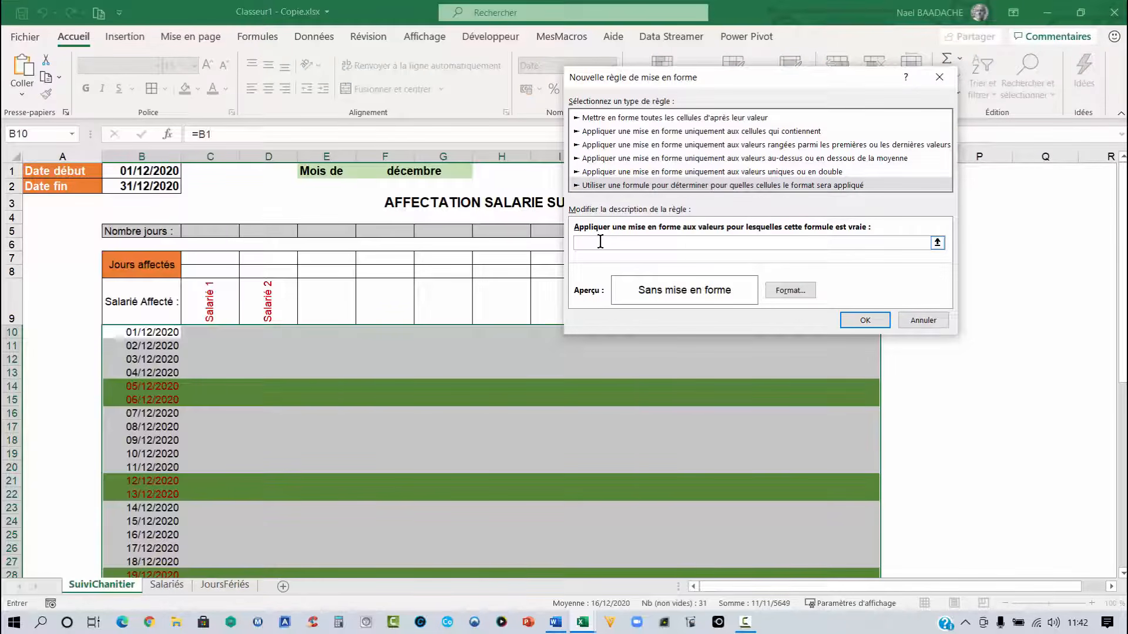
pyautogui.write('=')
pyautogui.click(151, 334)
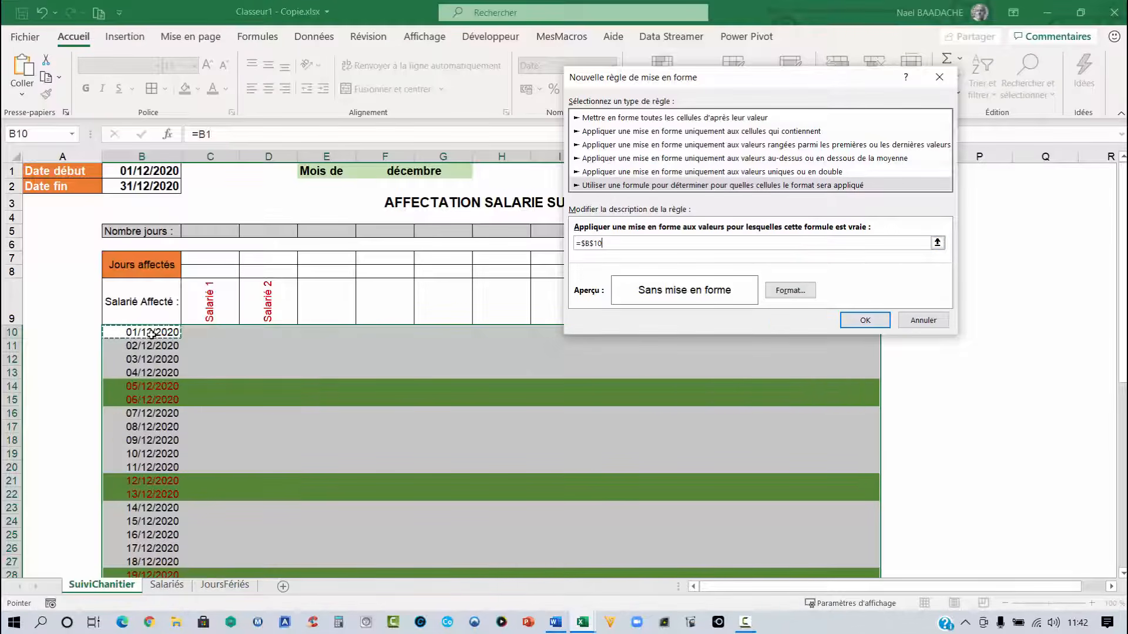
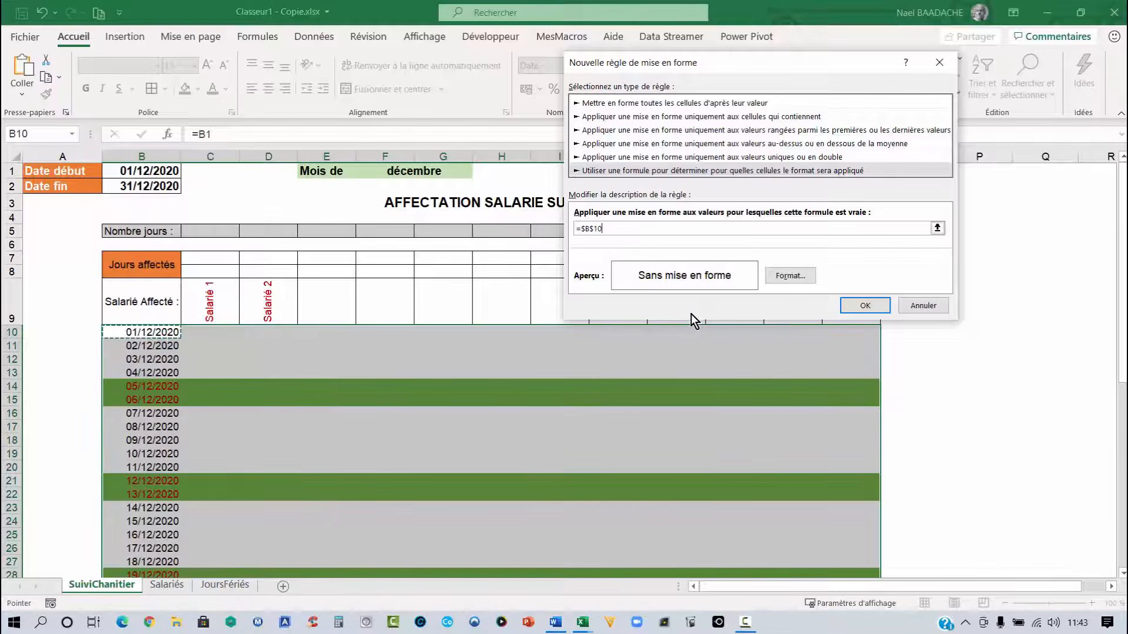
# - Enter the rule formula =$B10<>"" so that only rows containing a date are formatted
pyautogui.write('+B1')
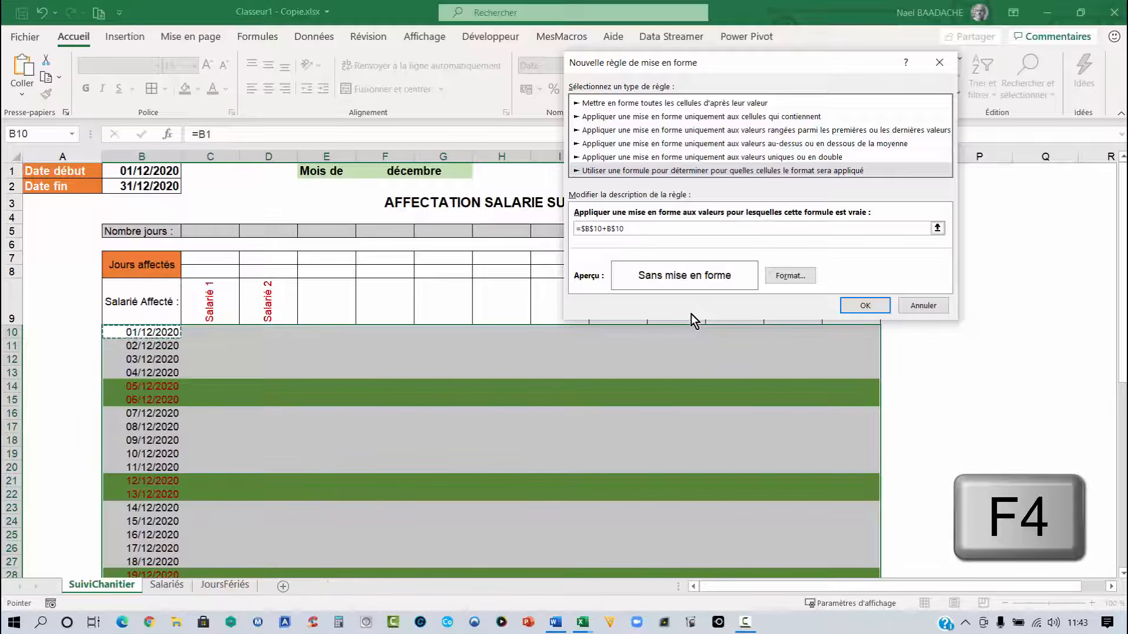
pyautogui.press('F4')
pyautogui.press('F4')
pyautogui.press('BackSpace')
pyautogui.press('BackSpace')
pyautogui.press('BackSpace')
pyautogui.press('BackSpace')
pyautogui.press('F4')
pyautogui.press('F4')
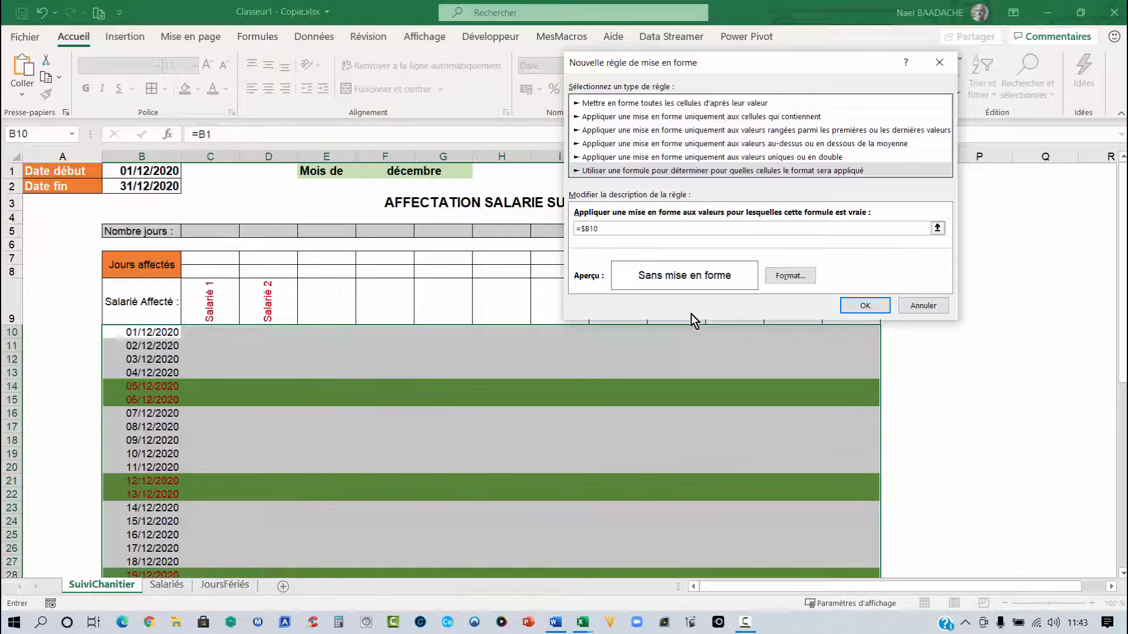
pyautogui.write('<>""')
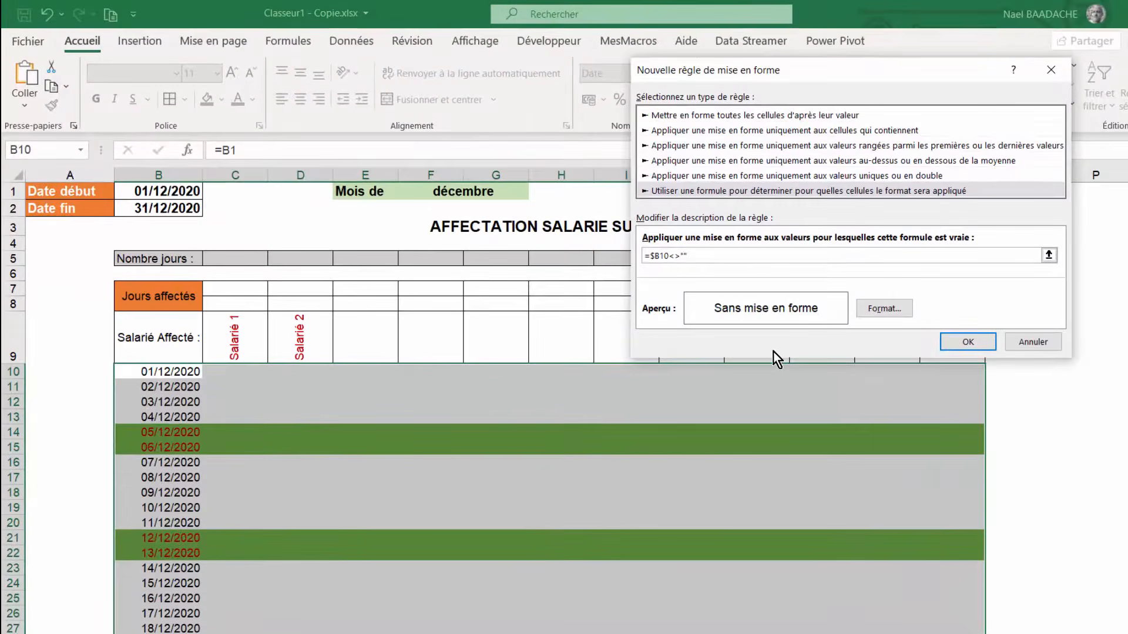
# - Format the rule with dotted outline and inner horizontal borders, then apply the rule to the table
pyautogui.click(887, 308)
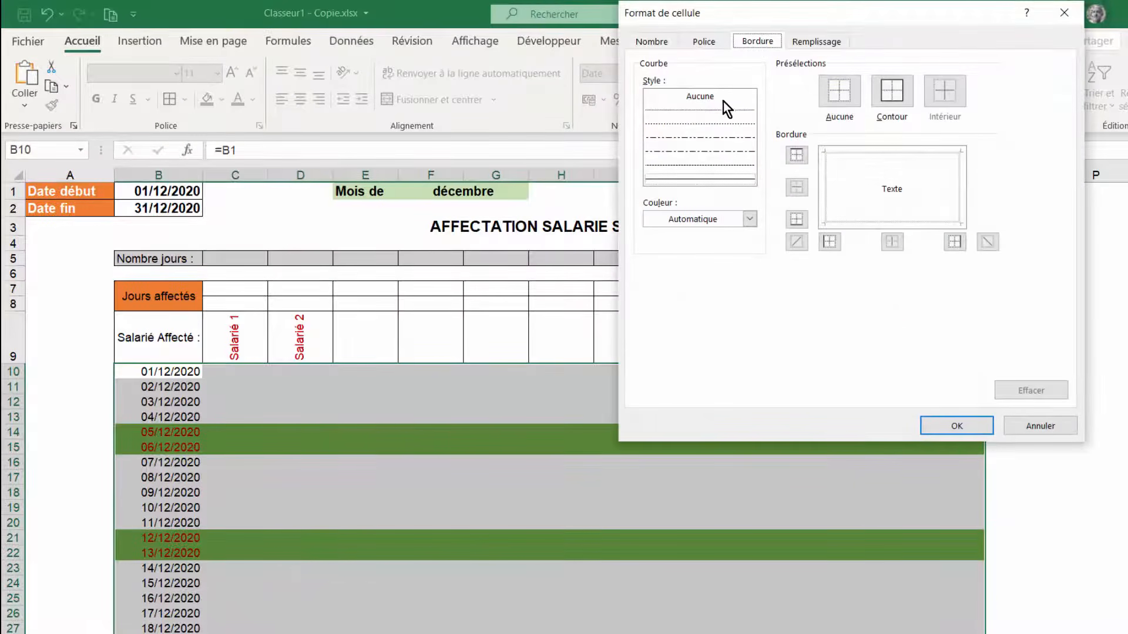
pyautogui.click(684, 126)
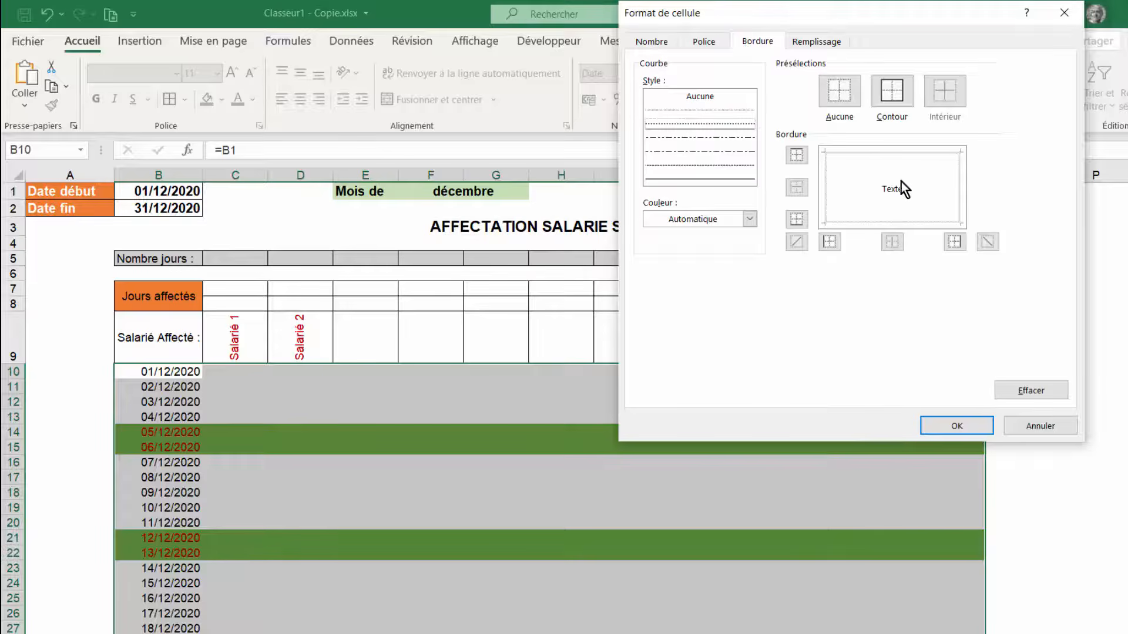
pyautogui.click(897, 154)
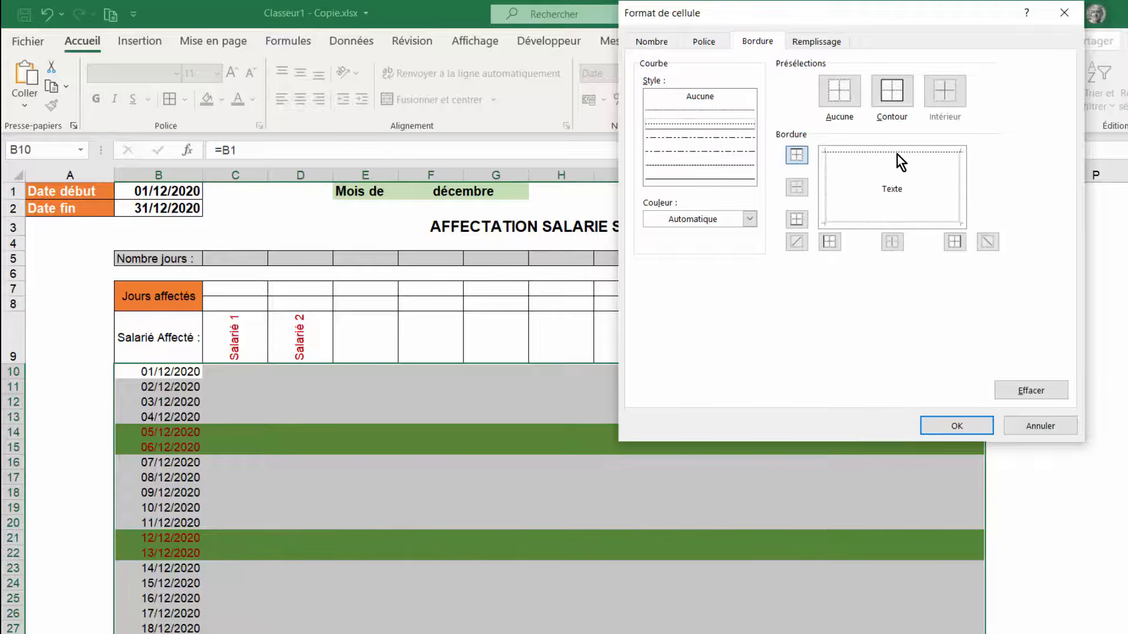
pyautogui.click(956, 190)
pyautogui.click(883, 222)
pyautogui.click(828, 196)
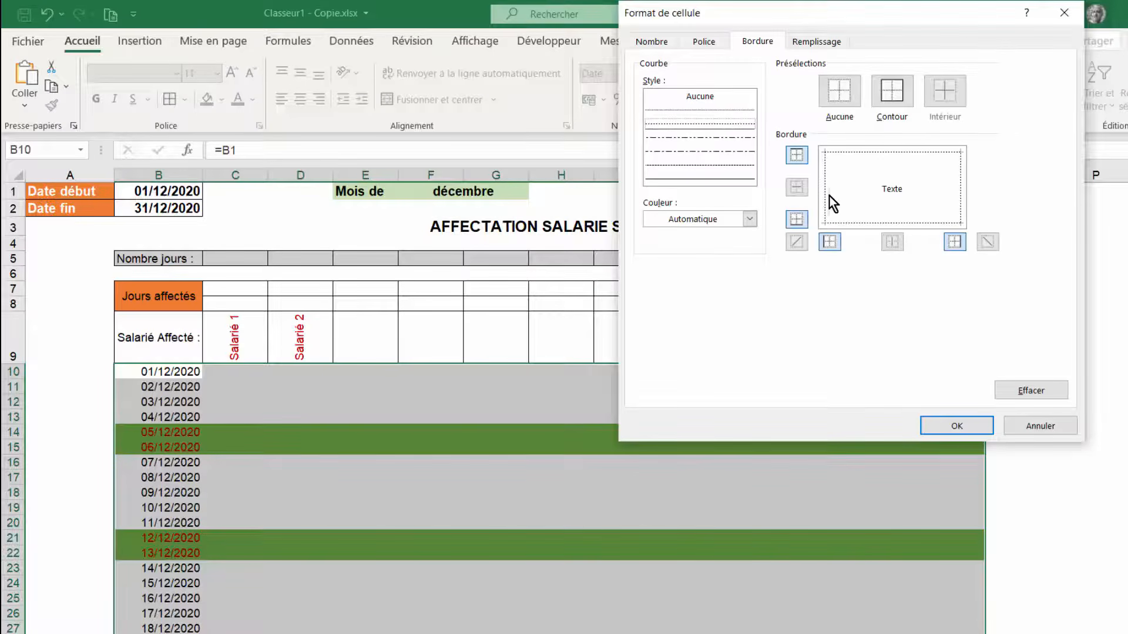
pyautogui.click(964, 421)
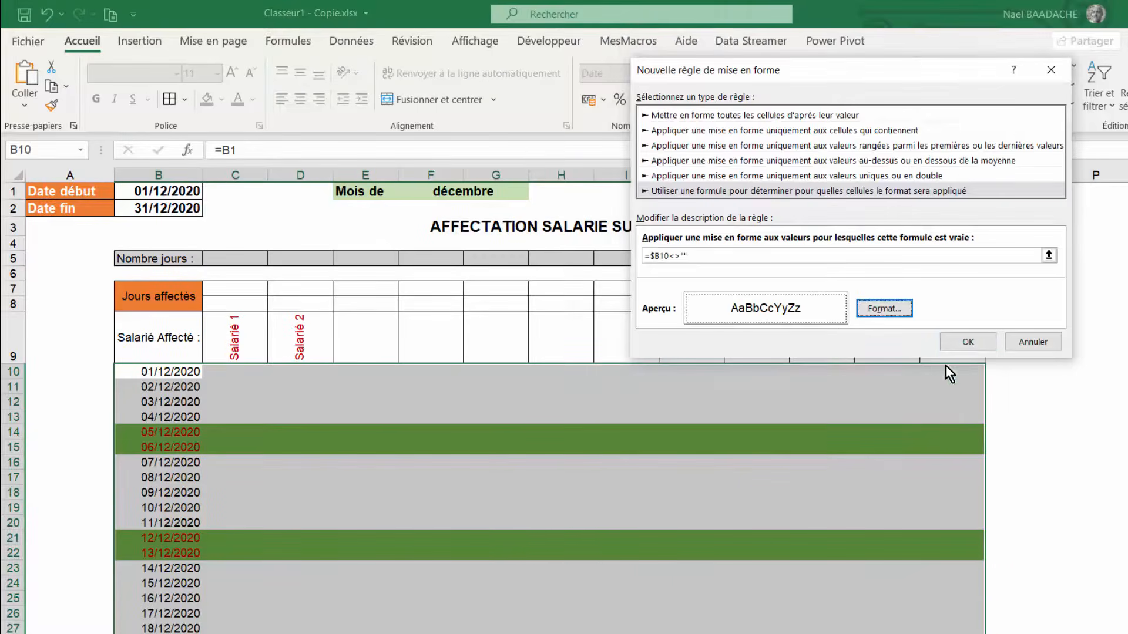
pyautogui.click(968, 343)
# - Change the start date in B1 to 01/02/2021 to test the table's dates and weekend highlighting
pyautogui.click(561, 447)
pyautogui.scroll(-5, 484, 447)
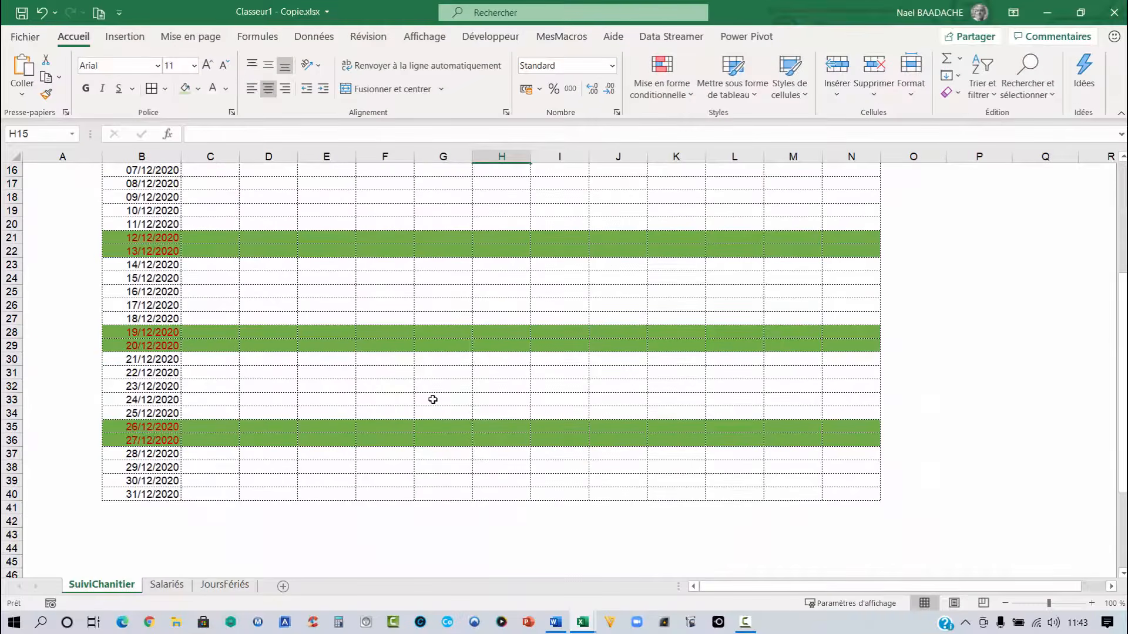
pyautogui.scroll(5, 428, 435)
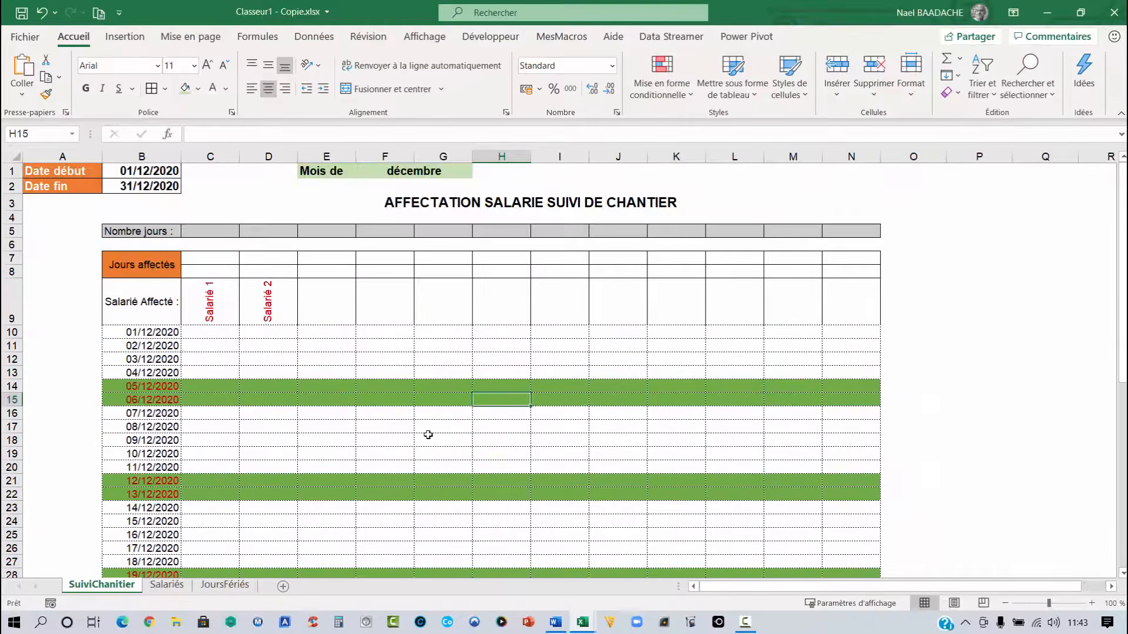
pyautogui.click(143, 175)
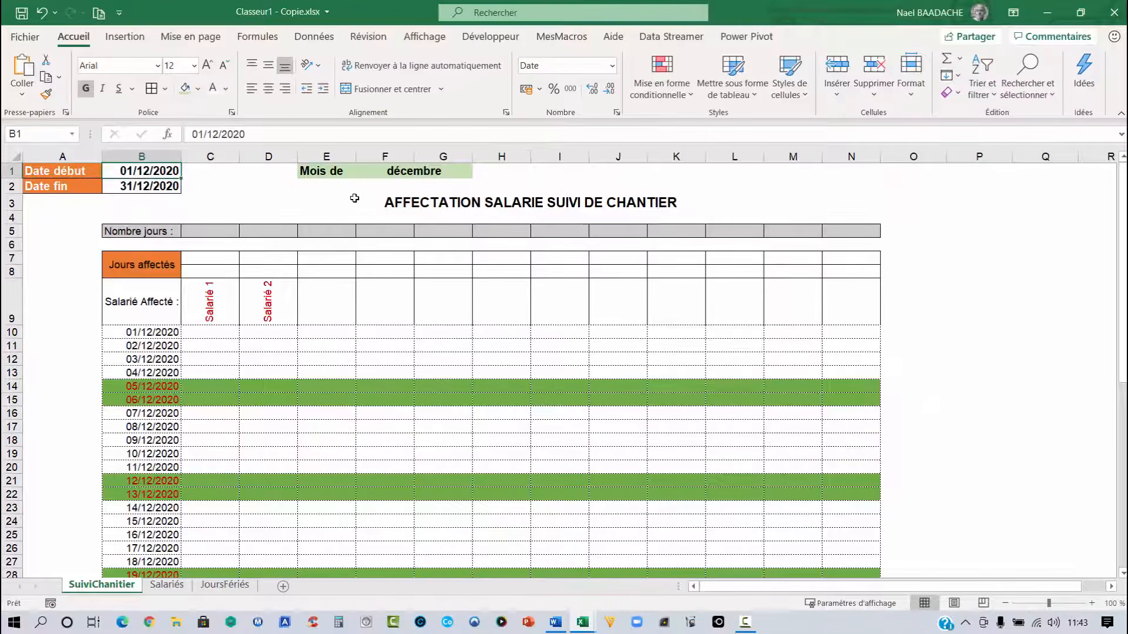
pyautogui.write('01/02')
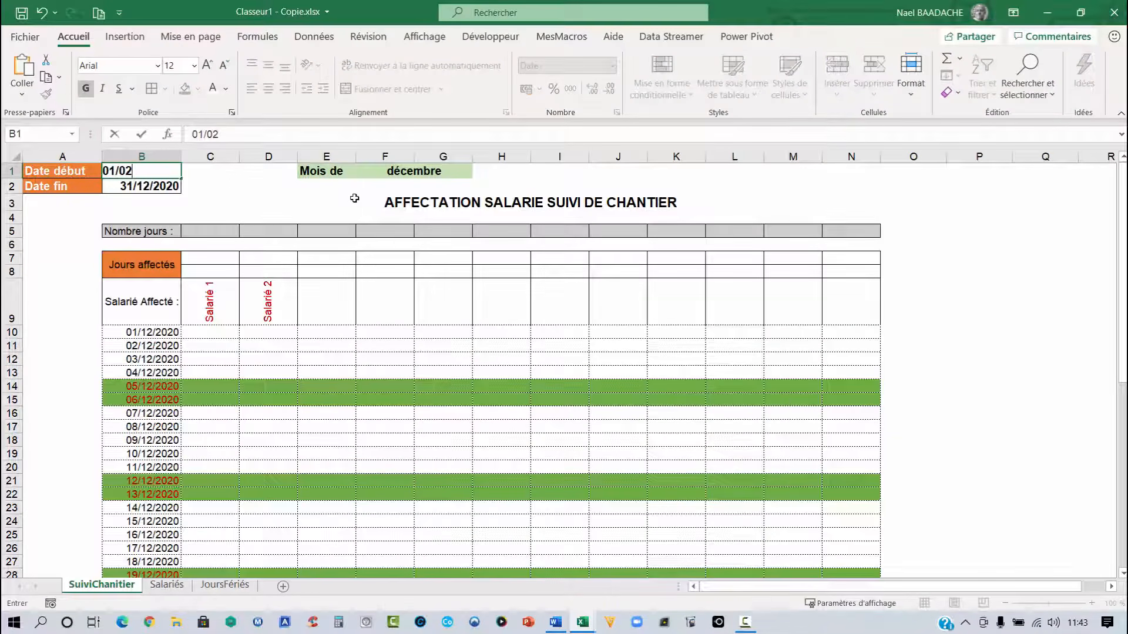
pyautogui.write('/2021')
pyautogui.press('Return')
pyautogui.scroll(-4, 227, 200)
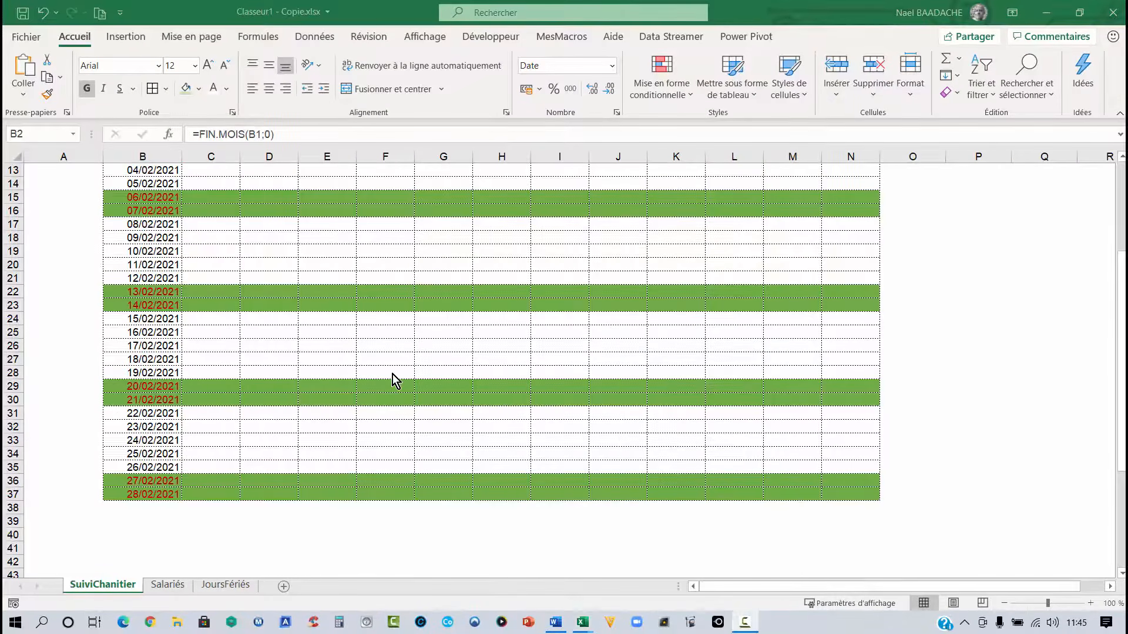
pyautogui.scroll(4, 393, 376)
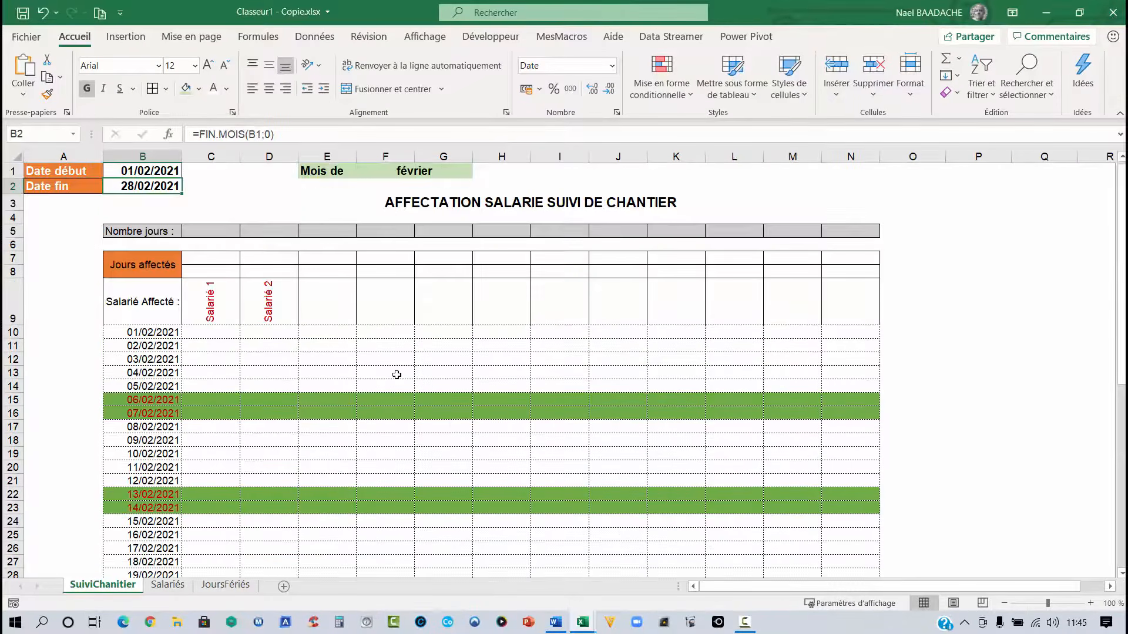
# - Enter the assignment dates 01/12/2020 and 26/12/2020 in C7 and C8 under Salarié 1
pyautogui.click(216, 333)
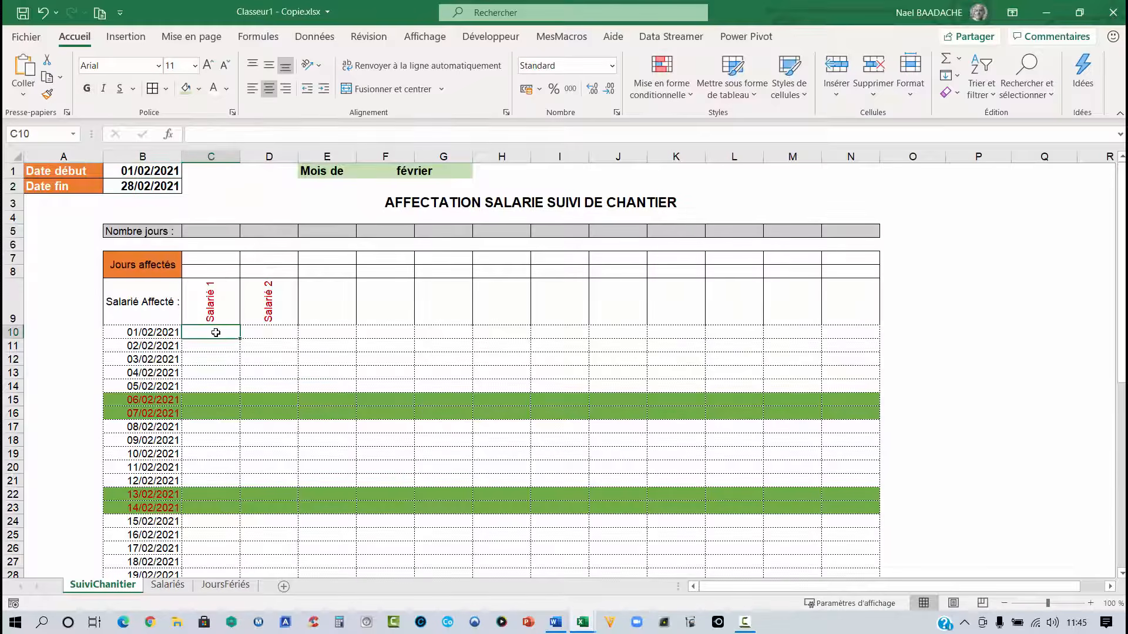
pyautogui.click(216, 258)
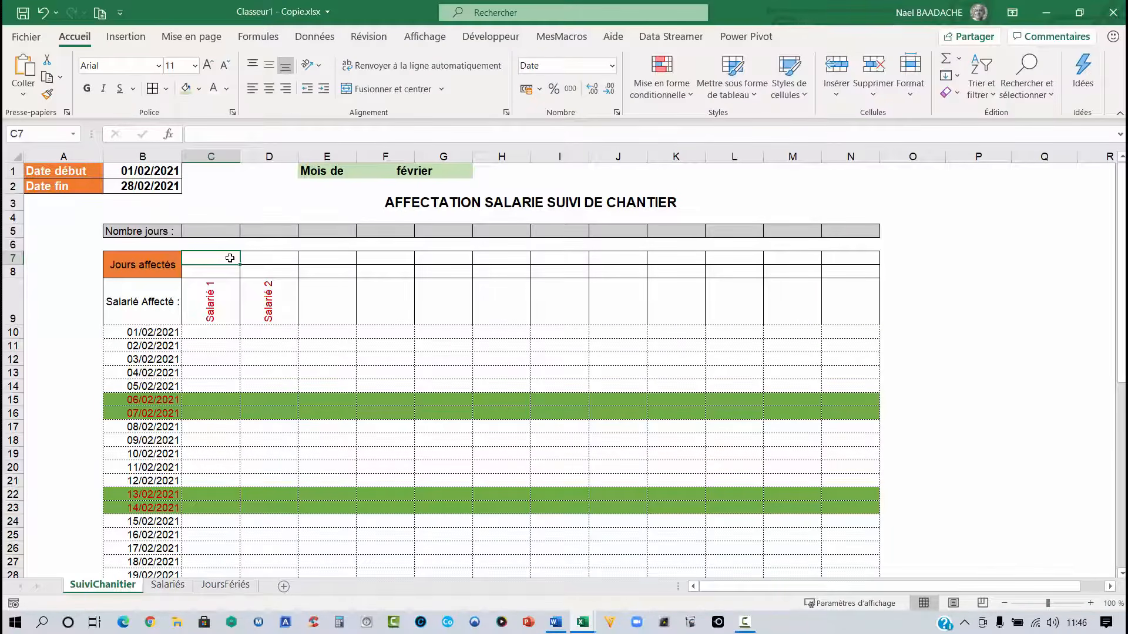
pyautogui.write('01/')
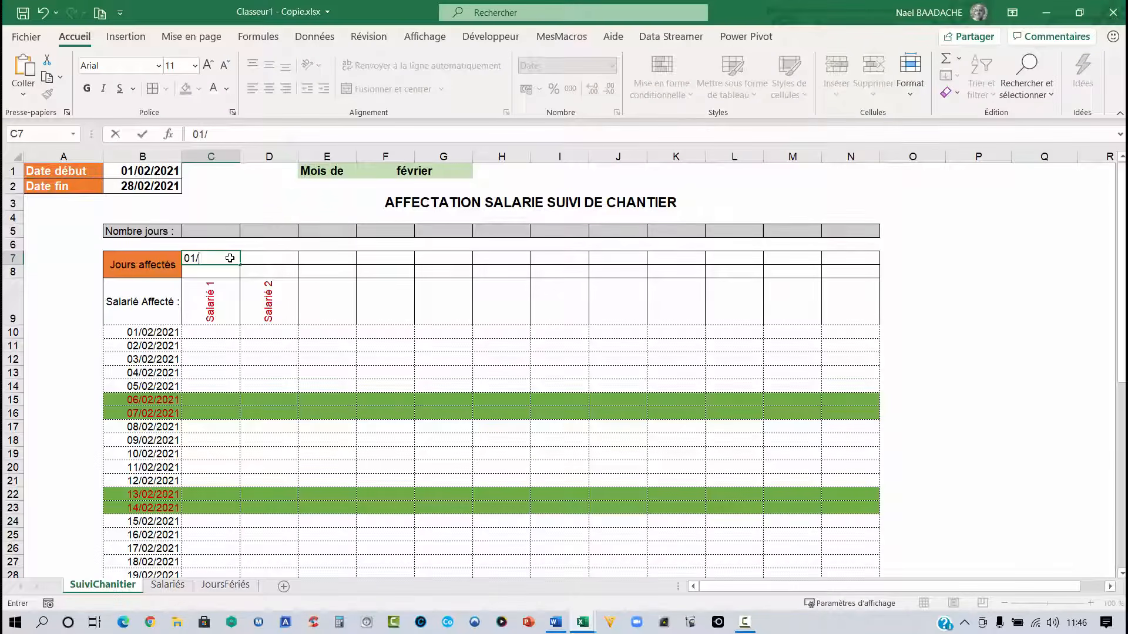
pyautogui.write('12/2020')
pyautogui.press('Return')
pyautogui.write('2')
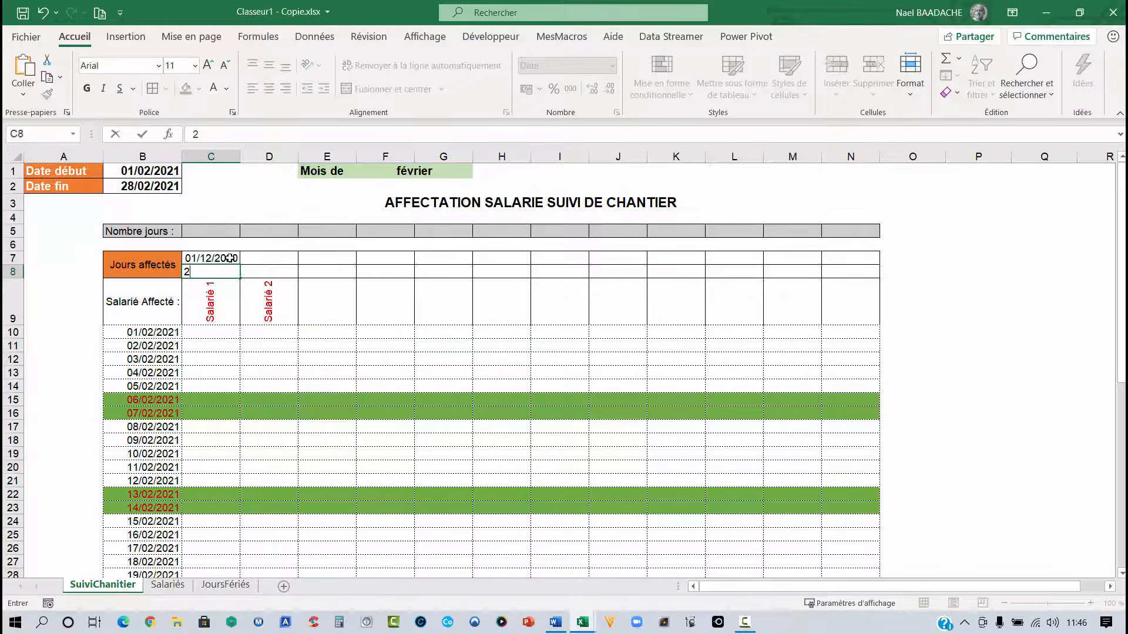
pyautogui.write('6/12/2020')
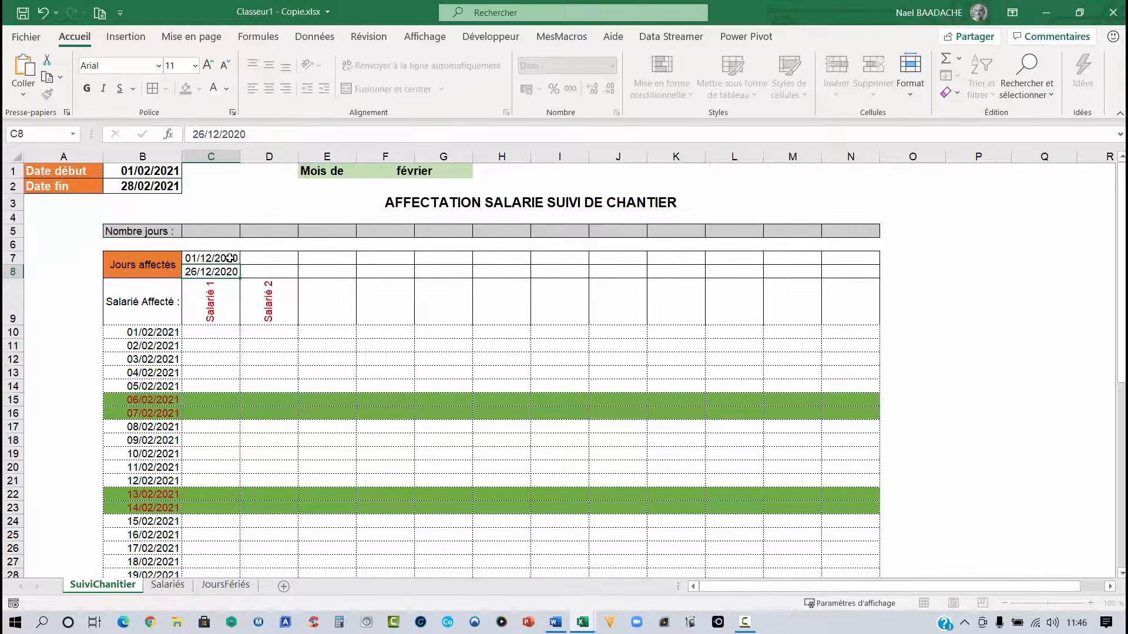
pyautogui.press('Return')
# - Set the start date in B1 back to 01/12/2020
pyautogui.click(150, 171)
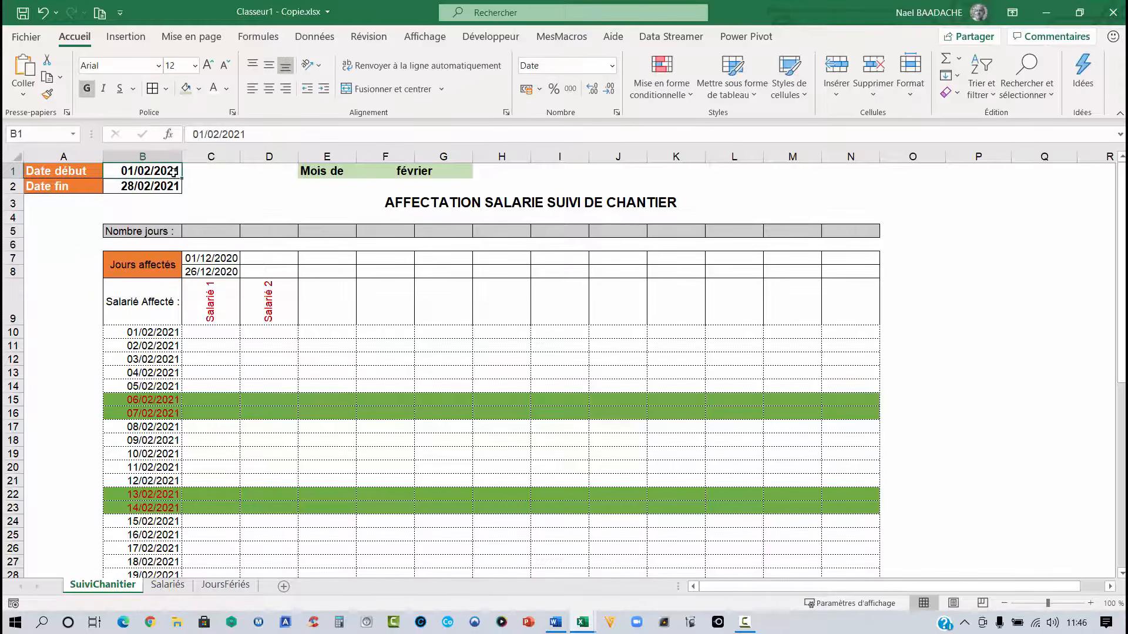
pyautogui.write('01/12/2020')
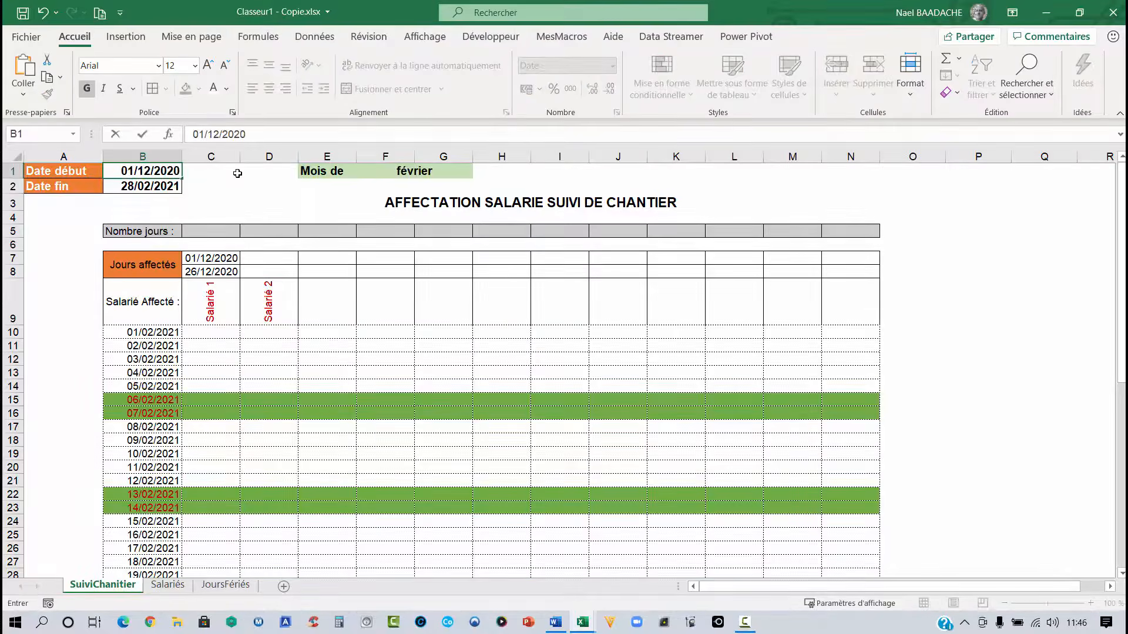
pyautogui.press('Return')
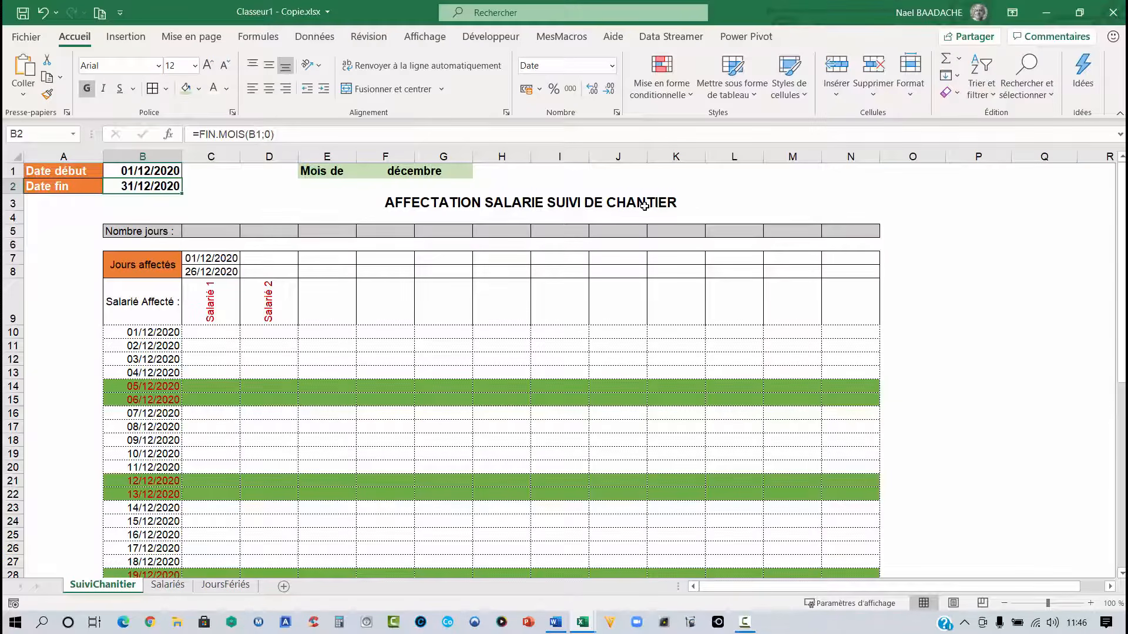
# - Examine the assigned-day cells and the table rows in the Salarié 1 column, including the 25/12/2020 row
pyautogui.click(207, 258)
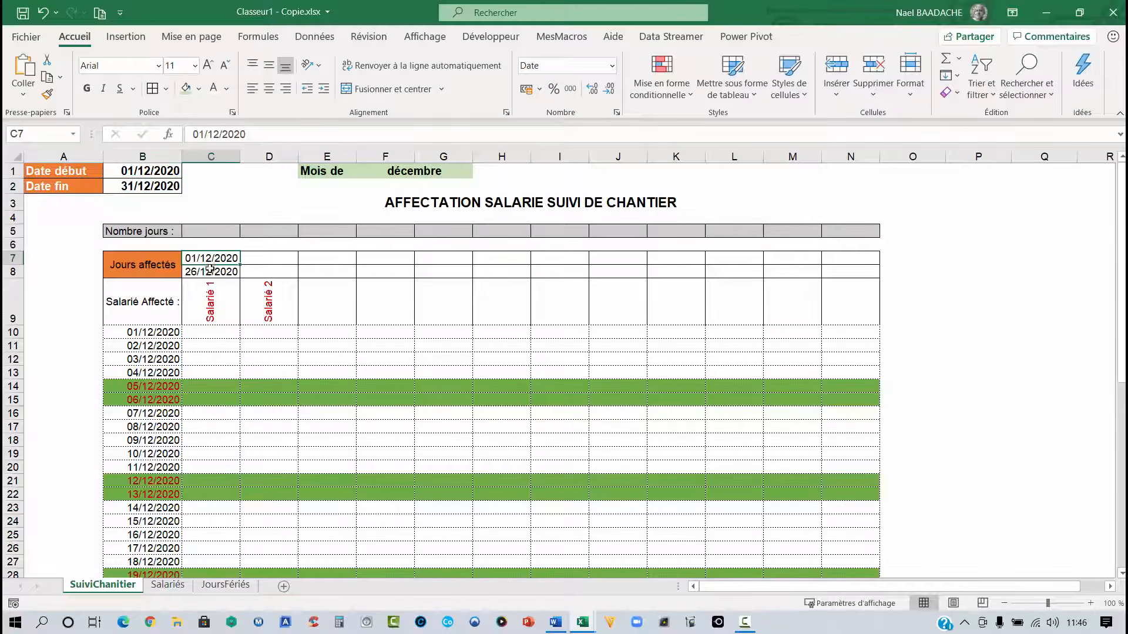
pyautogui.click(210, 272)
pyautogui.moveTo(212, 336); pyautogui.dragTo(211, 374)
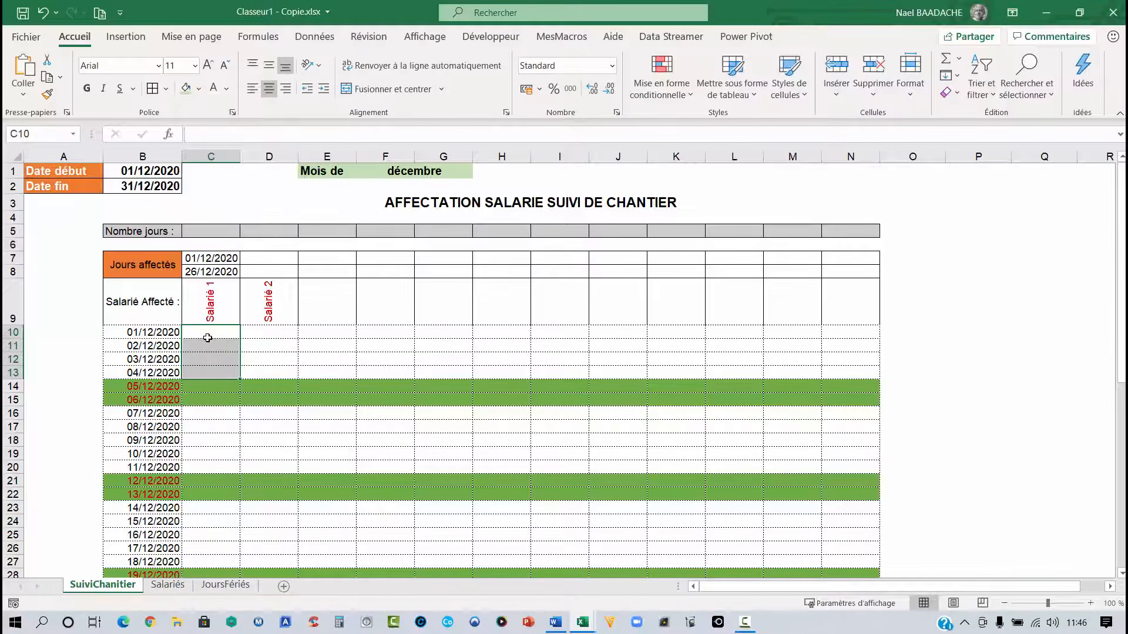
pyautogui.click(221, 335)
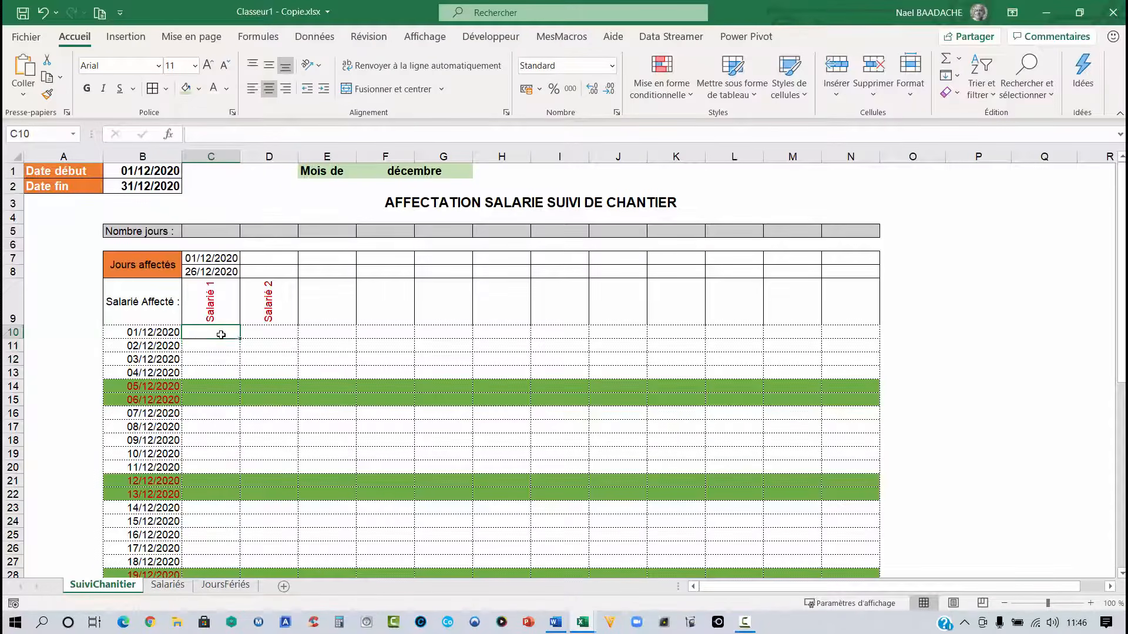
pyautogui.moveTo(221, 334); pyautogui.dragTo(220, 371)
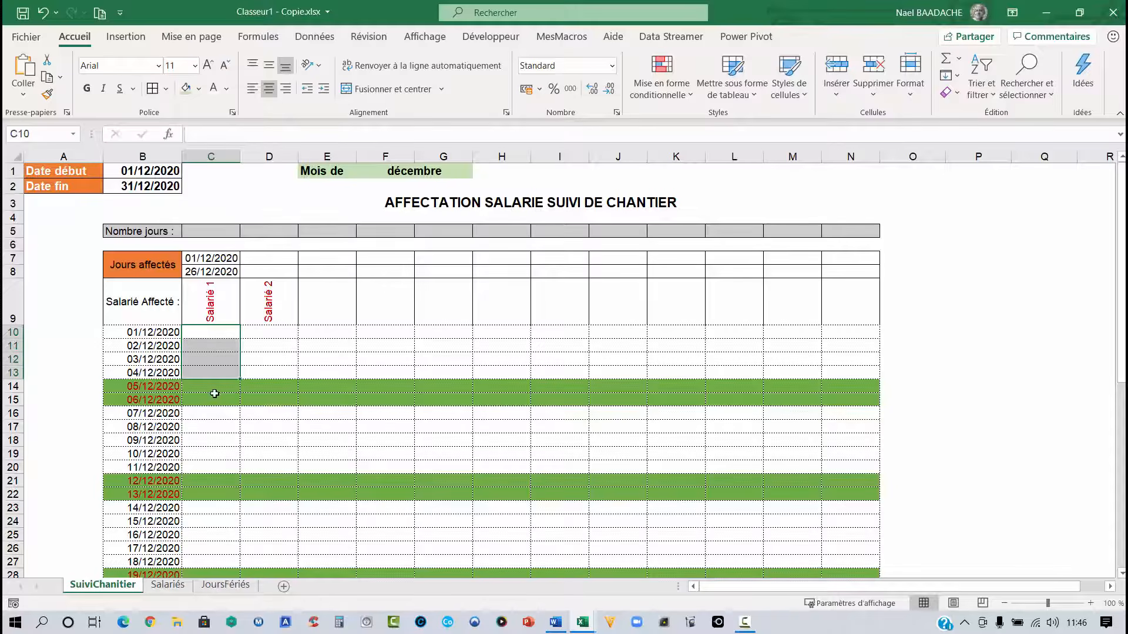
pyautogui.scroll(-3, 212, 426)
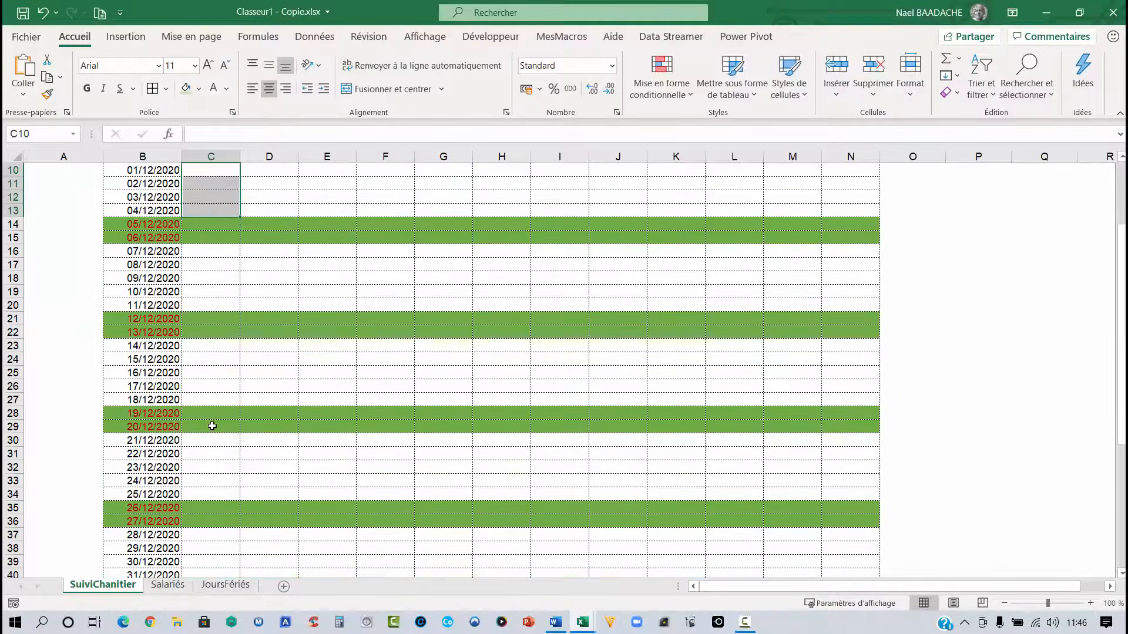
pyautogui.scroll(-2, 212, 426)
pyautogui.moveTo(138, 413); pyautogui.dragTo(274, 410)
pyautogui.scroll(4, 219, 282)
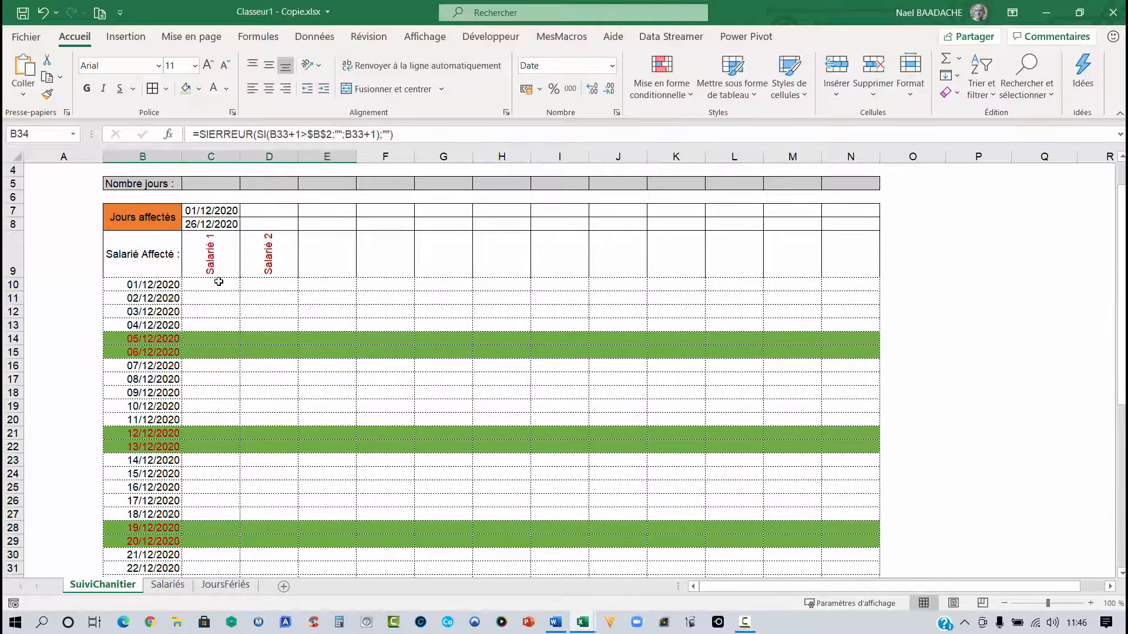
pyautogui.click(217, 285)
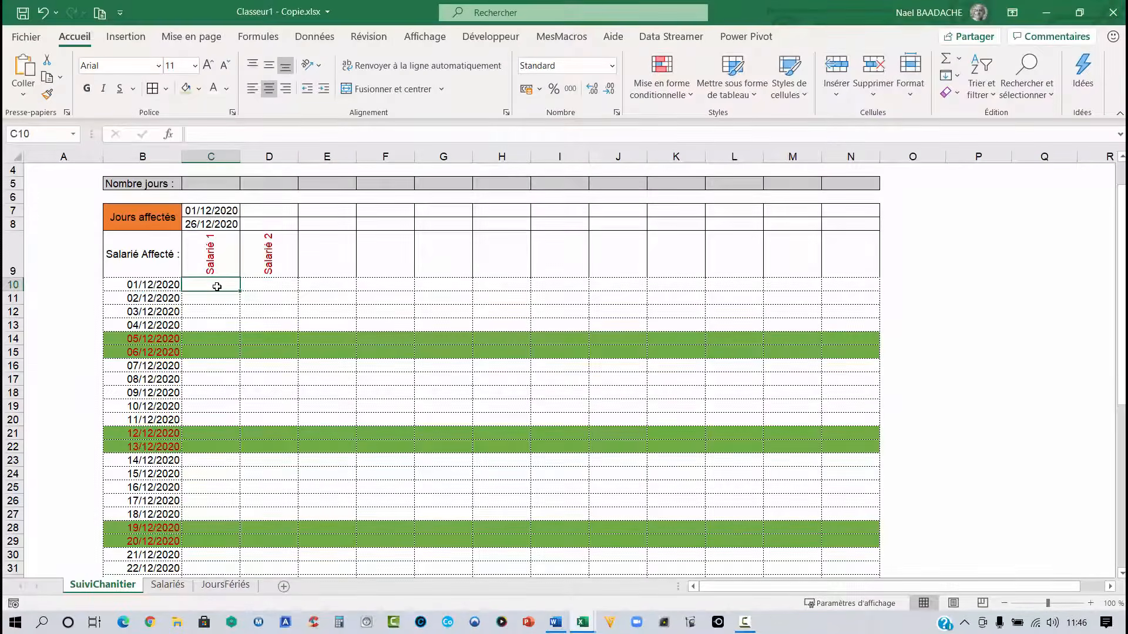
pyautogui.scroll(-4, 217, 287)
pyautogui.moveTo(139, 414); pyautogui.dragTo(838, 409)
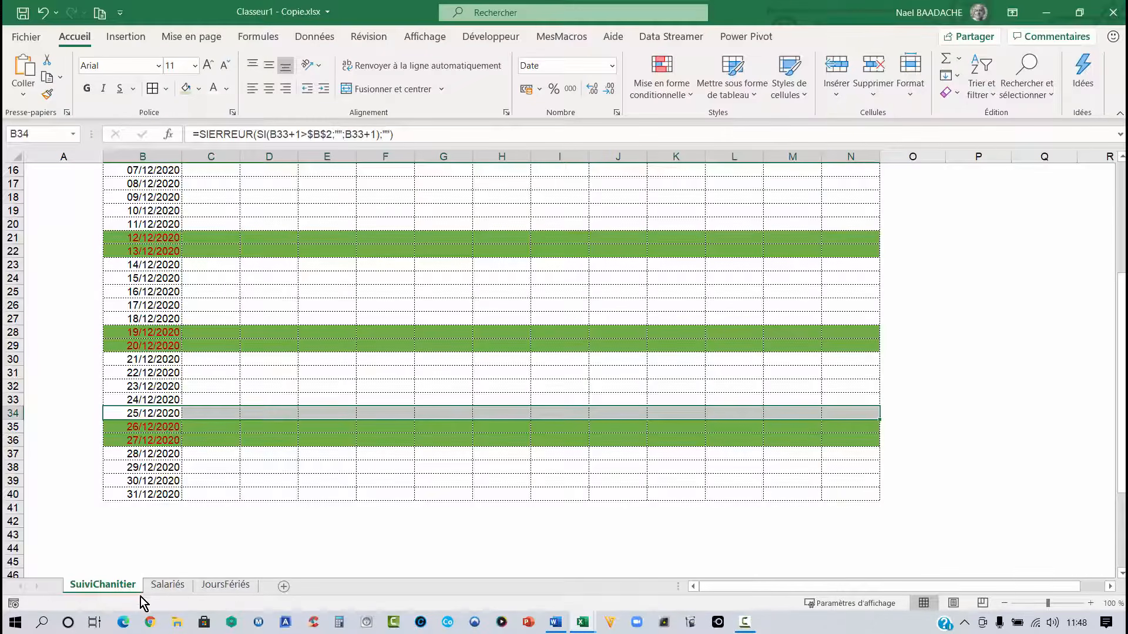
# - On the JoursFériés sheet, enter =ANNEE(AUJOURDHUI()) in A1 as the holiday year
pyautogui.click(231, 586)
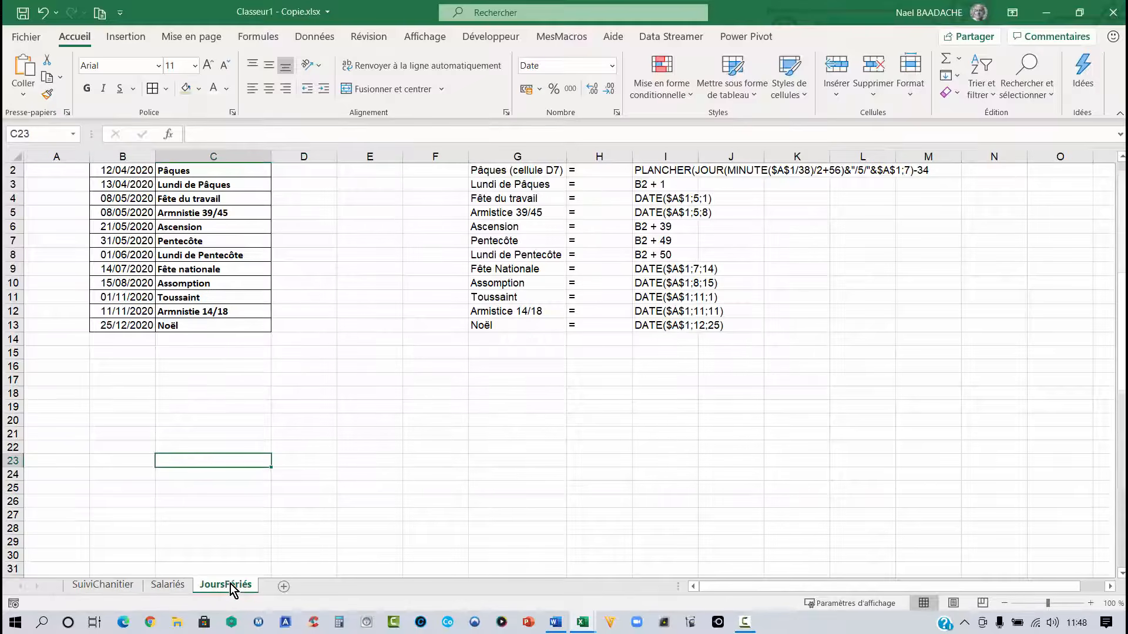
pyautogui.click(189, 379)
pyautogui.scroll(1, 189, 377)
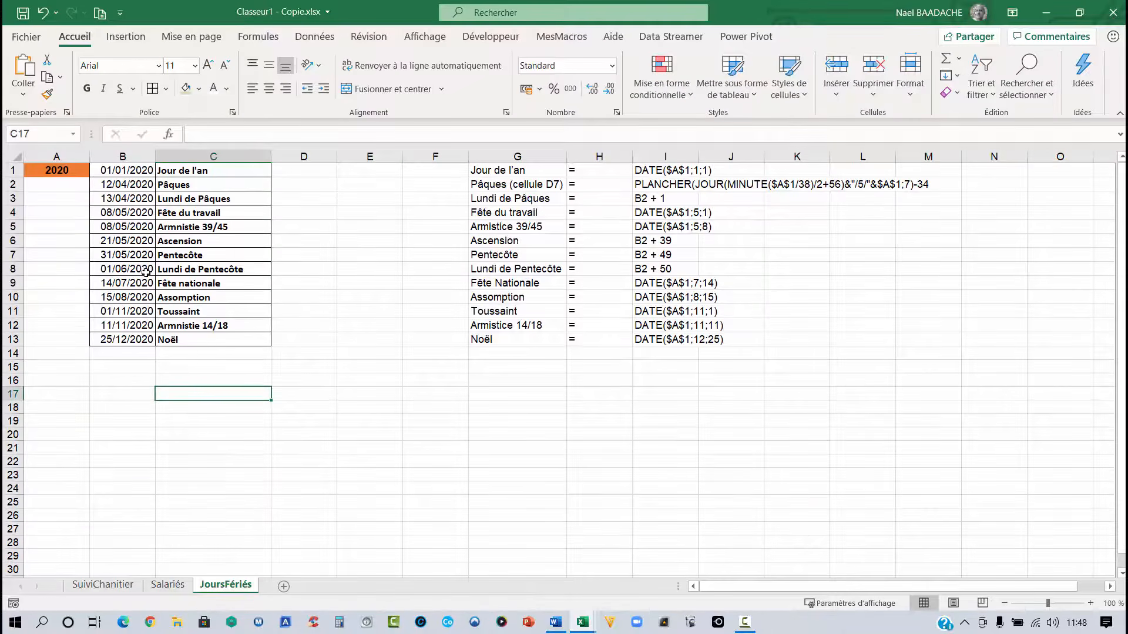
pyautogui.click(50, 172)
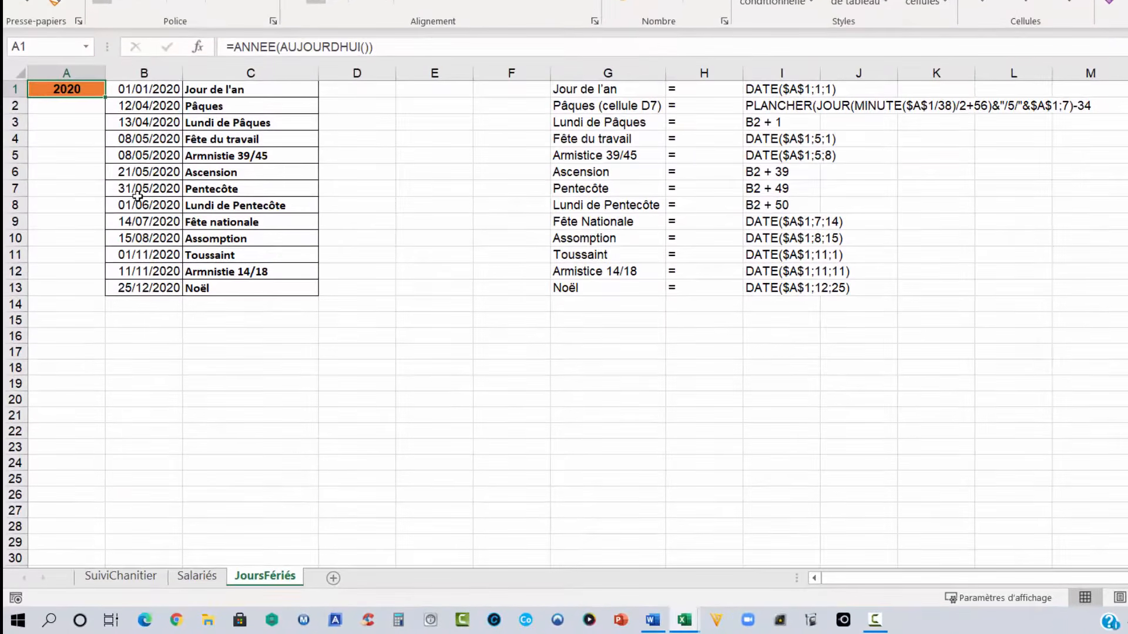
pyautogui.write('=')
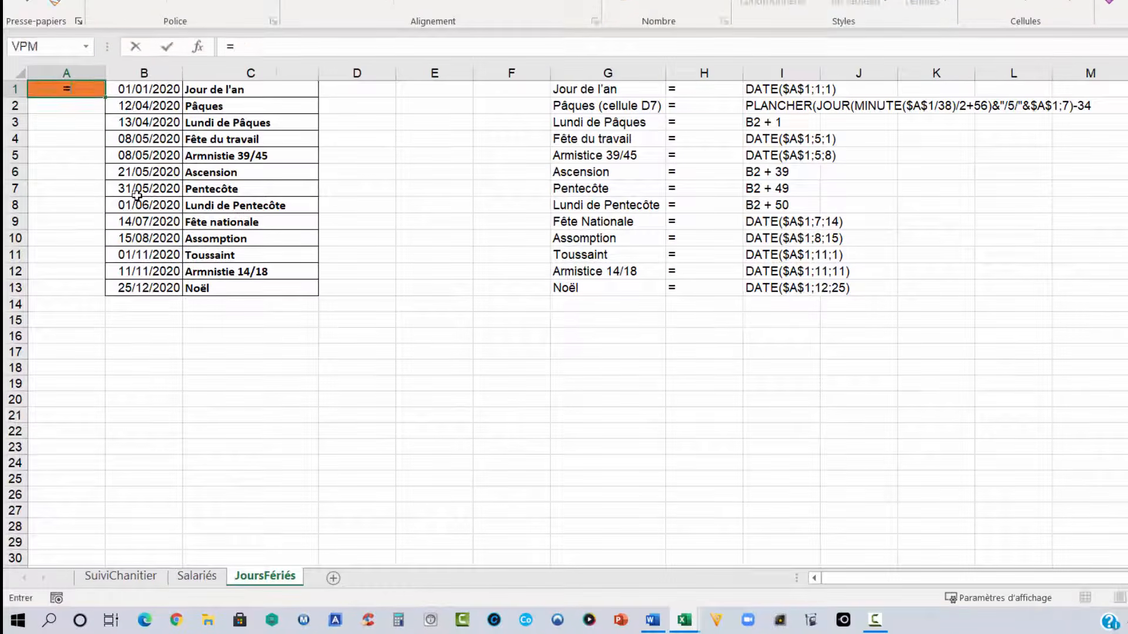
pyautogui.write('ann')
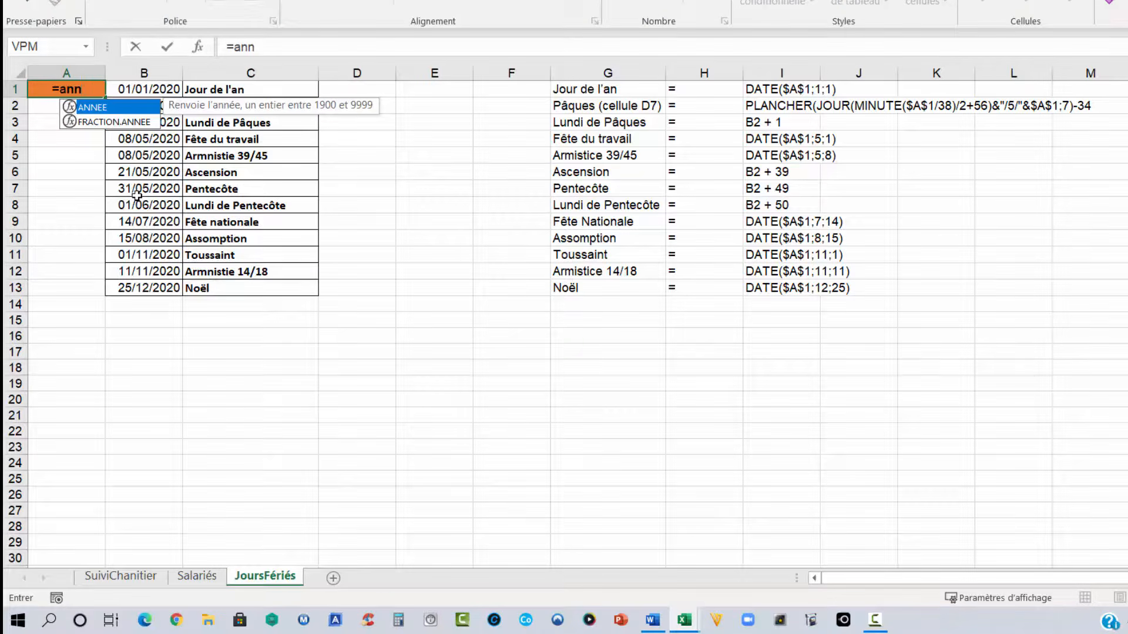
pyautogui.doubleClick(117, 108)
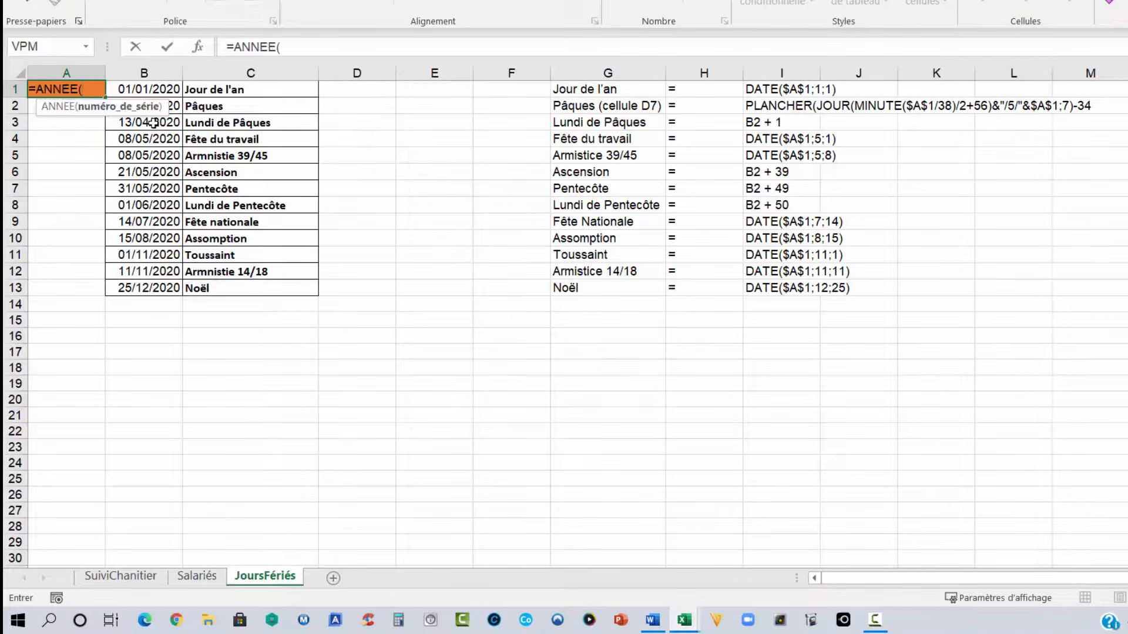
pyautogui.write('aujour')
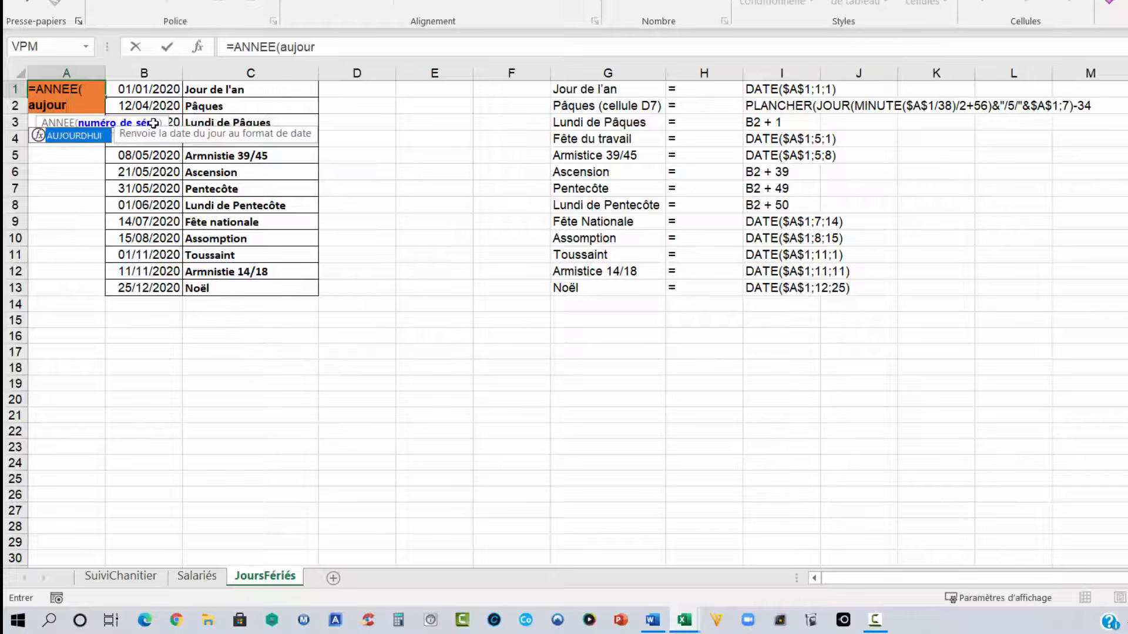
pyautogui.doubleClick(69, 137)
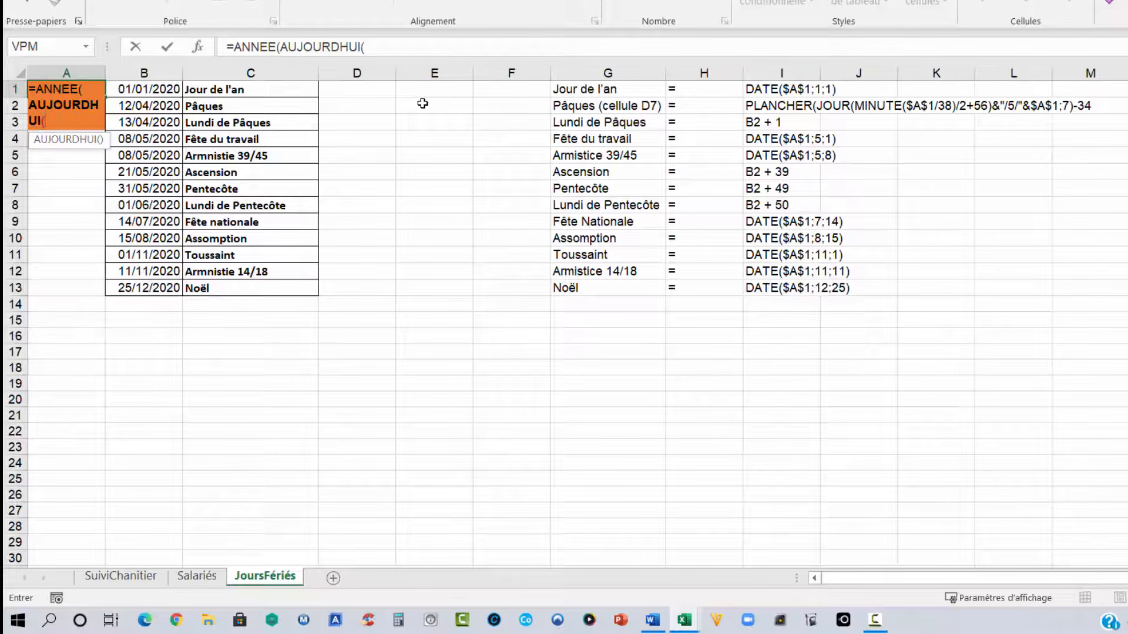
pyautogui.write(')')
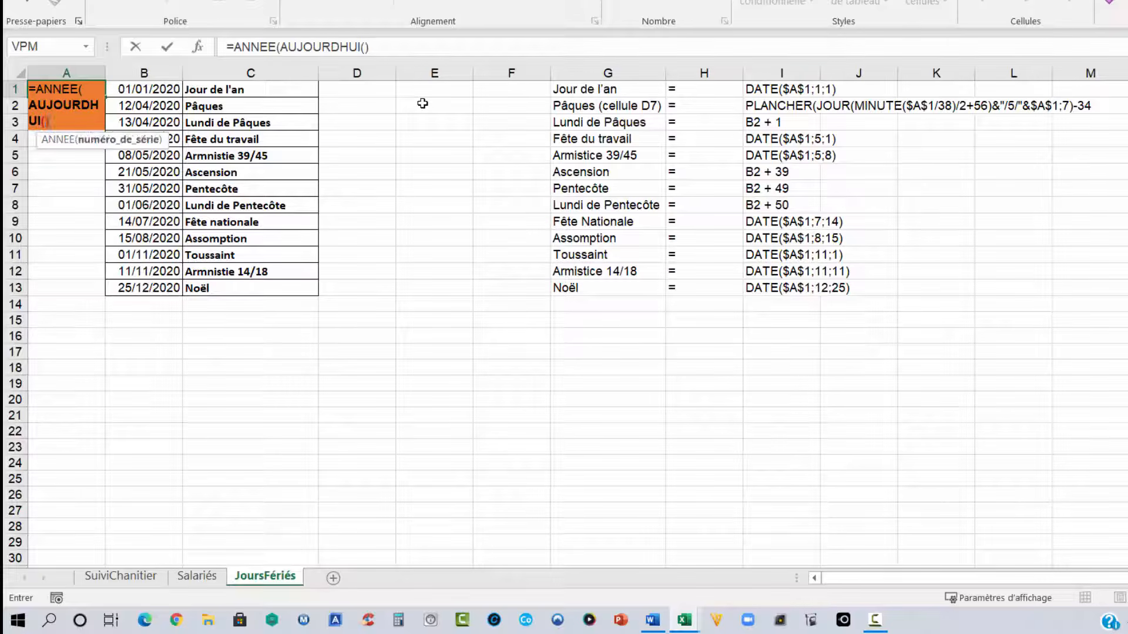
pyautogui.write(')')
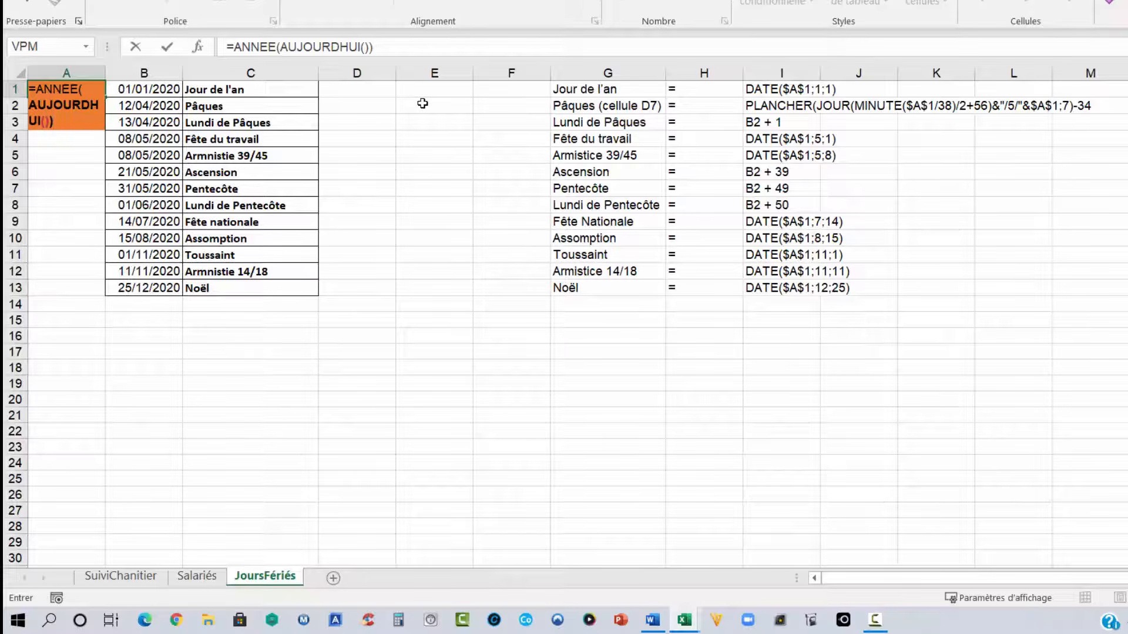
pyautogui.hotkey('ctrl', 'Return')
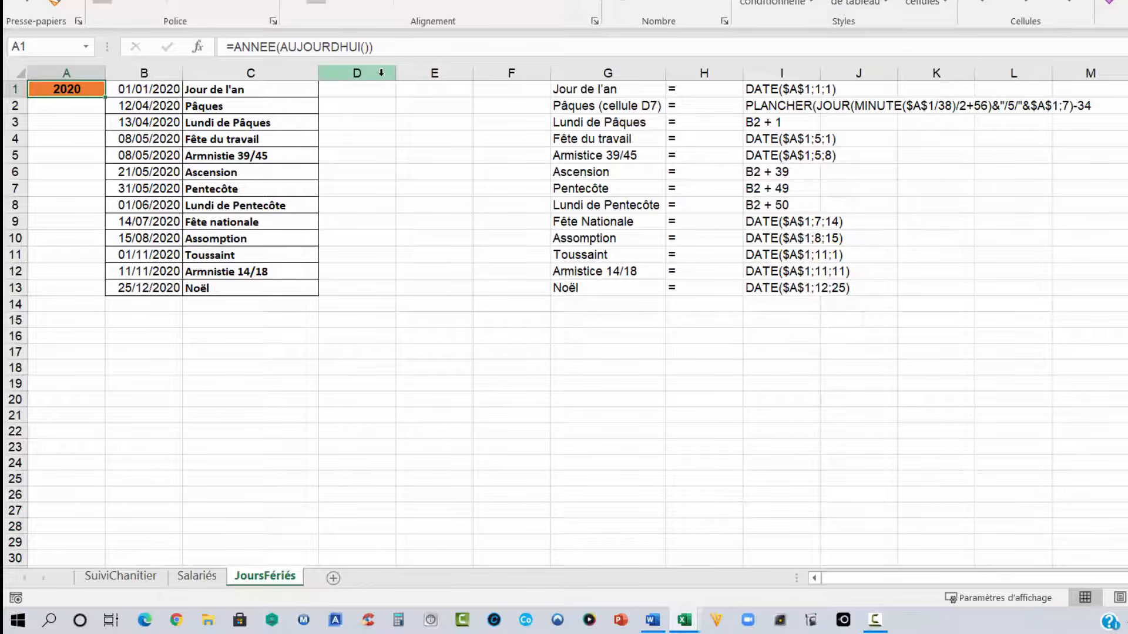
# - Enter 2021 in A1 to test the holiday dates, then undo that change
pyautogui.write('2021')
pyautogui.press('Return')
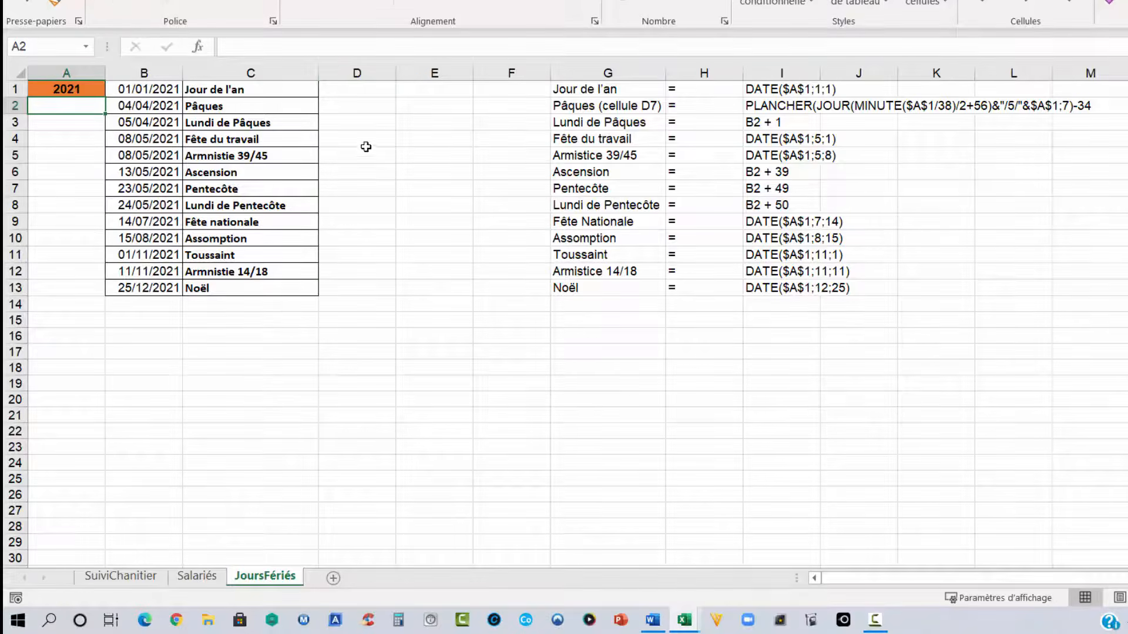
pyautogui.moveTo(163, 91); pyautogui.dragTo(160, 287)
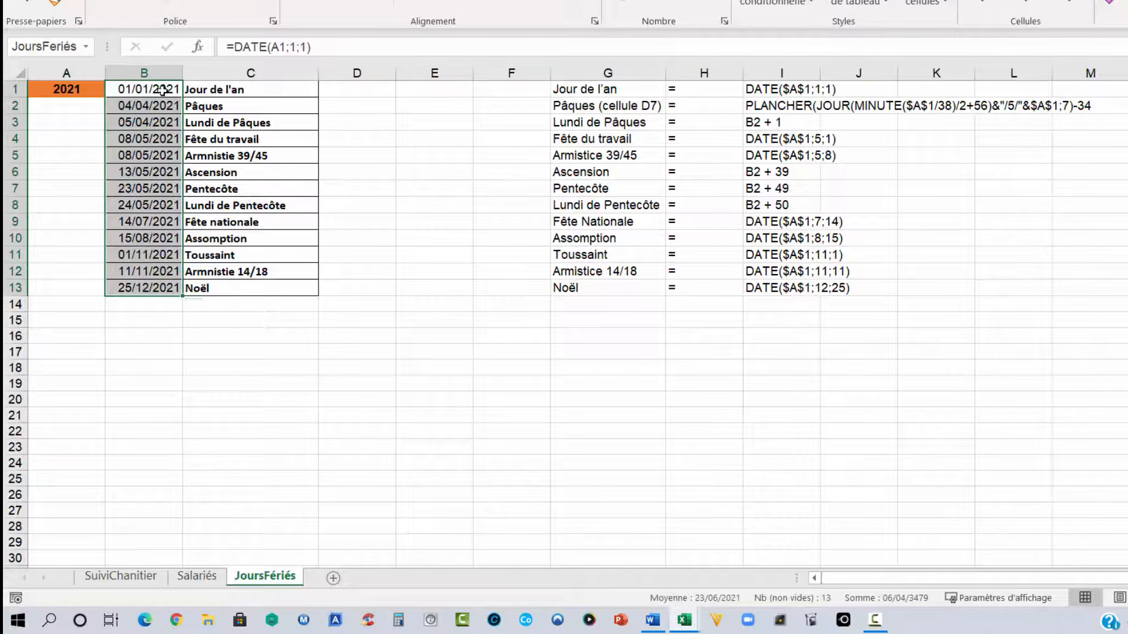
pyautogui.click(76, 92)
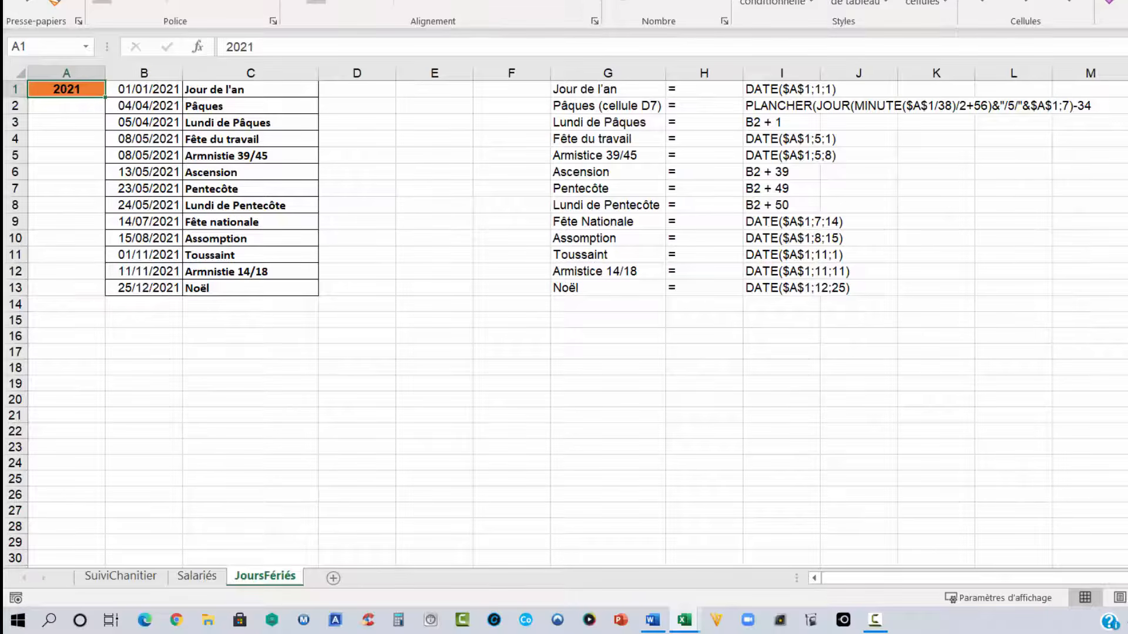
pyautogui.hotkey('ctrl', 'z')
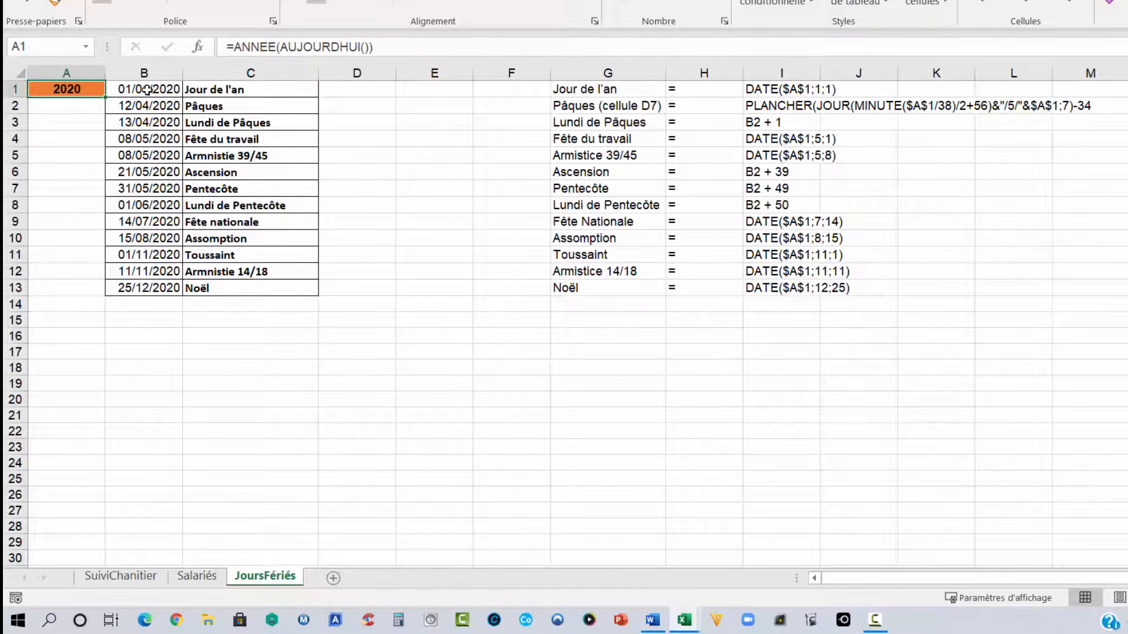
# - Enter =DATE(A1;1;1) in B1 as the New Year's Day date
pyautogui.click(149, 90)
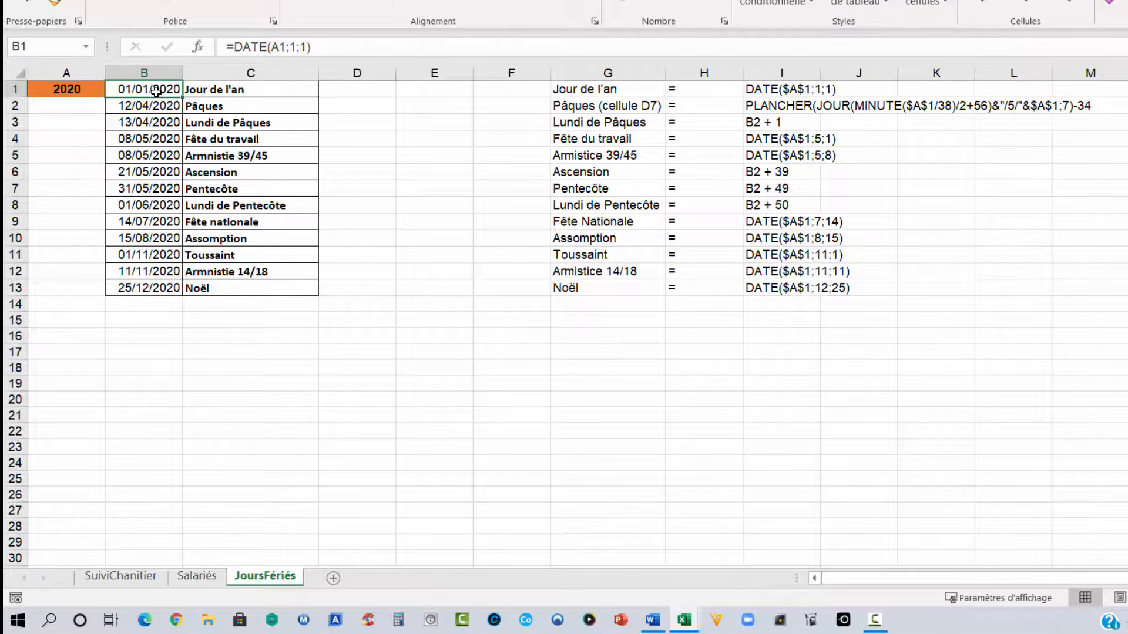
pyautogui.moveTo(614, 93); pyautogui.dragTo(1111, 299)
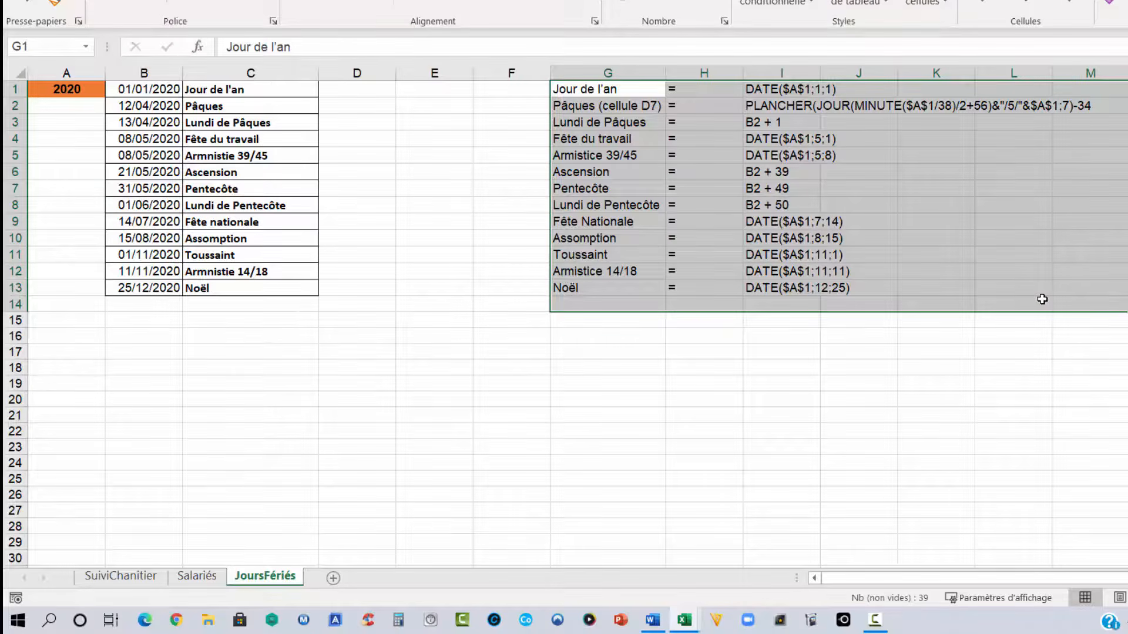
pyautogui.keyDown('ctrl'); pyautogui.scroll(4, 818, 212); pyautogui.keyUp('ctrl')
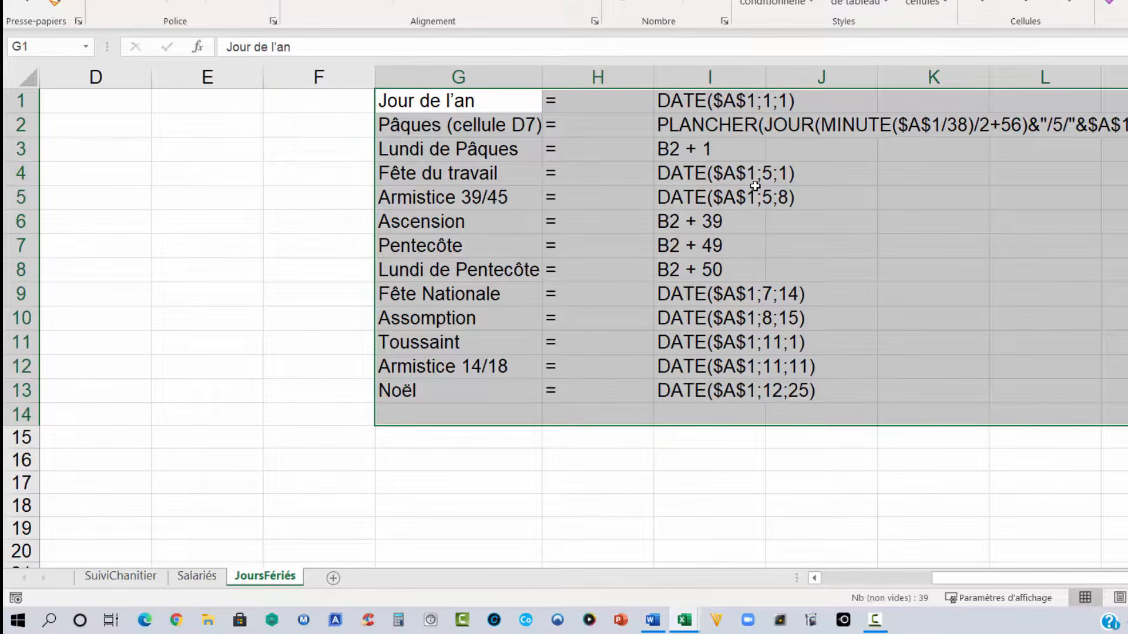
pyautogui.keyDown('ctrl'); pyautogui.scroll(-4, 755, 186); pyautogui.keyUp('ctrl')
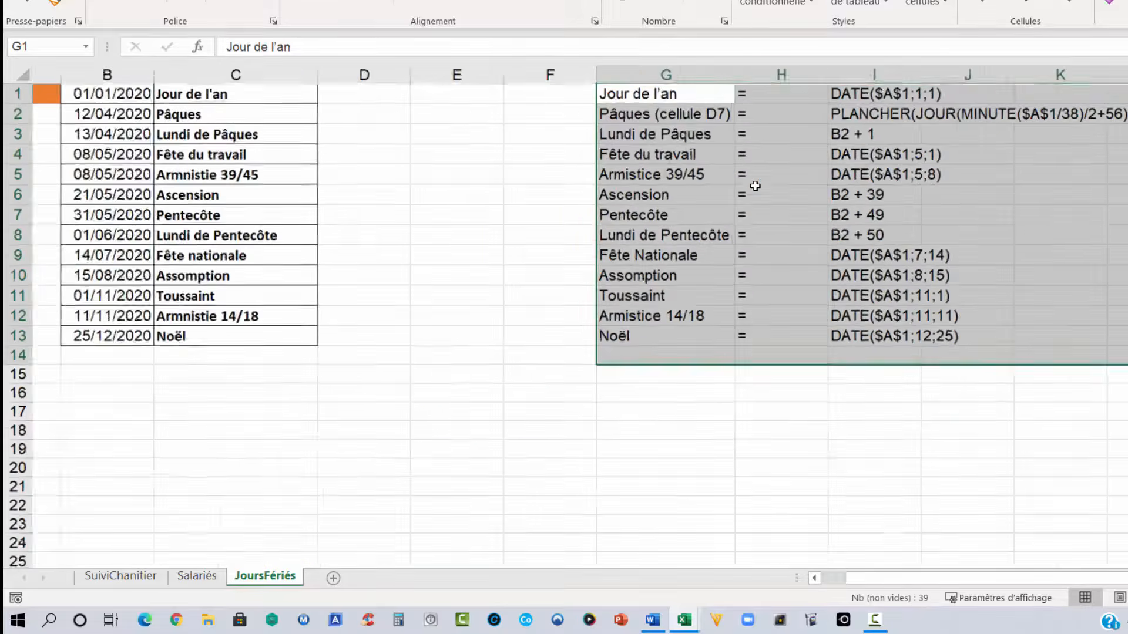
pyautogui.click(127, 91)
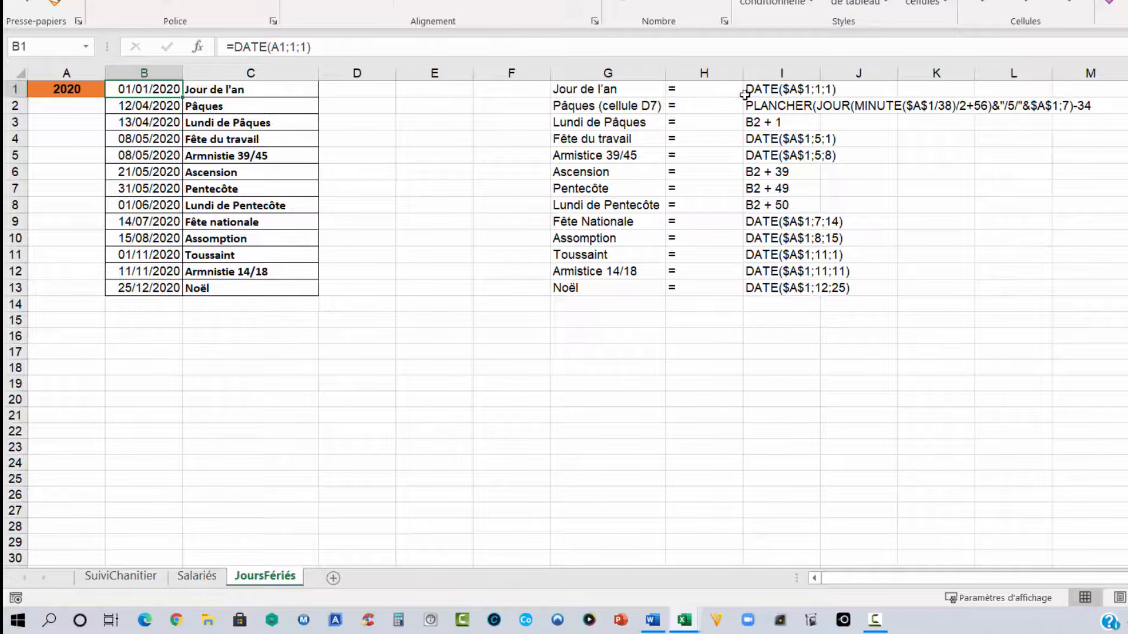
pyautogui.write('=date')
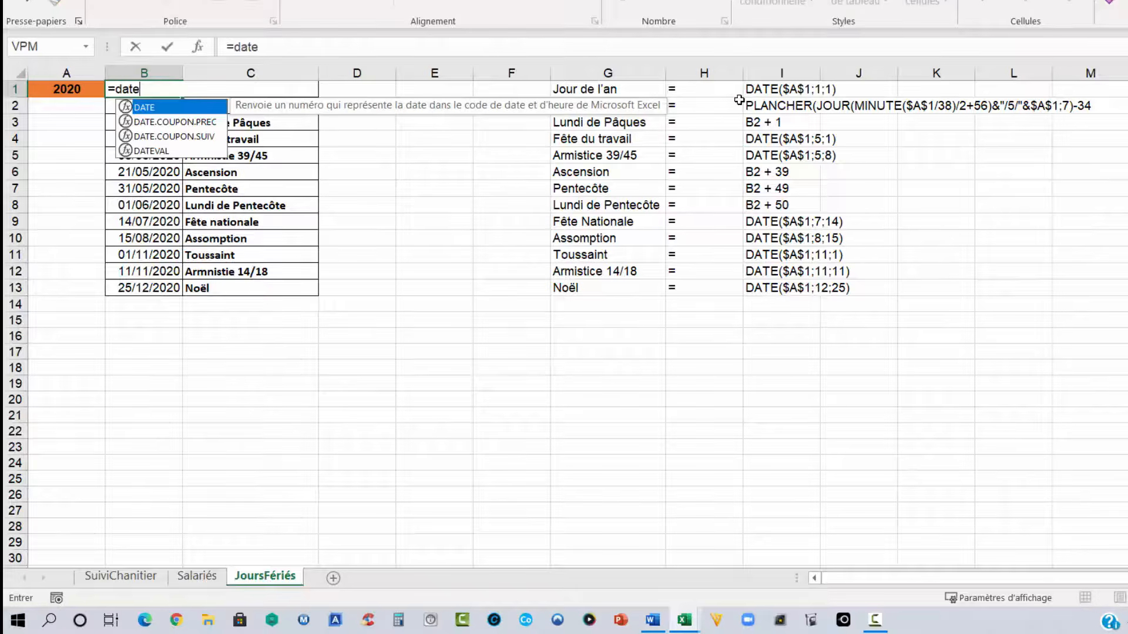
pyautogui.write('(')
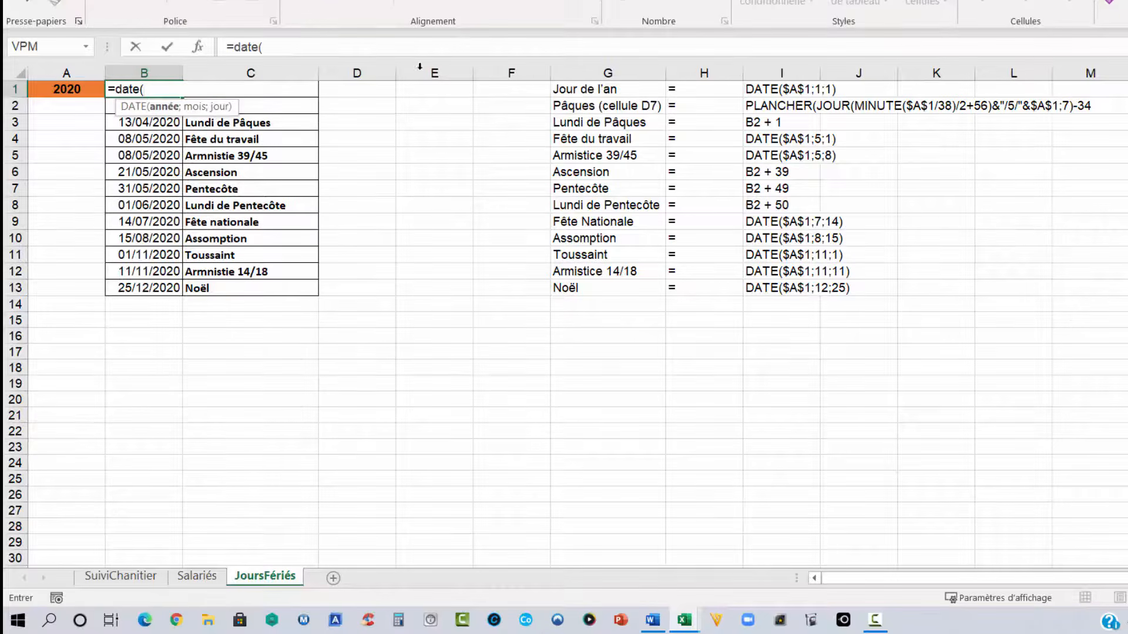
pyautogui.click(72, 89)
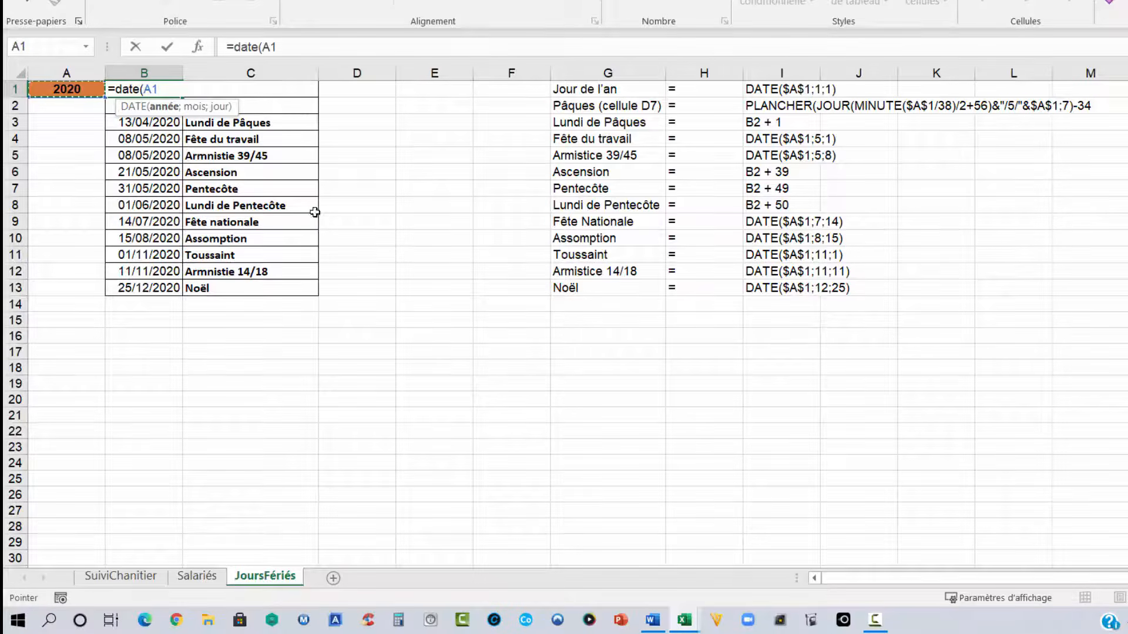
pyautogui.write(';')
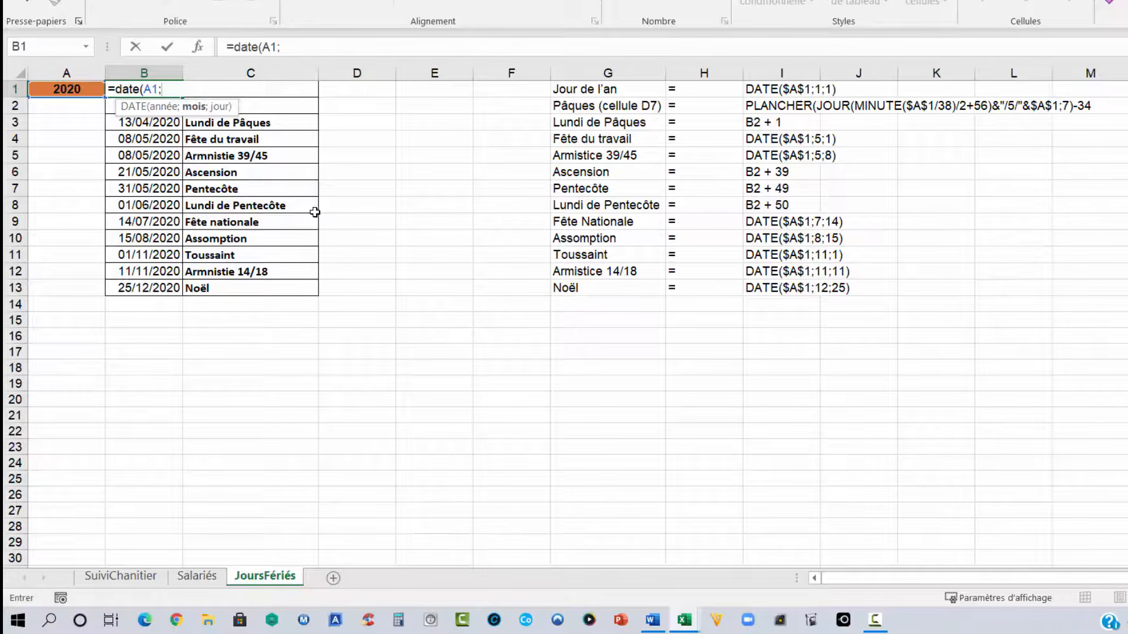
pyautogui.write('1;1)')
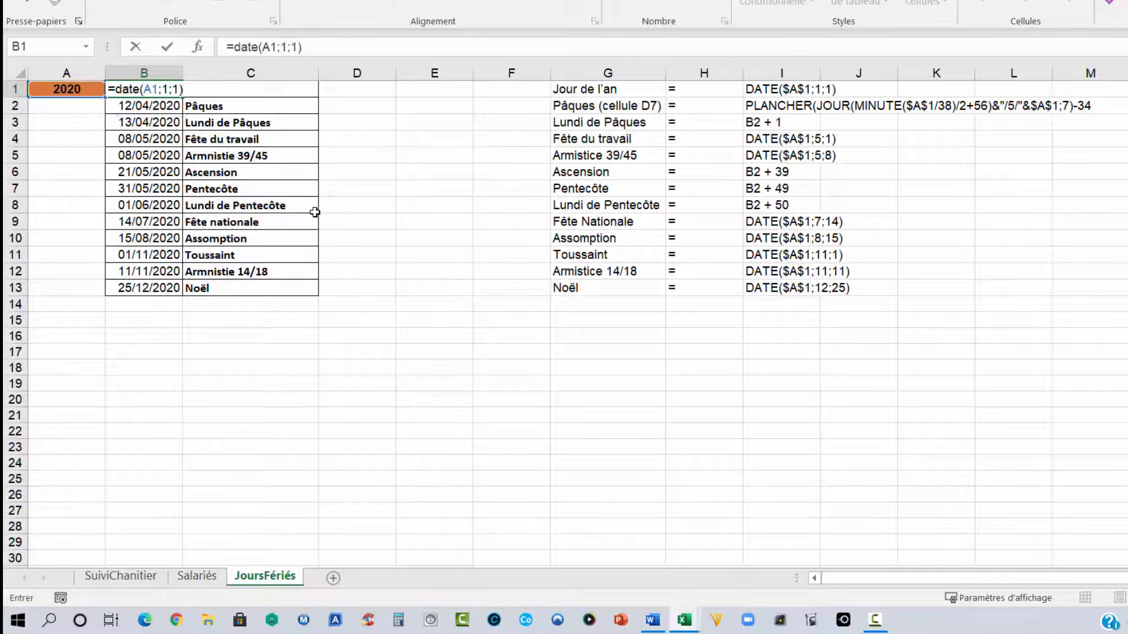
pyautogui.press('Return')
pyautogui.press('Up')
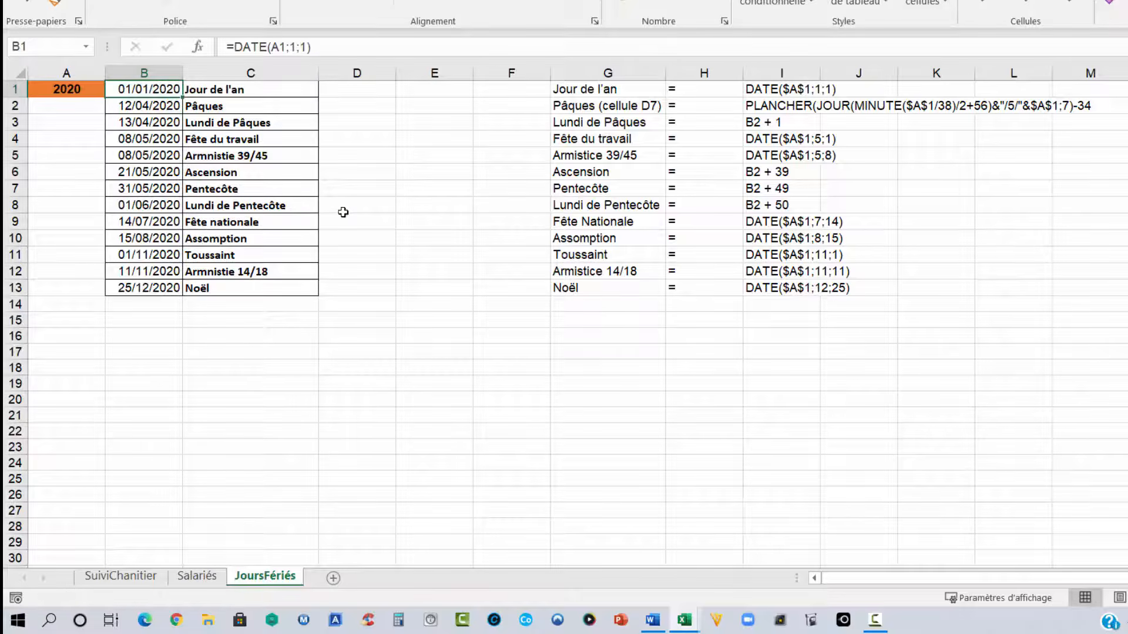
# - Examine the Pâques formula and the JoursFériés named range on B1:B13, then return to the SuiviChantier sheet
pyautogui.click(159, 106)
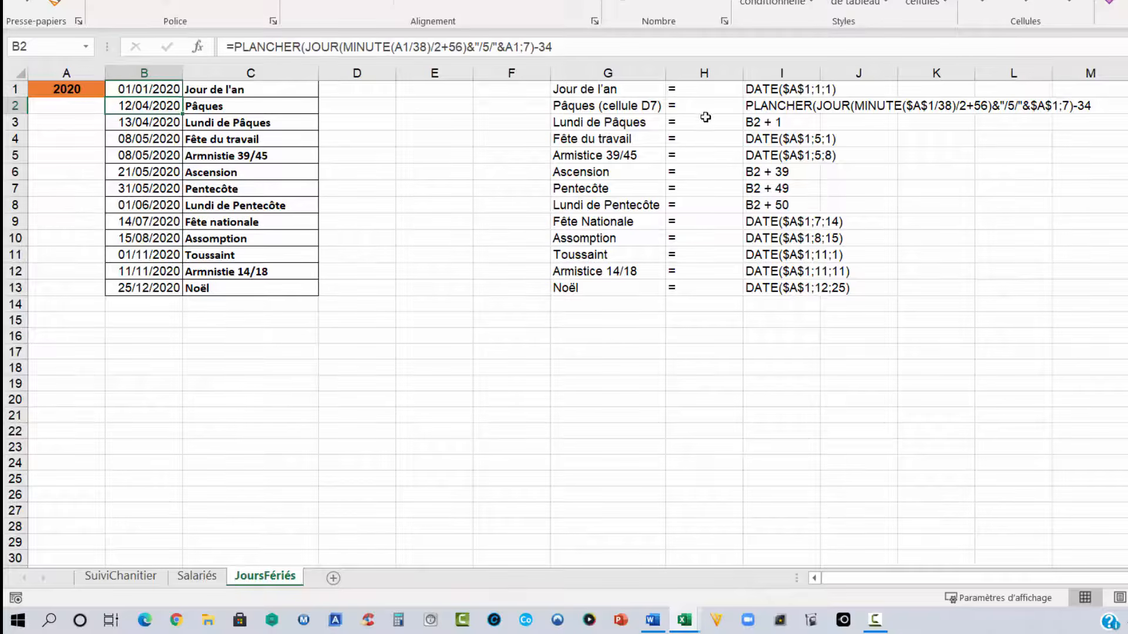
pyautogui.click(761, 107)
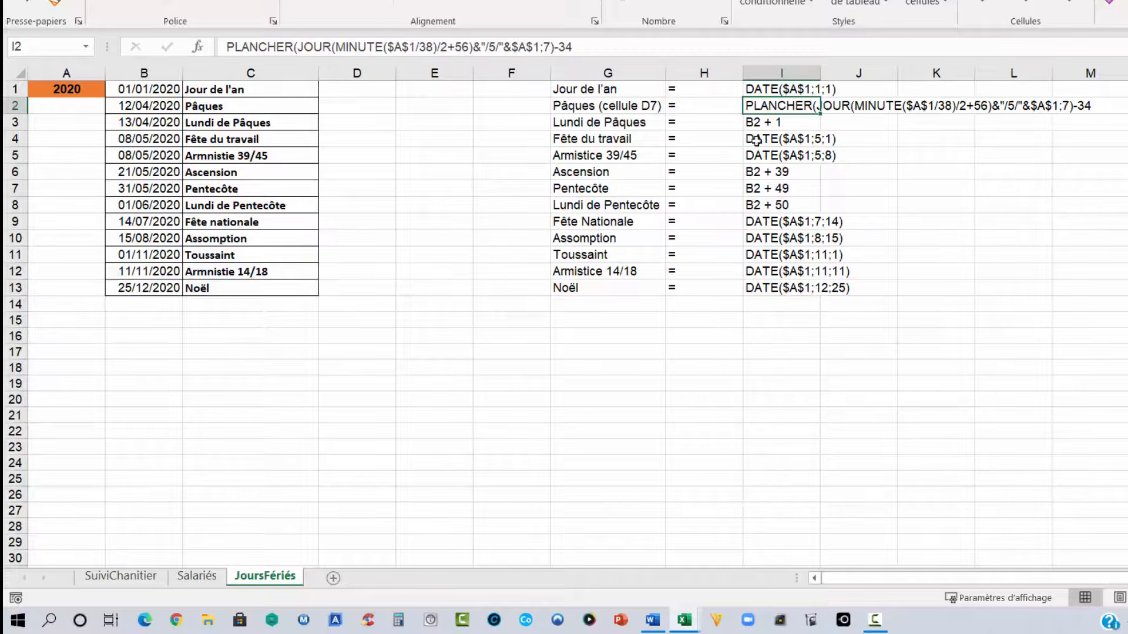
pyautogui.moveTo(151, 89); pyautogui.dragTo(151, 288)
pyautogui.moveTo(767, 90); pyautogui.dragTo(771, 285)
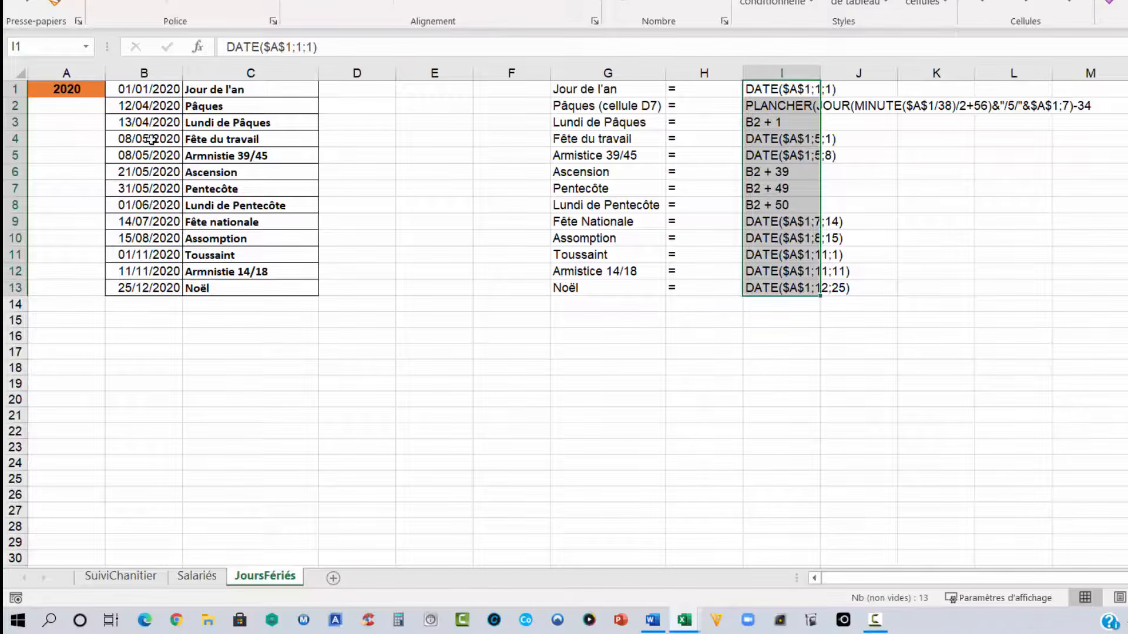
pyautogui.click(160, 93)
pyautogui.moveTo(159, 103); pyautogui.dragTo(154, 292)
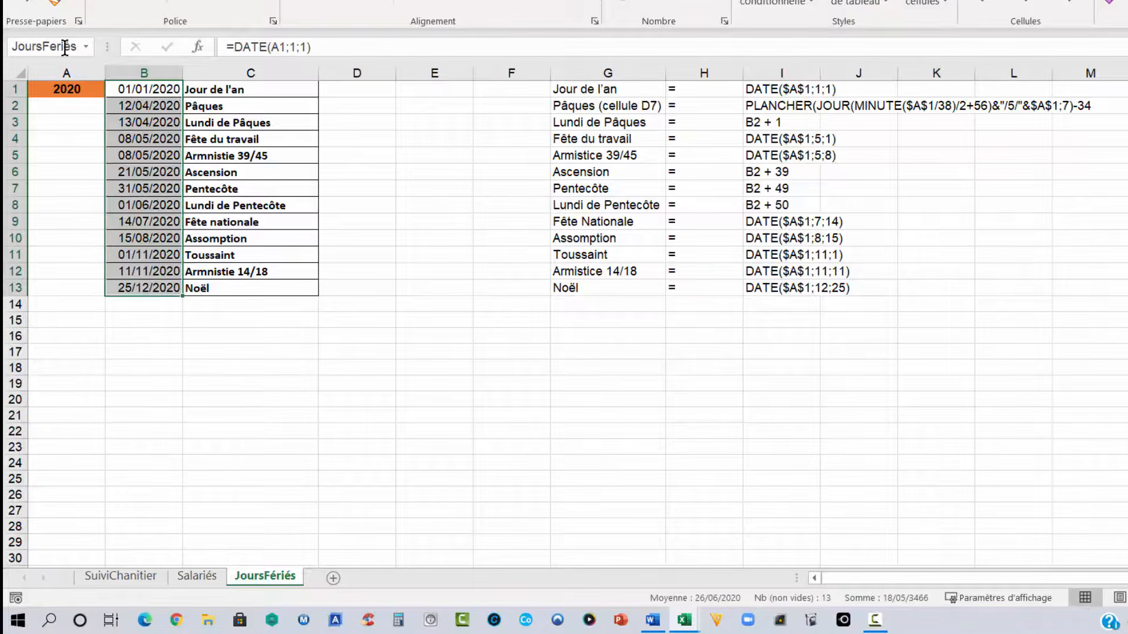
pyautogui.moveTo(147, 89); pyautogui.dragTo(147, 287)
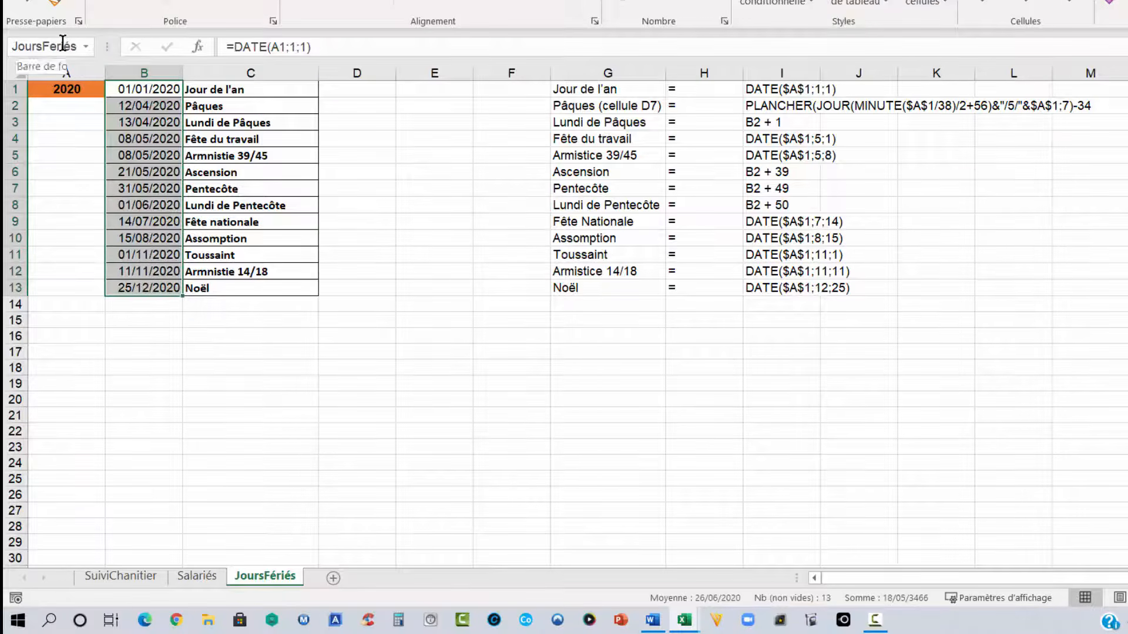
pyautogui.moveTo(143, 89); pyautogui.dragTo(141, 286)
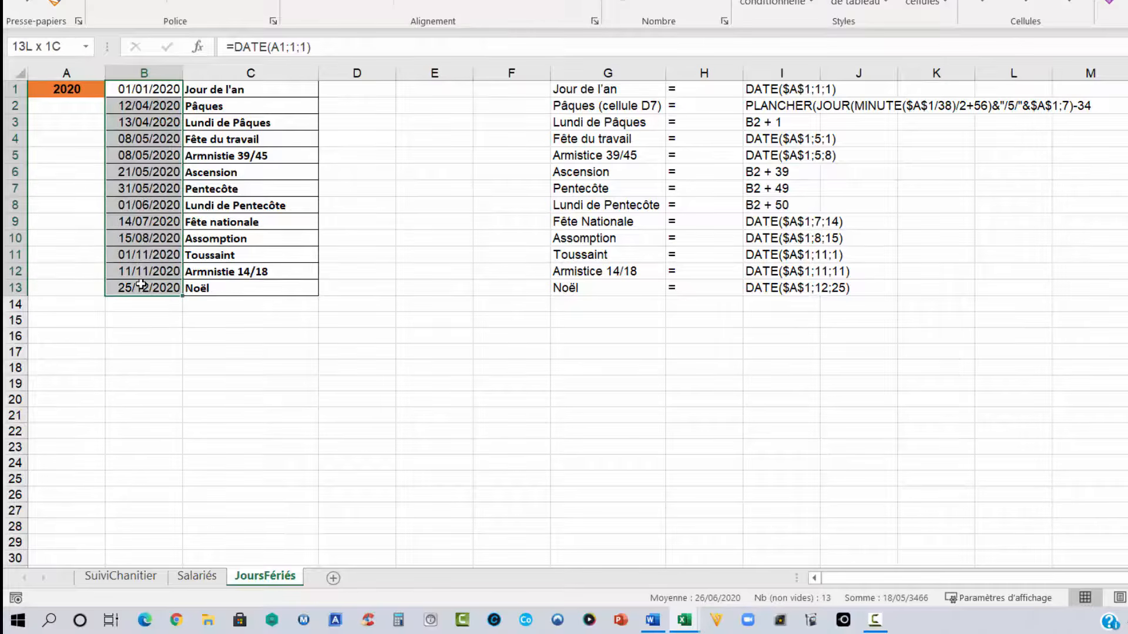
pyautogui.click(76, 46)
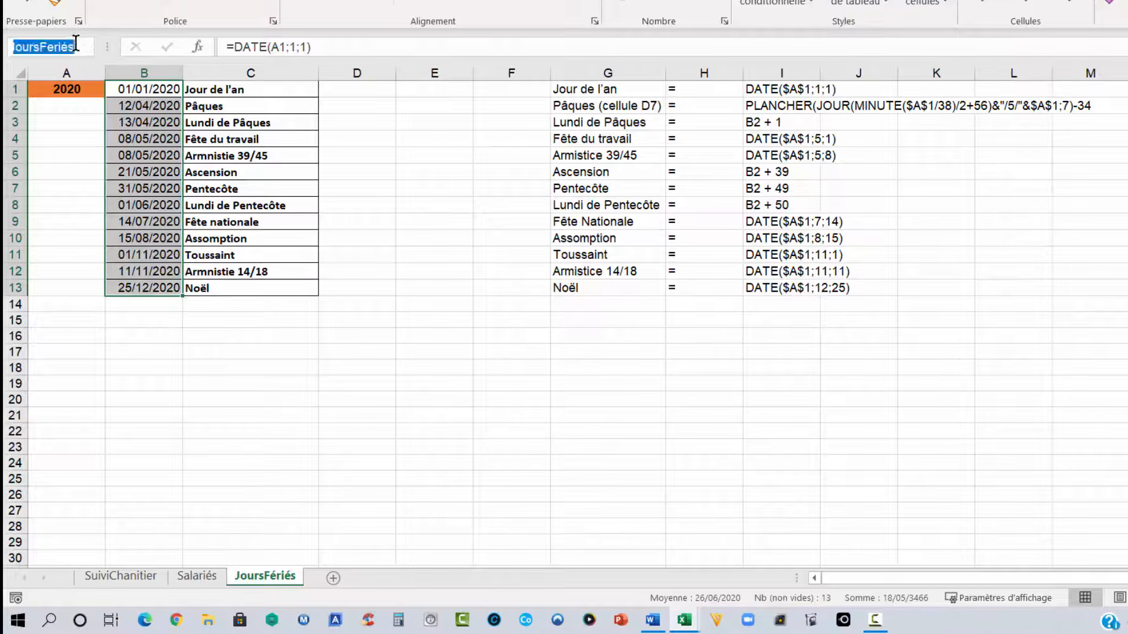
pyautogui.press('Return')
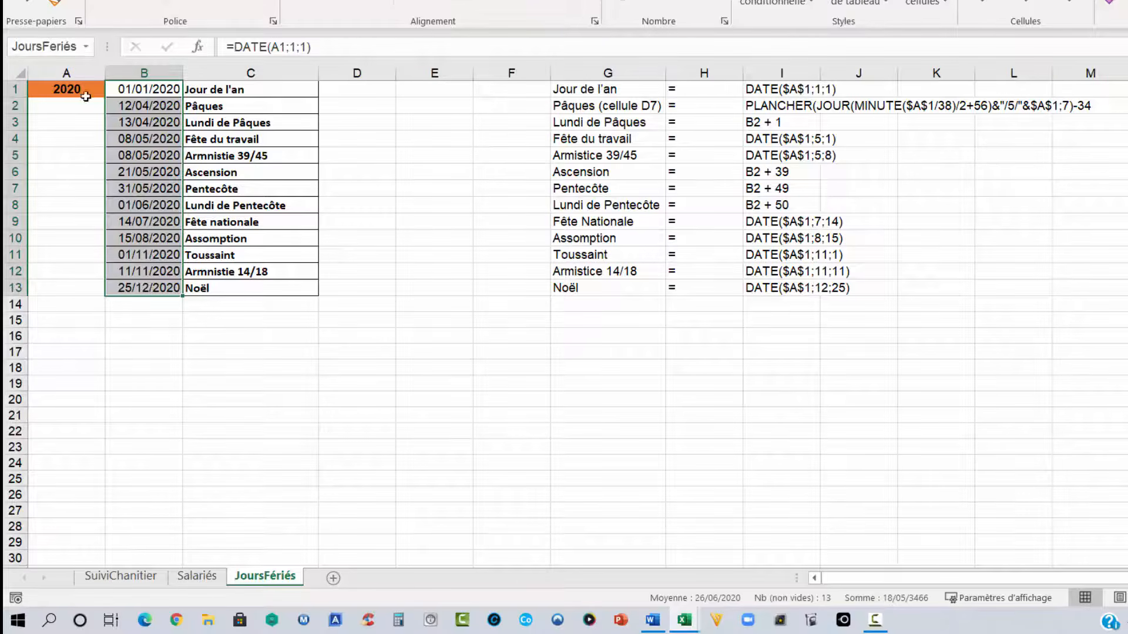
pyautogui.click(133, 576)
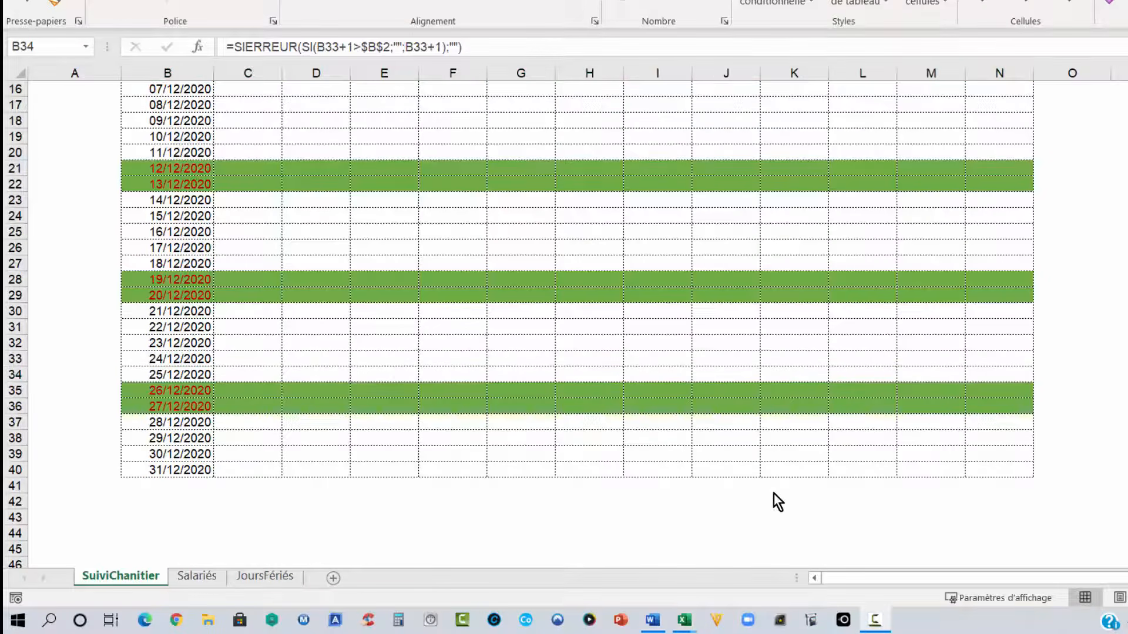
# - Select the calendar grid B10:N40 as the range for the public holiday highlight
pyautogui.scroll(5, 560, 432)
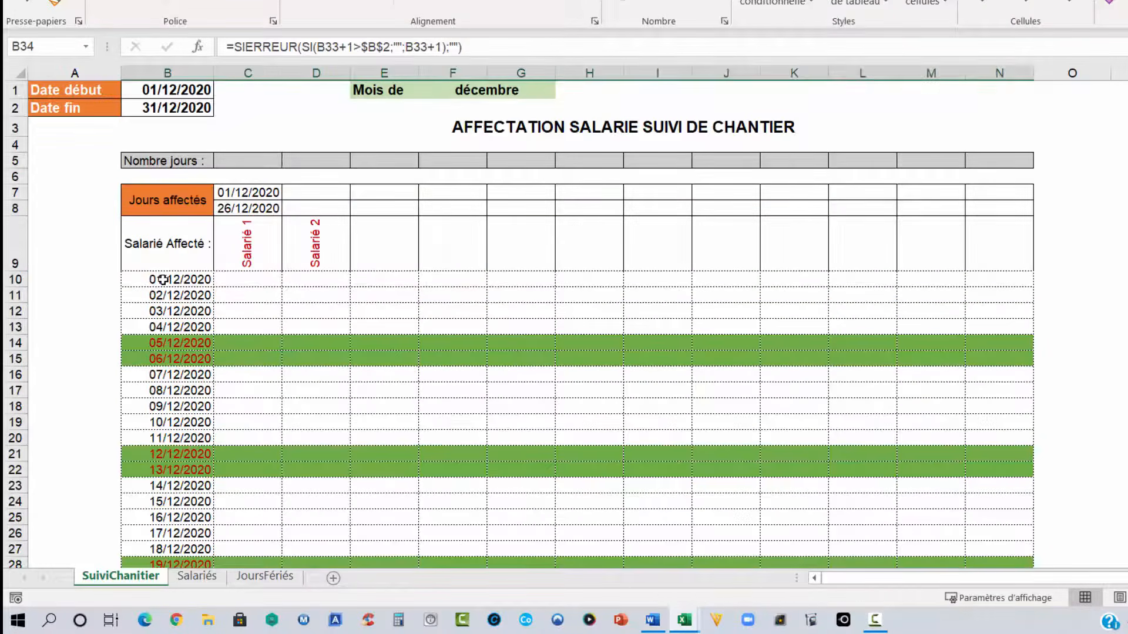
pyautogui.moveTo(167, 280); pyautogui.dragTo(1016, 522)
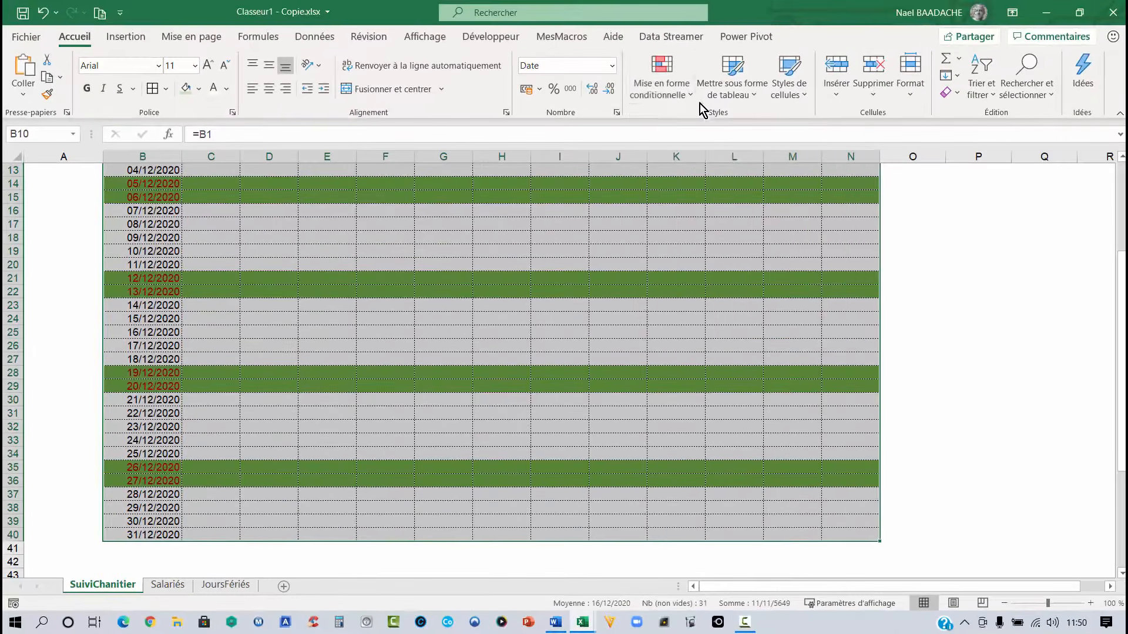
pyautogui.click(692, 97)
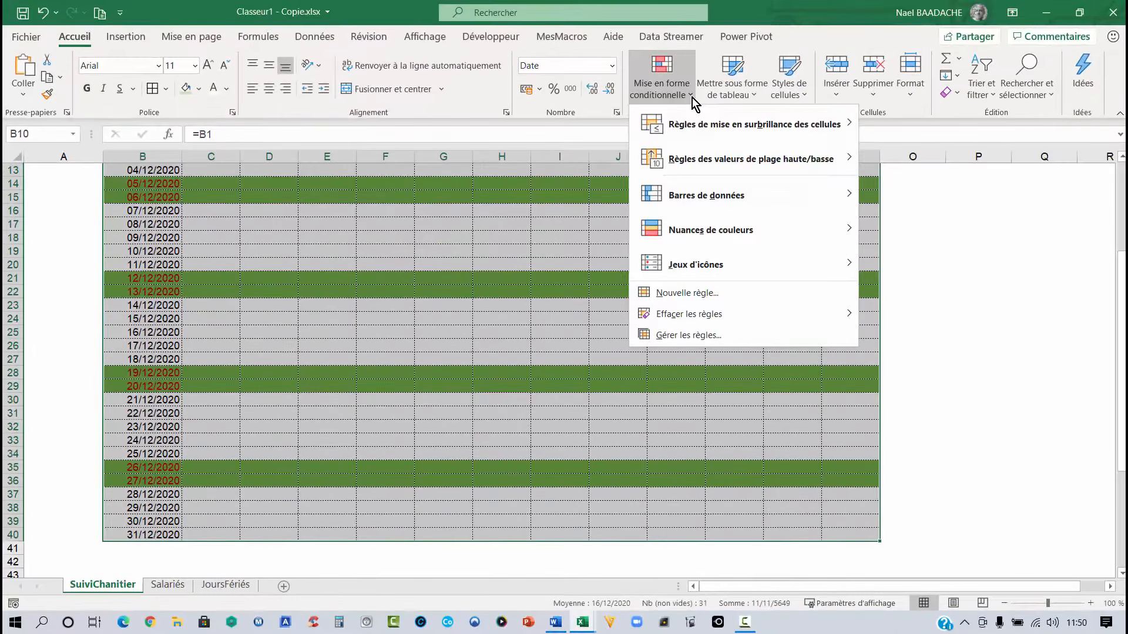
pyautogui.click(694, 295)
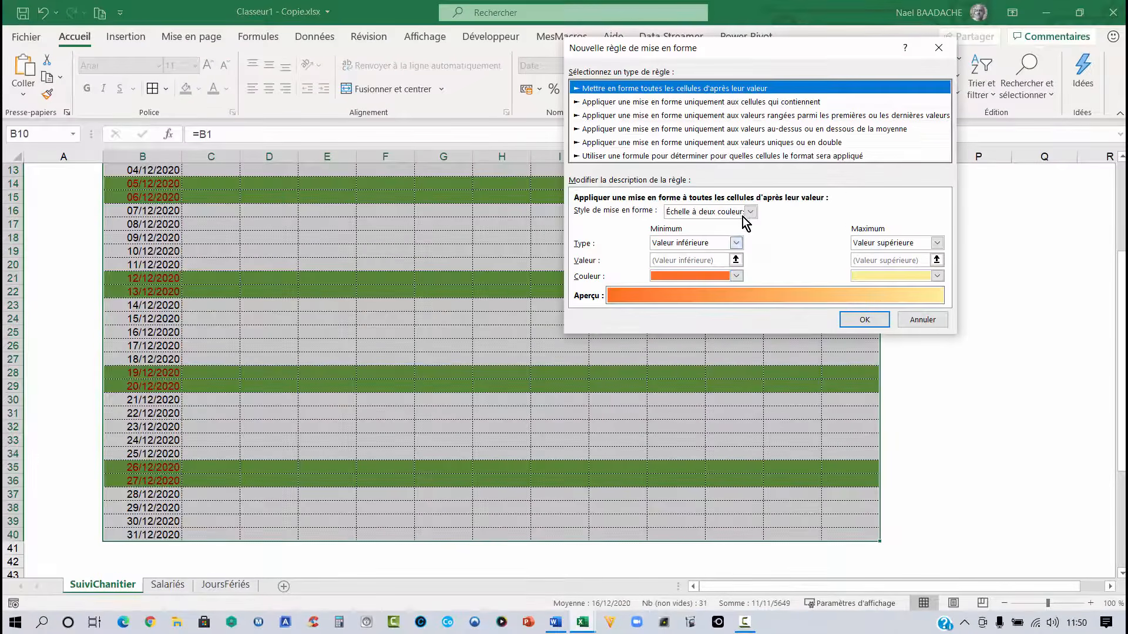
pyautogui.click(922, 321)
# - Add a conditional formatting rule on the grid with formula =OU($B10=JoursFériés) and an orange fill for public holidays
pyautogui.scroll(1, 319, 353)
pyautogui.scroll(2, 319, 352)
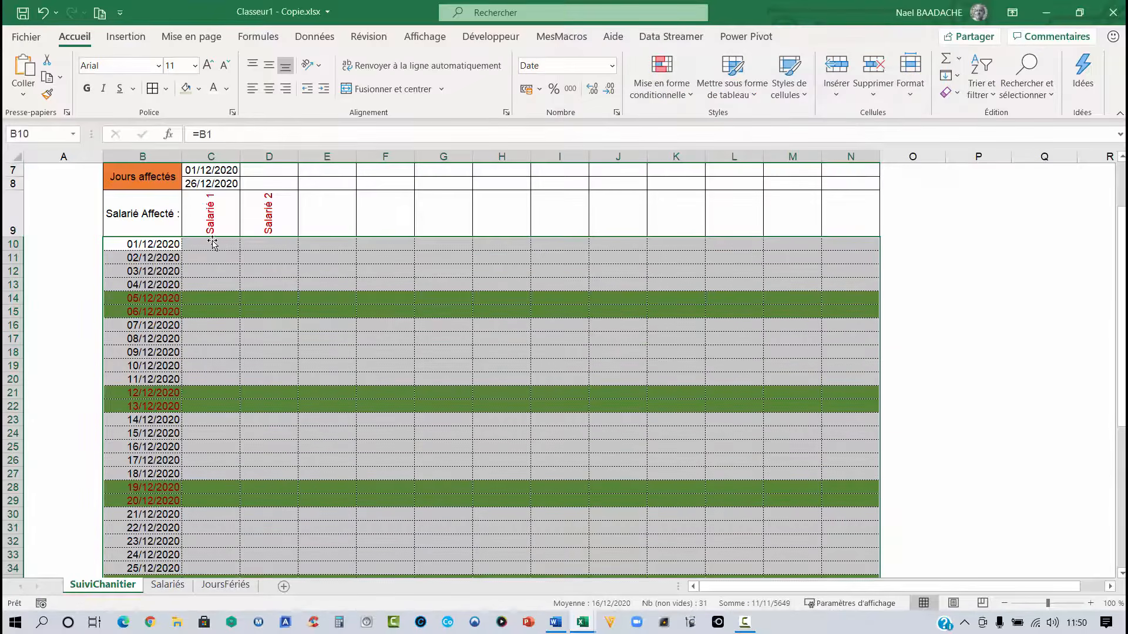
pyautogui.click(672, 91)
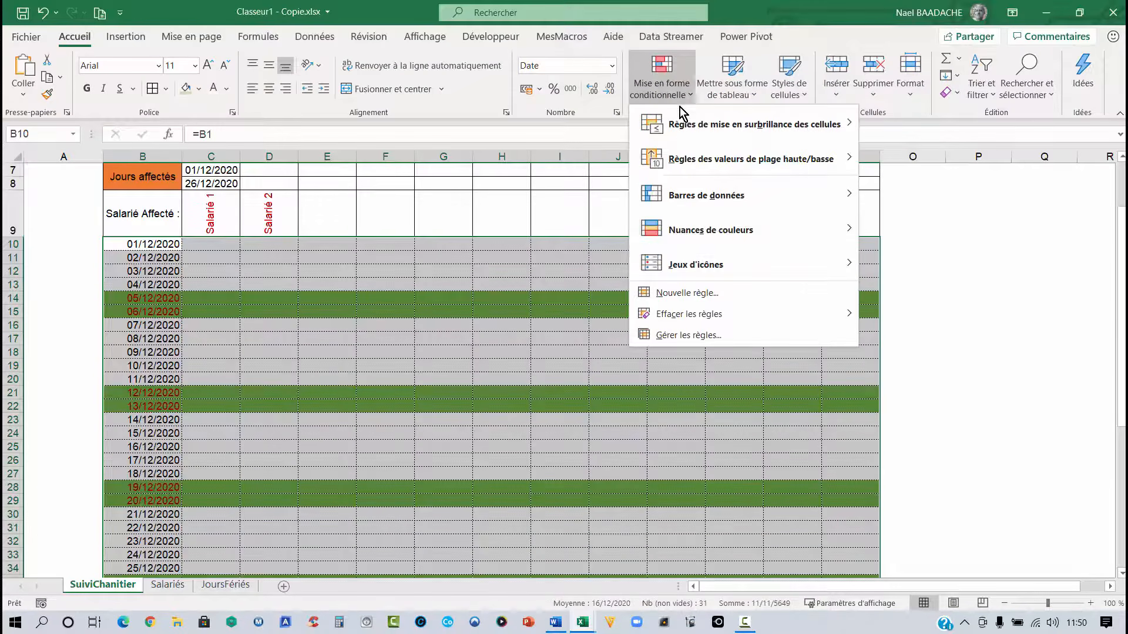
pyautogui.click(682, 297)
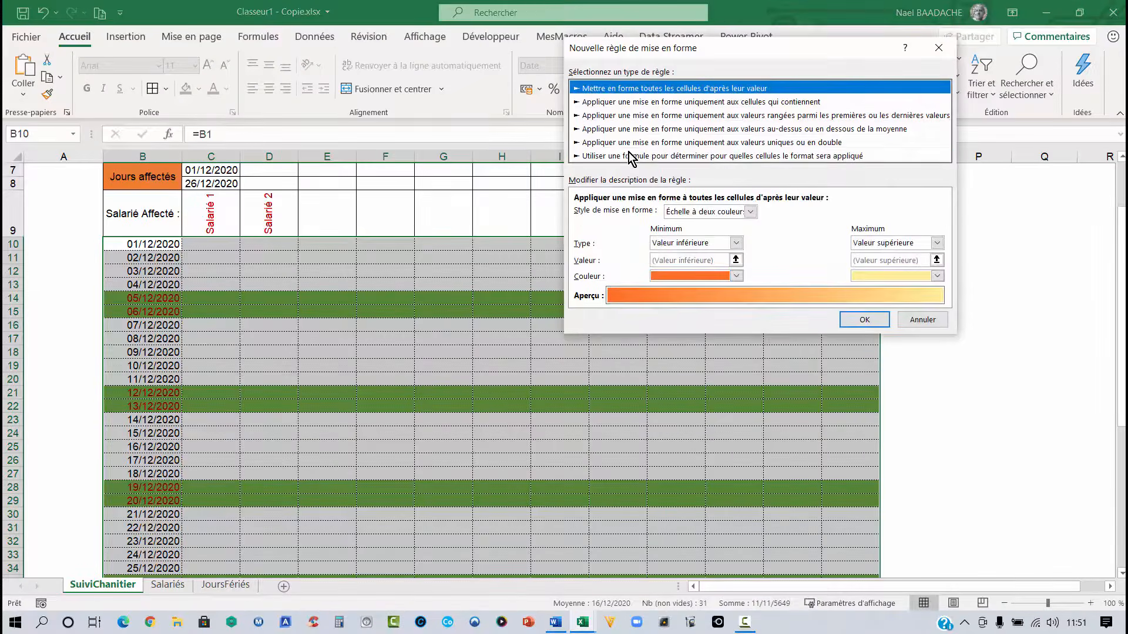
pyautogui.click(631, 157)
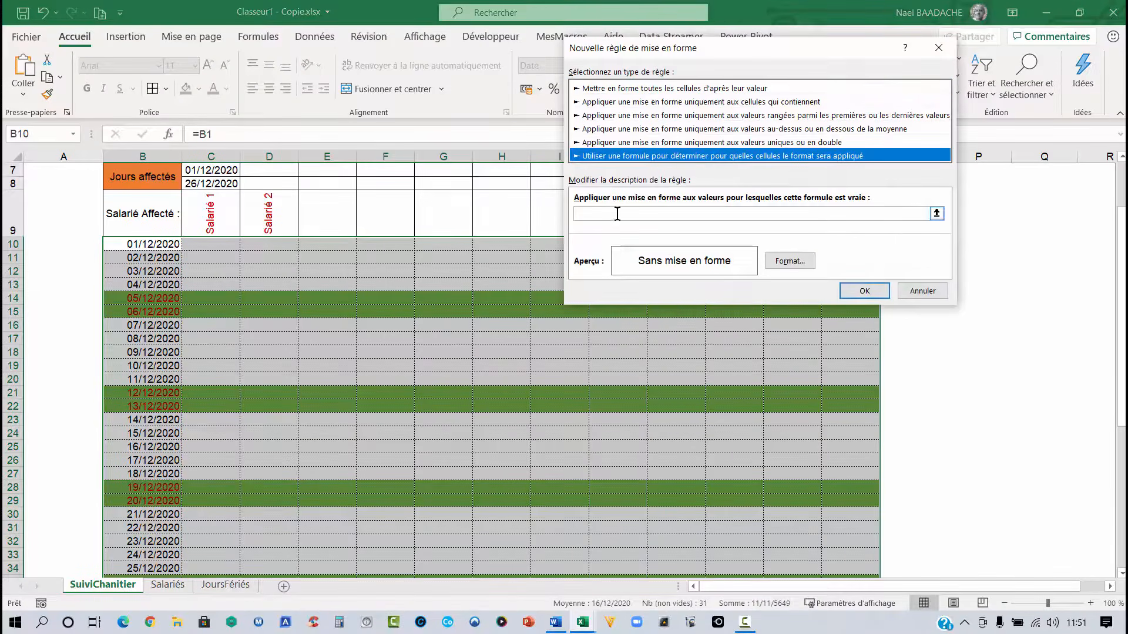
pyautogui.click(617, 213)
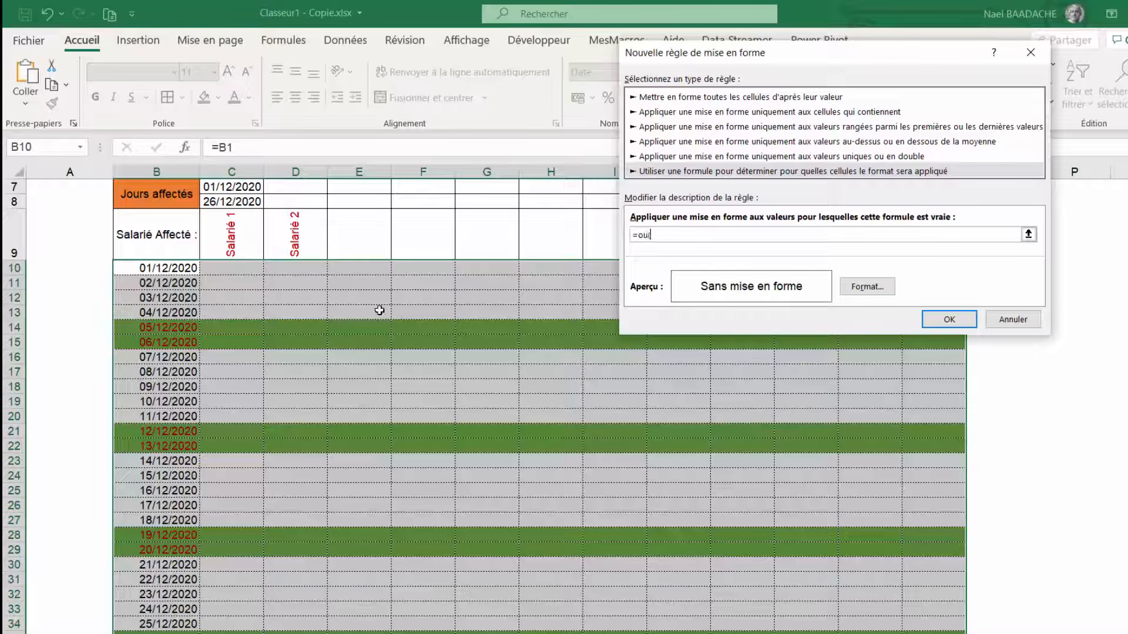
pyautogui.click(171, 270)
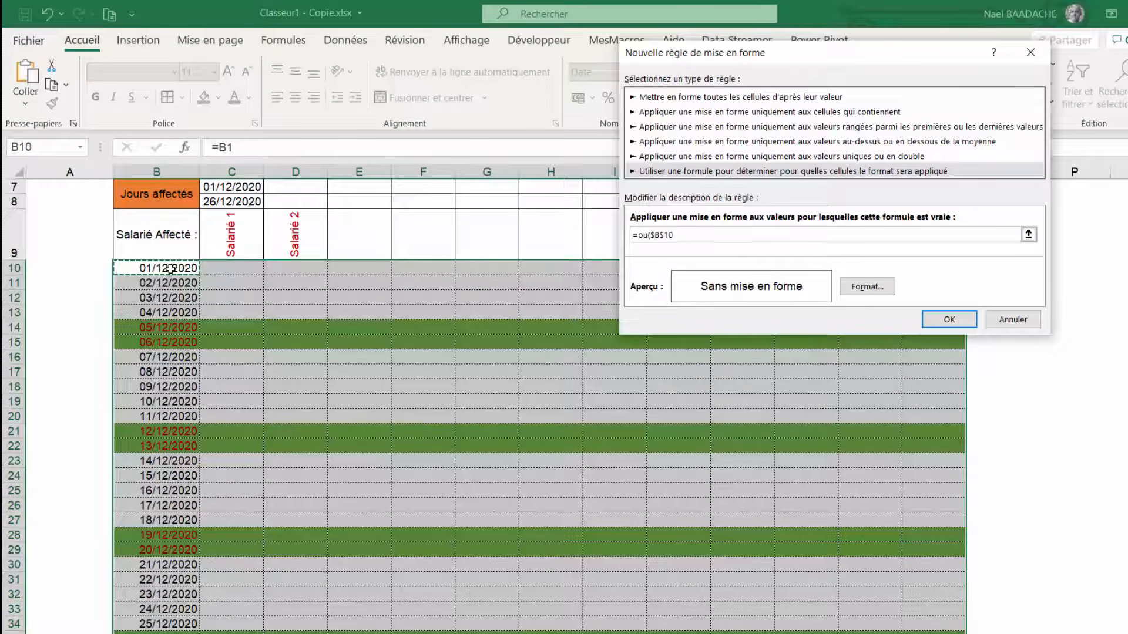
pyautogui.press('F4')
pyautogui.press('F4')
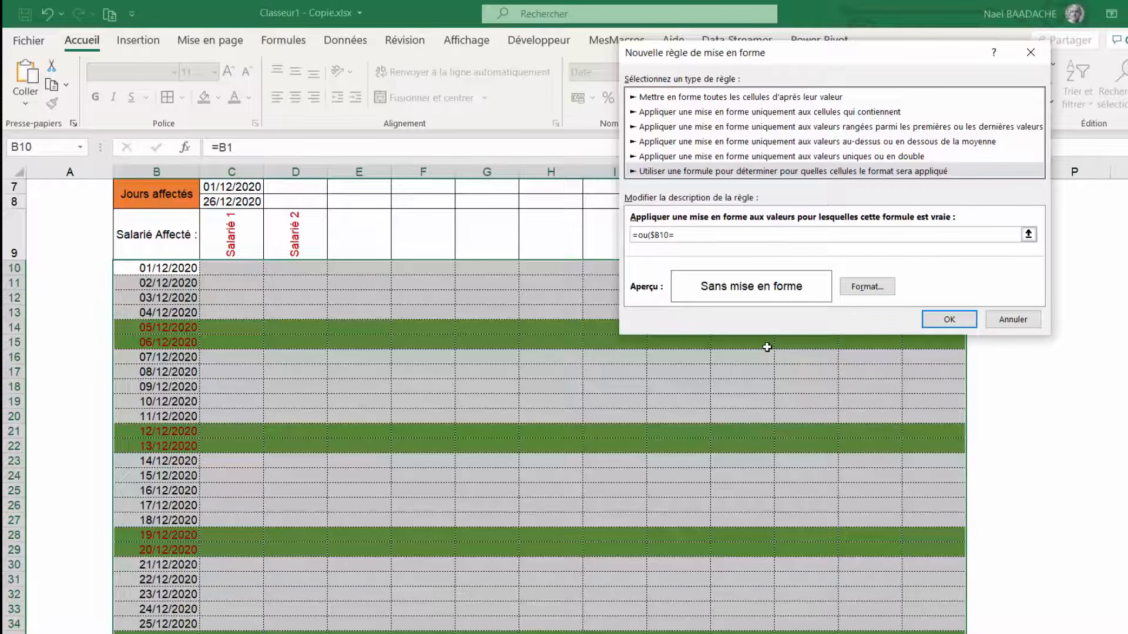
pyautogui.press('F3')
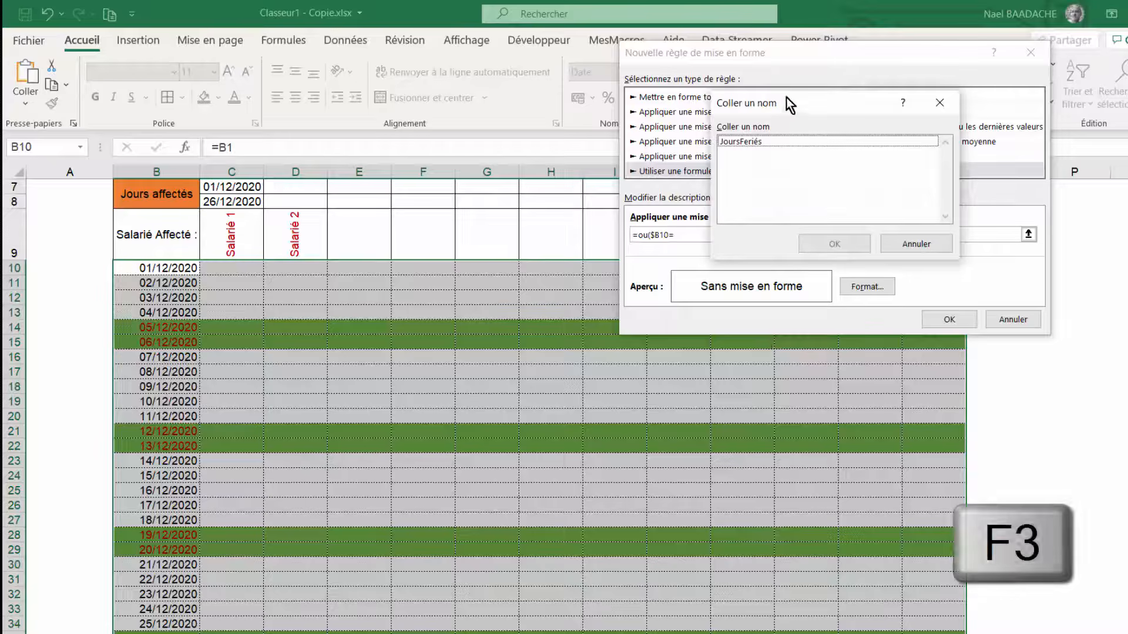
pyautogui.moveTo(786, 100); pyautogui.dragTo(432, 99)
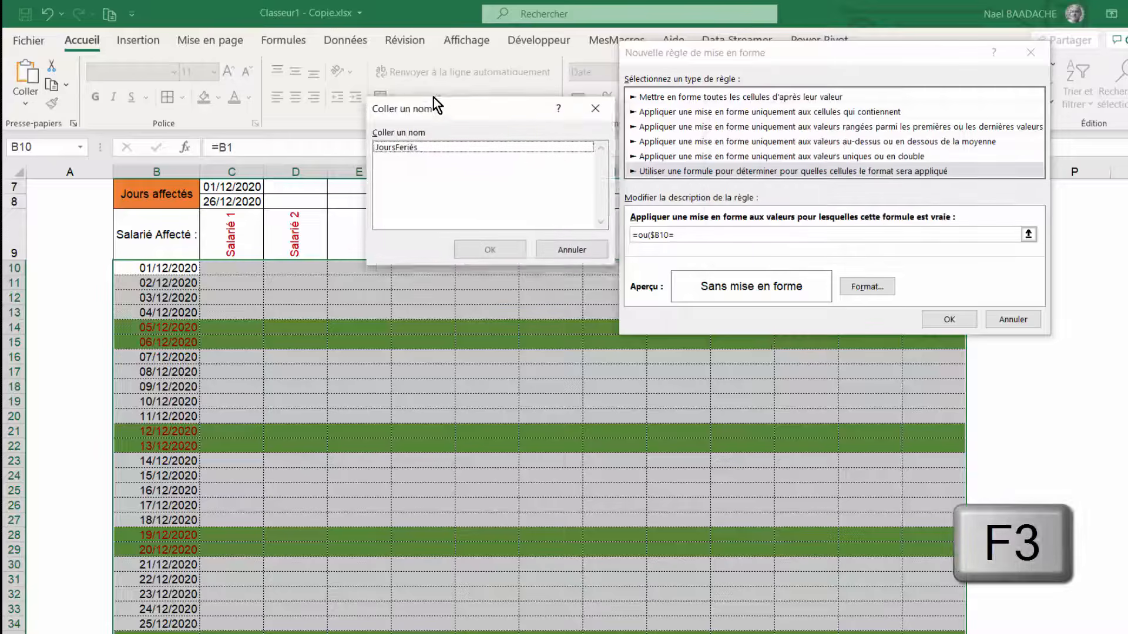
pyautogui.click(386, 143)
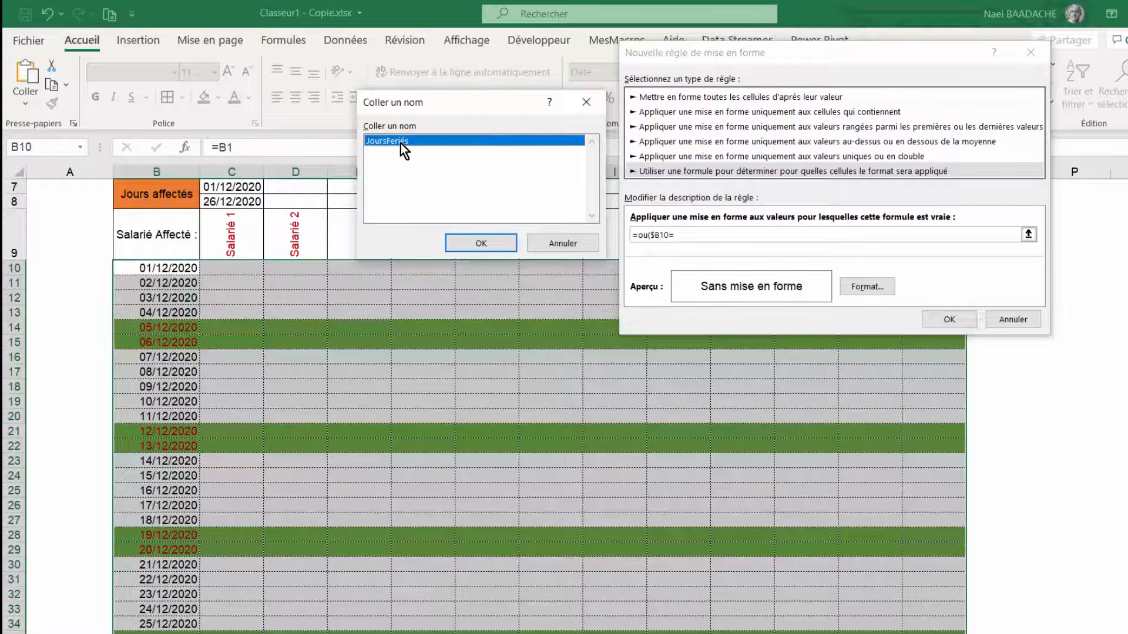
pyautogui.click(486, 243)
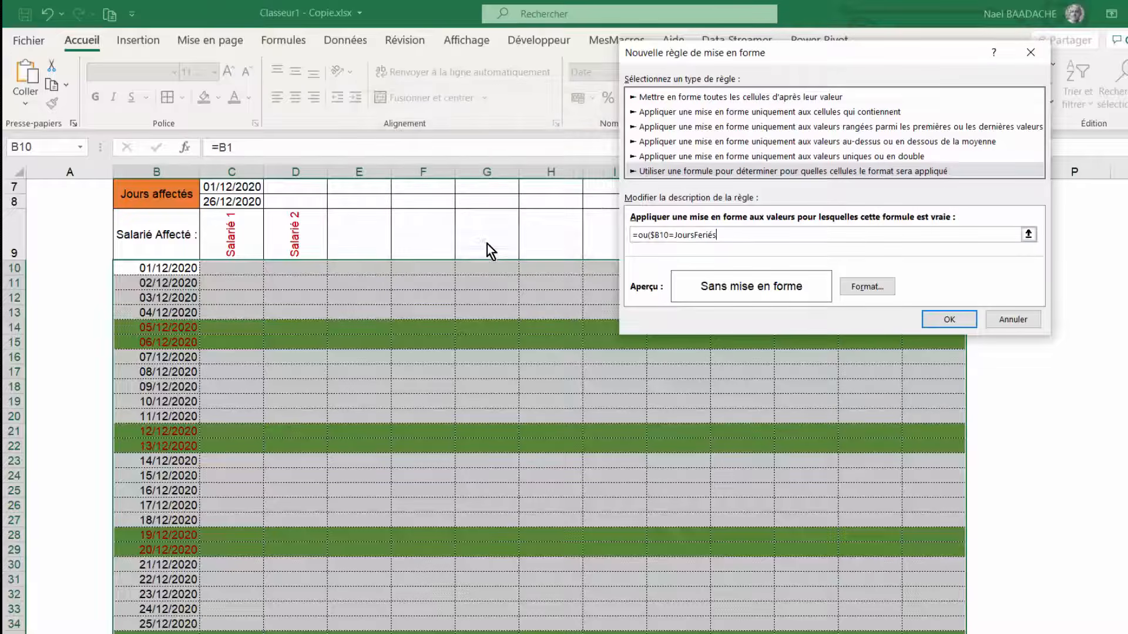
pyautogui.click(867, 287)
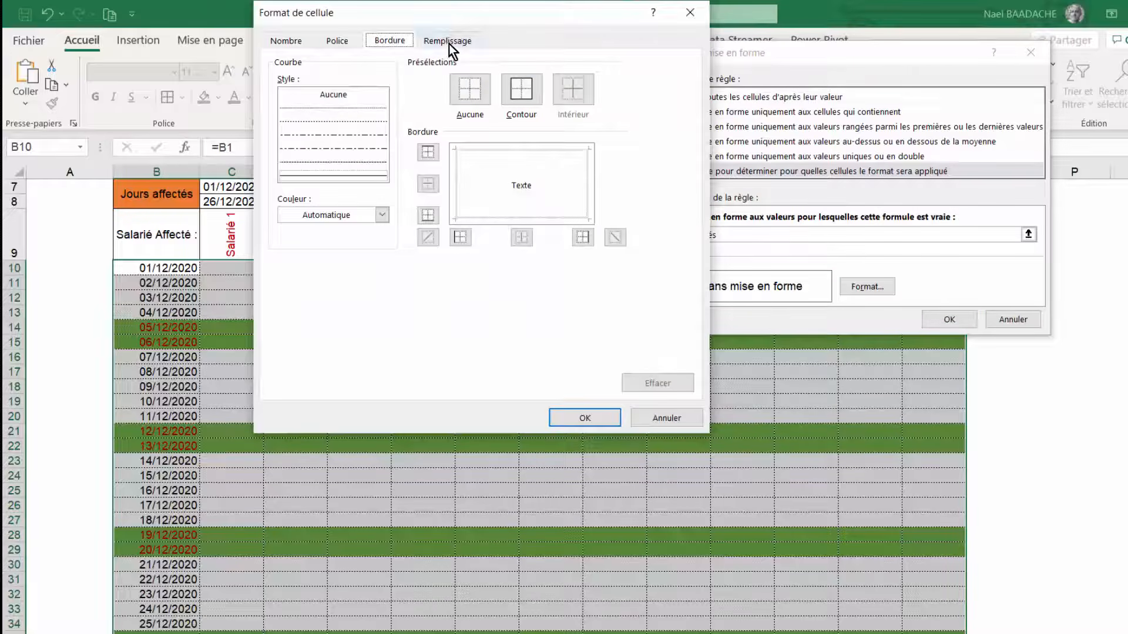
pyautogui.click(449, 44)
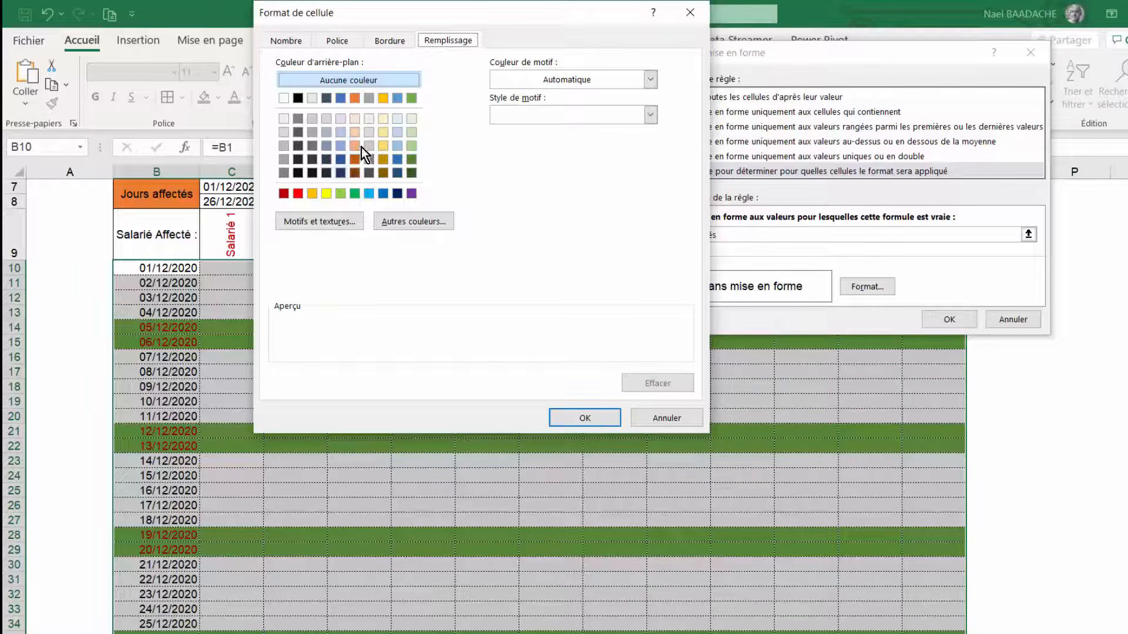
pyautogui.click(384, 98)
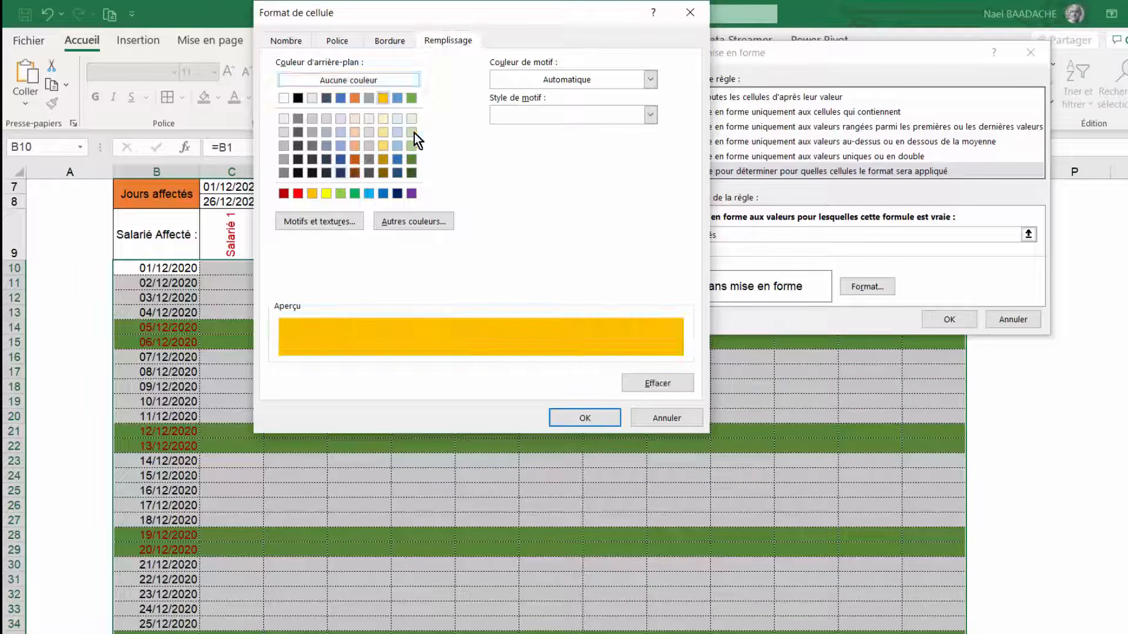
pyautogui.click(590, 419)
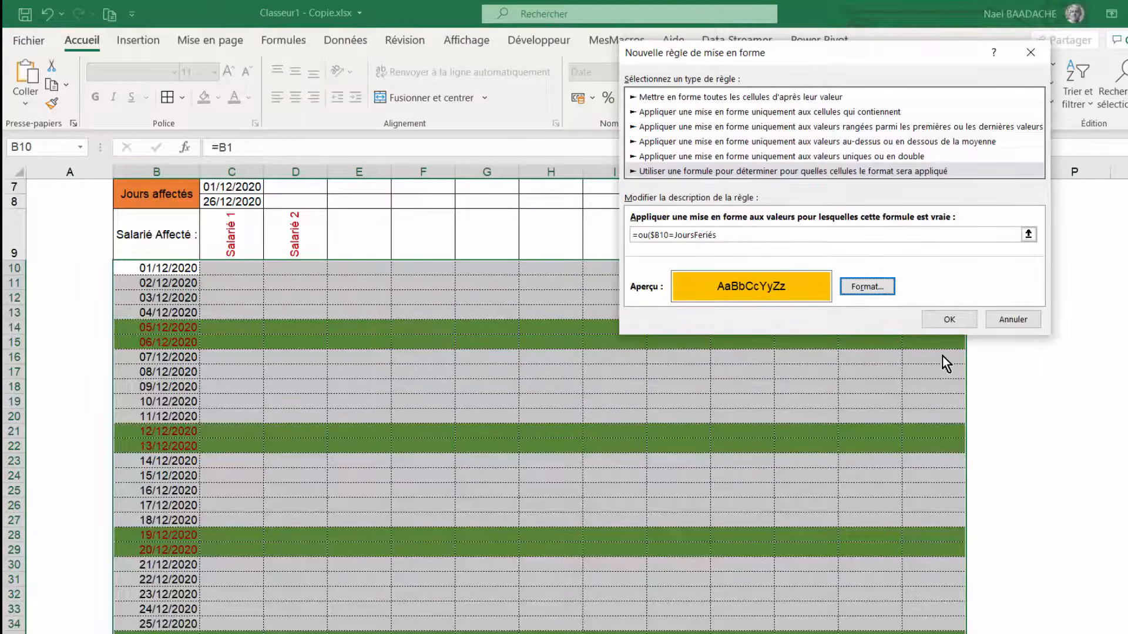
pyautogui.click(956, 320)
# - Test the holiday highlighting by setting the start date in B1 to 01/11/2020, then restore it to 01/12/2020
pyautogui.scroll(-2, 517, 424)
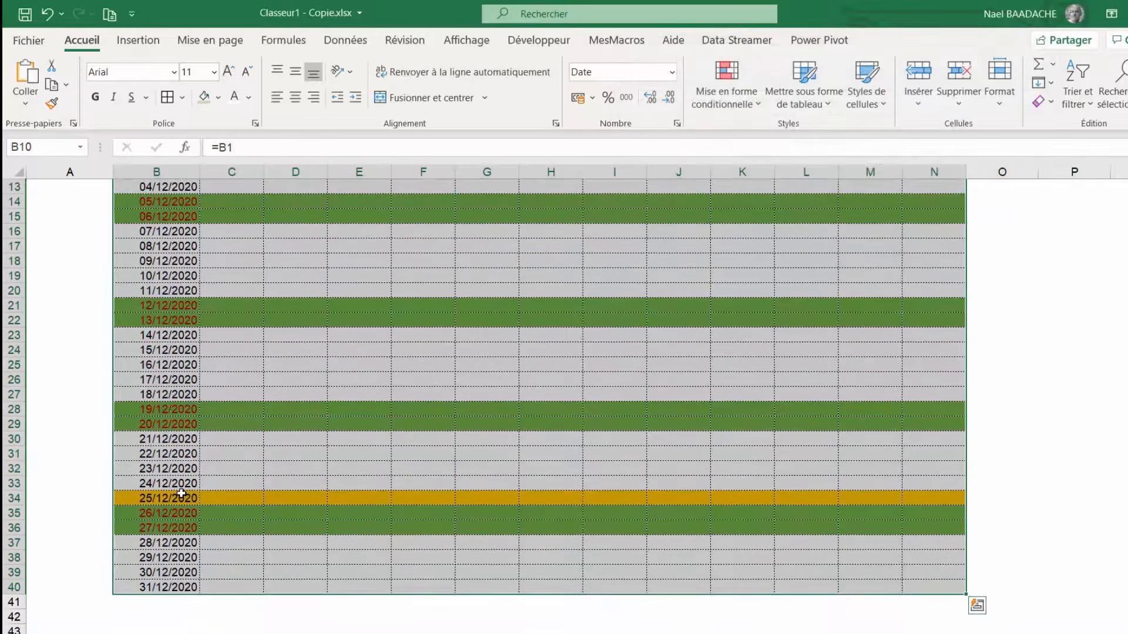
pyautogui.click(135, 499)
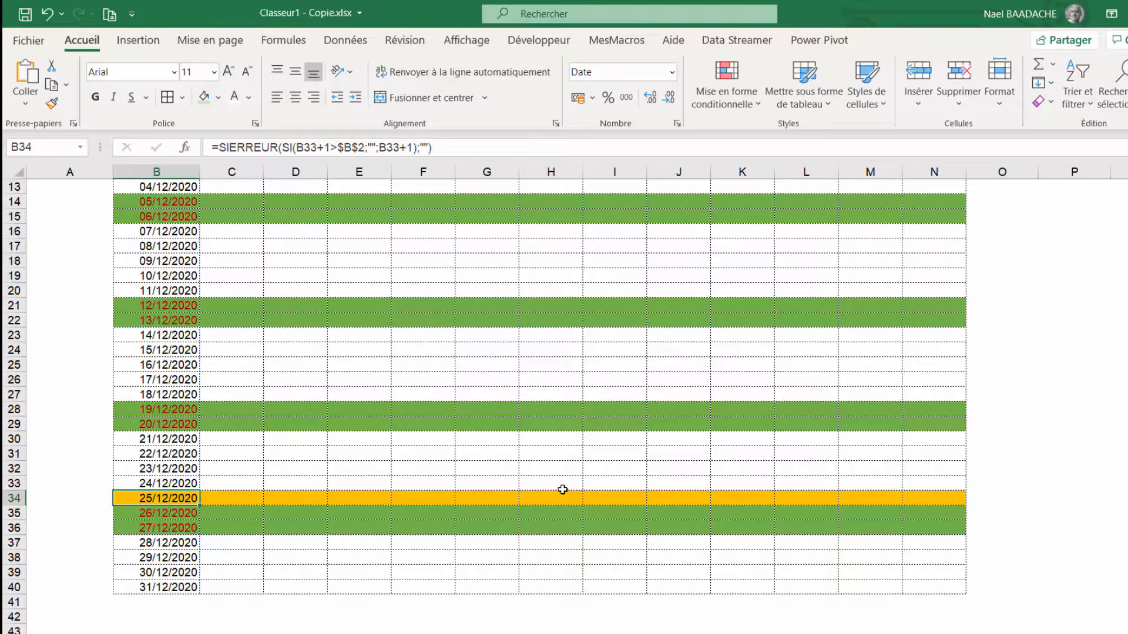
pyautogui.scroll(4, 562, 490)
pyautogui.click(173, 186)
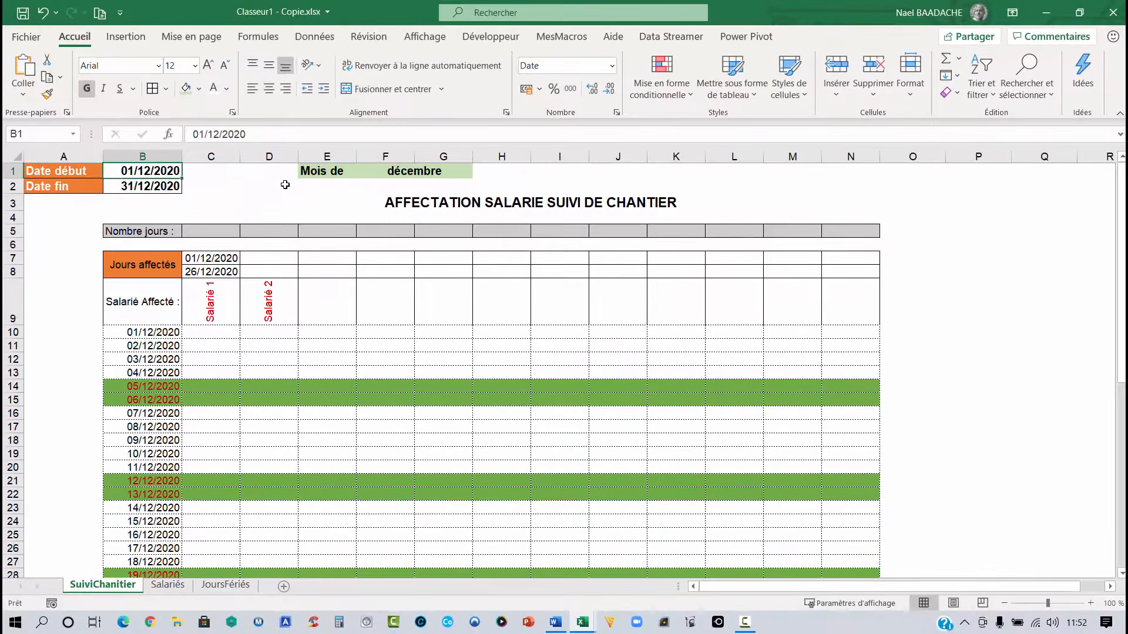
pyautogui.write('01/')
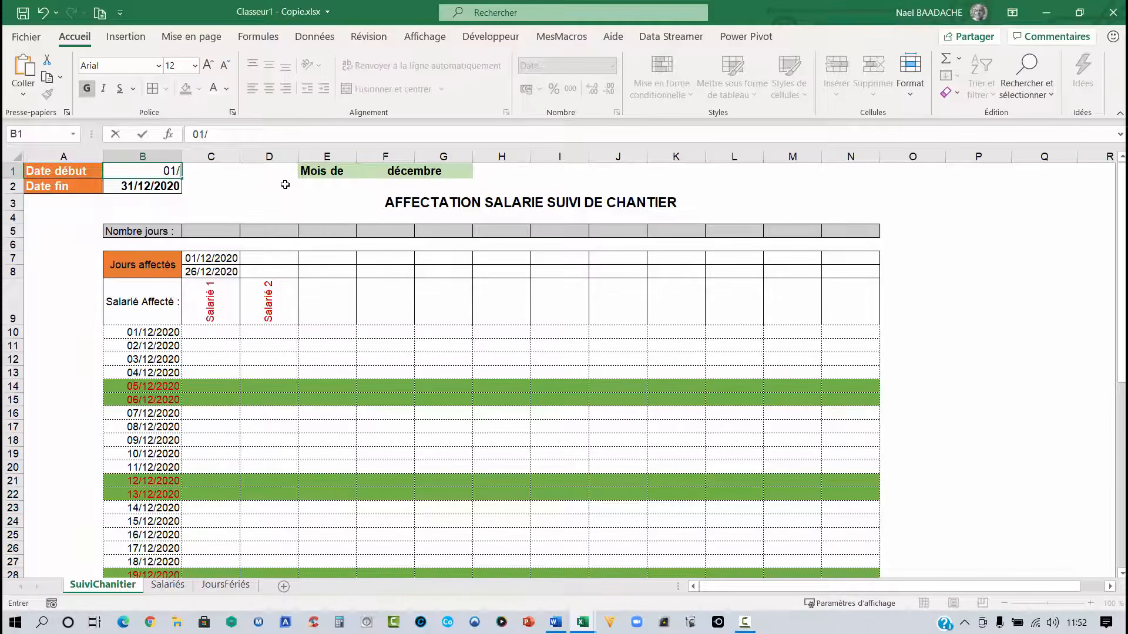
pyautogui.write('11/2020')
pyautogui.press('Return')
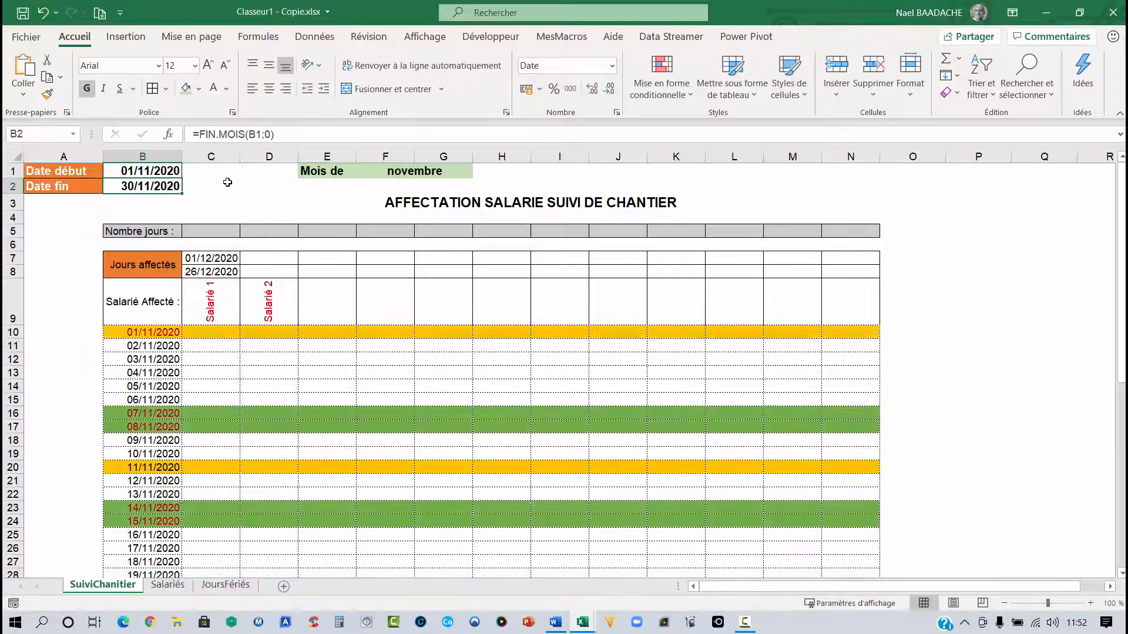
pyautogui.click(151, 337)
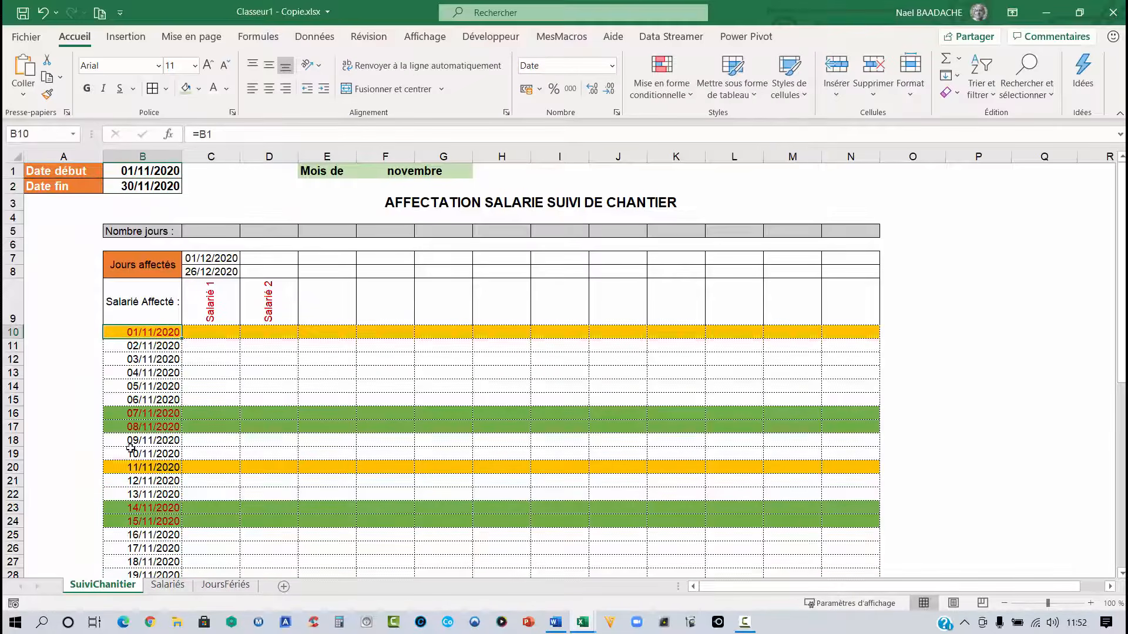
pyautogui.click(141, 468)
pyautogui.scroll(-3, 136, 277)
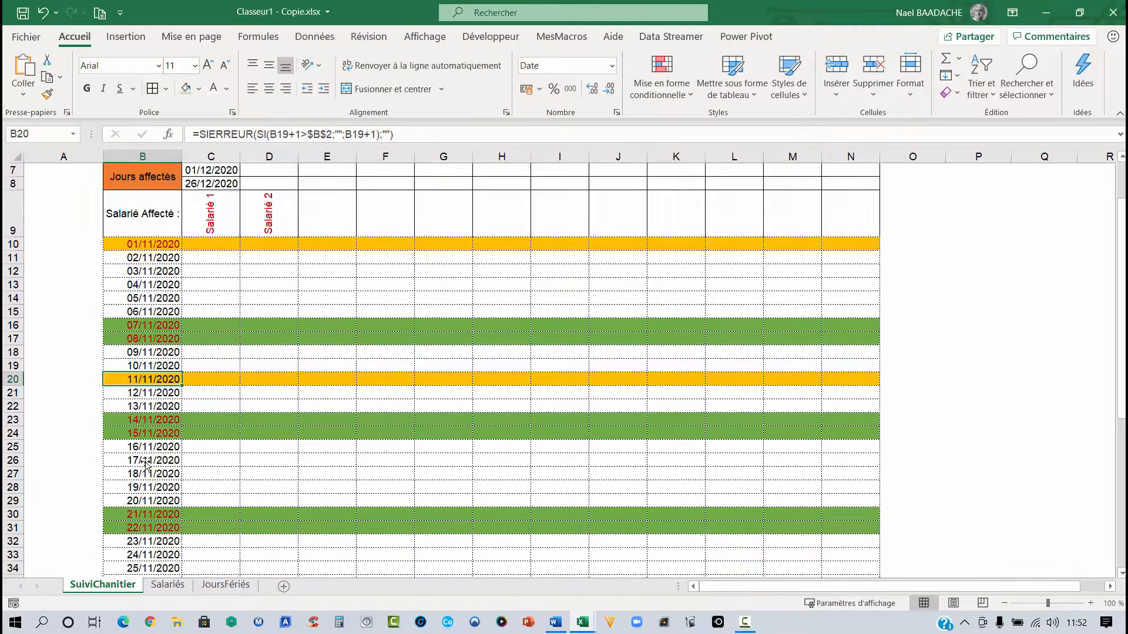
pyautogui.click(134, 266)
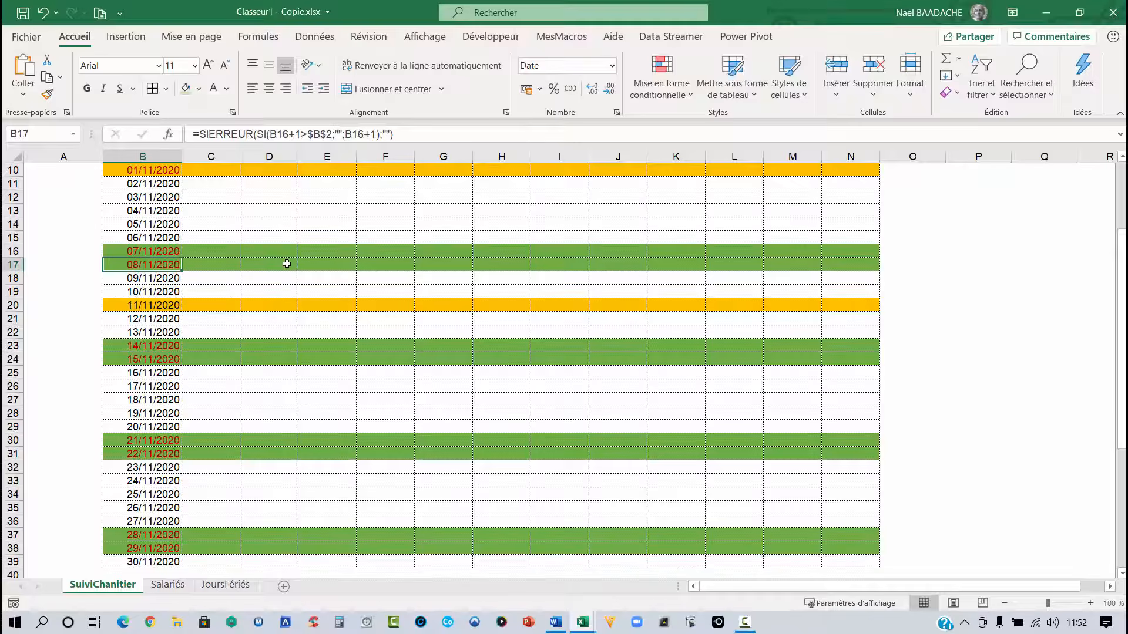
pyautogui.scroll(3, 286, 263)
pyautogui.click(142, 171)
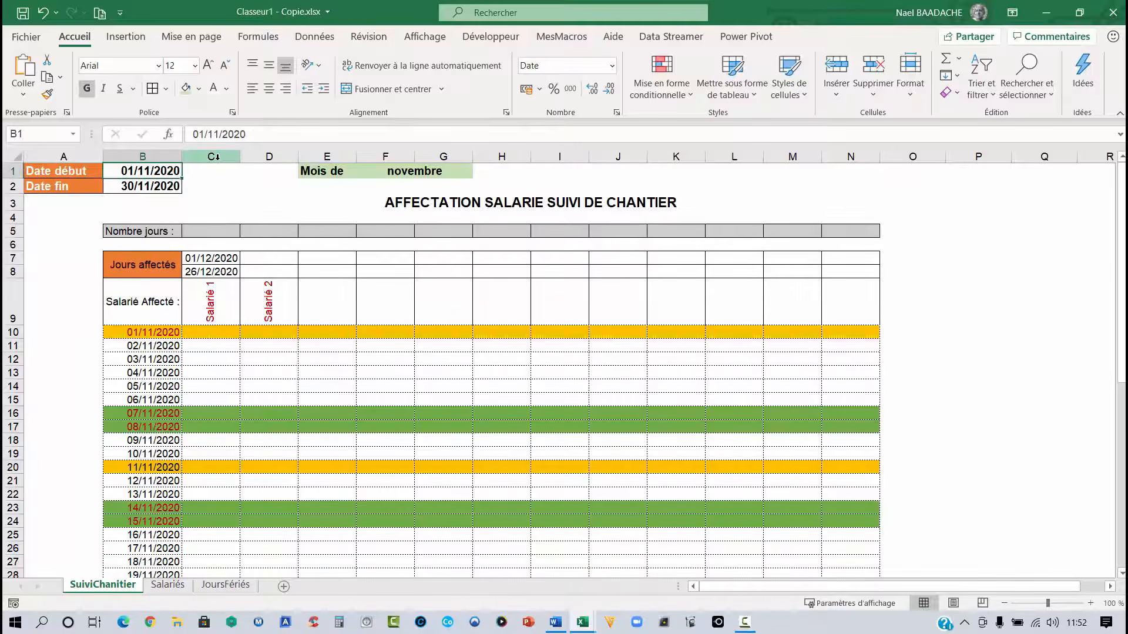
pyautogui.write('01/')
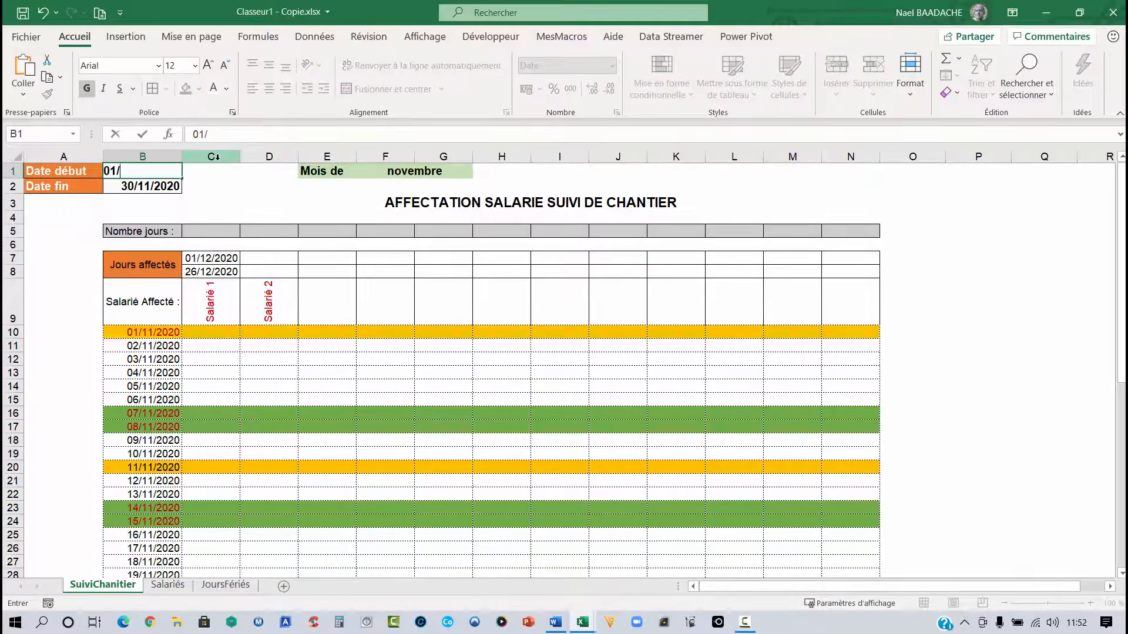
pyautogui.write('12/2020')
pyautogui.press('Return')
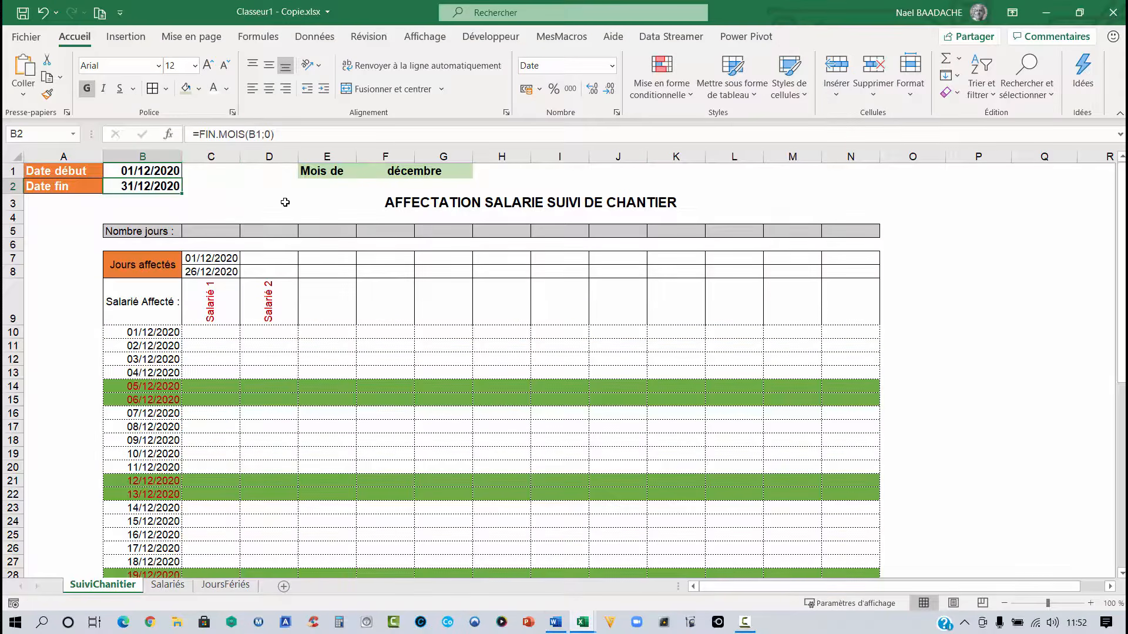
# - Examine the assigned-day dates in C7:C8 and the weekday and weekend ranges of the Salarié 1 column
pyautogui.click(222, 332)
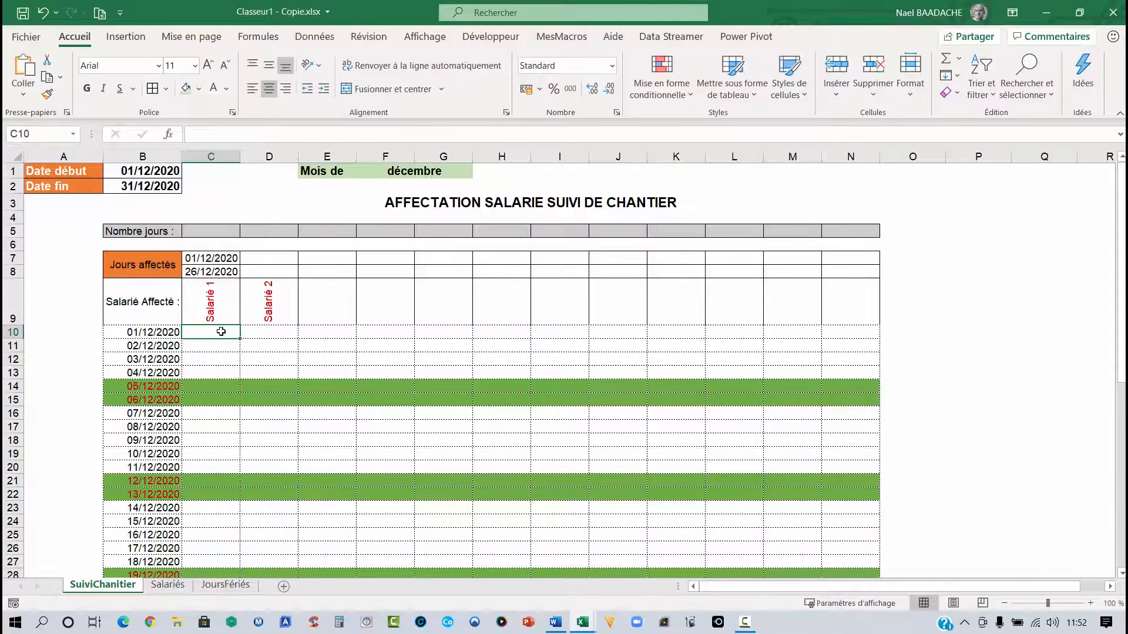
pyautogui.click(223, 259)
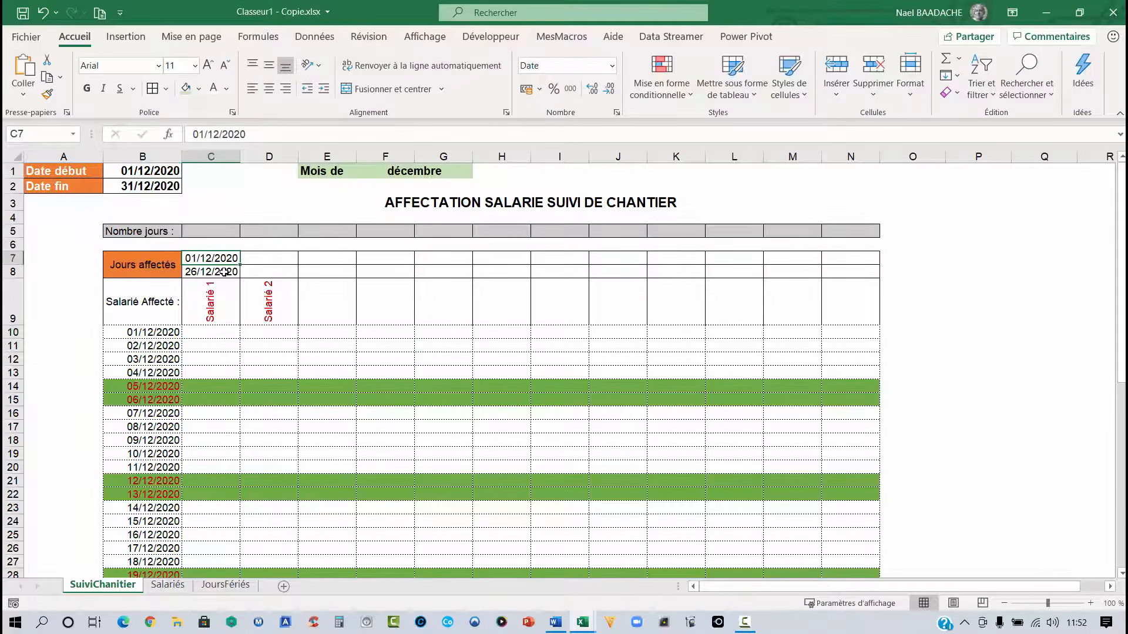
pyautogui.click(224, 272)
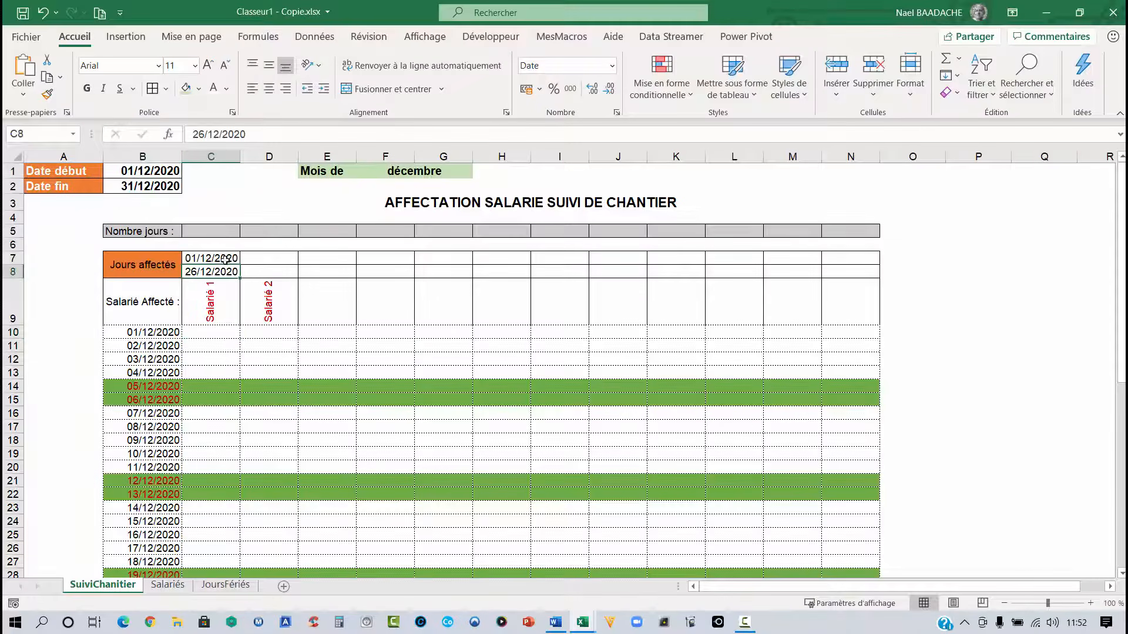
pyautogui.click(221, 332)
pyautogui.moveTo(221, 333); pyautogui.dragTo(221, 370)
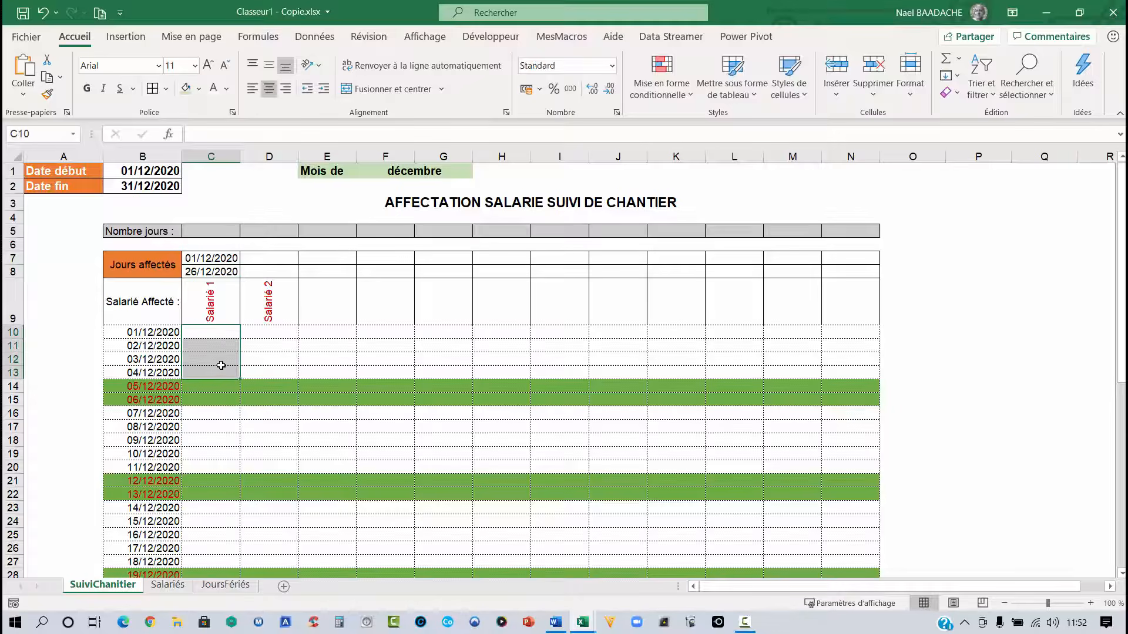
pyautogui.click(222, 413)
pyautogui.moveTo(220, 435); pyautogui.dragTo(218, 458)
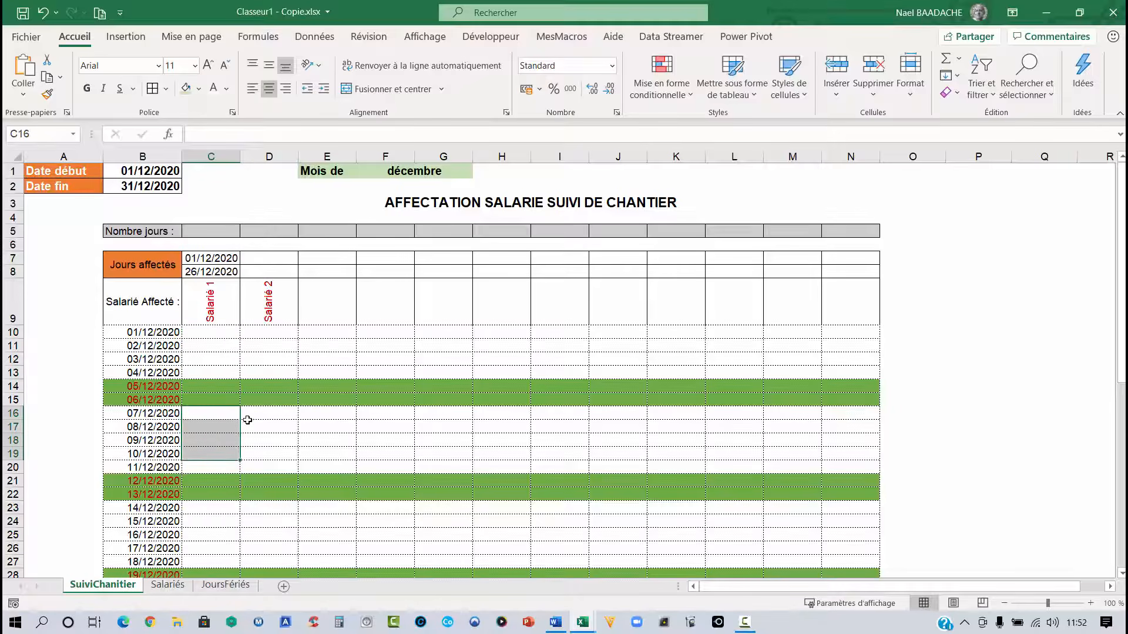
pyautogui.moveTo(220, 385); pyautogui.dragTo(219, 394)
pyautogui.scroll(-6, 219, 397)
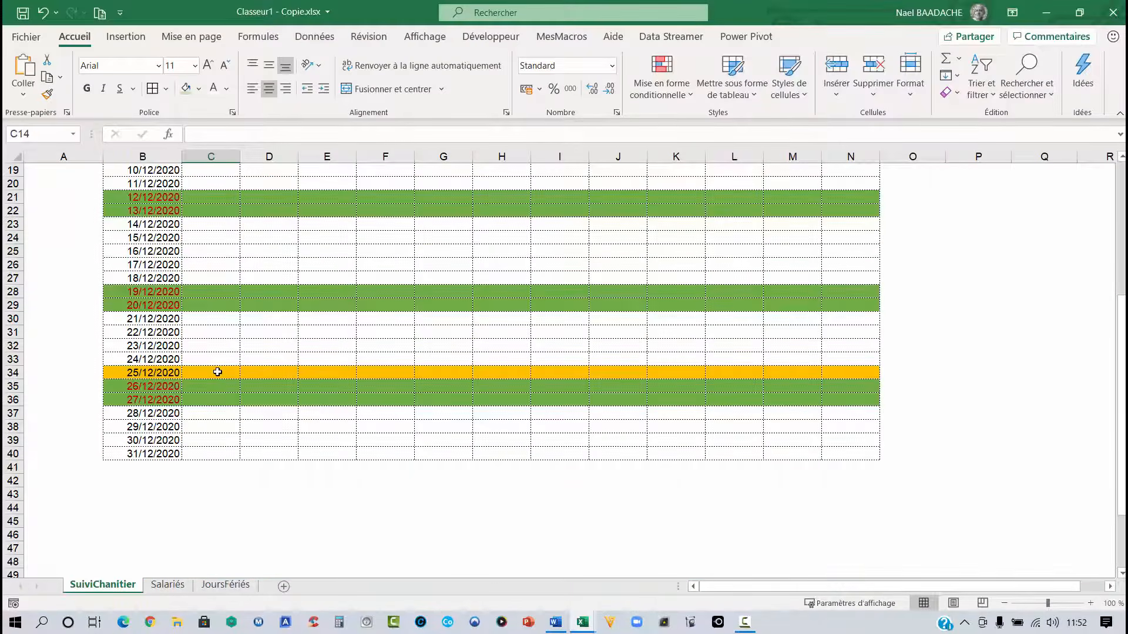
pyautogui.scroll(6, 217, 372)
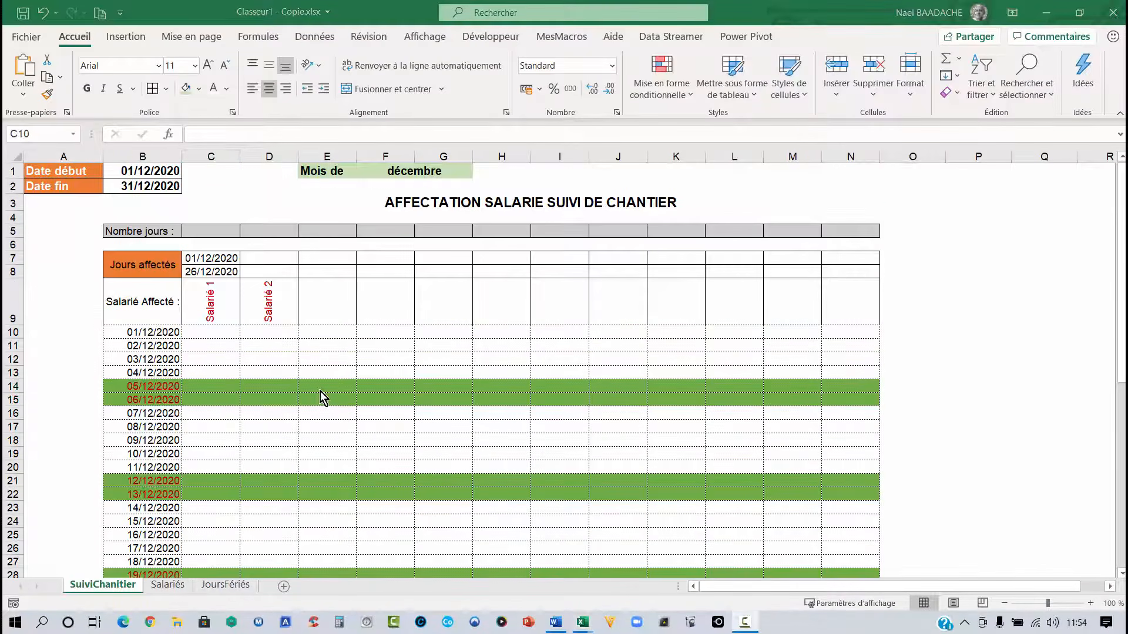
pyautogui.click(260, 371)
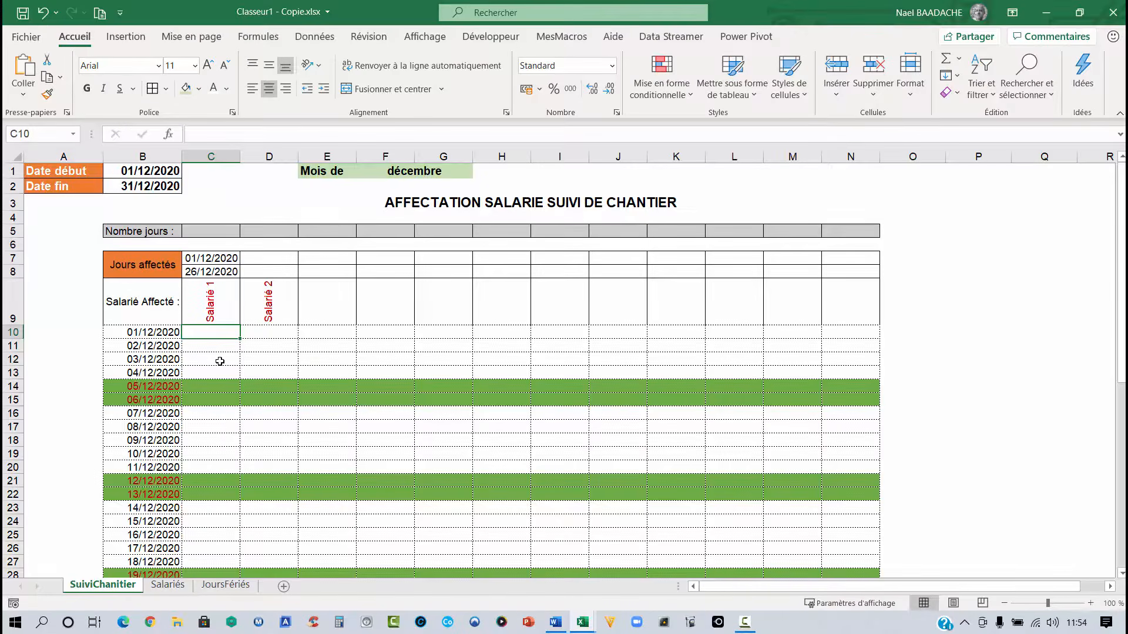
# - Start a formula in C10 with =SI(OU(JOURSEM($B10;2)=6; to test whether the row's date is a Saturday
pyautogui.write('=si')
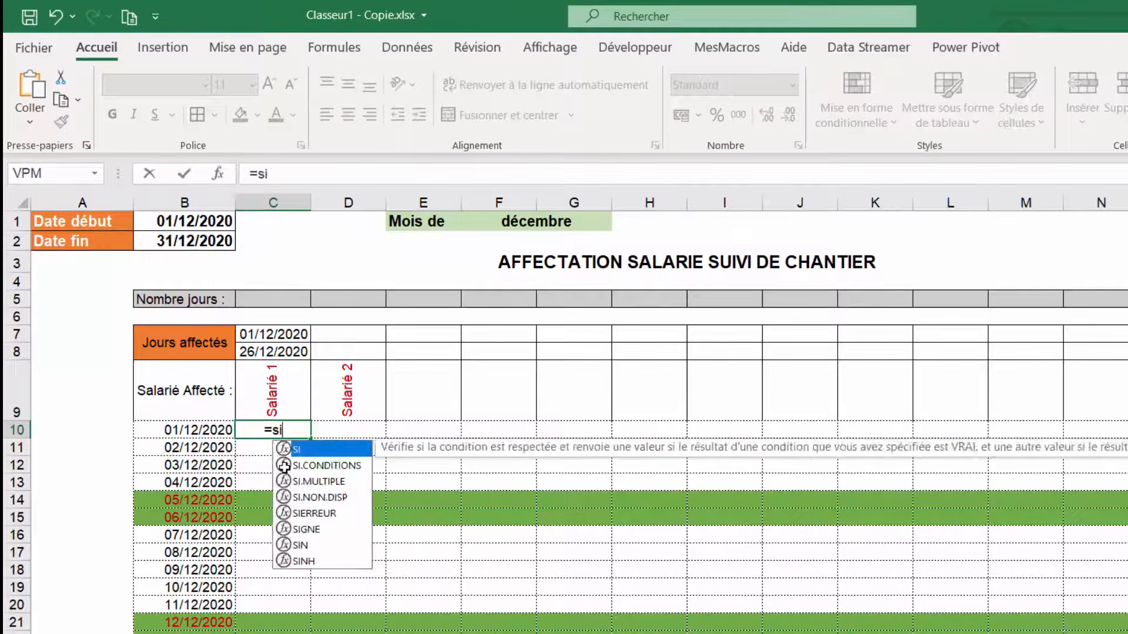
pyautogui.write('(ou')
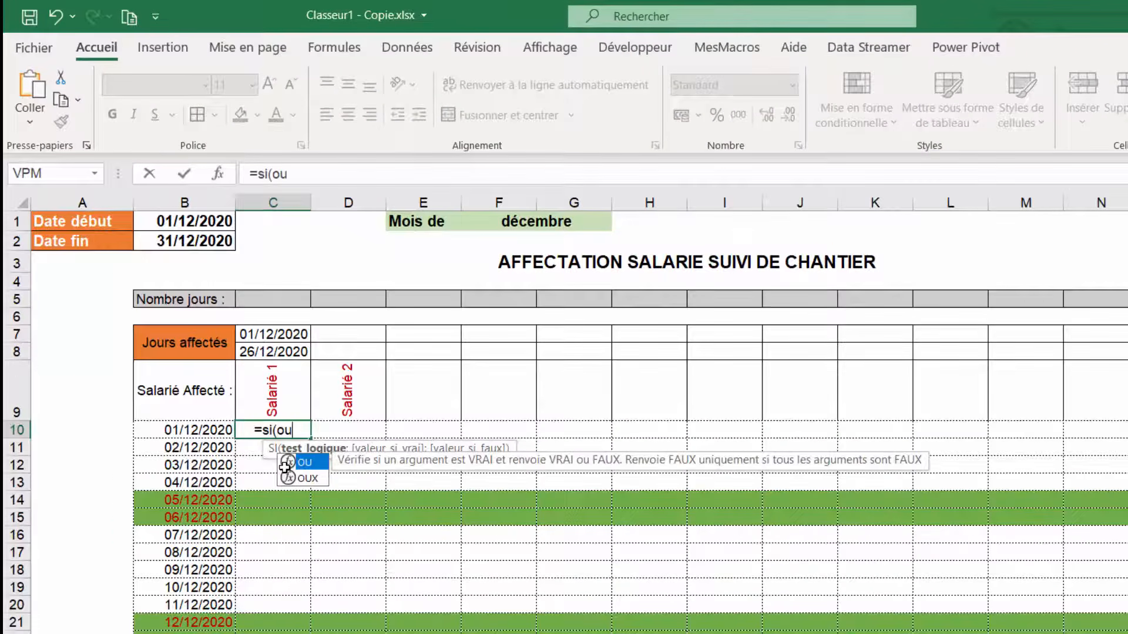
pyautogui.write('(joursem')
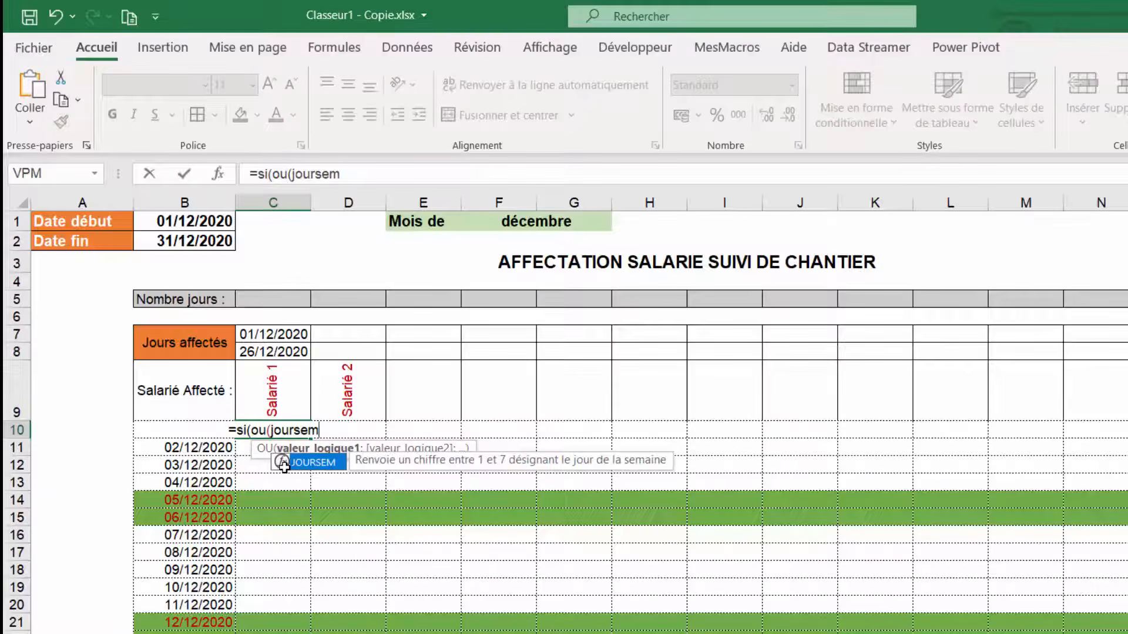
pyautogui.write('(')
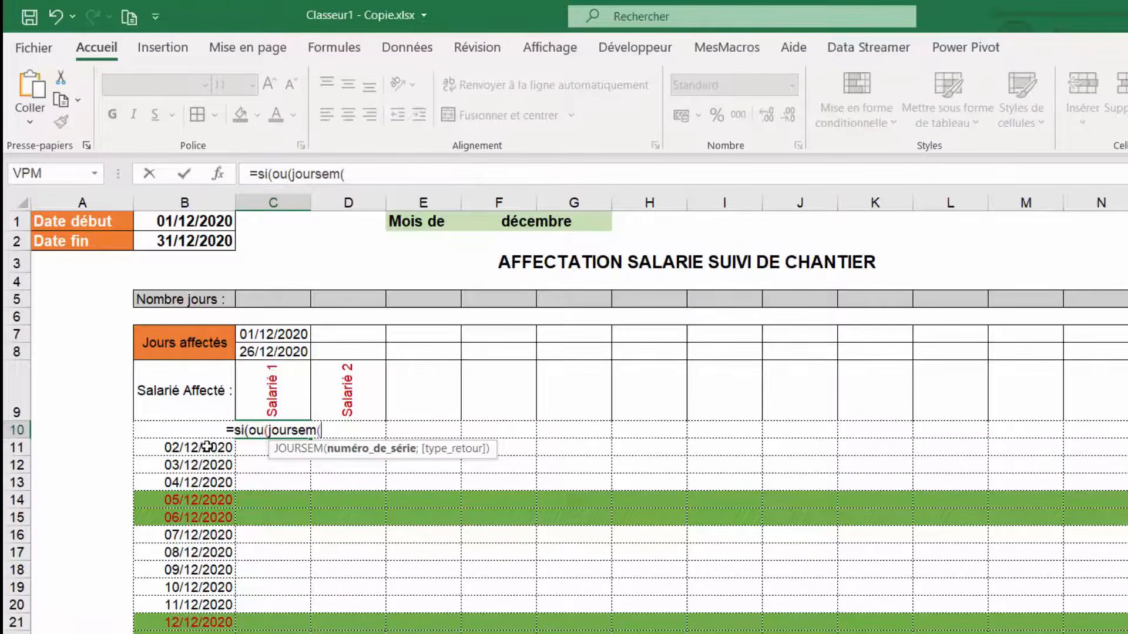
pyautogui.click(150, 433)
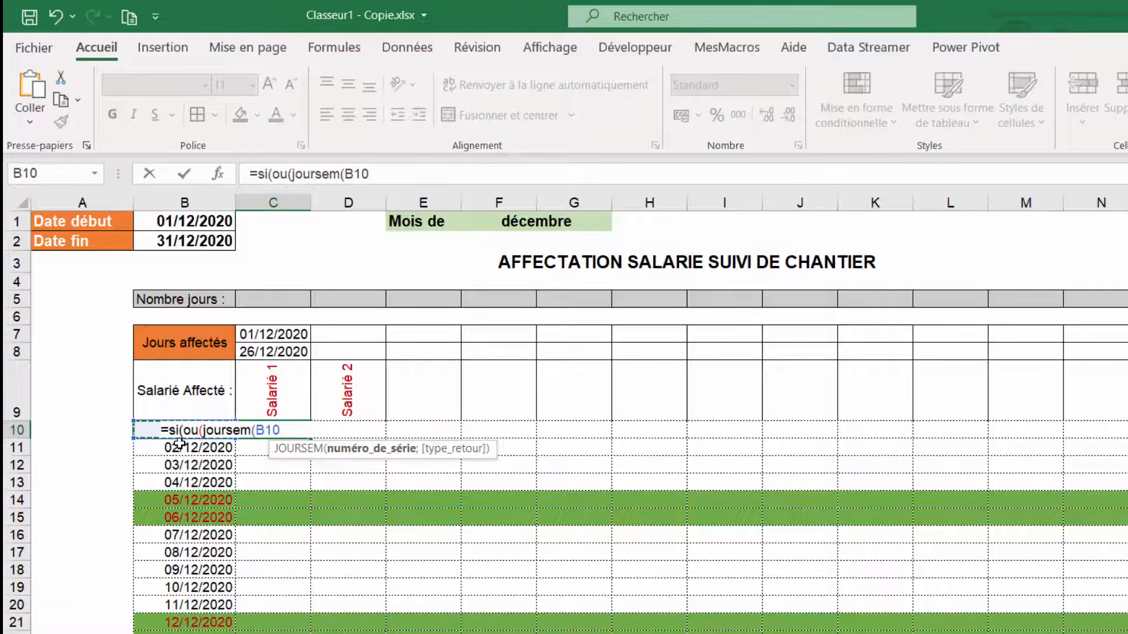
pyautogui.press('F4')
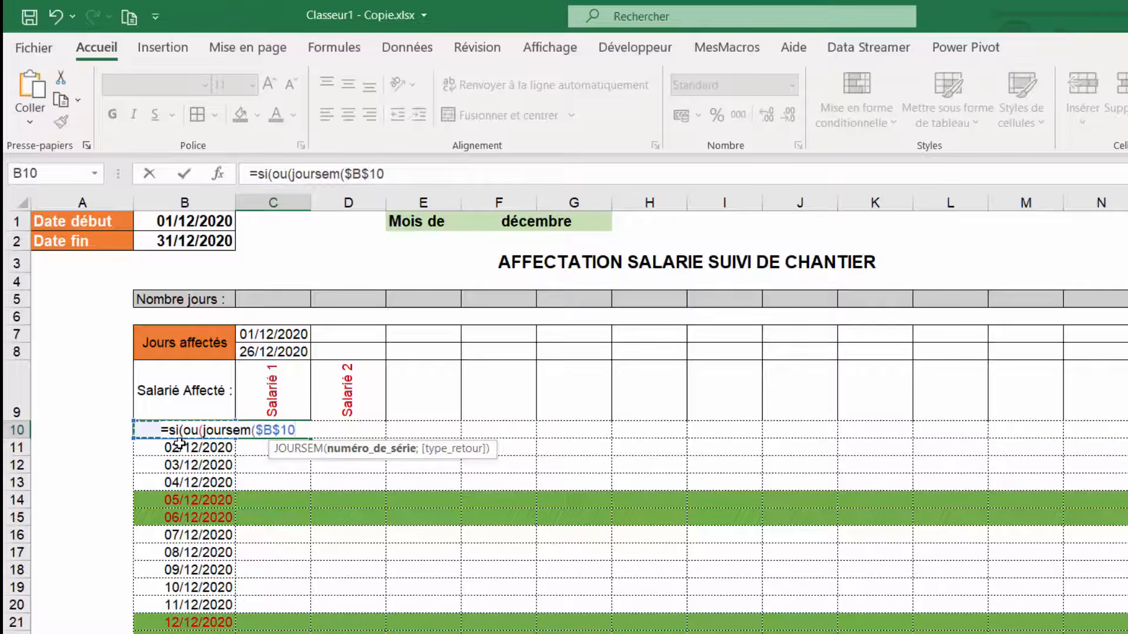
pyautogui.press('F4')
pyautogui.press('F4')
pyautogui.write(';')
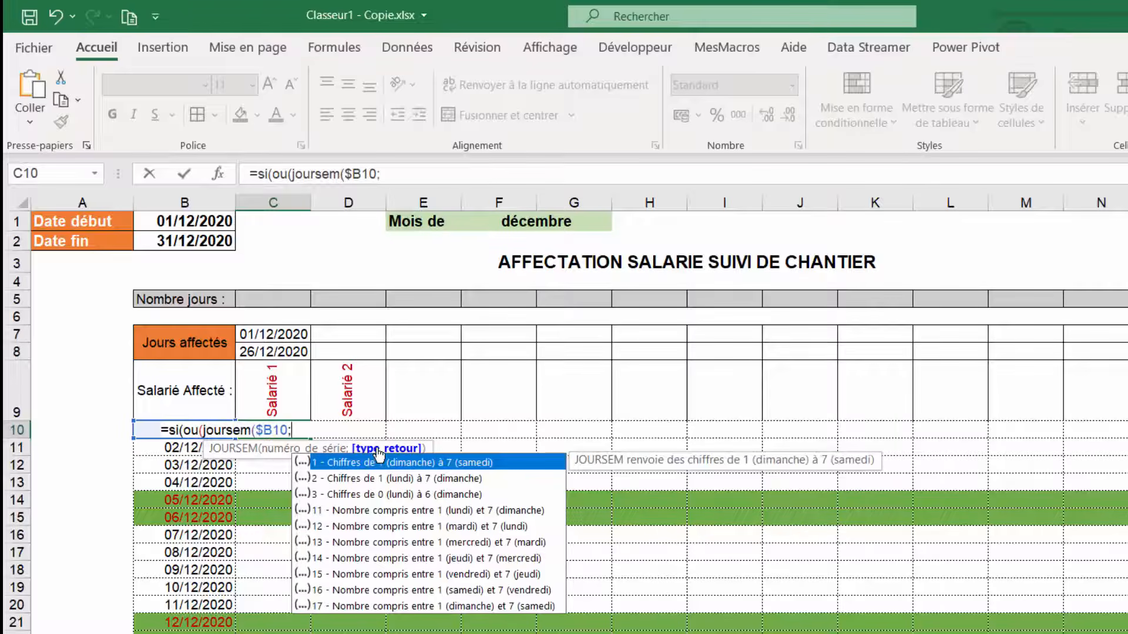
pyautogui.doubleClick(329, 479)
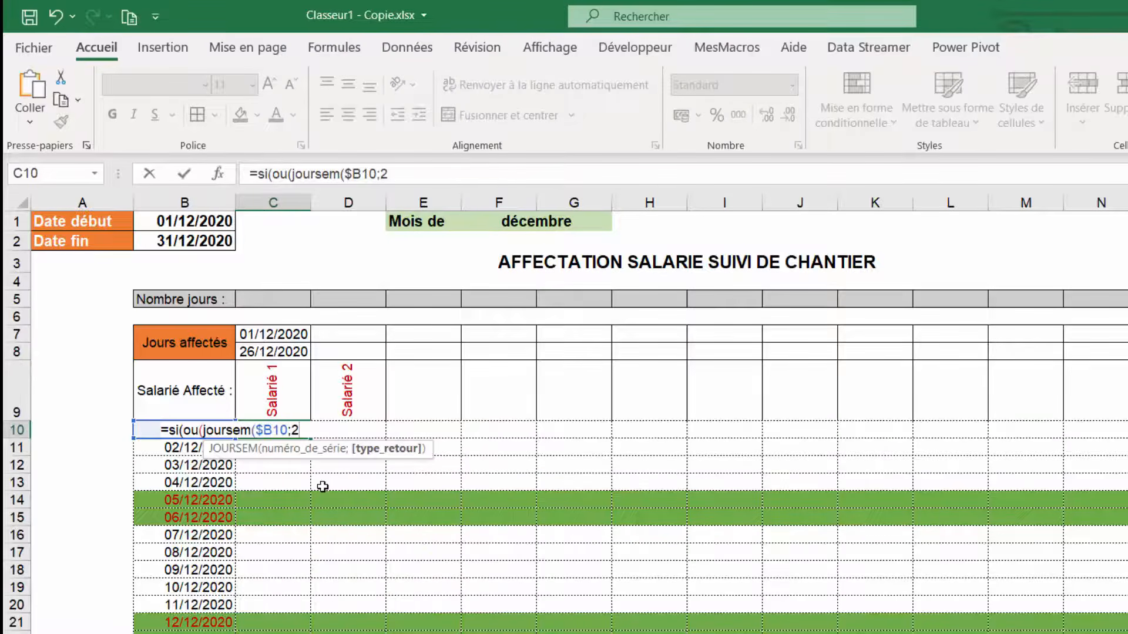
pyautogui.write(')')
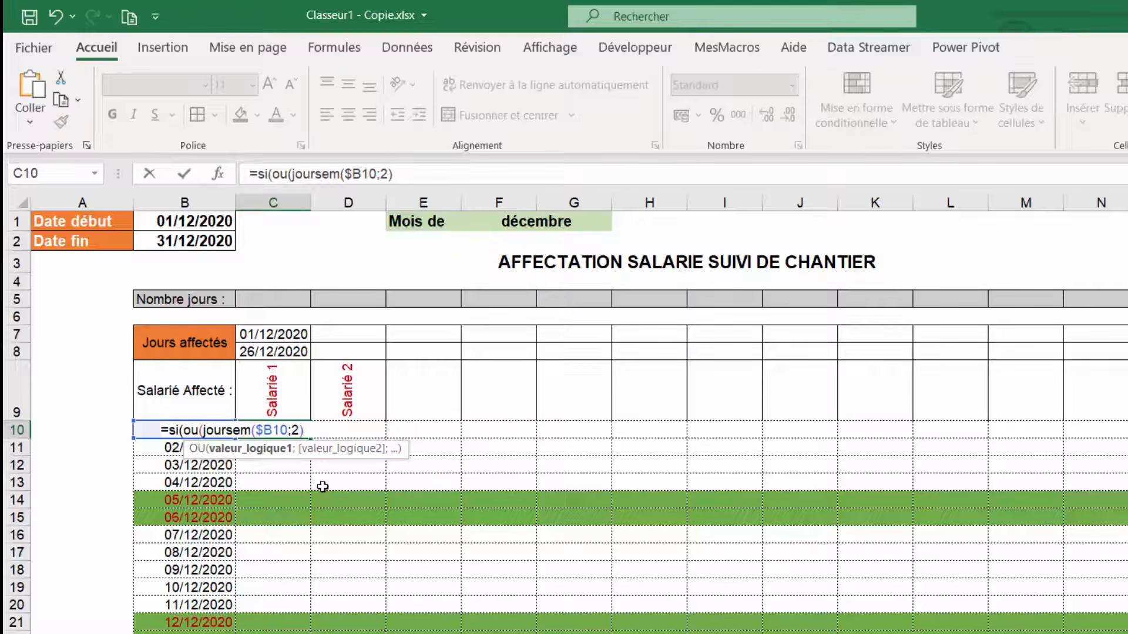
pyautogui.write('=6')
pyautogui.write(';')
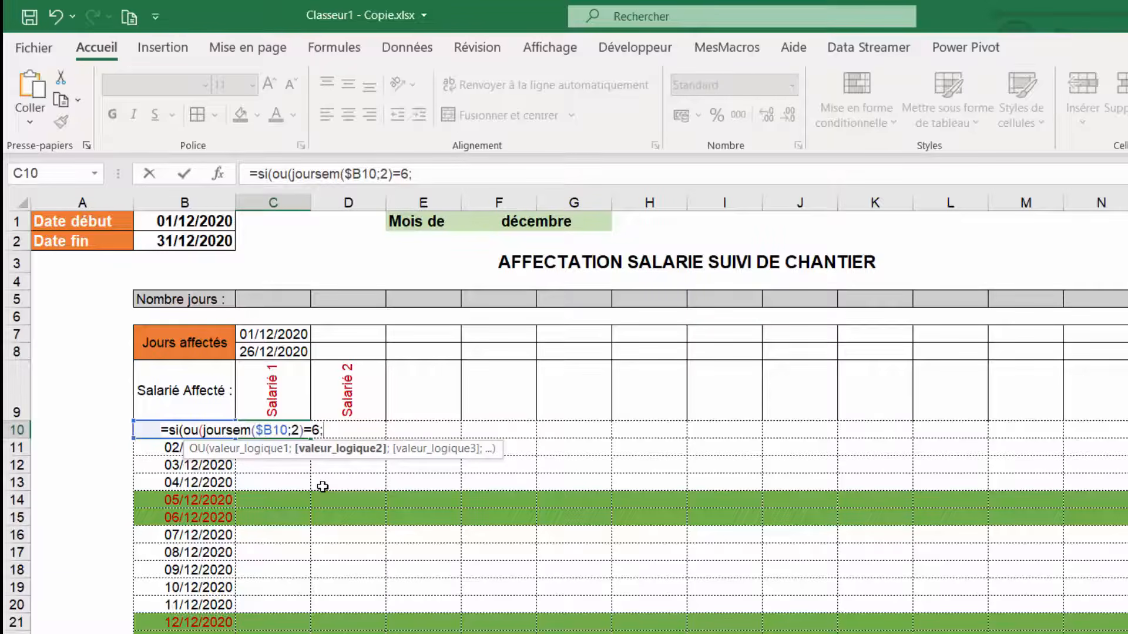
pyautogui.write('jourse')
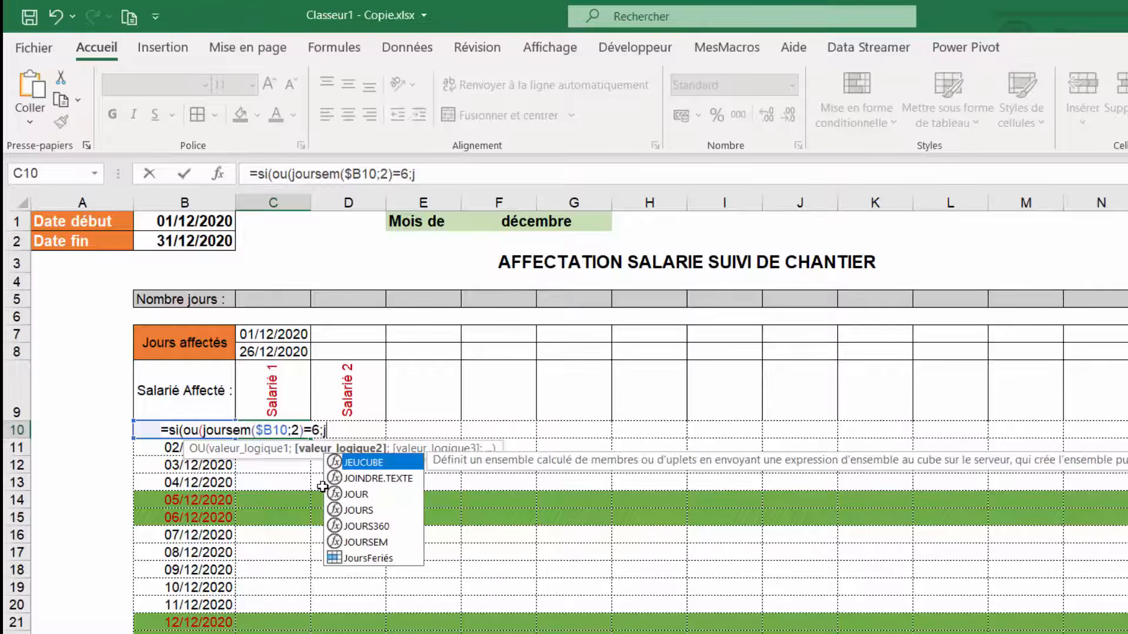
pyautogui.write('m')
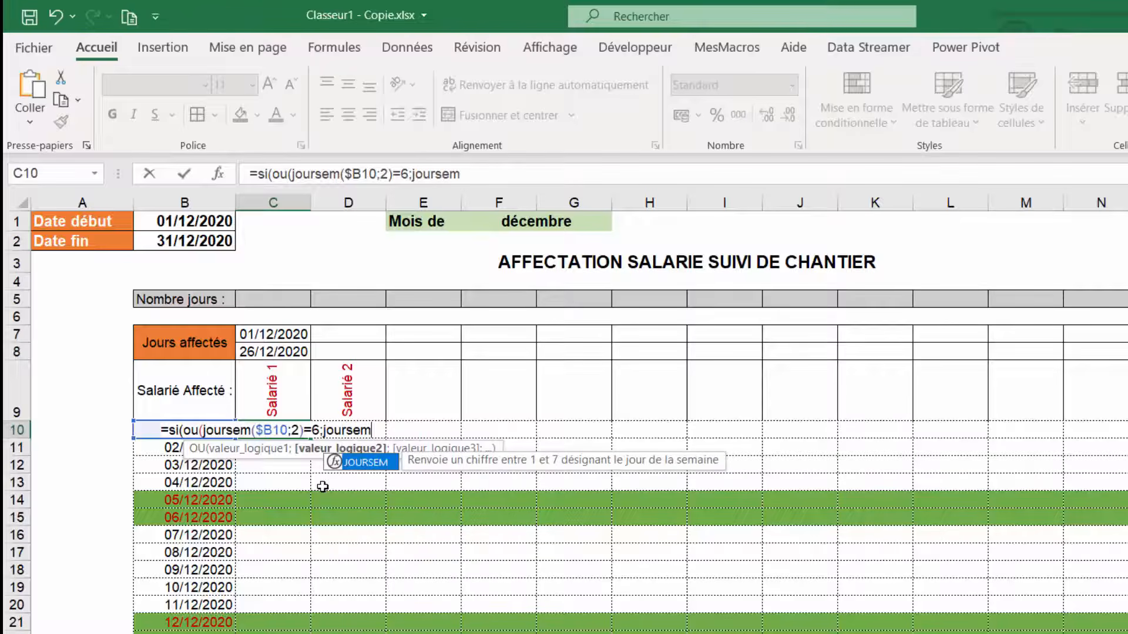
pyautogui.write('(')
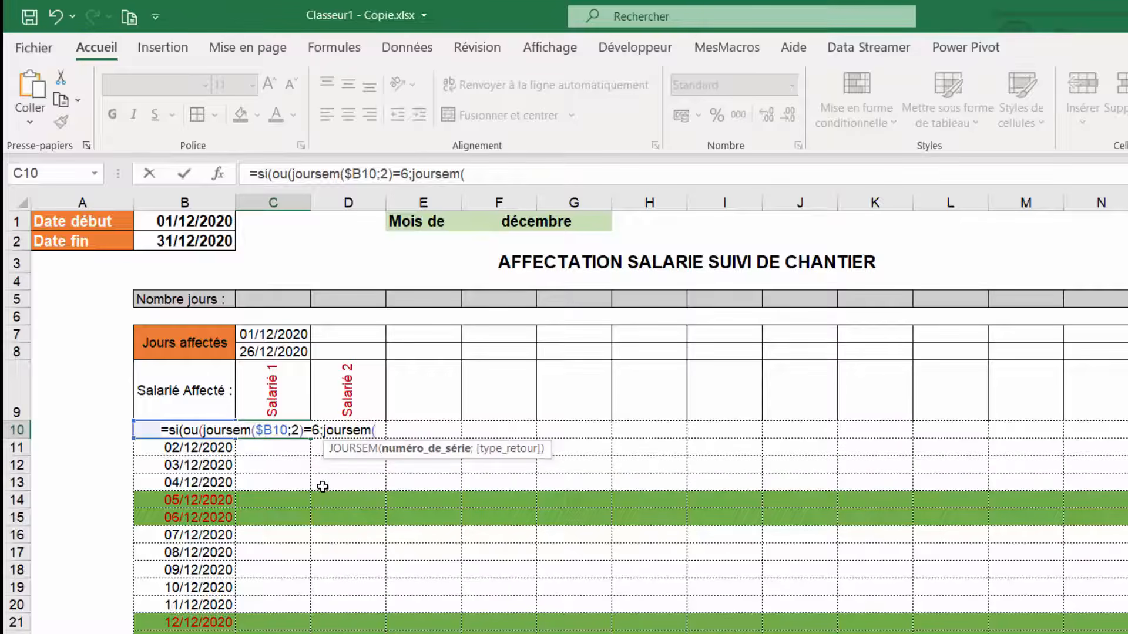
# - Add the Sunday test JOURSEM($B10;2)=7 to the OU condition and return an empty string "" for weekends
pyautogui.click(94, 433)
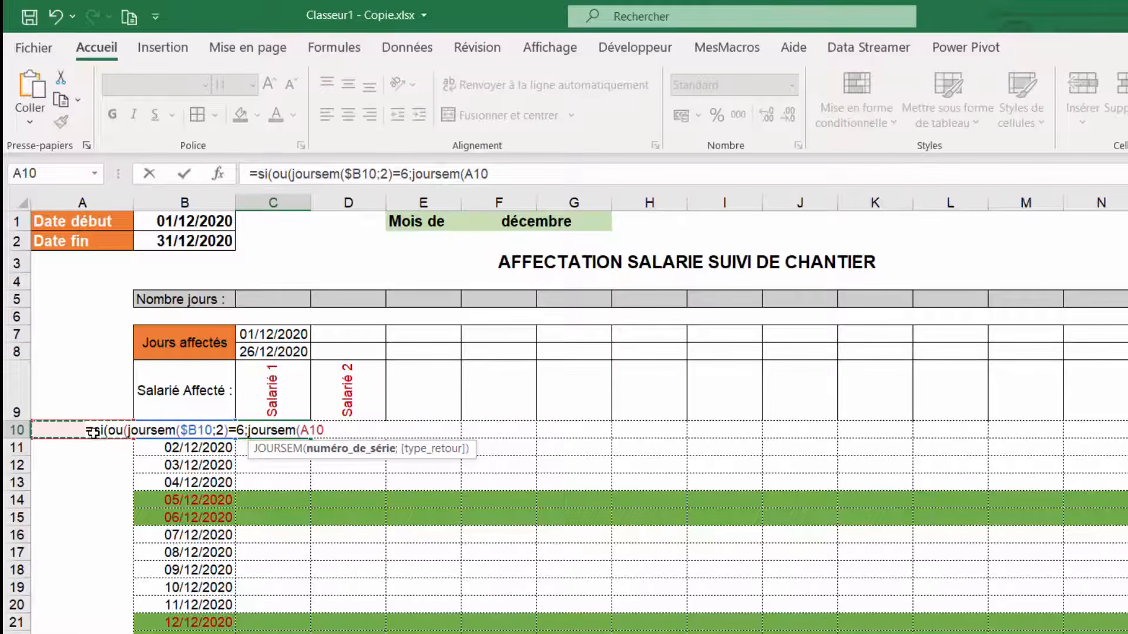
pyautogui.press('Right')
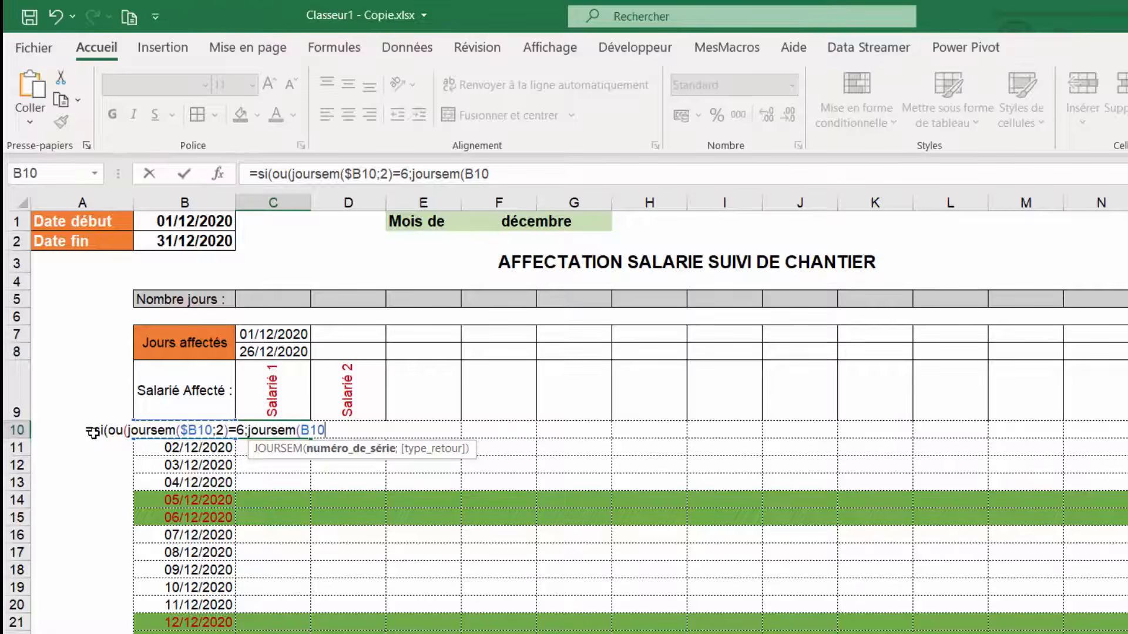
pyautogui.press('F4')
pyautogui.press('F4')
pyautogui.press('F4')
pyautogui.write(';')
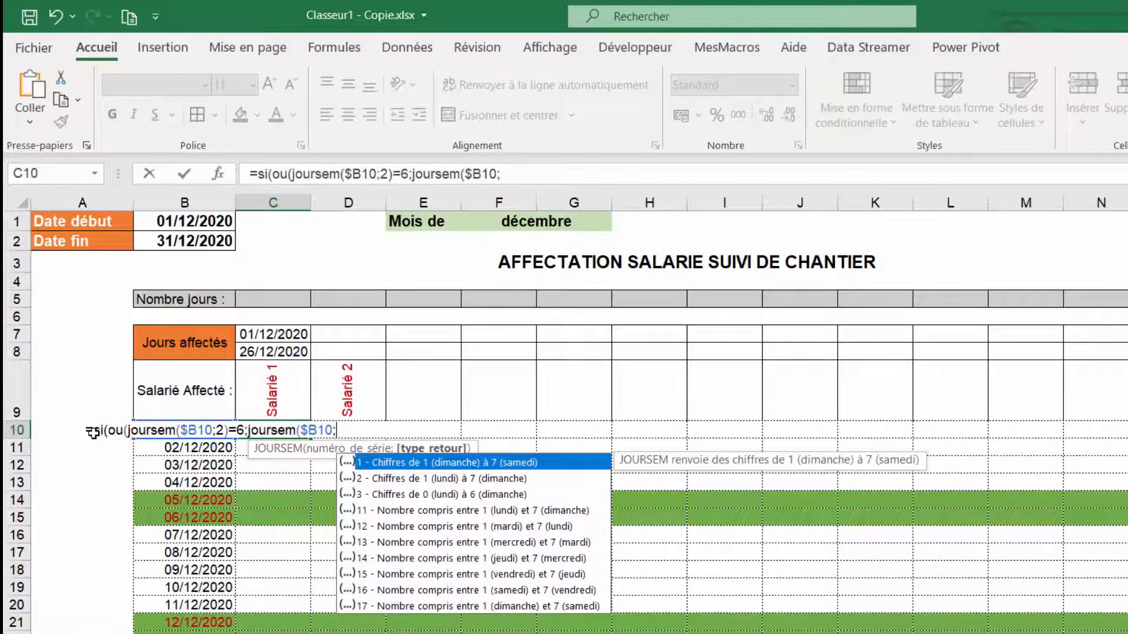
pyautogui.write('2)')
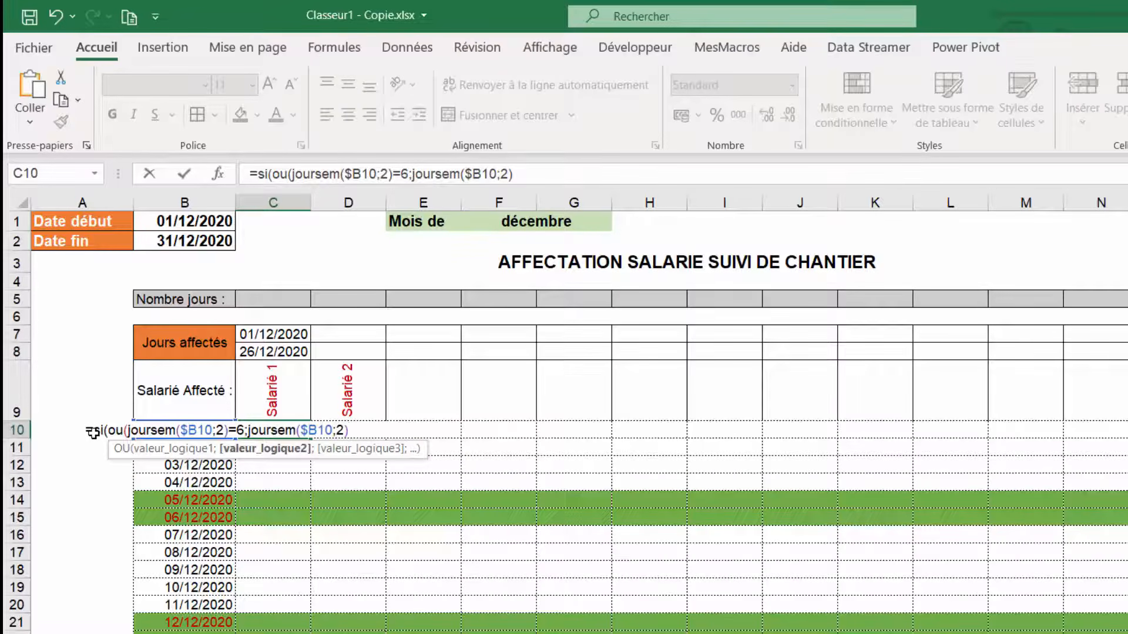
pyautogui.write('=7)')
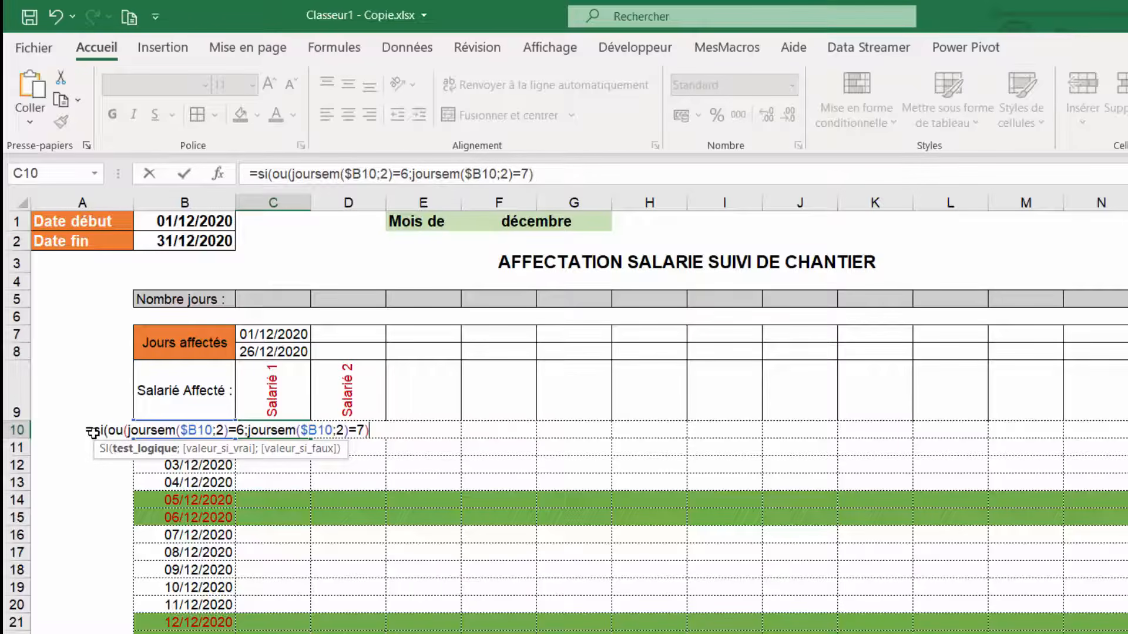
pyautogui.write(';')
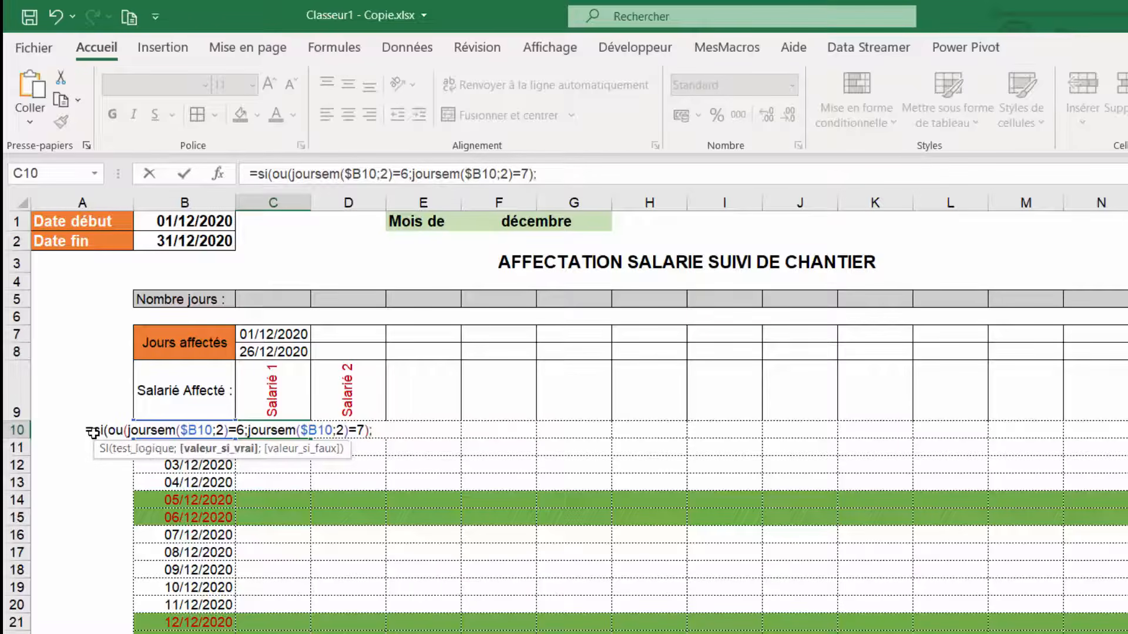
pyautogui.write('""')
pyautogui.write(';')
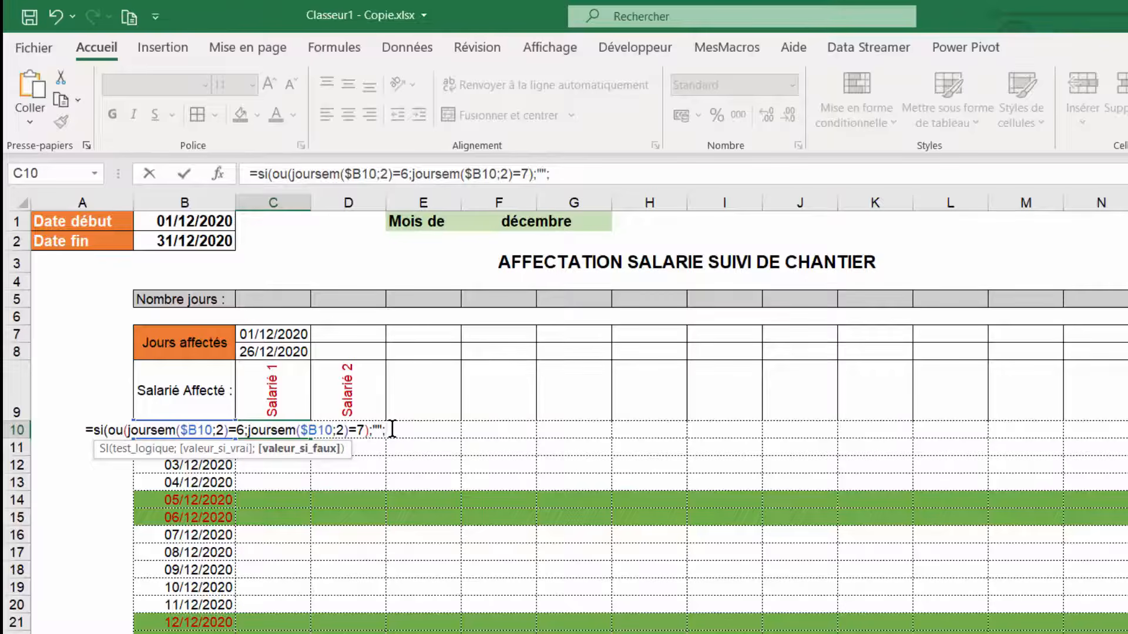
# - Open a nested SI(ET( in C10 and add the start-date test $B10>=C$7 as its first condition
pyautogui.write('si(')
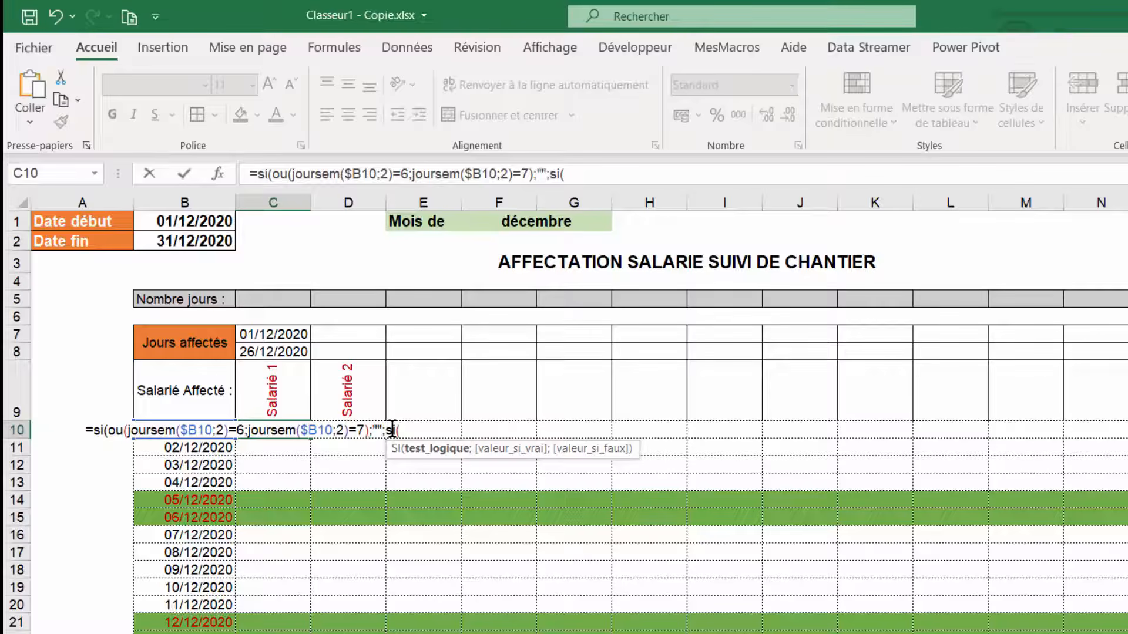
pyautogui.write('et(')
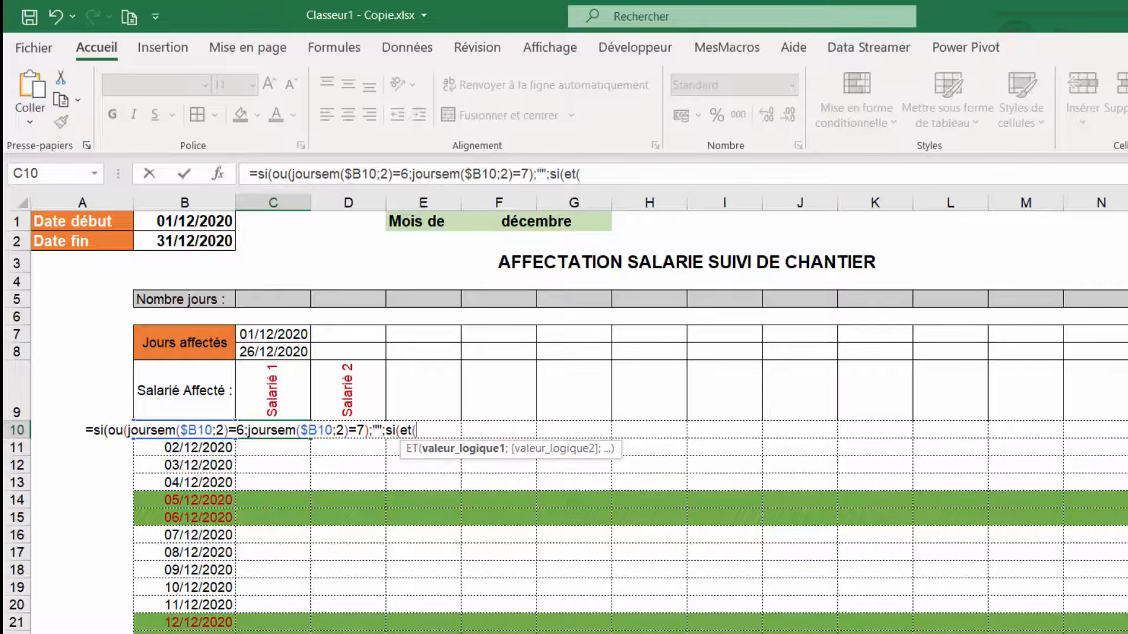
pyautogui.click(450, 430)
pyautogui.click(47, 430)
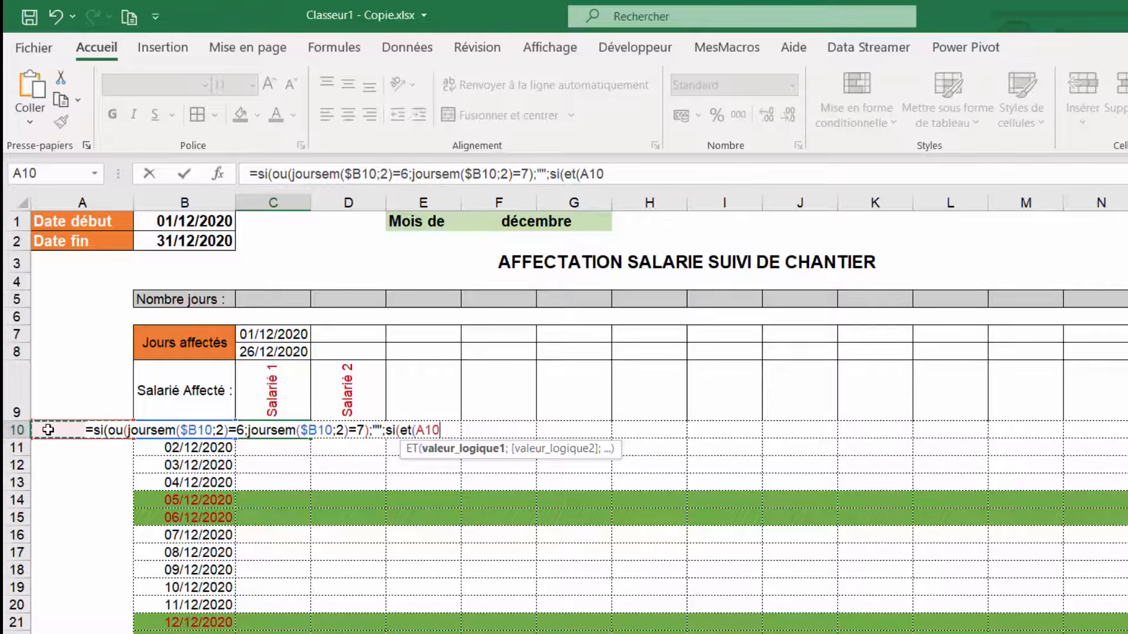
pyautogui.press('Right')
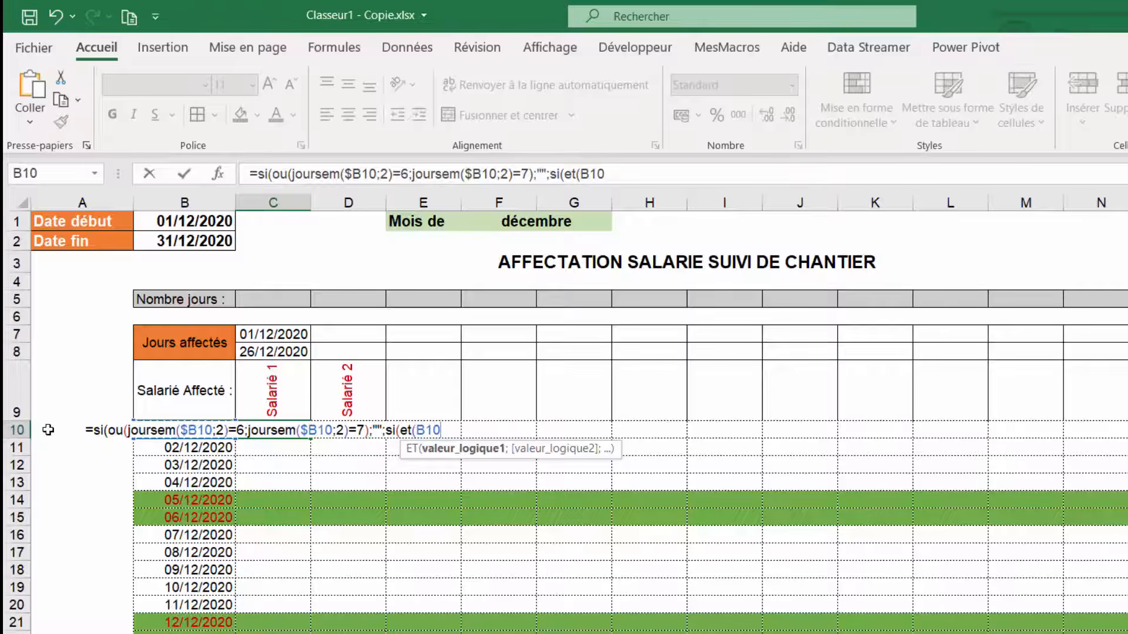
pyautogui.press('F4')
pyautogui.press('F4')
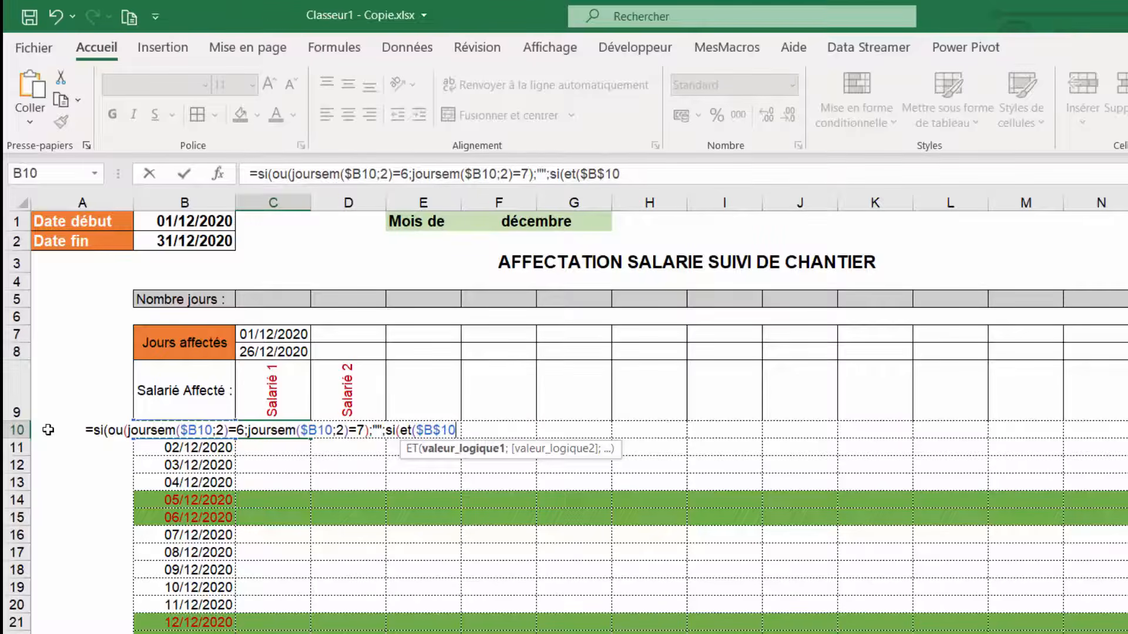
pyautogui.press('F4')
pyautogui.write('>=')
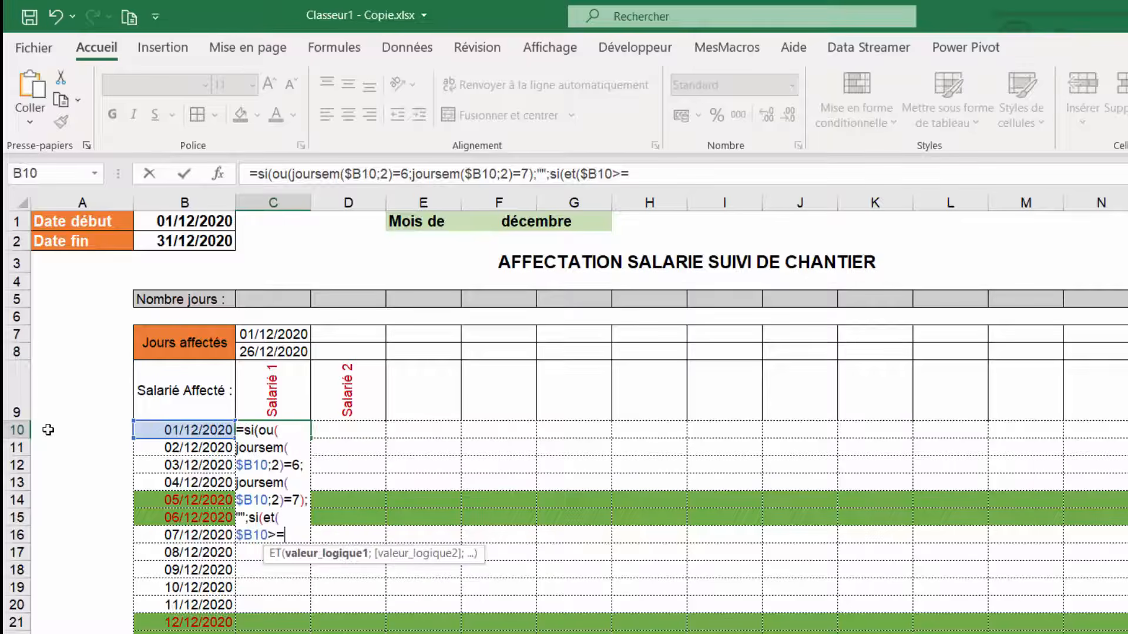
pyautogui.click(275, 335)
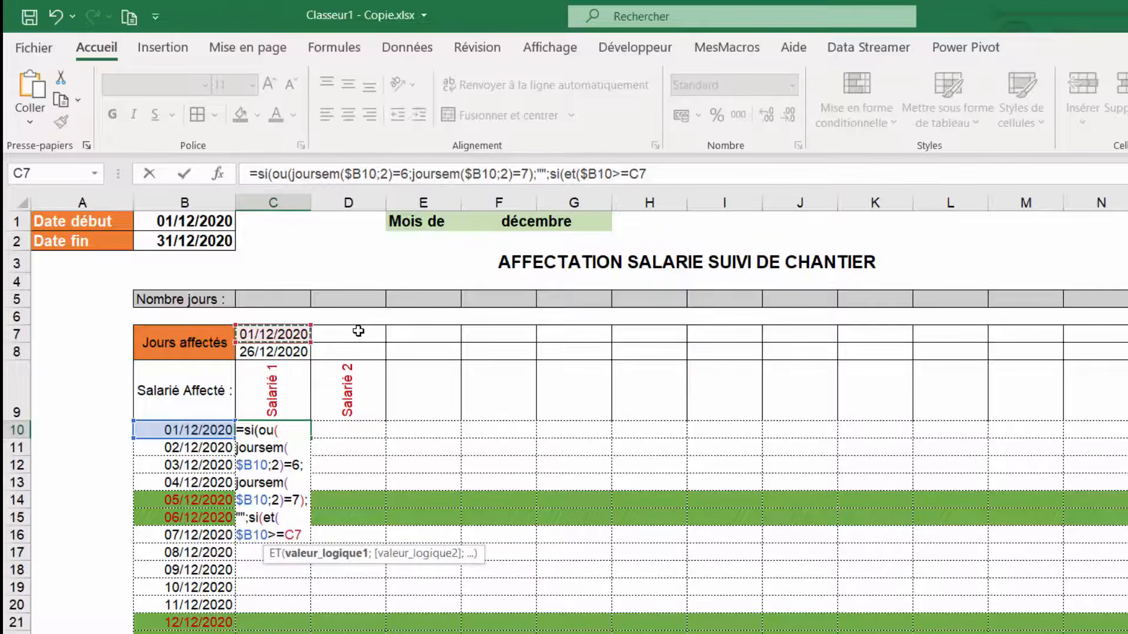
pyautogui.press('F4')
pyautogui.press('F4')
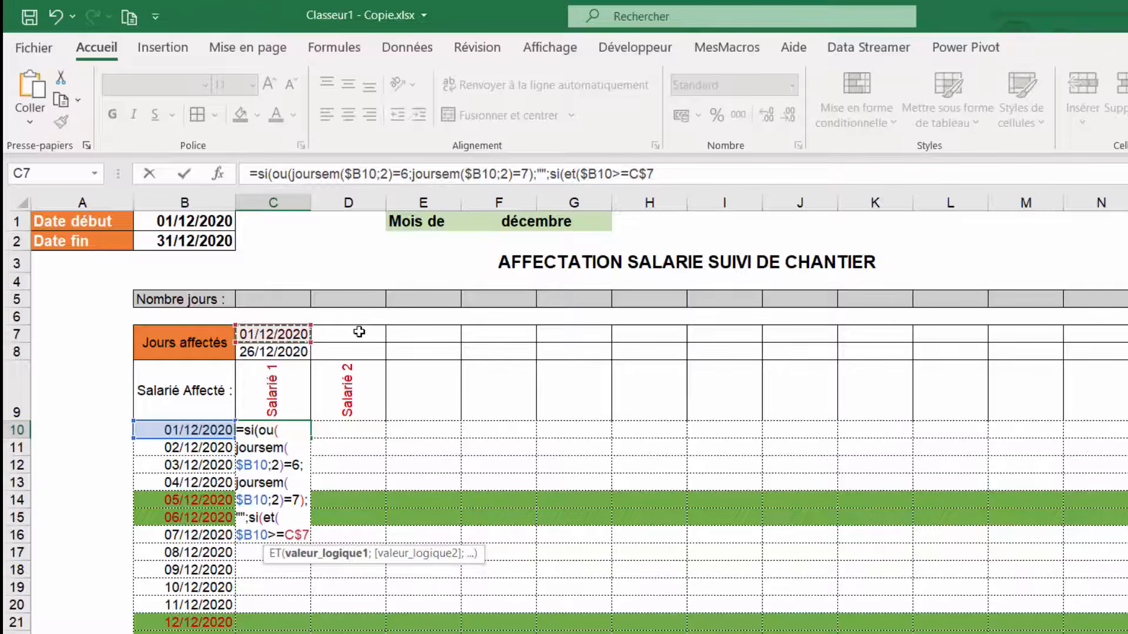
pyautogui.write(';')
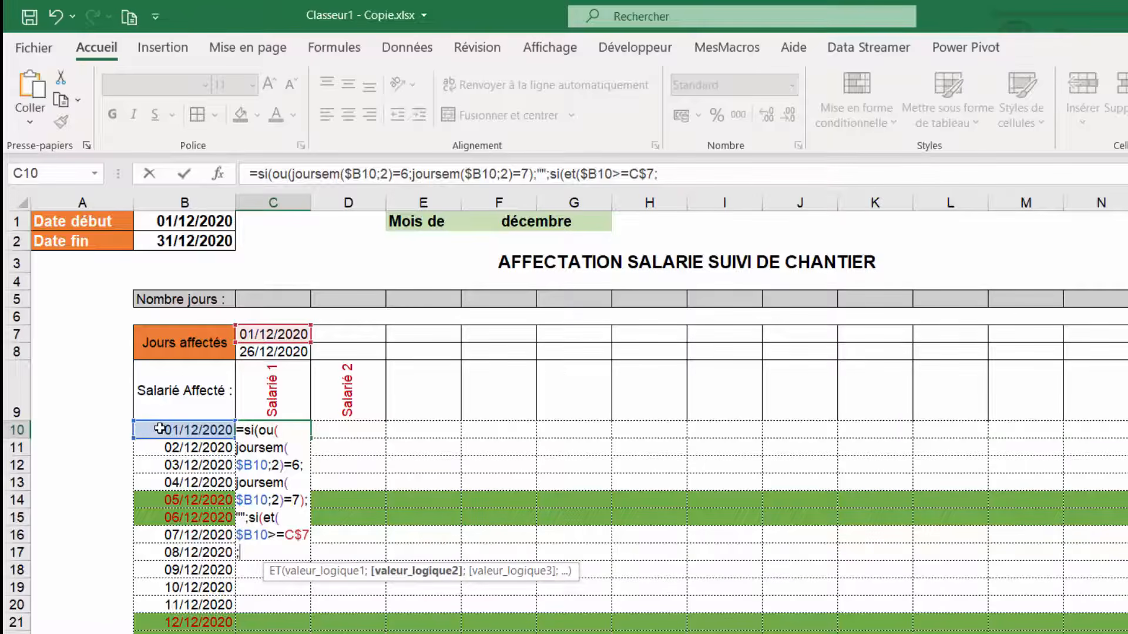
# - Add the end-date test $B10<=C$8 as the second ET condition
pyautogui.click(160, 428)
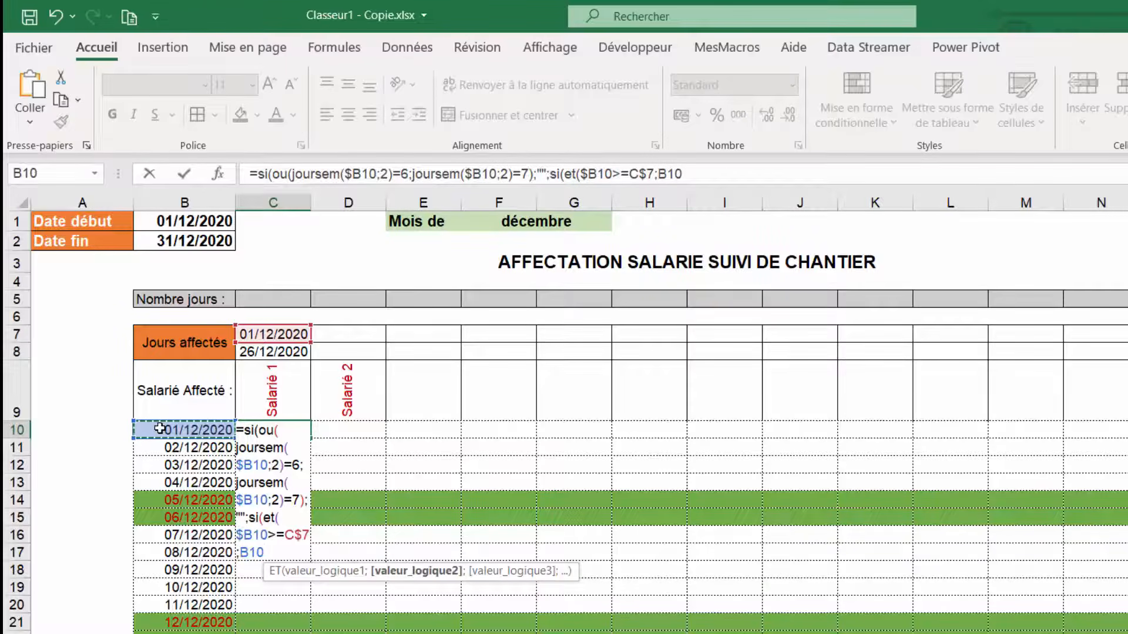
pyautogui.press('F4')
pyautogui.press('F4')
pyautogui.press('F4')
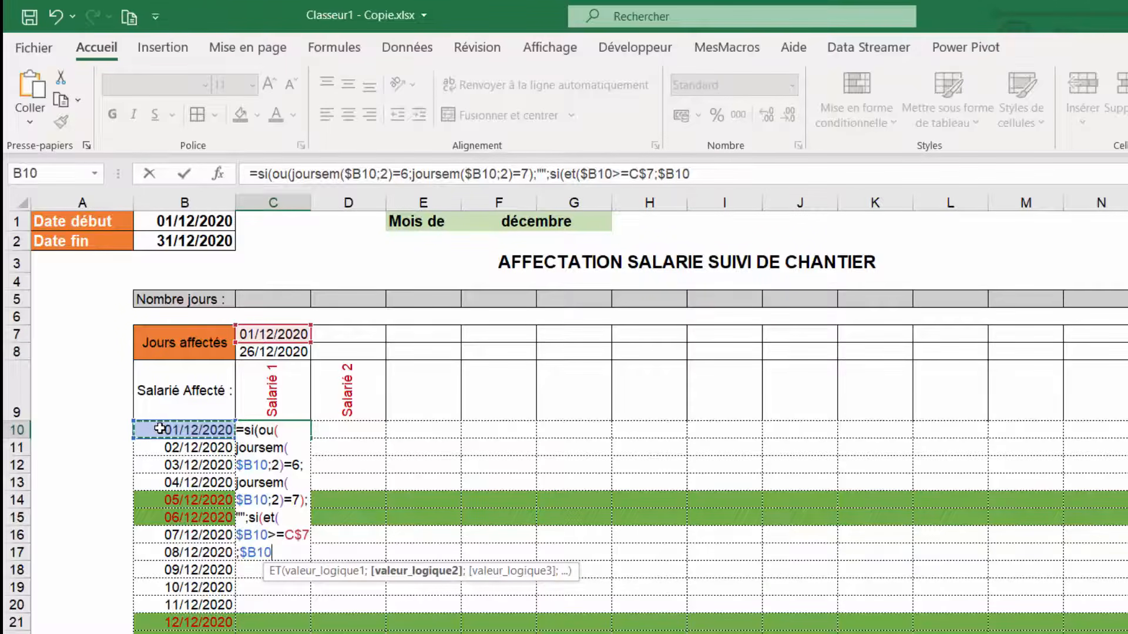
pyautogui.write('<=')
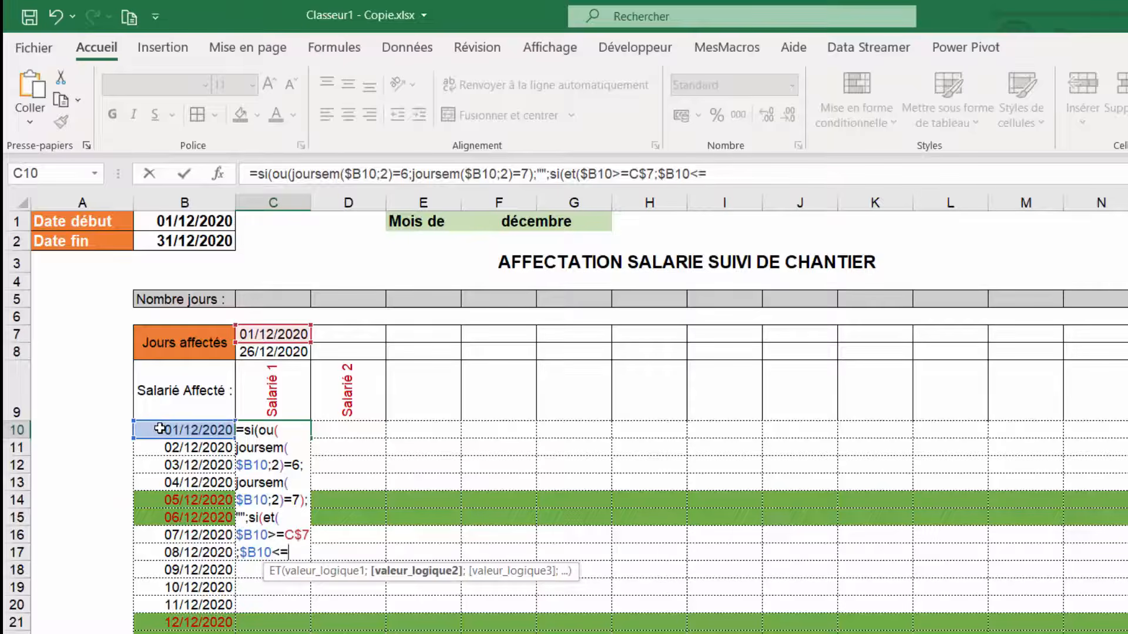
pyautogui.click(260, 350)
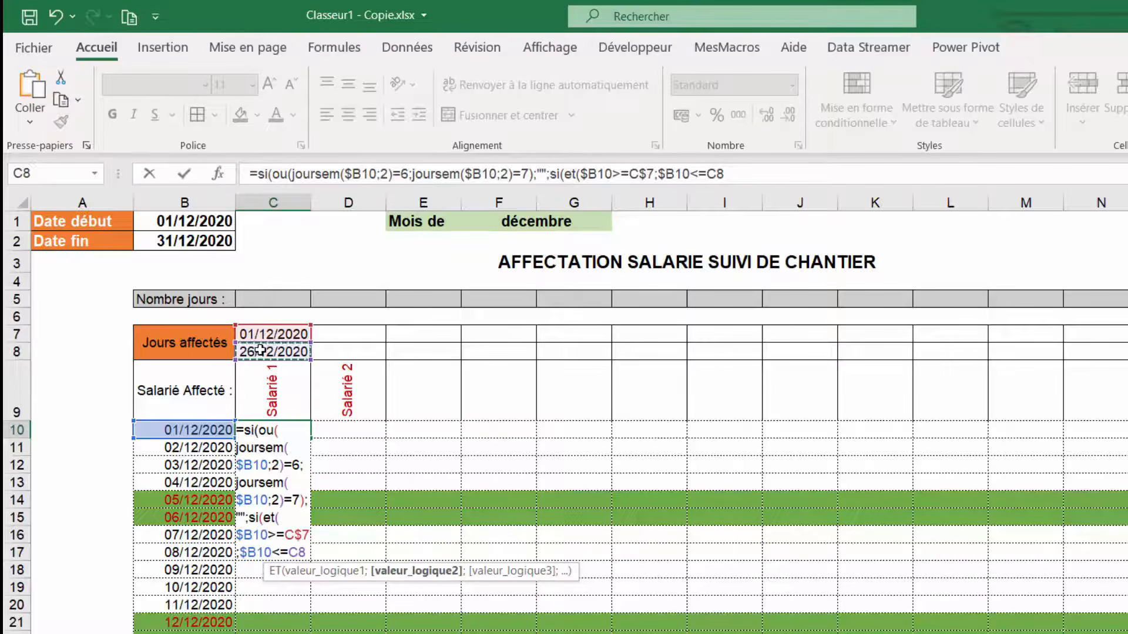
pyautogui.press('F4')
pyautogui.press('F4')
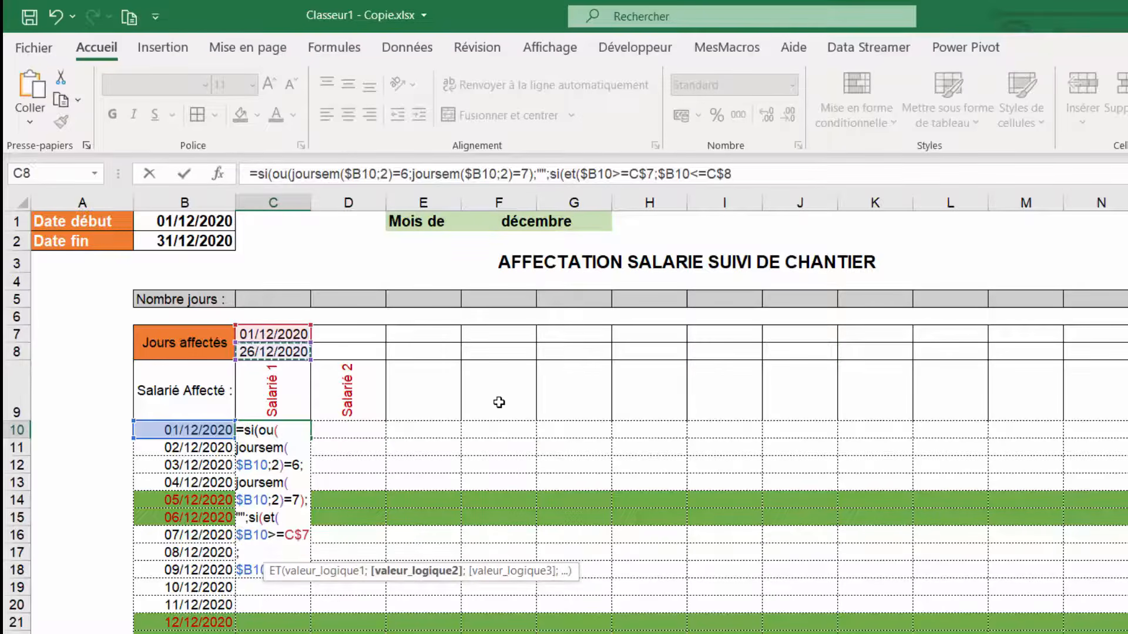
pyautogui.write(';')
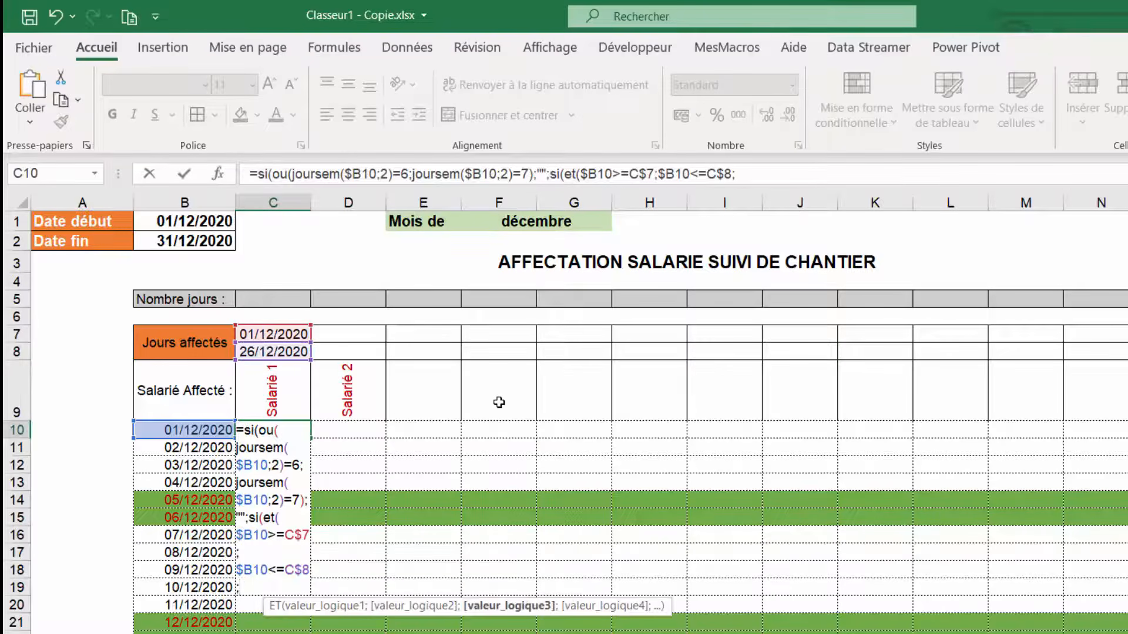
# - Add the condition B10<>JoursFeriés, inserting the JoursFeriés named range from the paste-name list
pyautogui.click(167, 431)
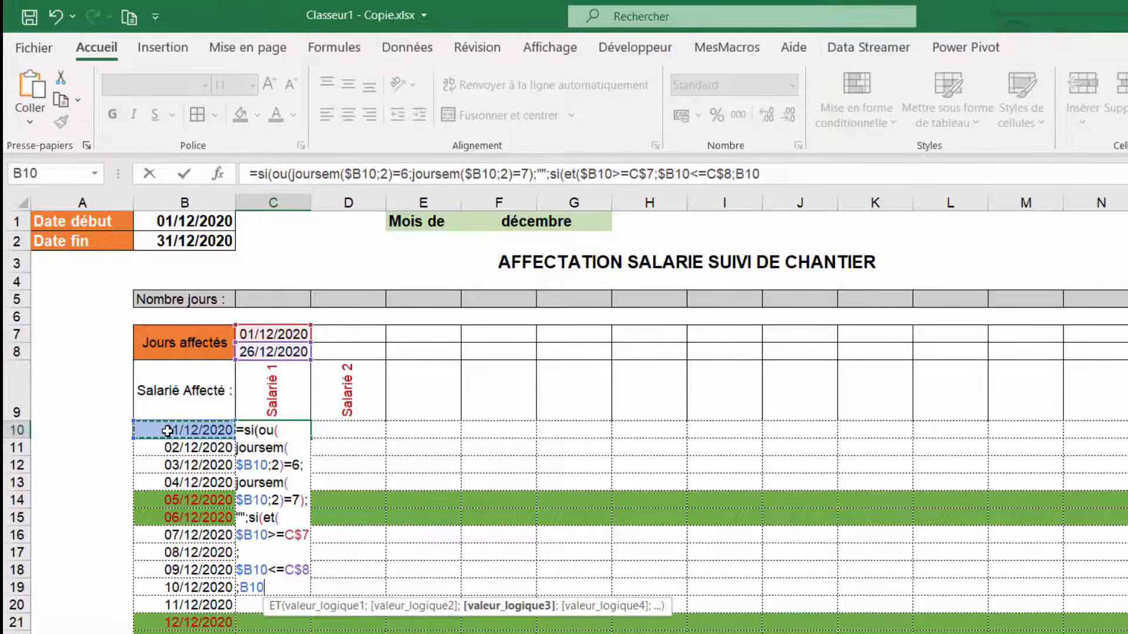
pyautogui.write('<>')
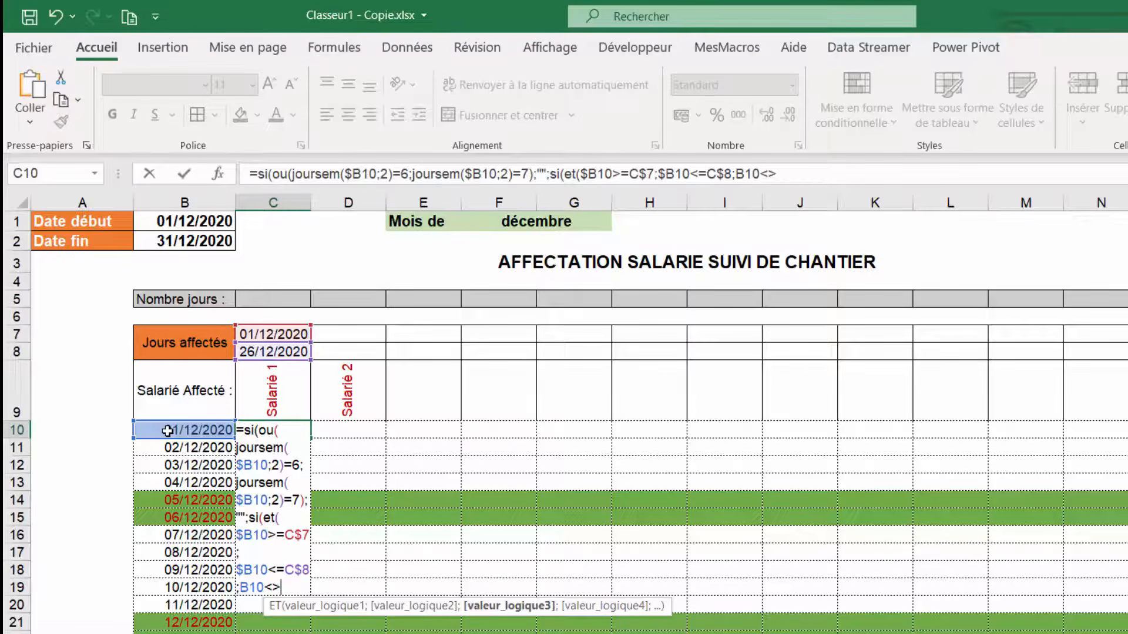
pyautogui.press('F3')
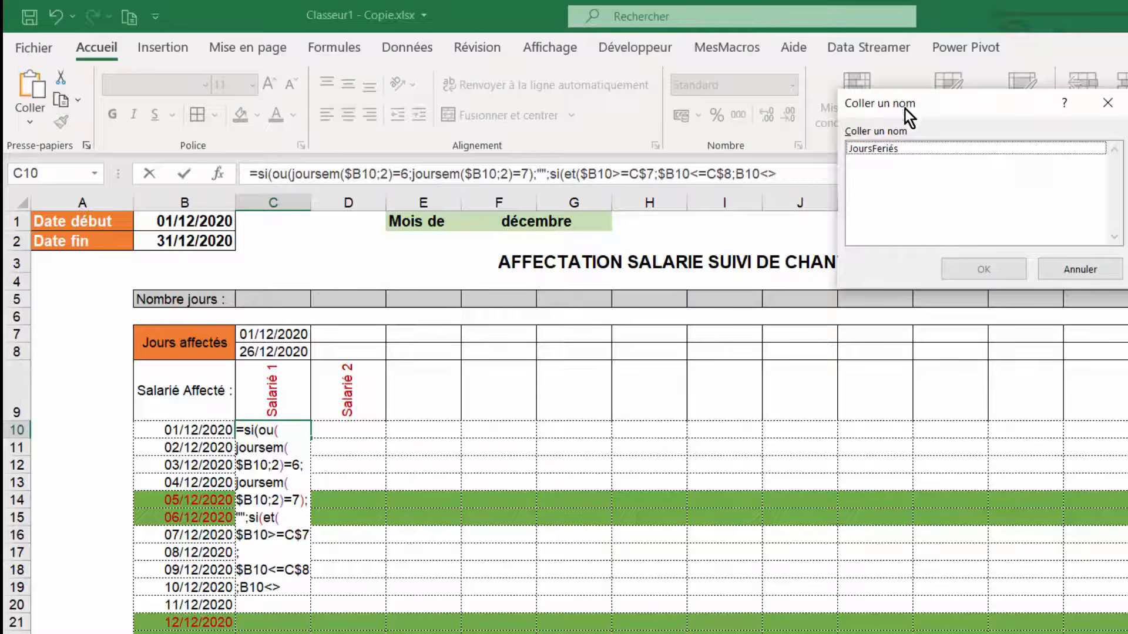
pyautogui.moveTo(974, 106); pyautogui.dragTo(826, 184)
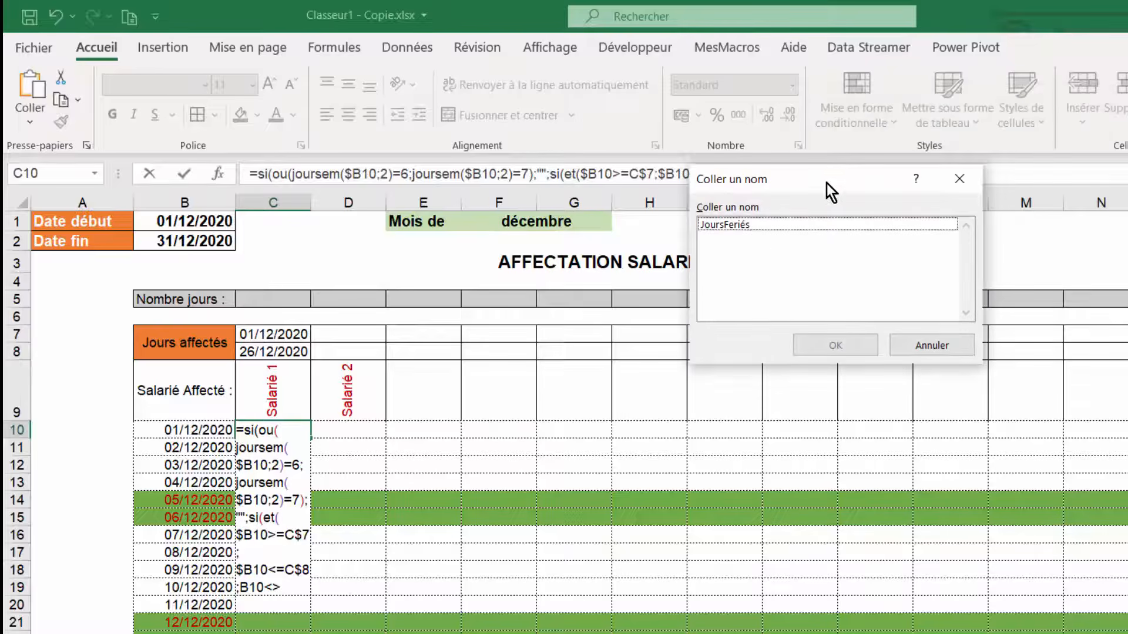
pyautogui.click(729, 224)
pyautogui.click(845, 350)
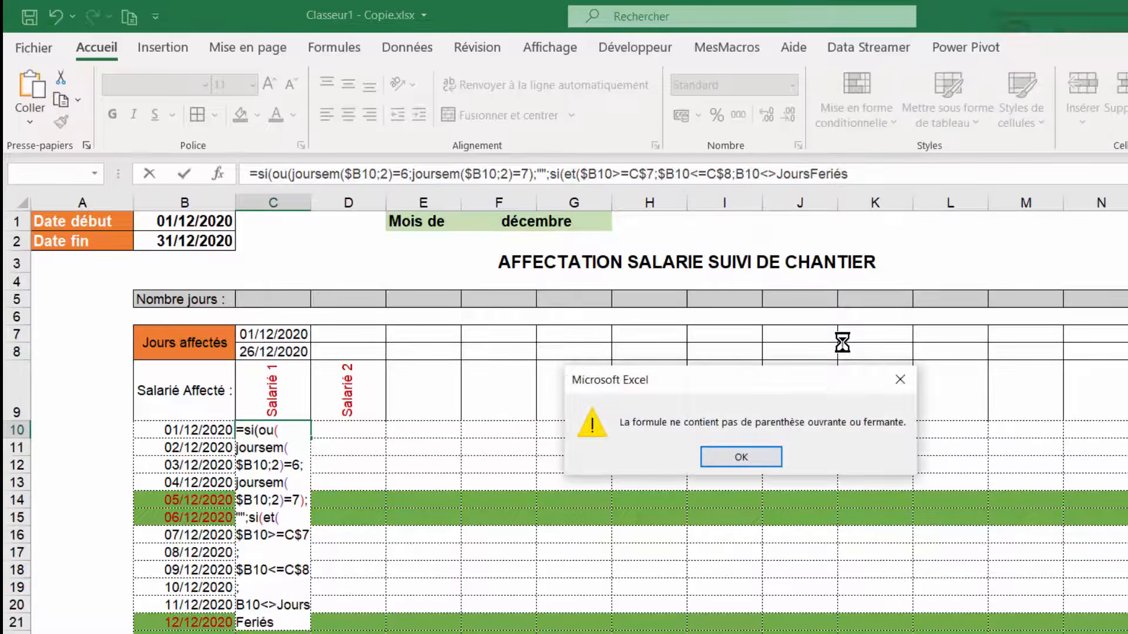
pyautogui.click(761, 461)
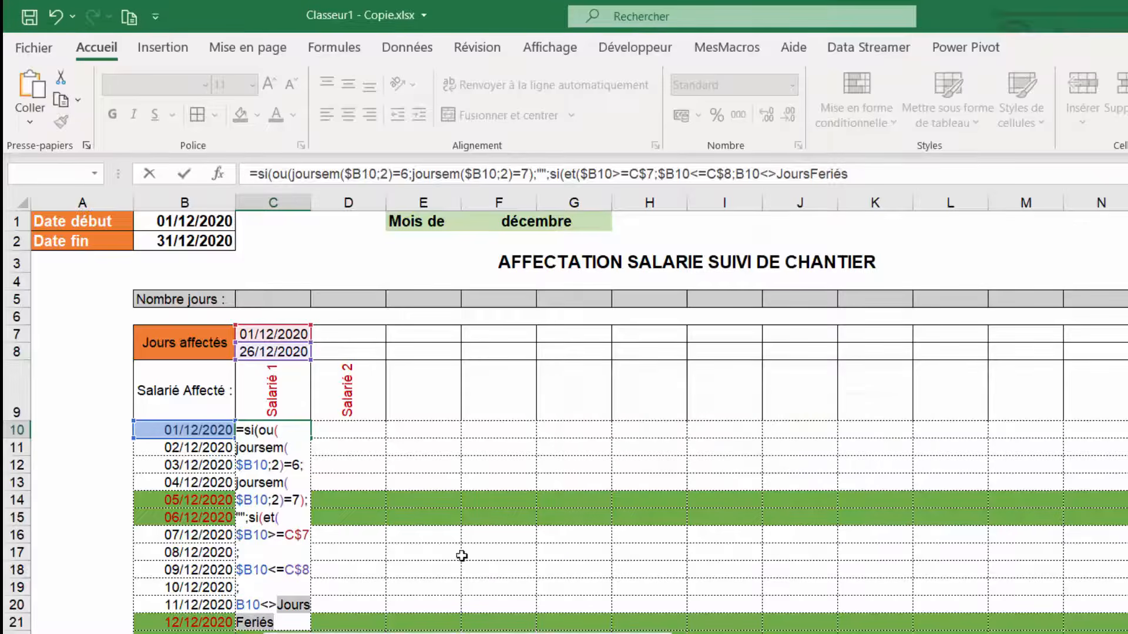
pyautogui.click(883, 172)
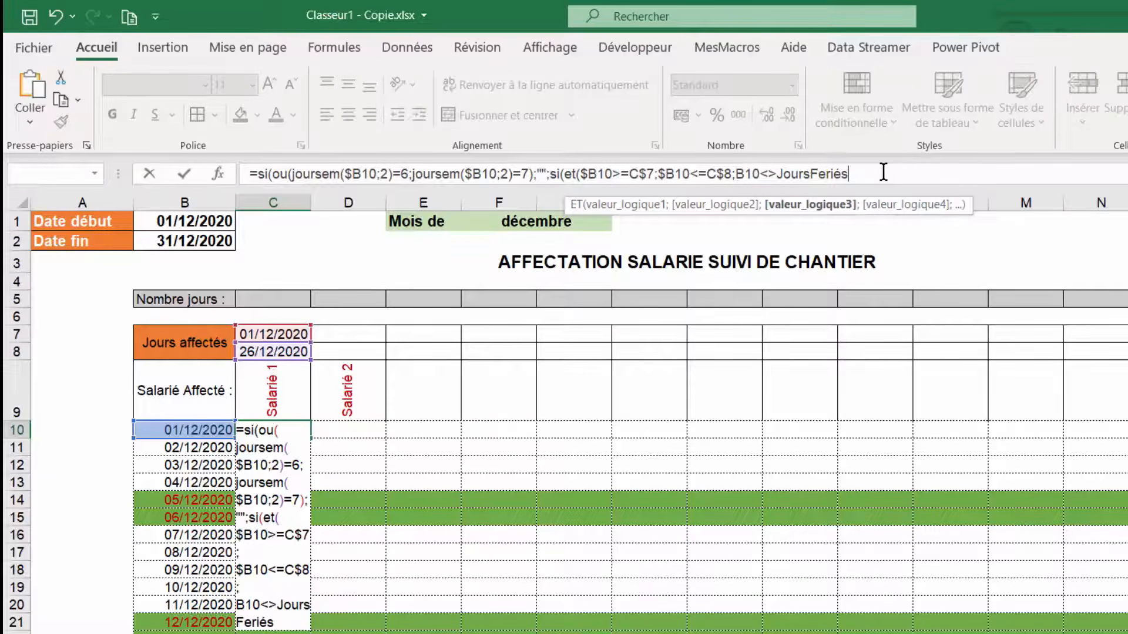
# - Close the ET, return "X" when true and "" otherwise, validate the C10 formula and fill it down the Salarié 1 column
pyautogui.write(')')
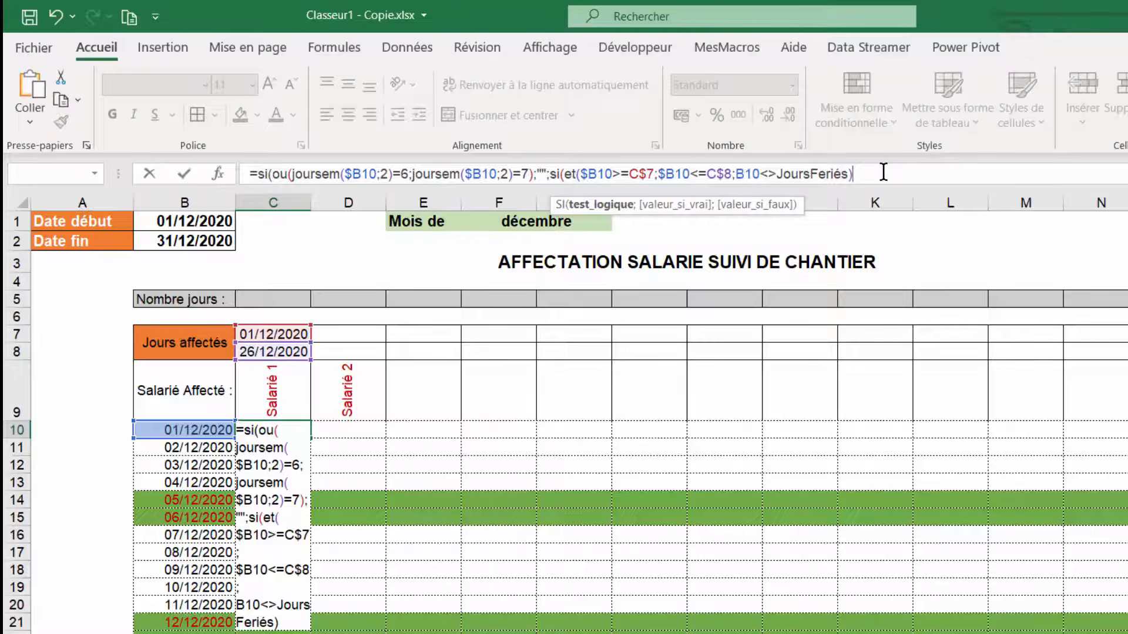
pyautogui.write(';"X')
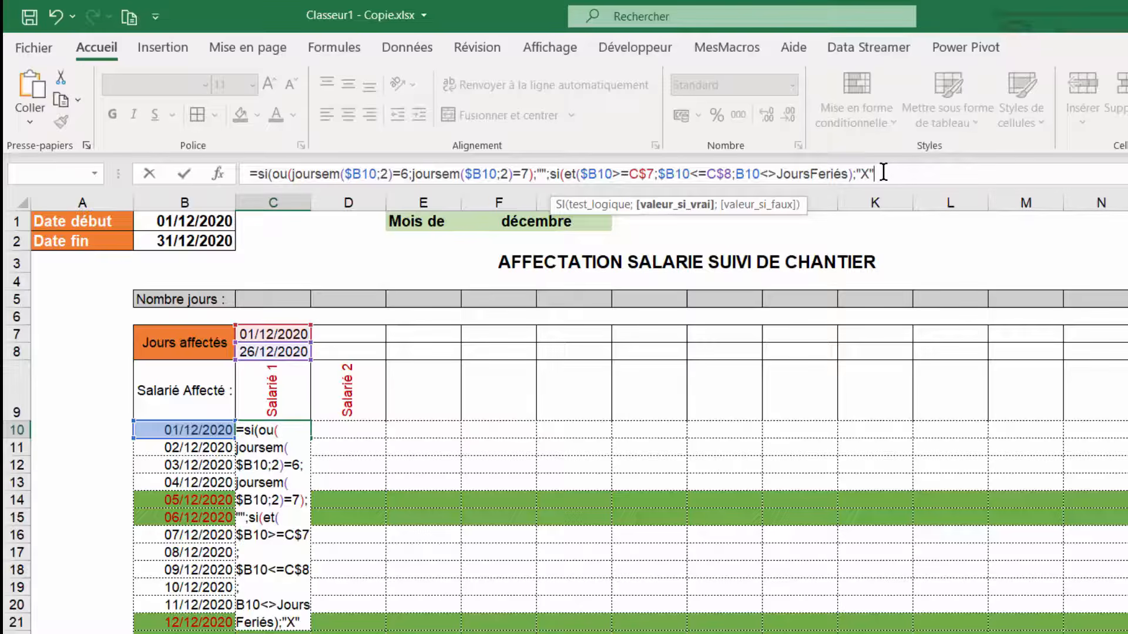
pyautogui.write(';')
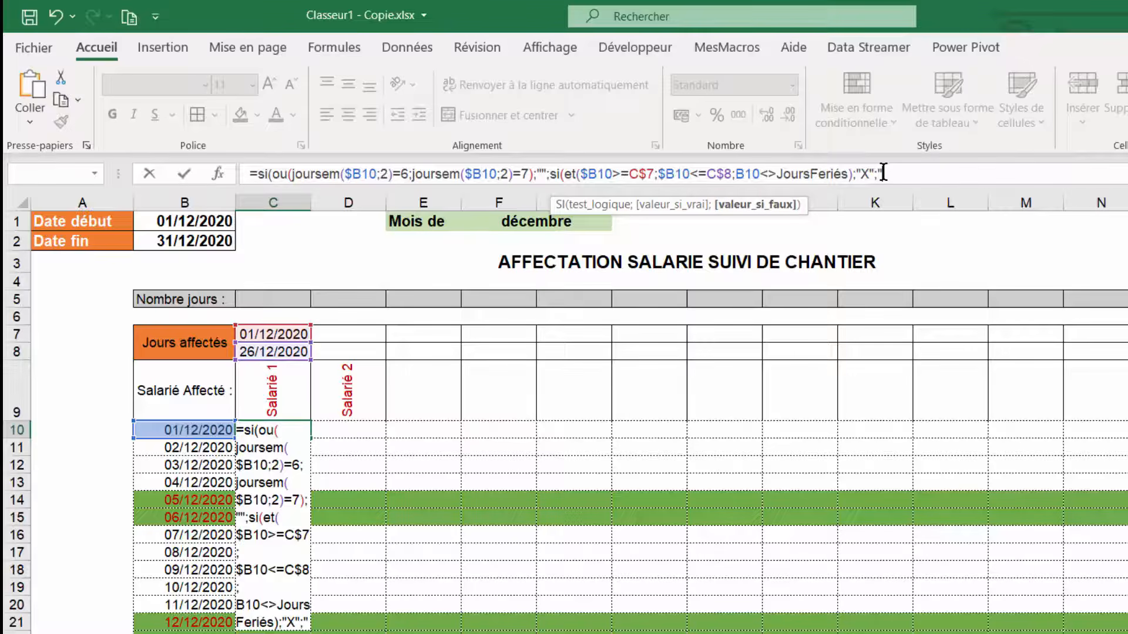
pyautogui.write('"")')
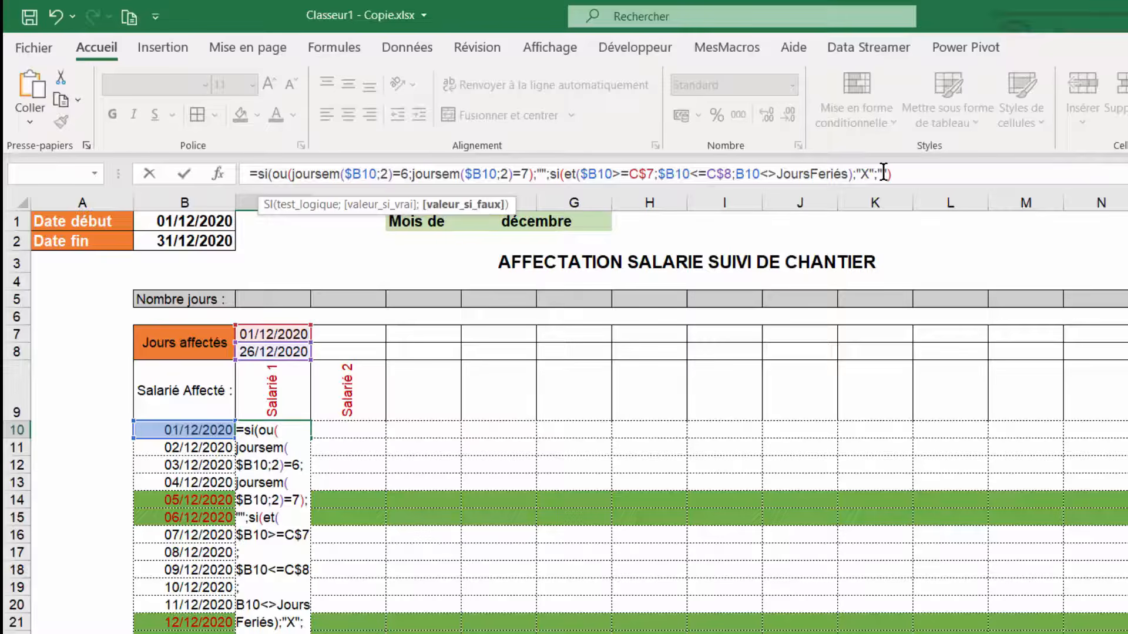
pyautogui.write(')')
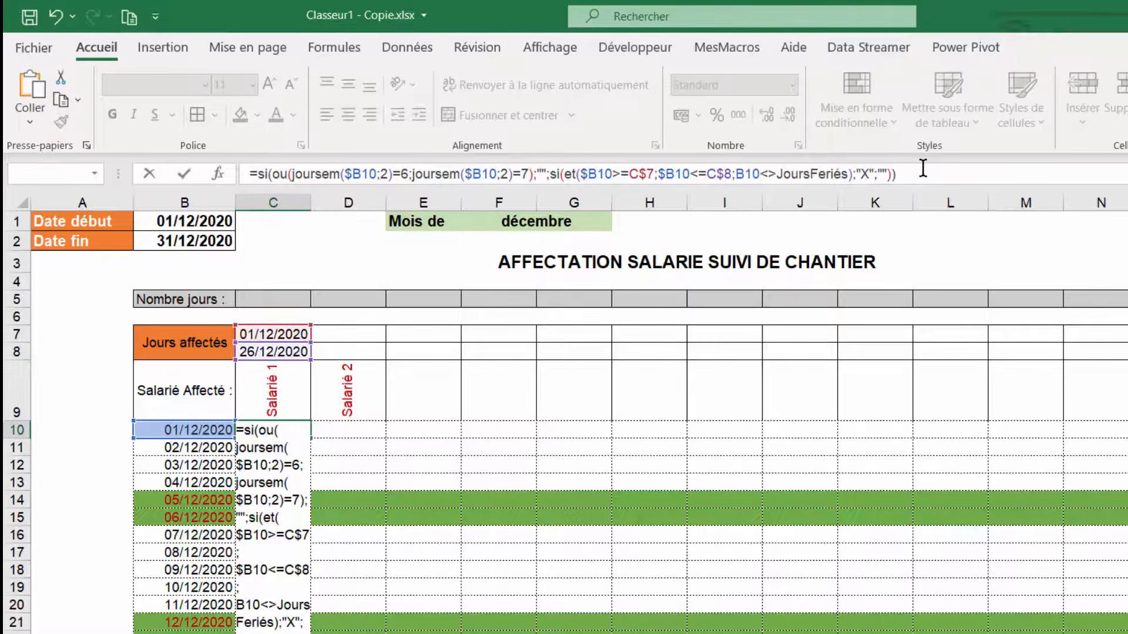
pyautogui.press('Return')
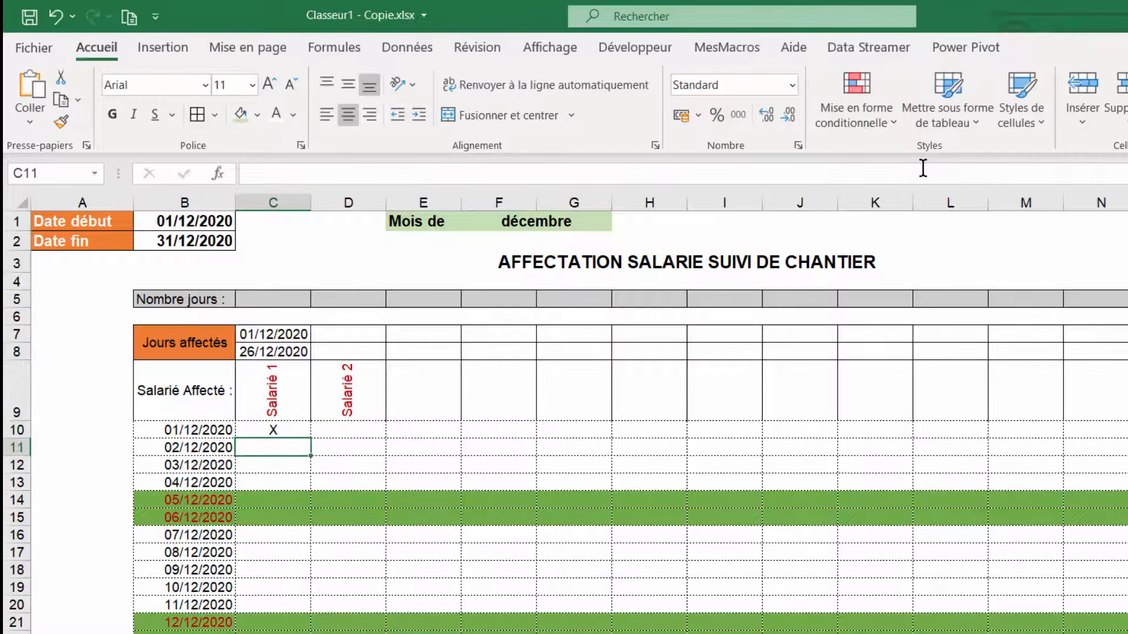
pyautogui.press('Up')
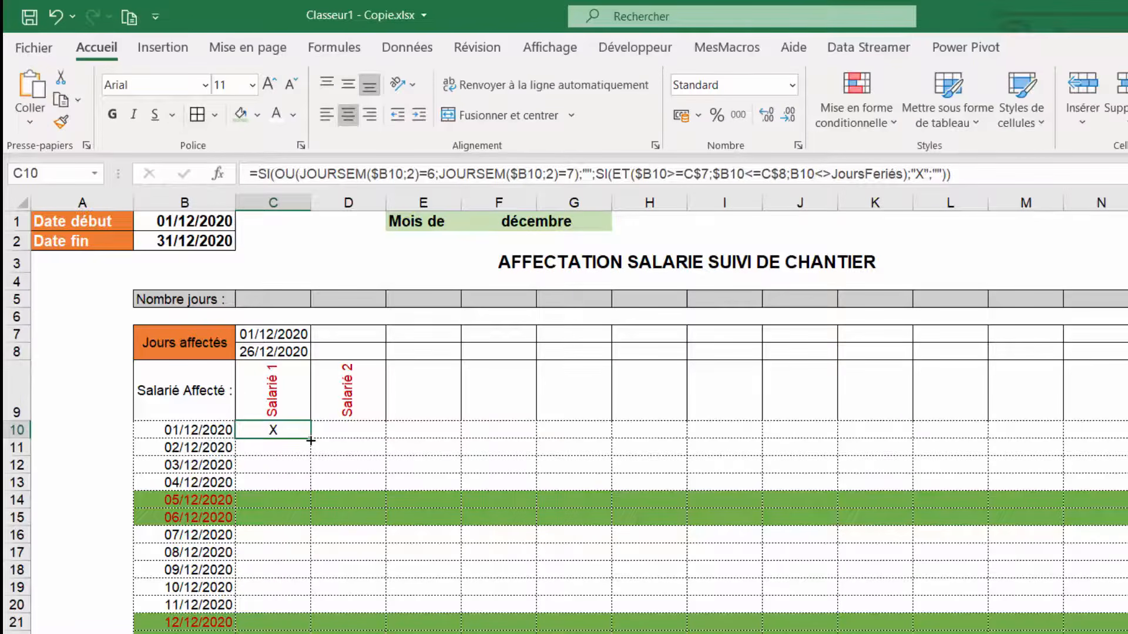
pyautogui.moveTo(311, 440); pyautogui.dragTo(314, 633)
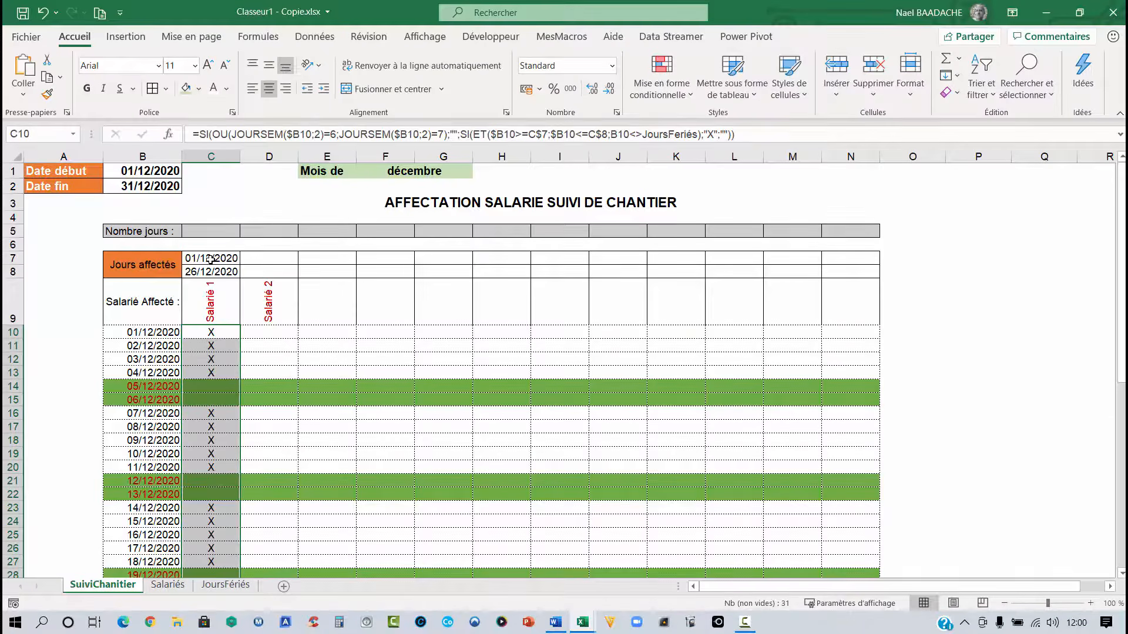
# - Examine the assigned-day dates in C7:C8 and the X marks on weekend and holiday rows of the Salarié 1 column
pyautogui.click(209, 259)
pyautogui.click(202, 271)
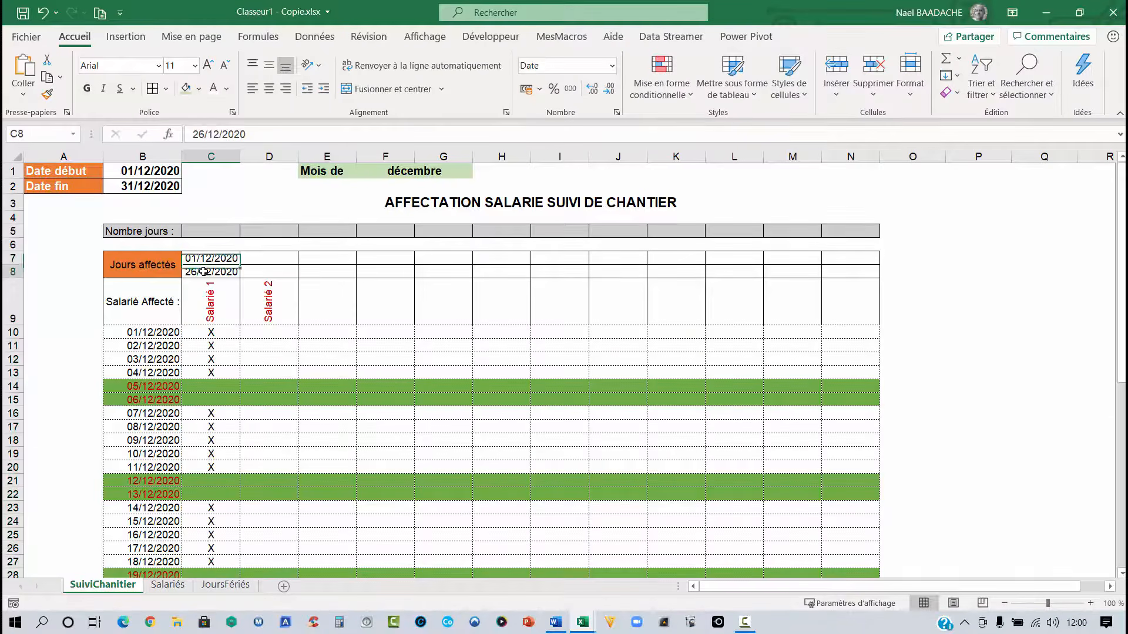
pyautogui.scroll(-2, 203, 272)
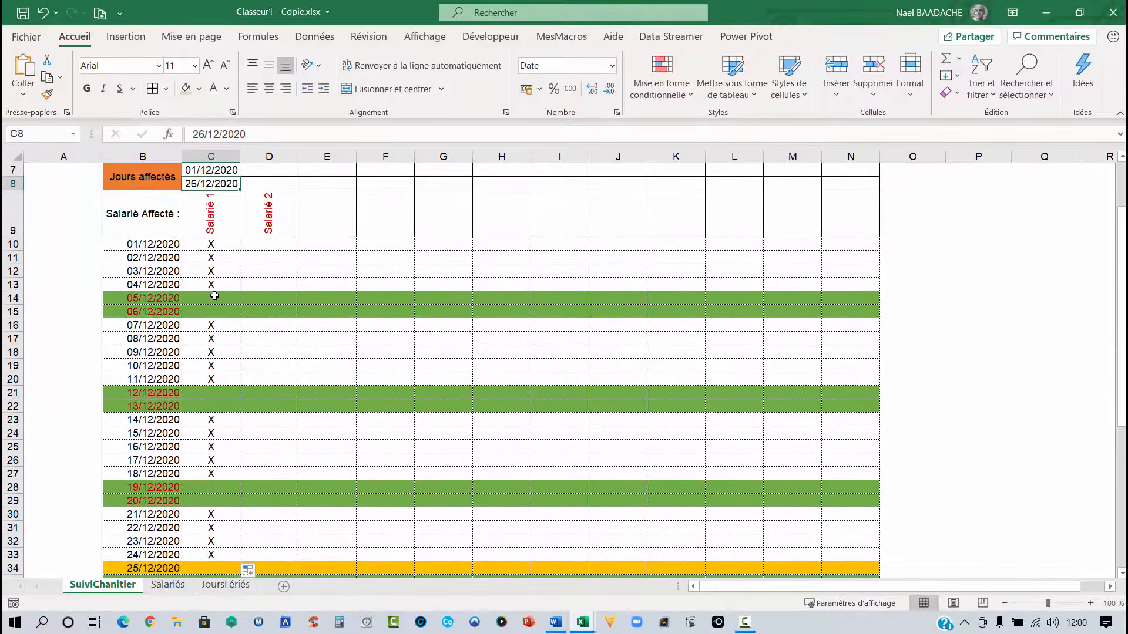
pyautogui.moveTo(215, 296); pyautogui.dragTo(214, 312)
pyautogui.scroll(-2, 230, 293)
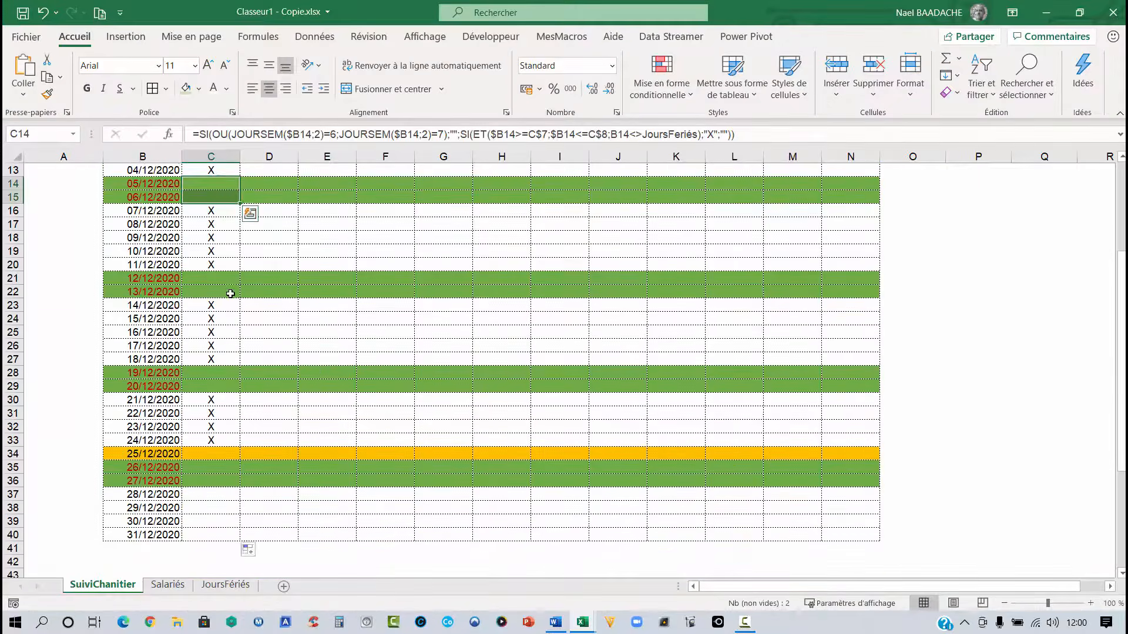
pyautogui.scroll(-2, 229, 294)
pyautogui.click(208, 370)
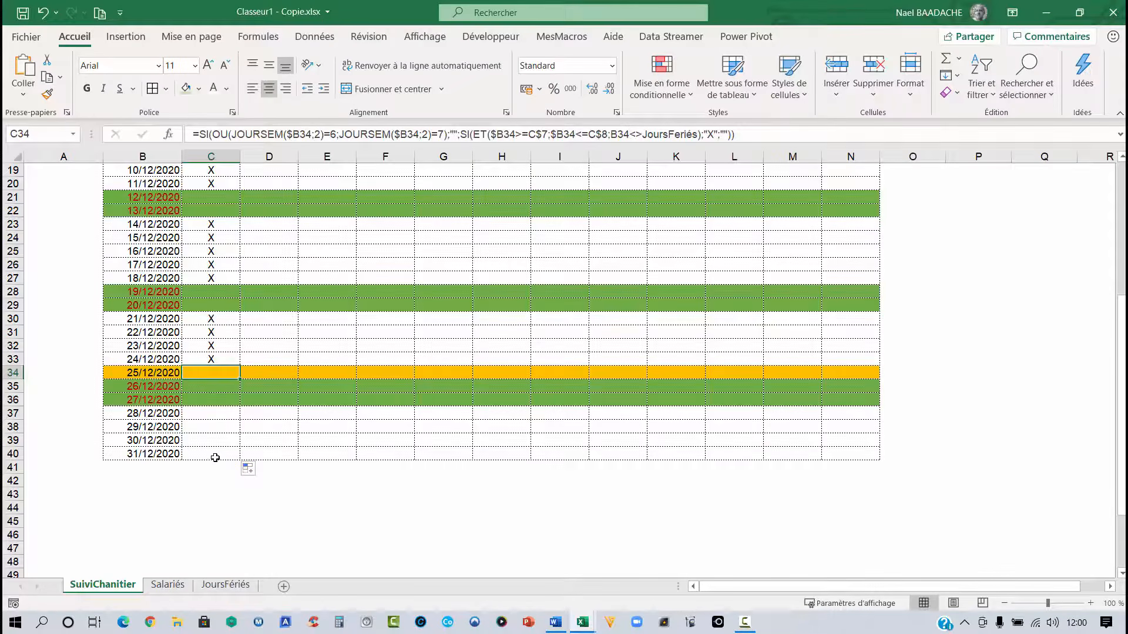
# - Extend the Salarié 1 assignment formula across the other employee columns up to column N
pyautogui.scroll(5, 227, 385)
pyautogui.moveTo(210, 285); pyautogui.dragTo(876, 553)
pyautogui.scroll(4, 509, 435)
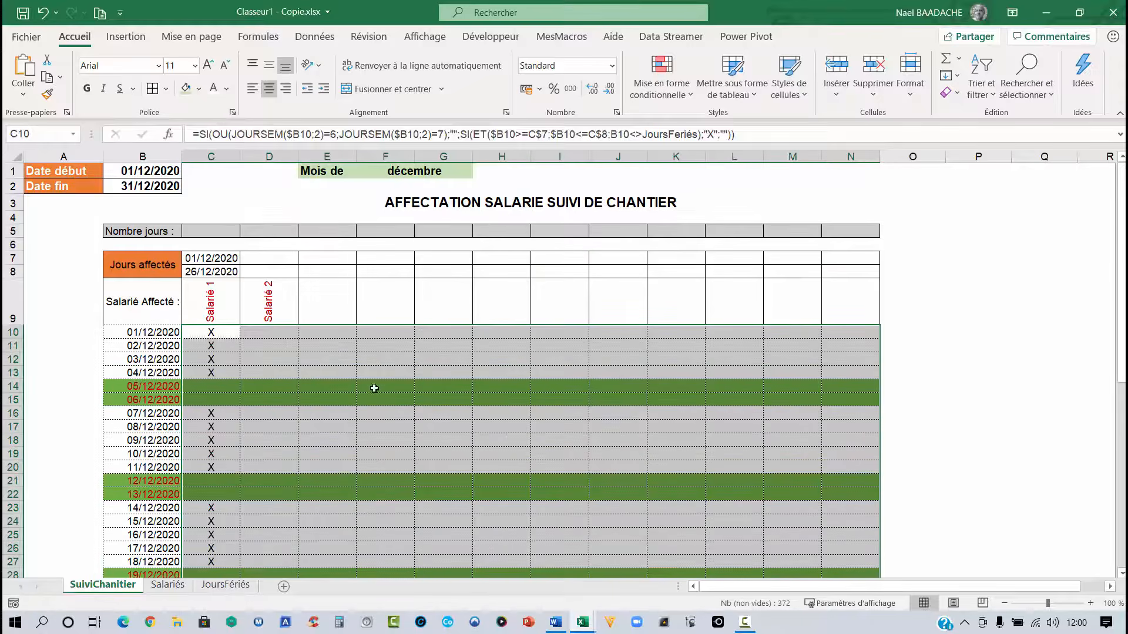
# - Enter Salarié 2's assigned days as 03/12/2020 to 14/12/2020 in D7 and D8
pyautogui.click(264, 261)
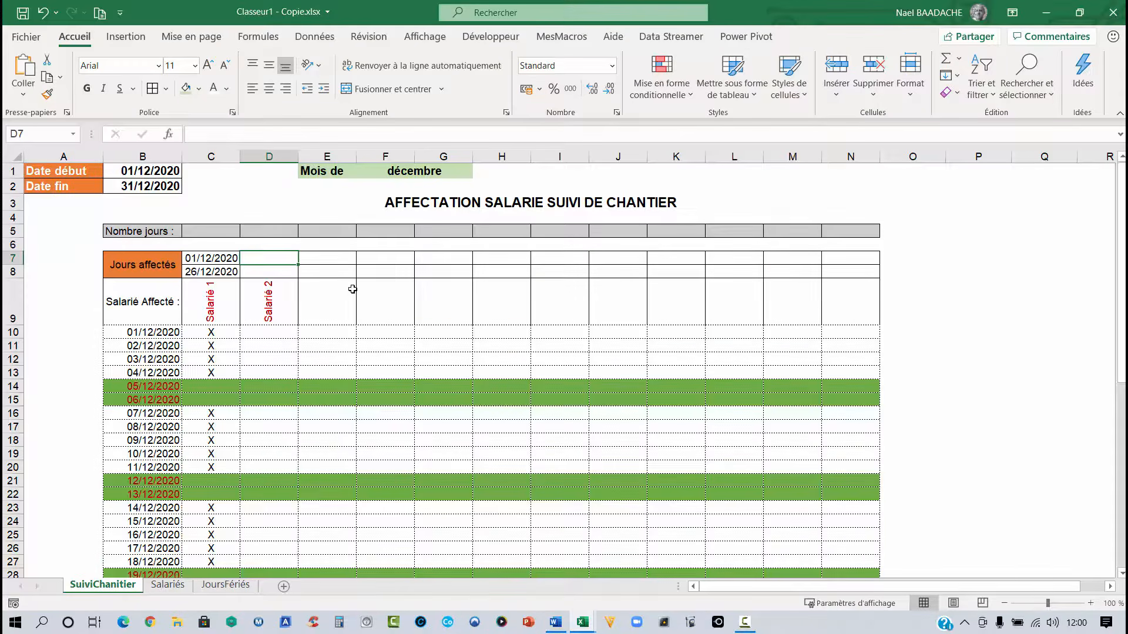
pyautogui.write('03')
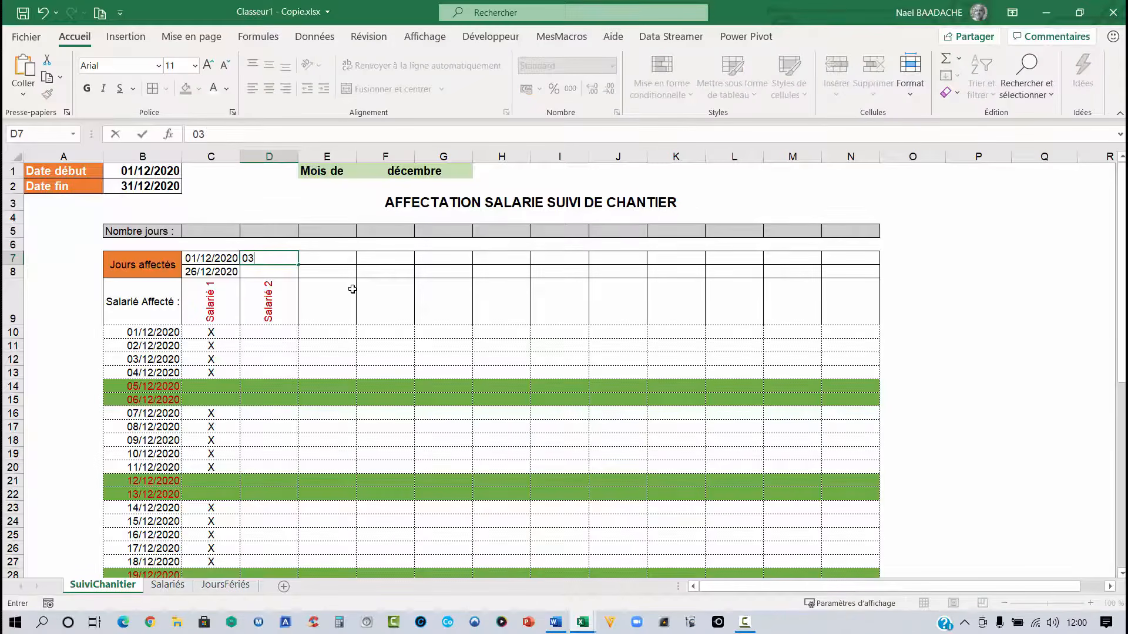
pyautogui.write('/12/2020')
pyautogui.press('Return')
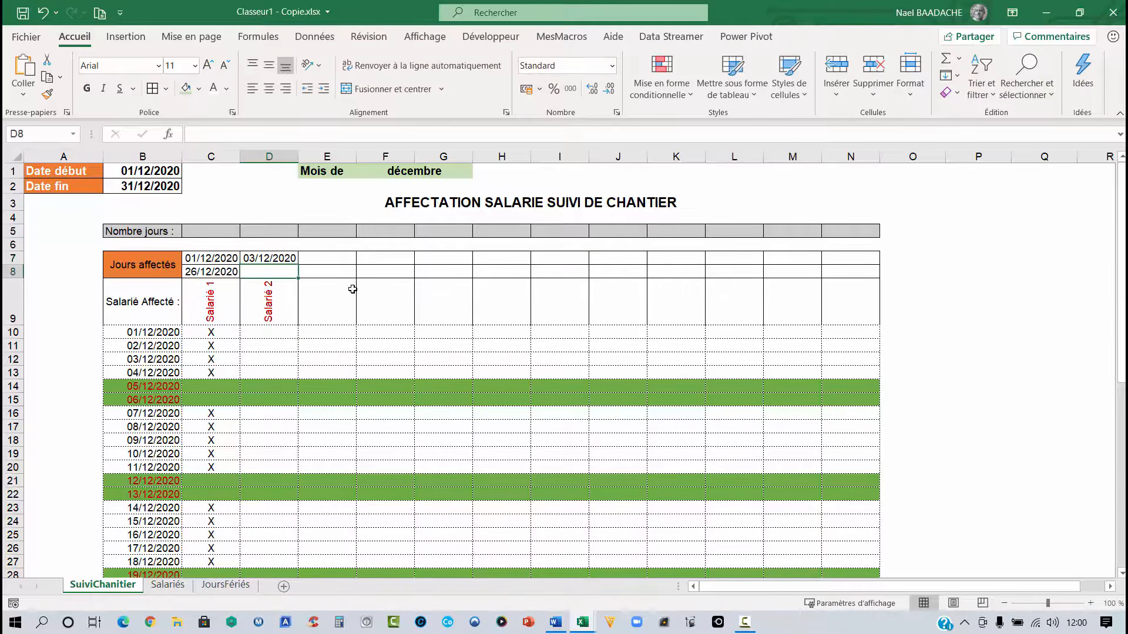
pyautogui.write('14/12')
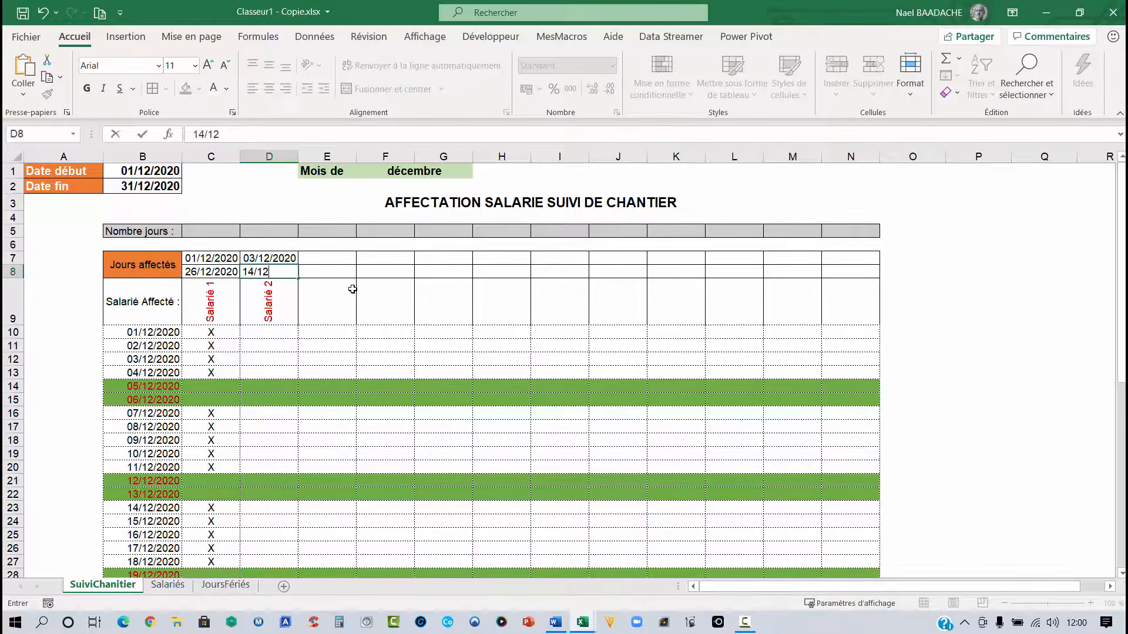
pyautogui.write('/2020')
pyautogui.press('Return')
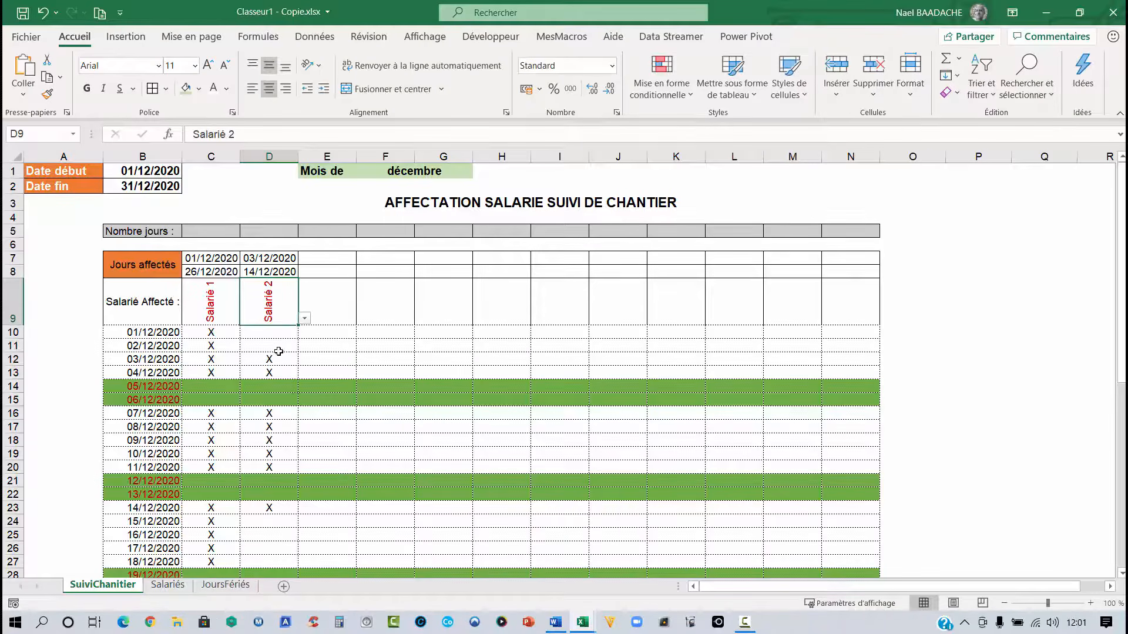
# - Examine the formulas in several Salarié 2 cells on weekday, weekend and boundary rows
pyautogui.click(276, 360)
pyautogui.click(271, 387)
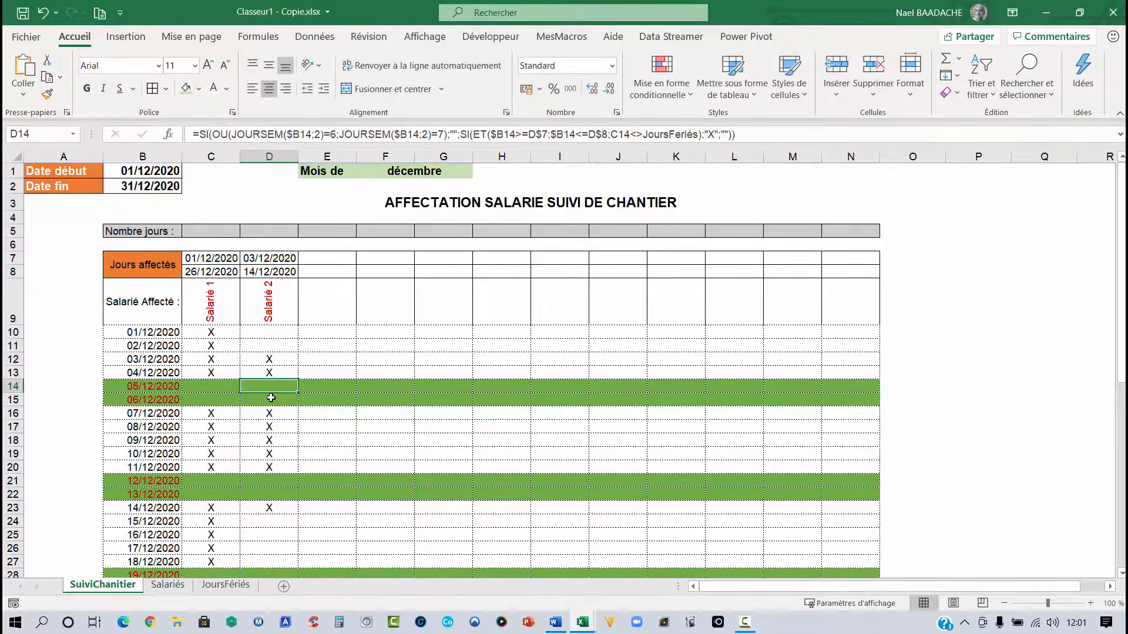
pyautogui.click(270, 401)
pyautogui.click(269, 414)
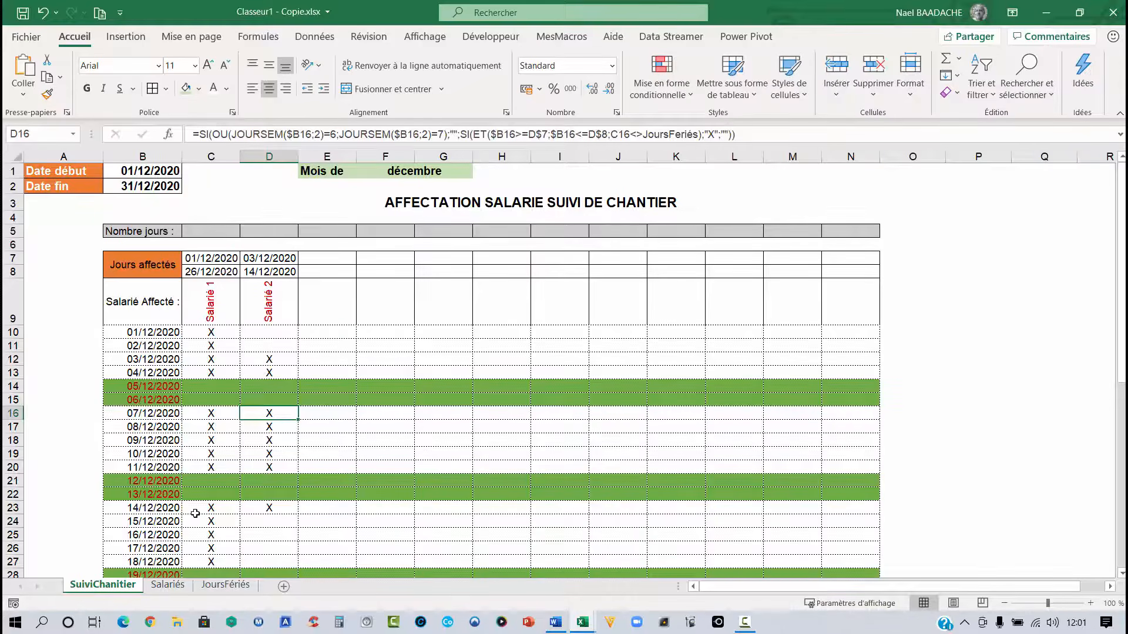
pyautogui.click(268, 510)
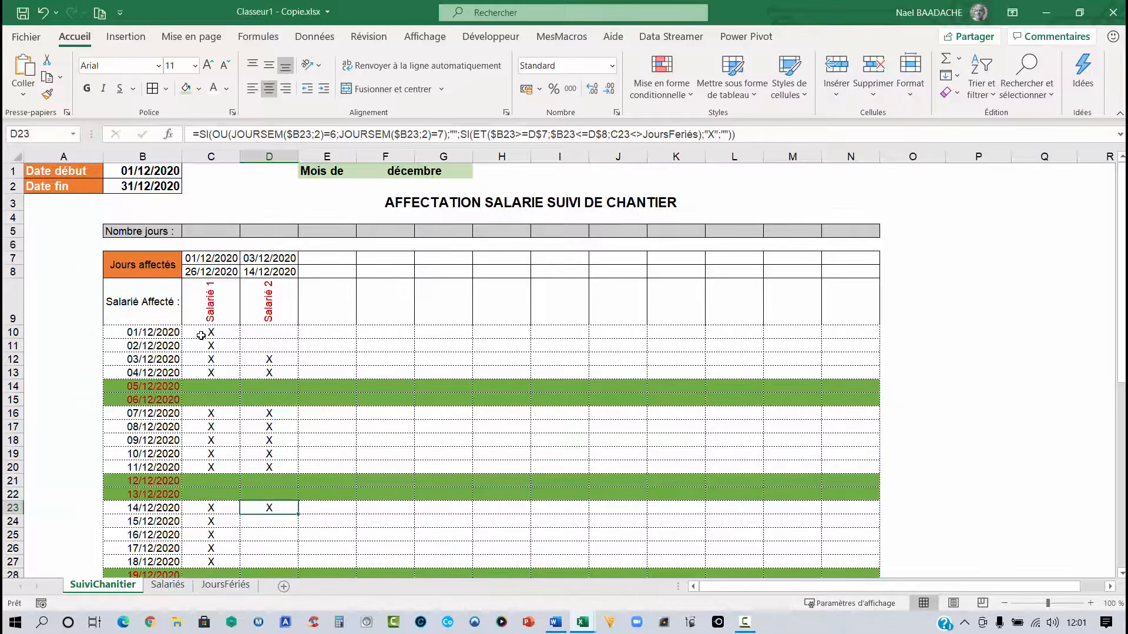
pyautogui.moveTo(201, 336); pyautogui.dragTo(247, 332)
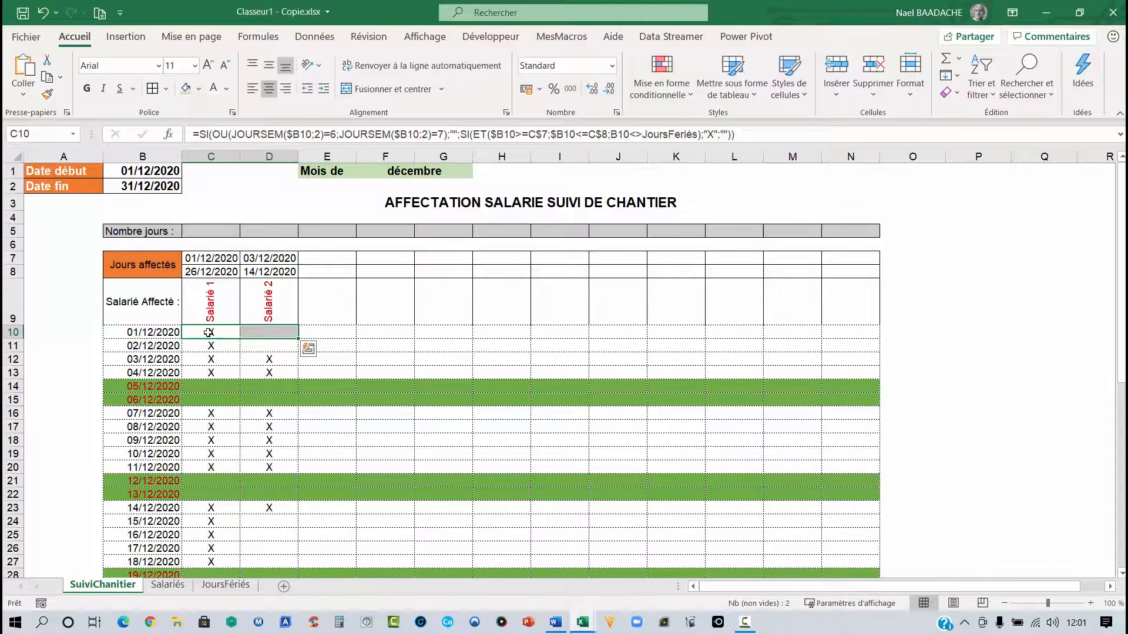
# - Select the grid C10:N40 and add a text-contains highlight rule for x with a custom format
pyautogui.moveTo(209, 332); pyautogui.dragTo(836, 563)
pyautogui.scroll(4, 594, 496)
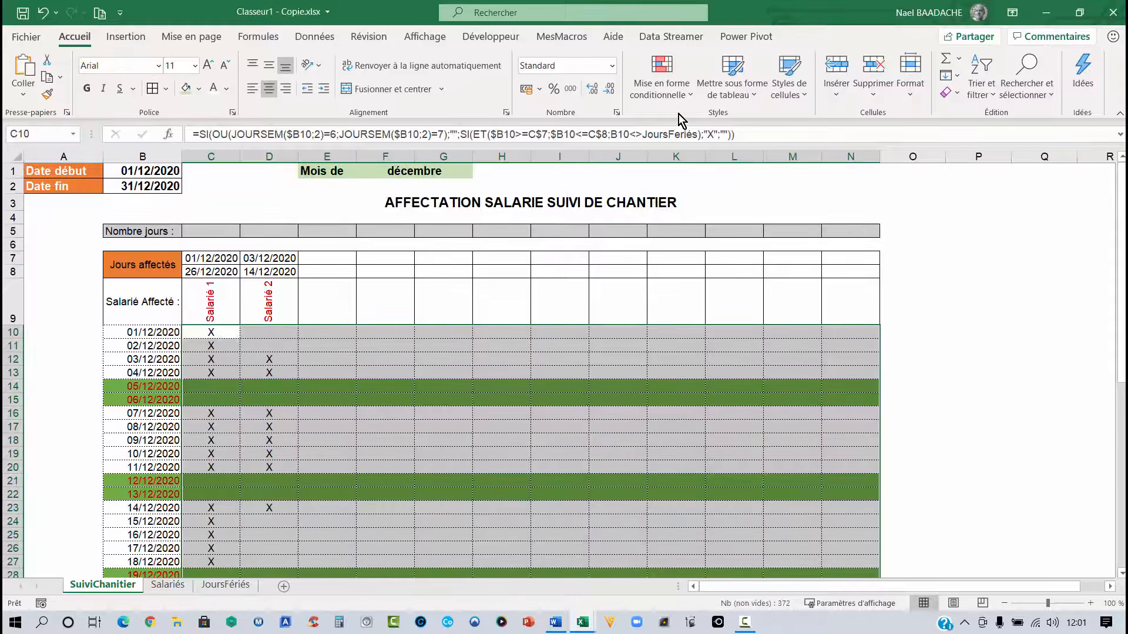
pyautogui.click(687, 95)
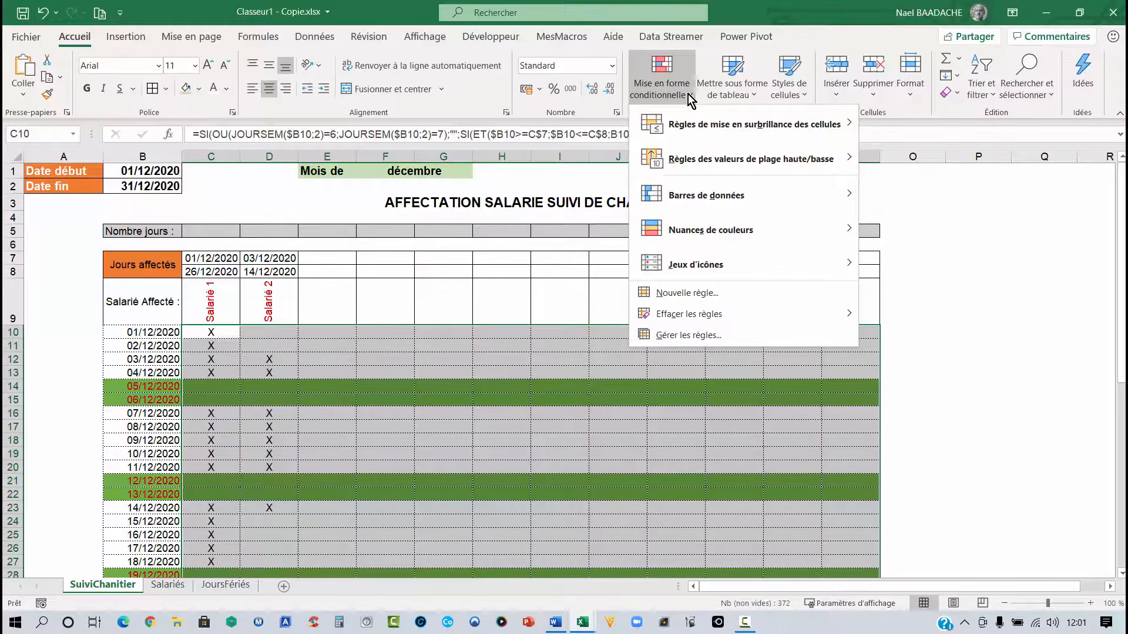
pyautogui.moveTo(696, 126)
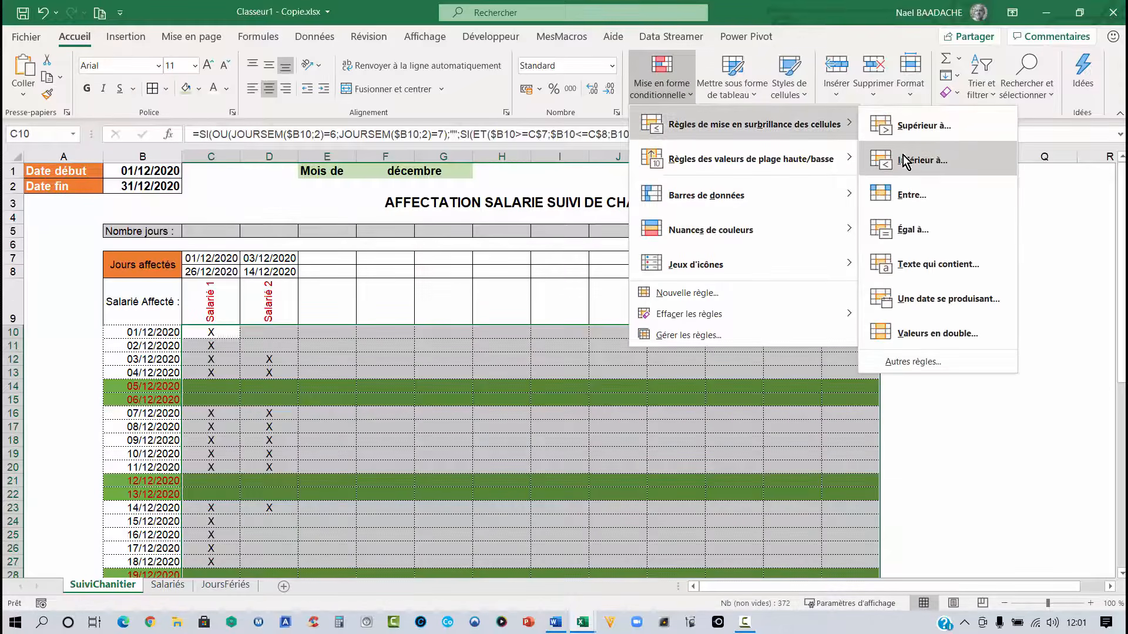
pyautogui.click(927, 275)
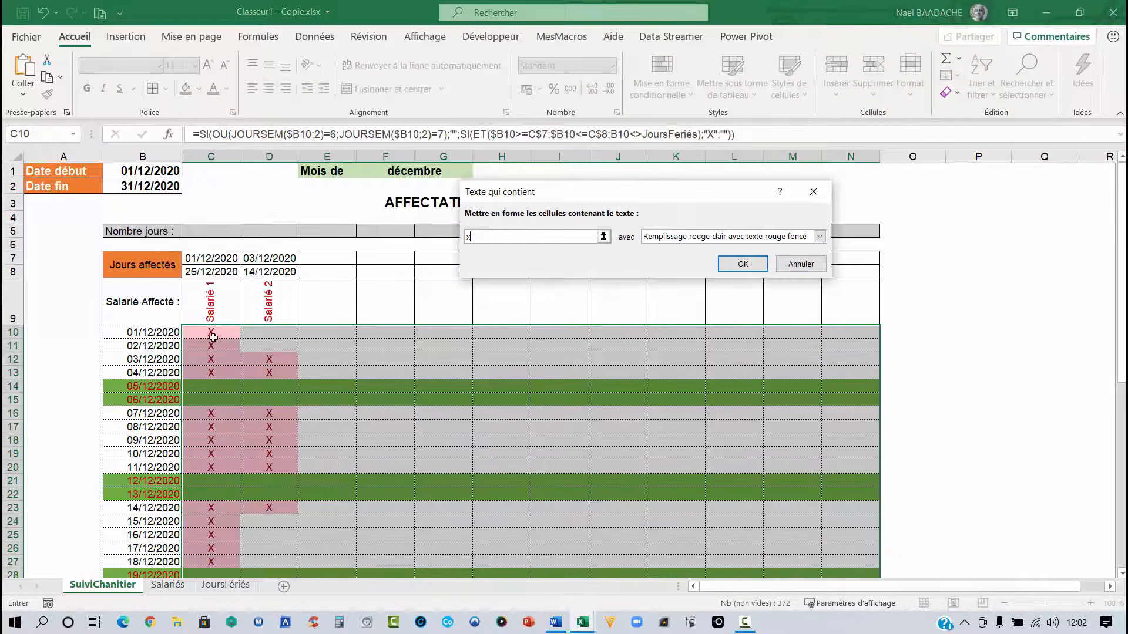
pyautogui.click(821, 236)
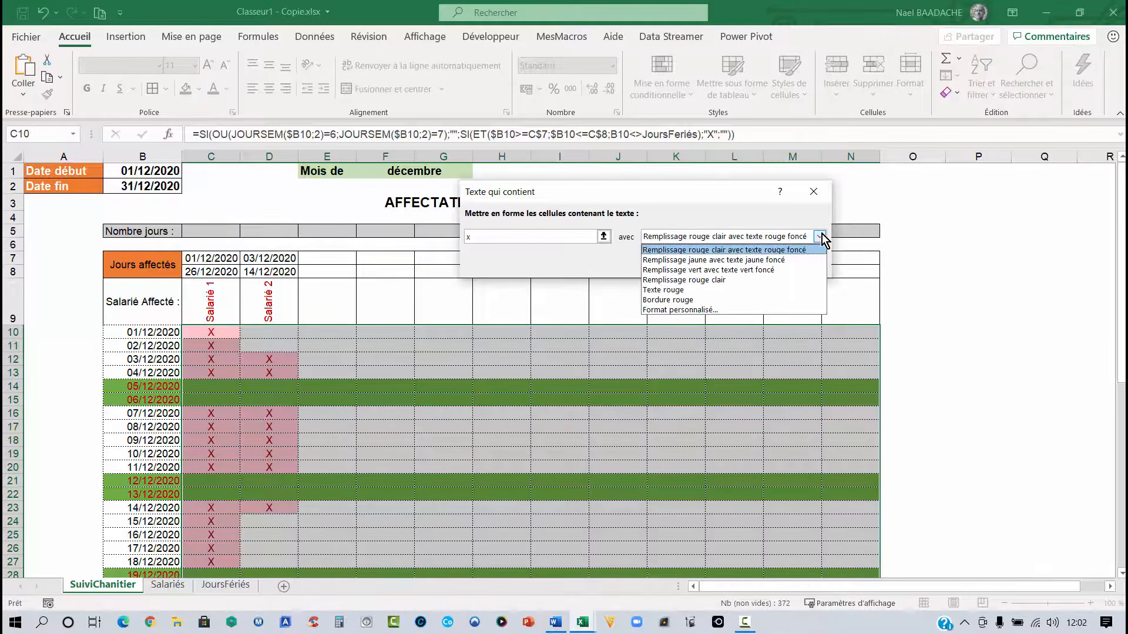
pyautogui.click(717, 307)
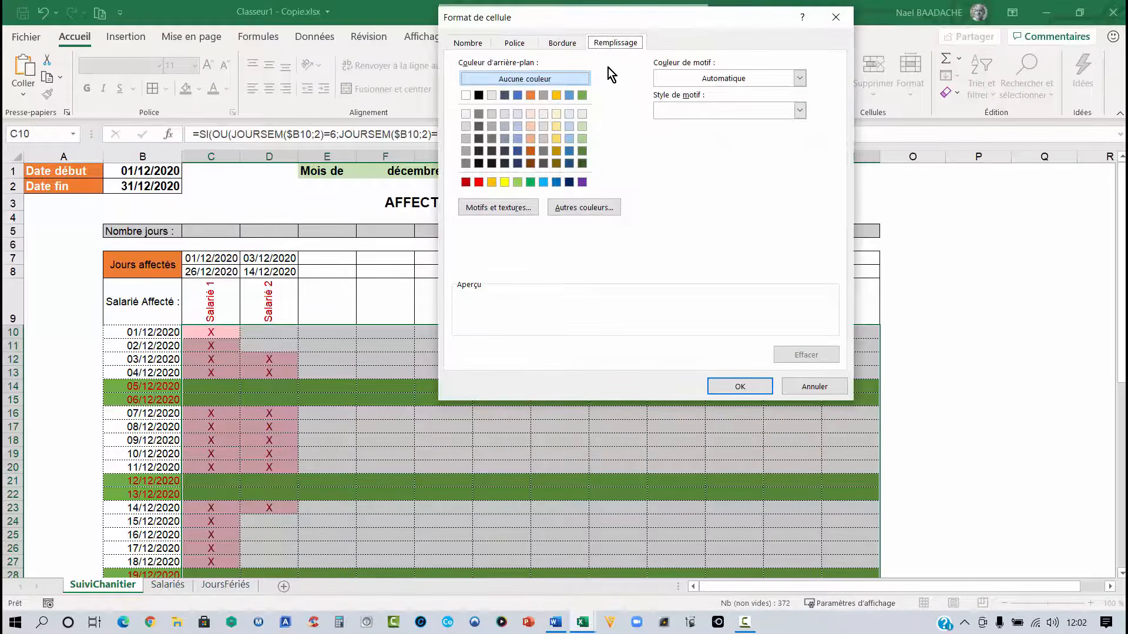
# - Set the custom format to a dark red fill and dark red font, then apply the rule
pyautogui.click(466, 183)
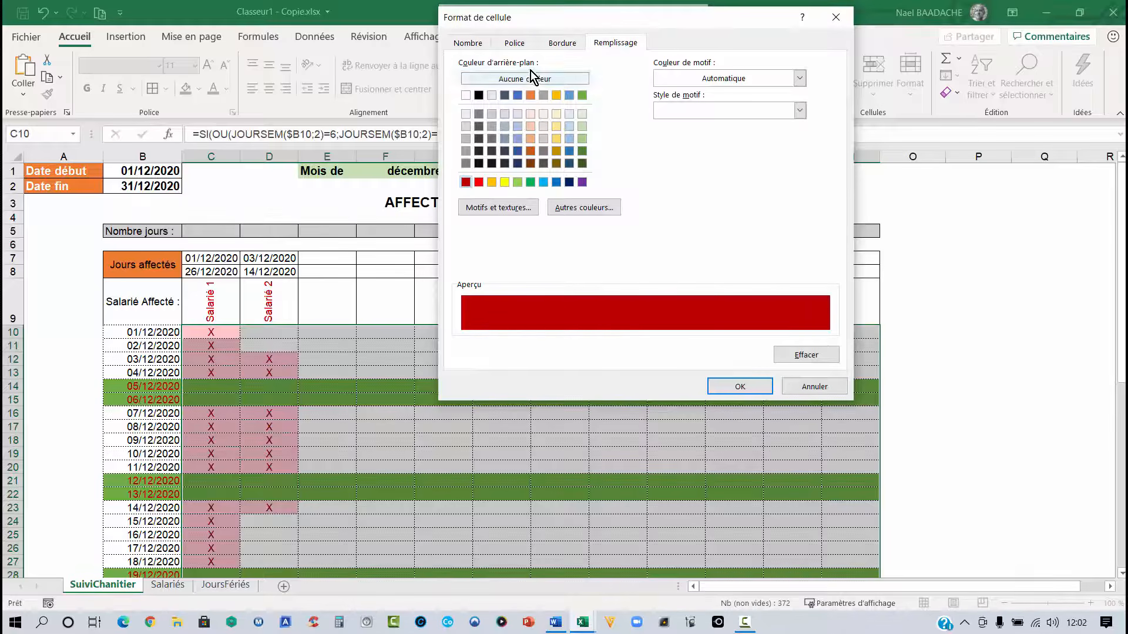
pyautogui.click(515, 43)
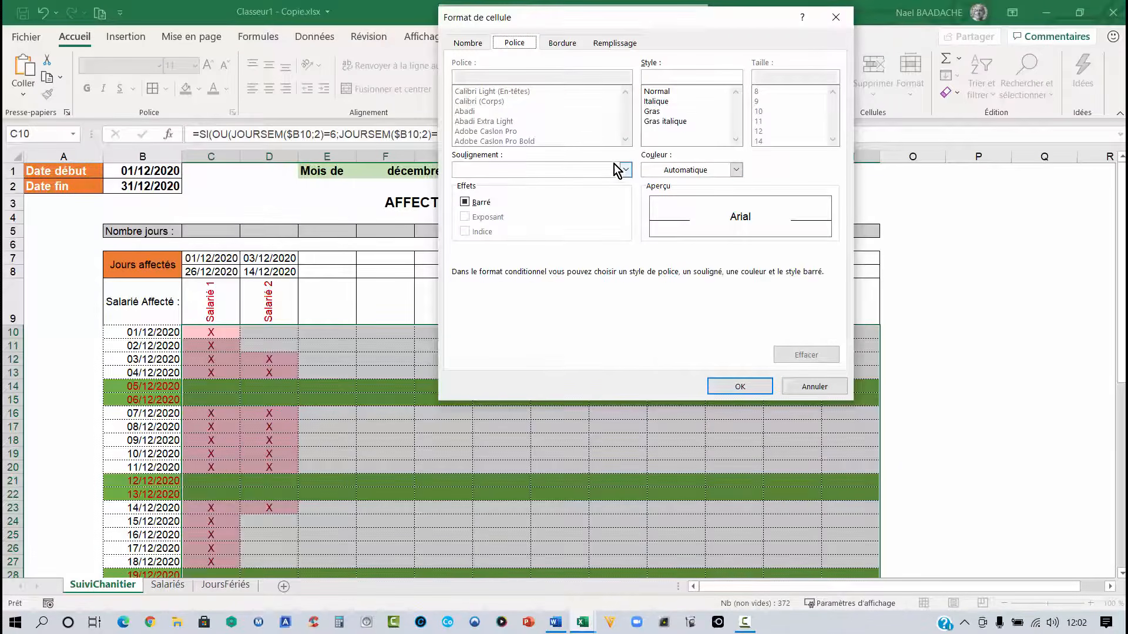
pyautogui.click(736, 170)
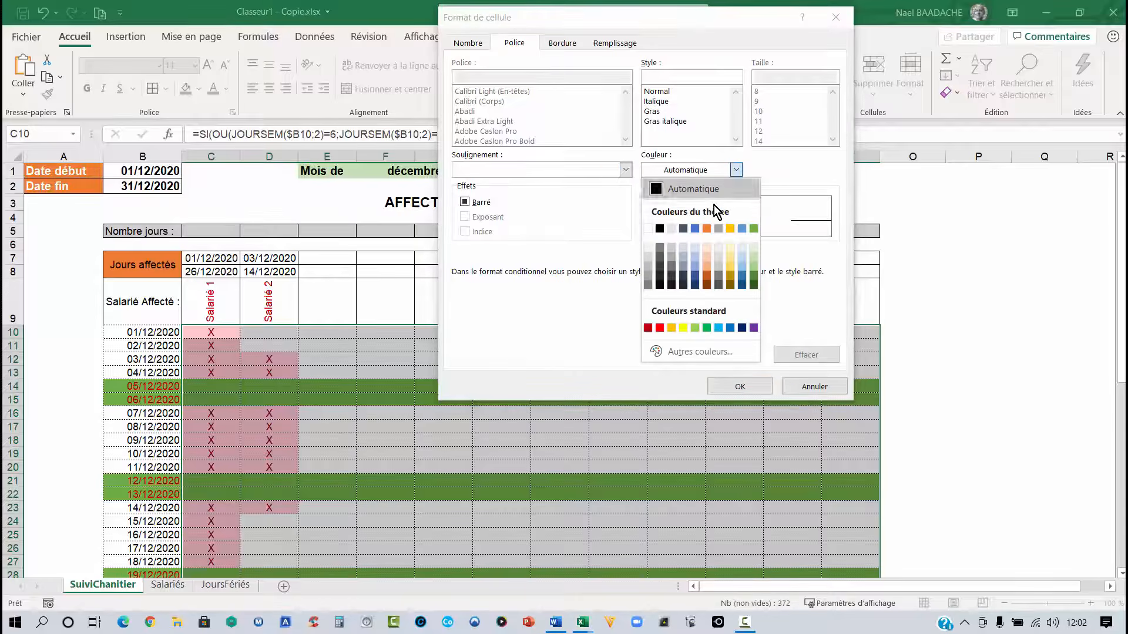
pyautogui.click(648, 327)
pyautogui.click(740, 386)
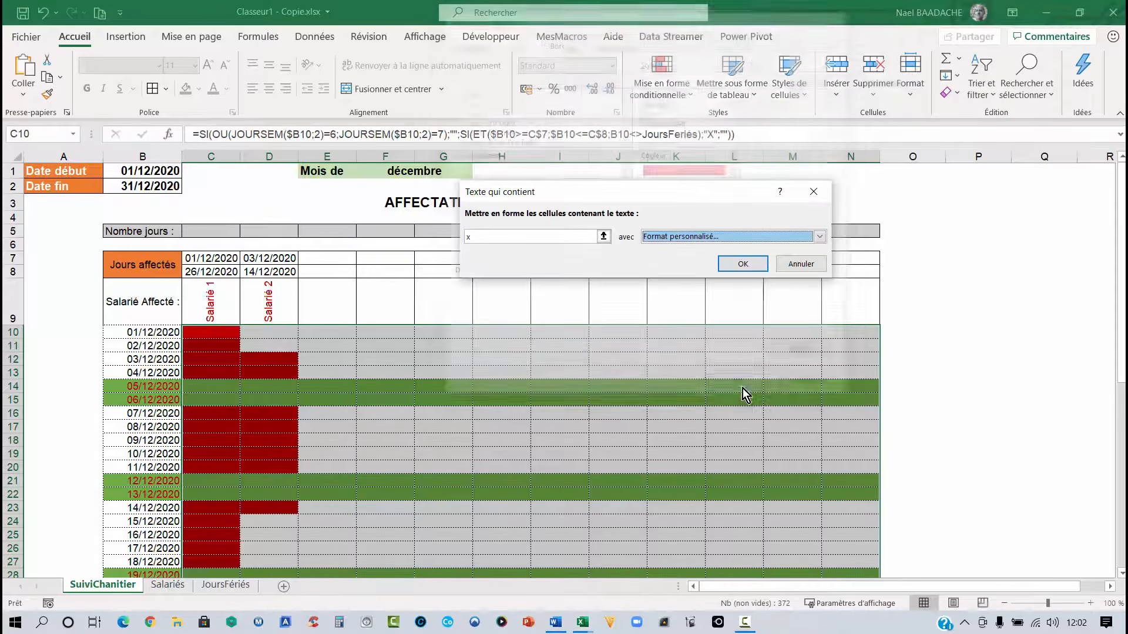
pyautogui.click(744, 268)
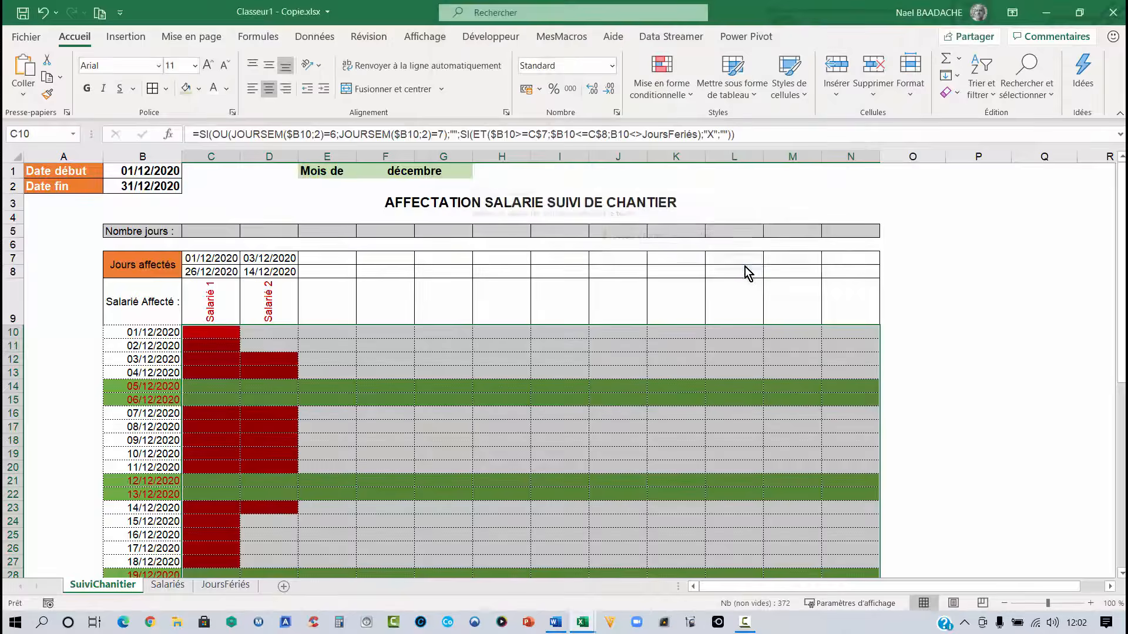
pyautogui.click(352, 451)
pyautogui.scroll(-3, 367, 423)
pyautogui.scroll(3, 367, 423)
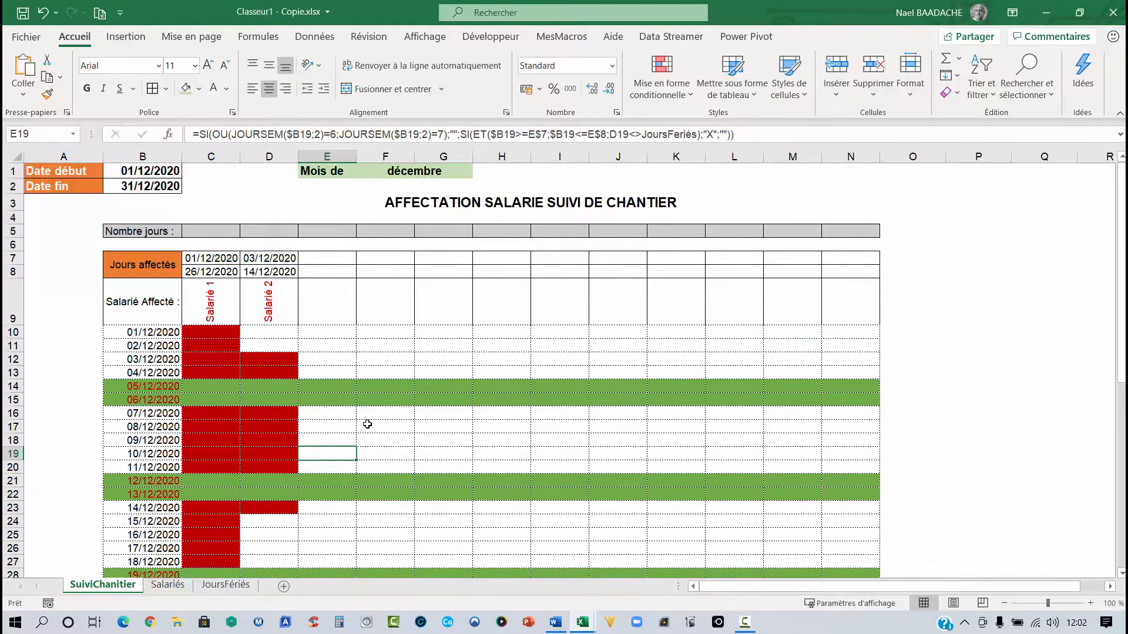
pyautogui.scroll(-2, 367, 424)
pyautogui.scroll(2, 367, 423)
# - Select the employee header cells C9:N9 and create a formula rule =$C$7>0
pyautogui.click(207, 304)
pyautogui.moveTo(207, 304); pyautogui.dragTo(849, 306)
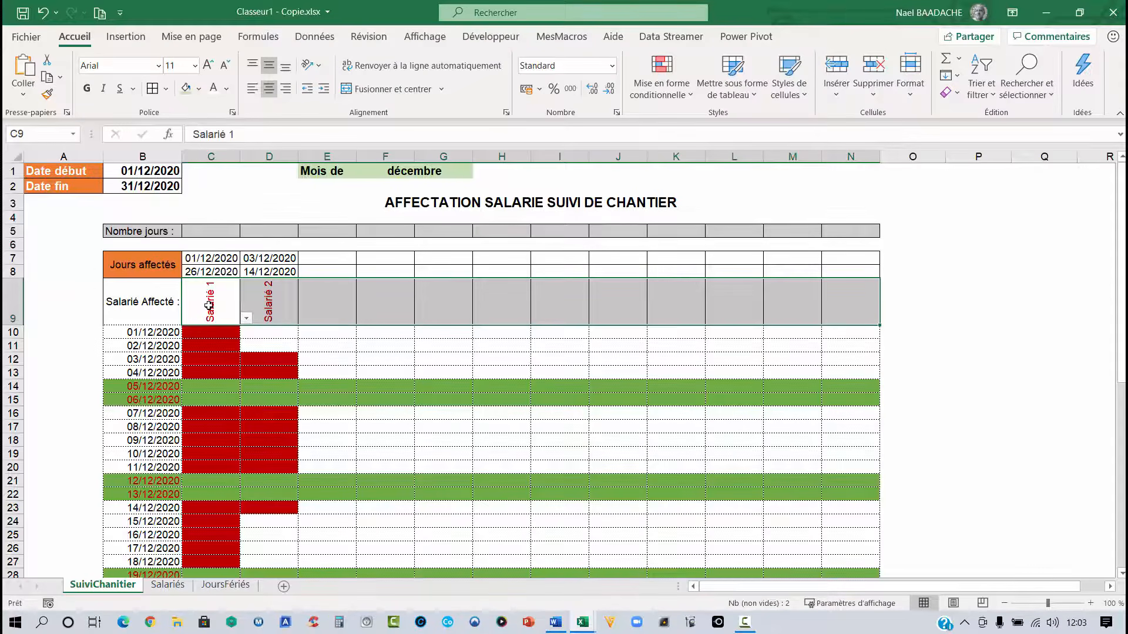
pyautogui.moveTo(208, 304); pyautogui.dragTo(831, 318)
pyautogui.click(687, 100)
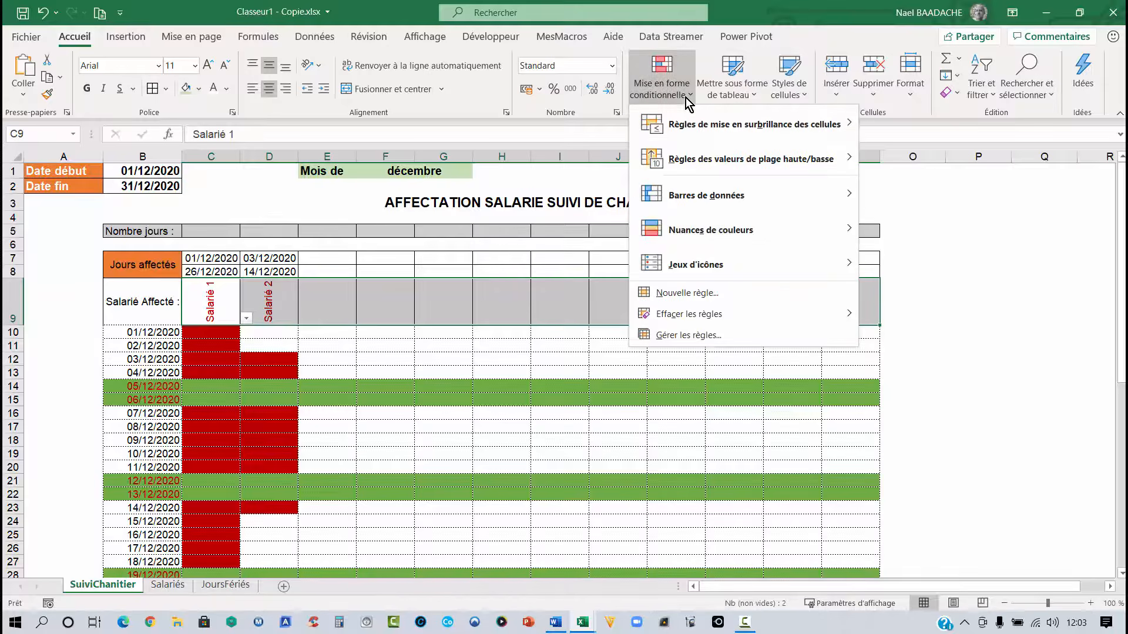
pyautogui.click(714, 294)
pyautogui.moveTo(665, 90); pyautogui.dragTo(813, 91)
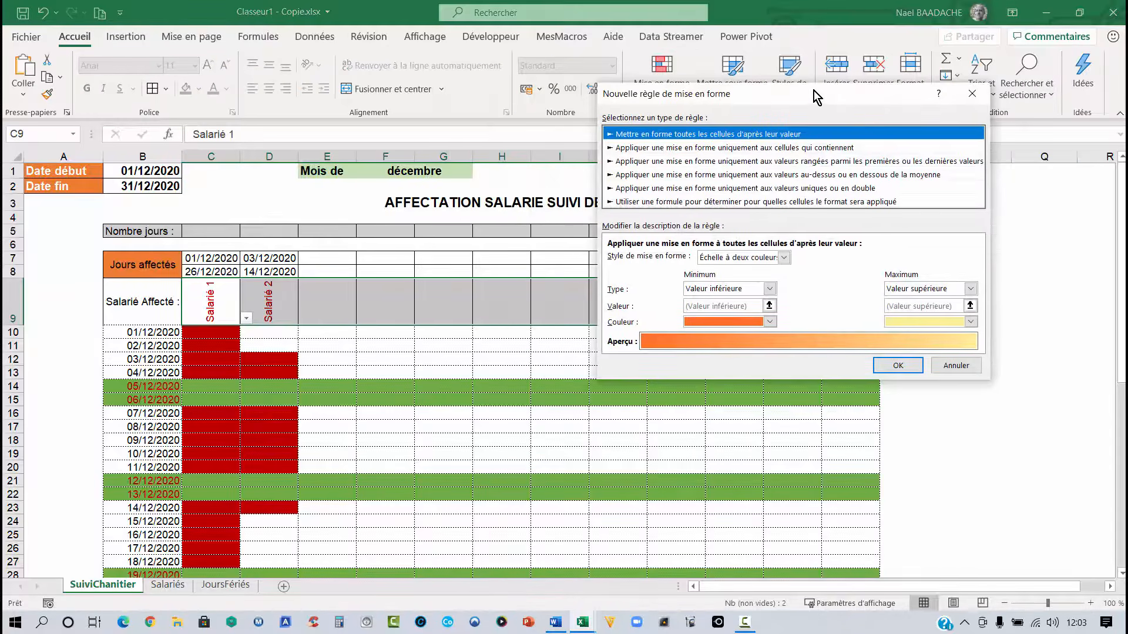
pyautogui.click(671, 202)
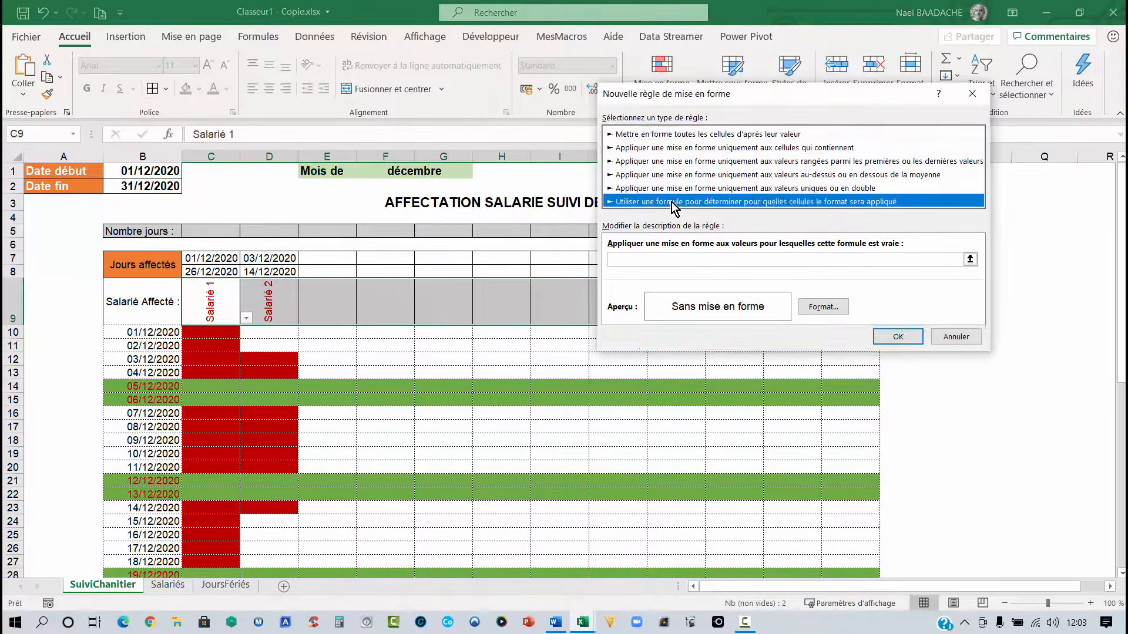
pyautogui.click(633, 259)
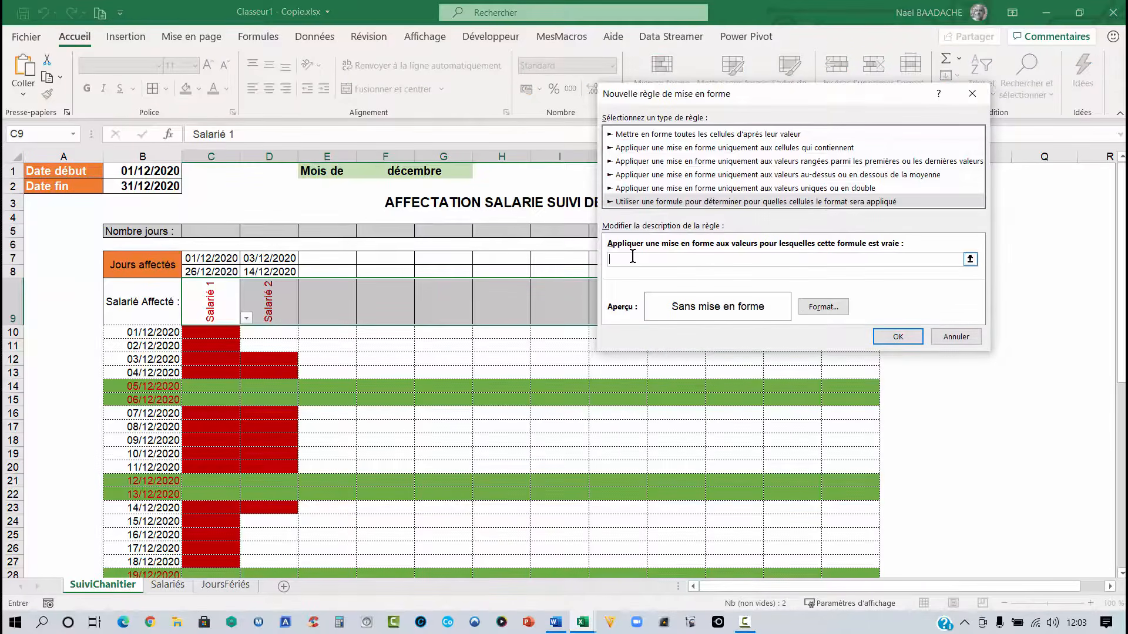
pyautogui.click(212, 259)
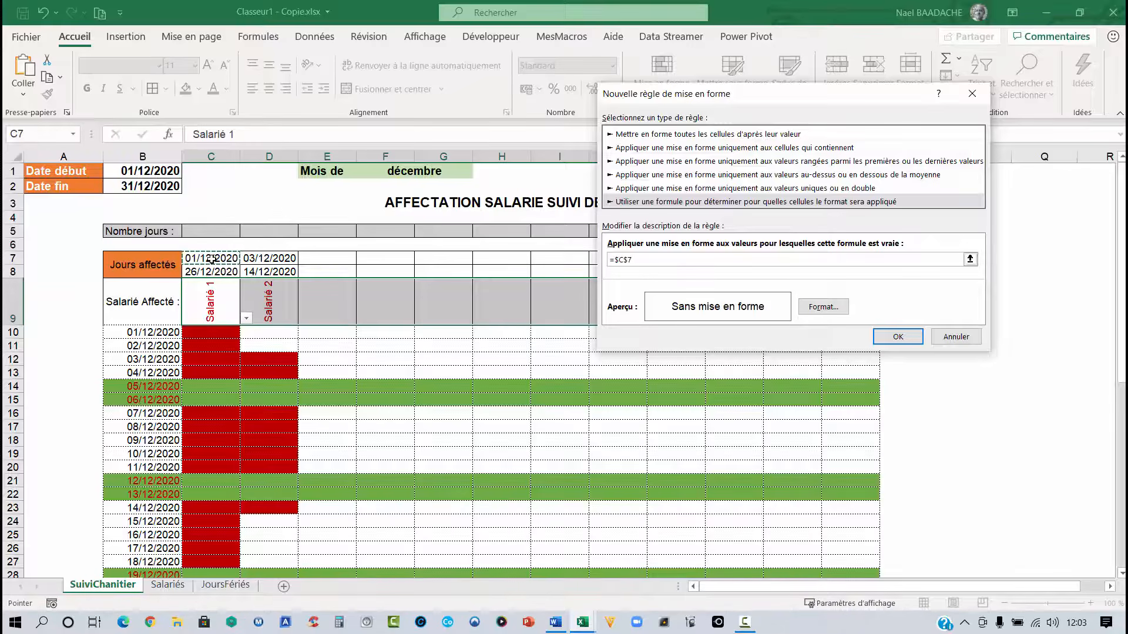
pyautogui.write('>0')
# - Give the header rule a light grey fill and apply it
pyautogui.click(832, 306)
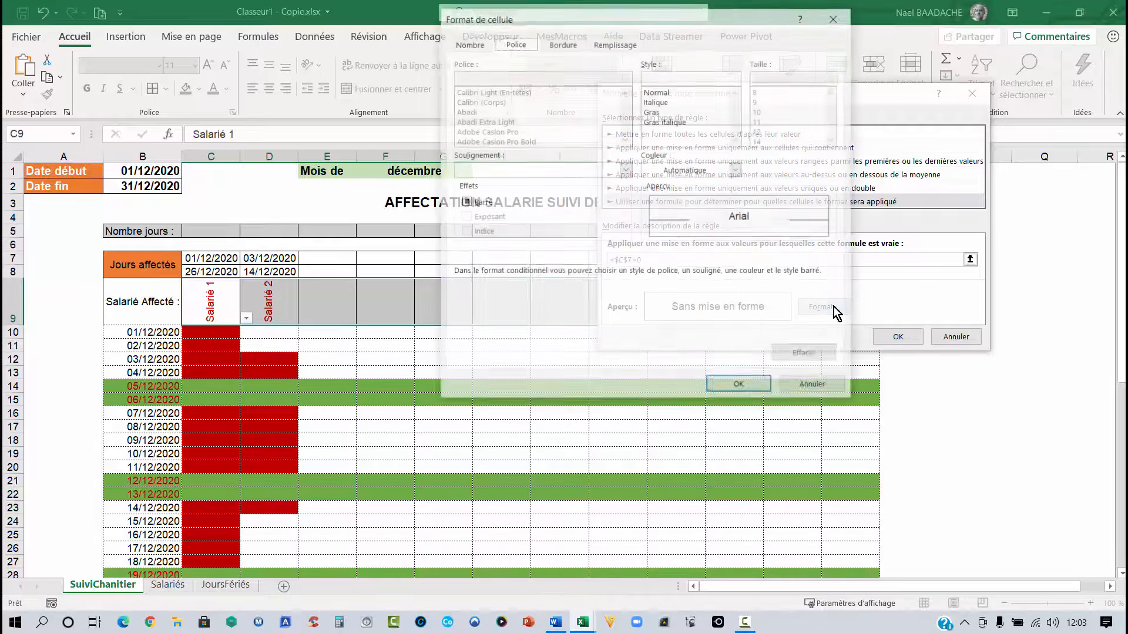
pyautogui.click(616, 44)
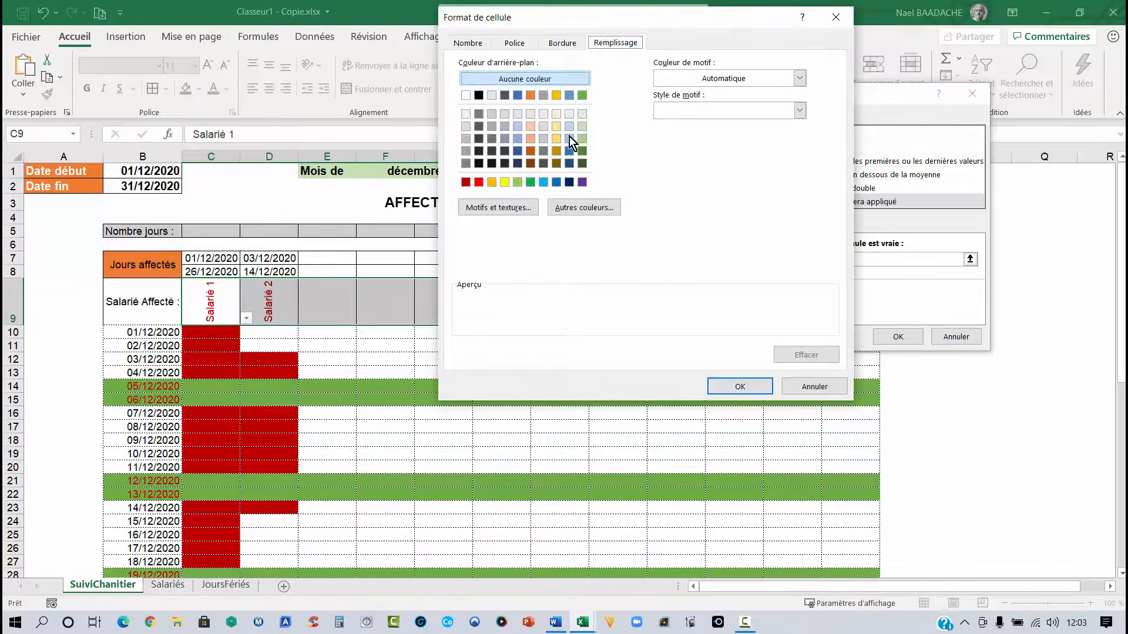
pyautogui.click(465, 139)
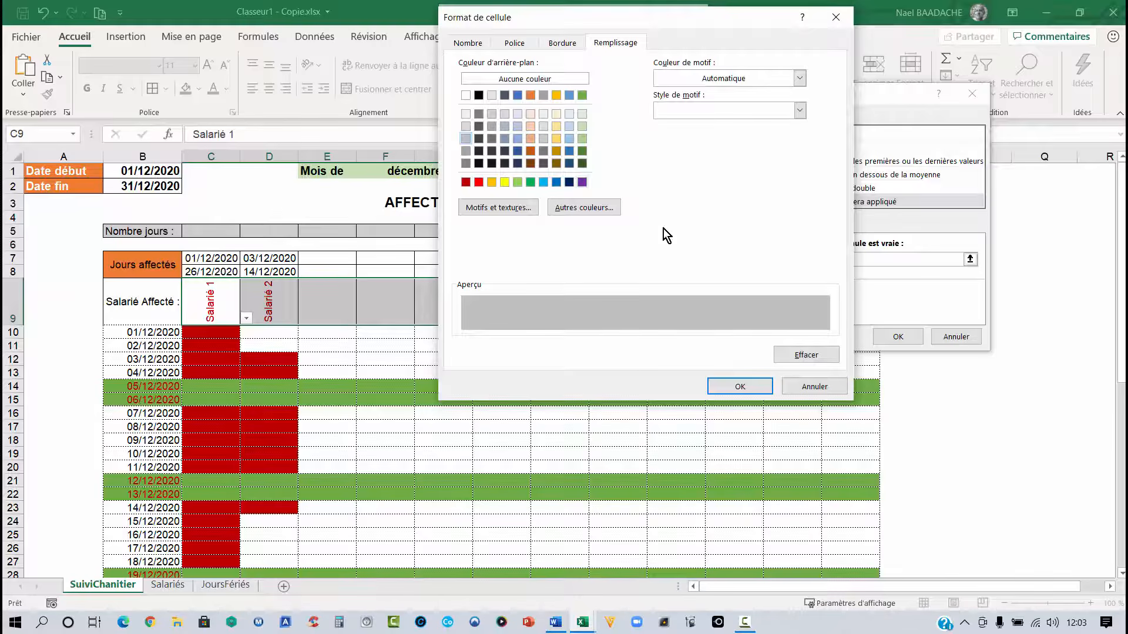
pyautogui.click(740, 386)
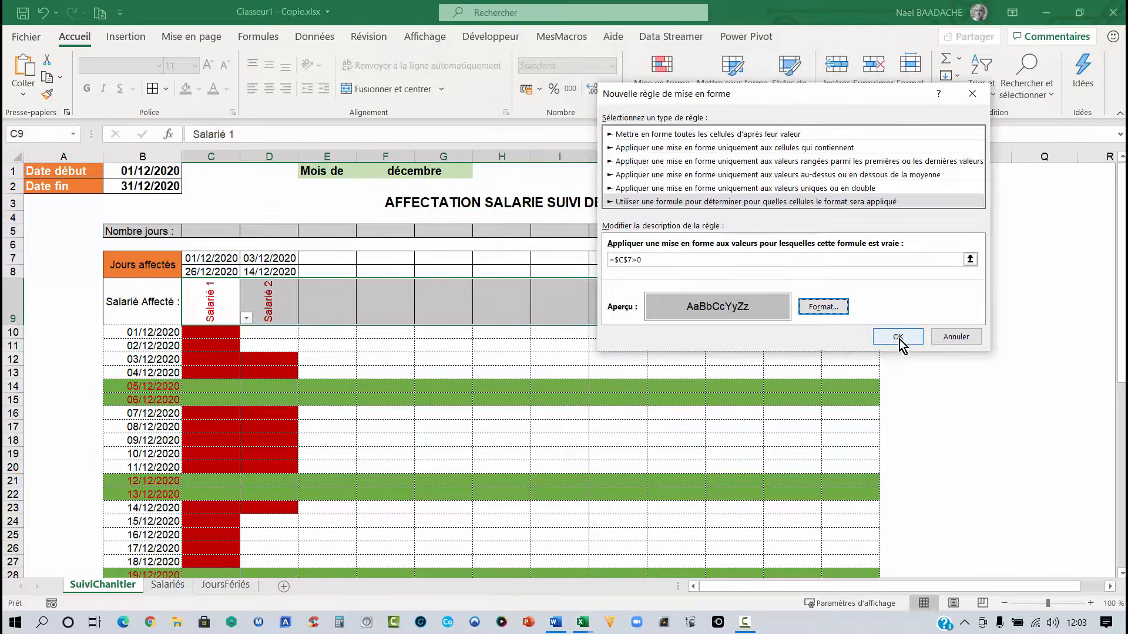
pyautogui.click(898, 337)
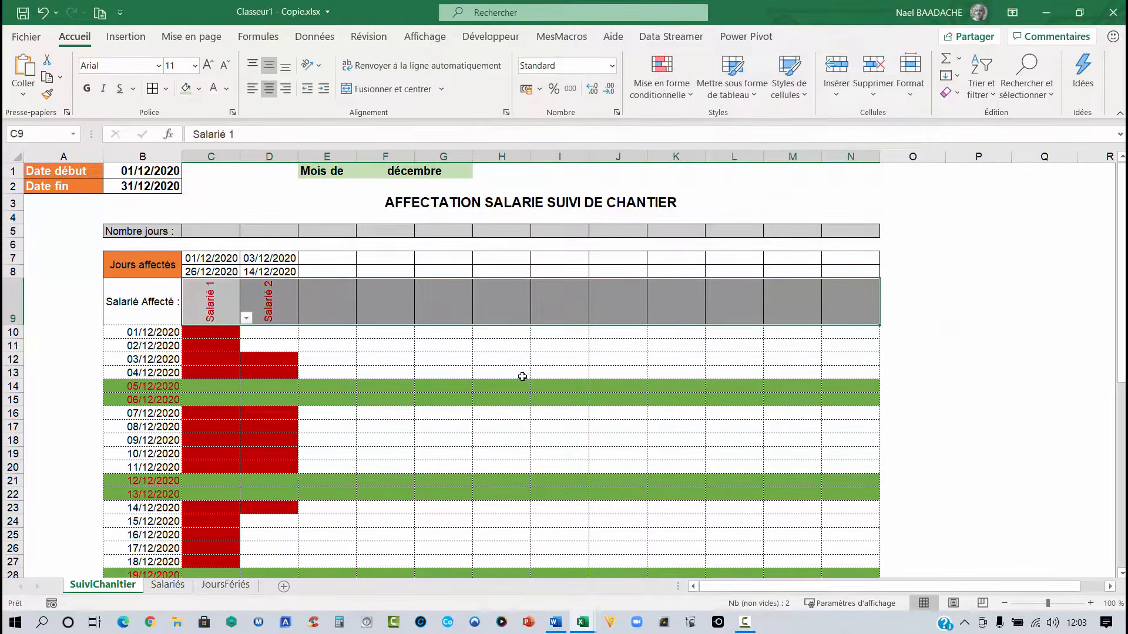
pyautogui.click(522, 376)
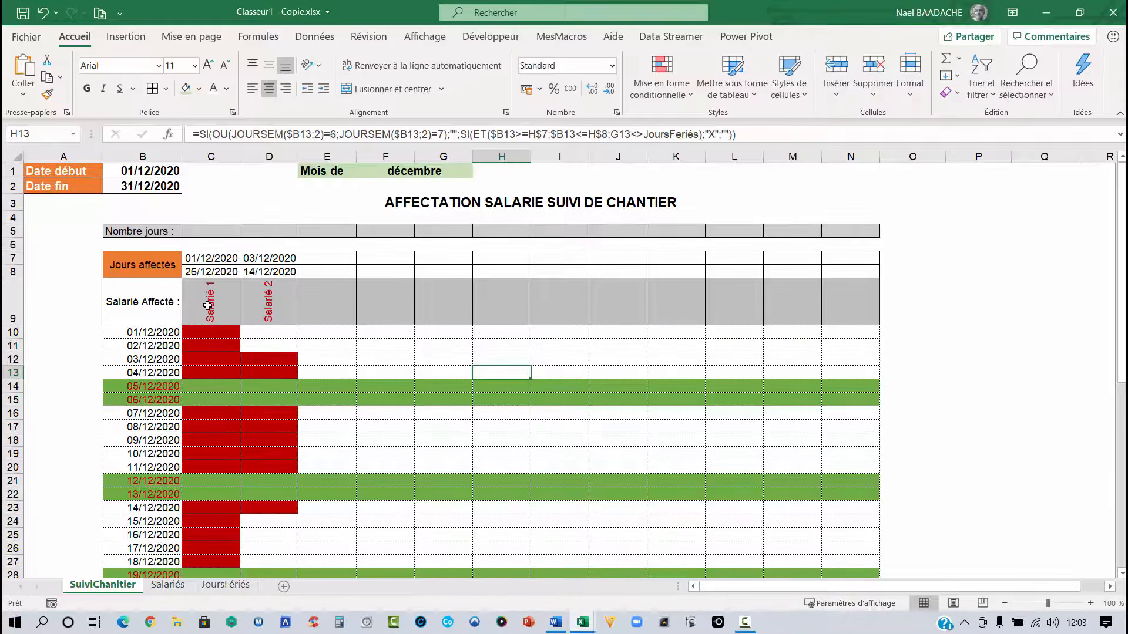
# - Edit the employee header highlight rule for C9:N9 so its formula becomes =C$7>0 with a relative column
pyautogui.moveTo(208, 305); pyautogui.dragTo(856, 302)
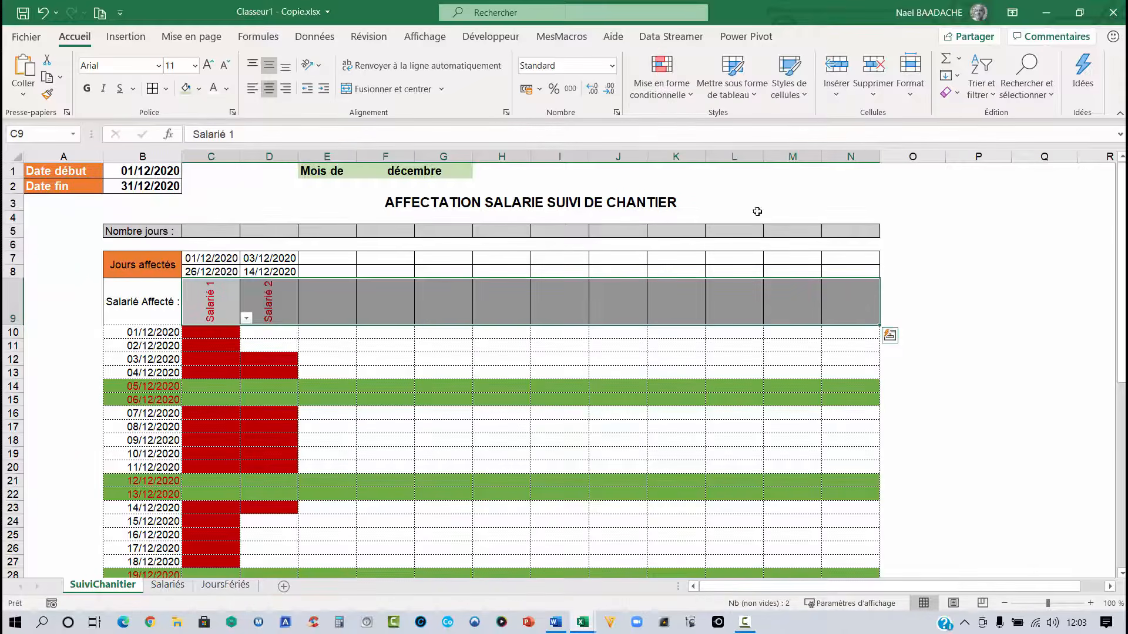
pyautogui.click(660, 87)
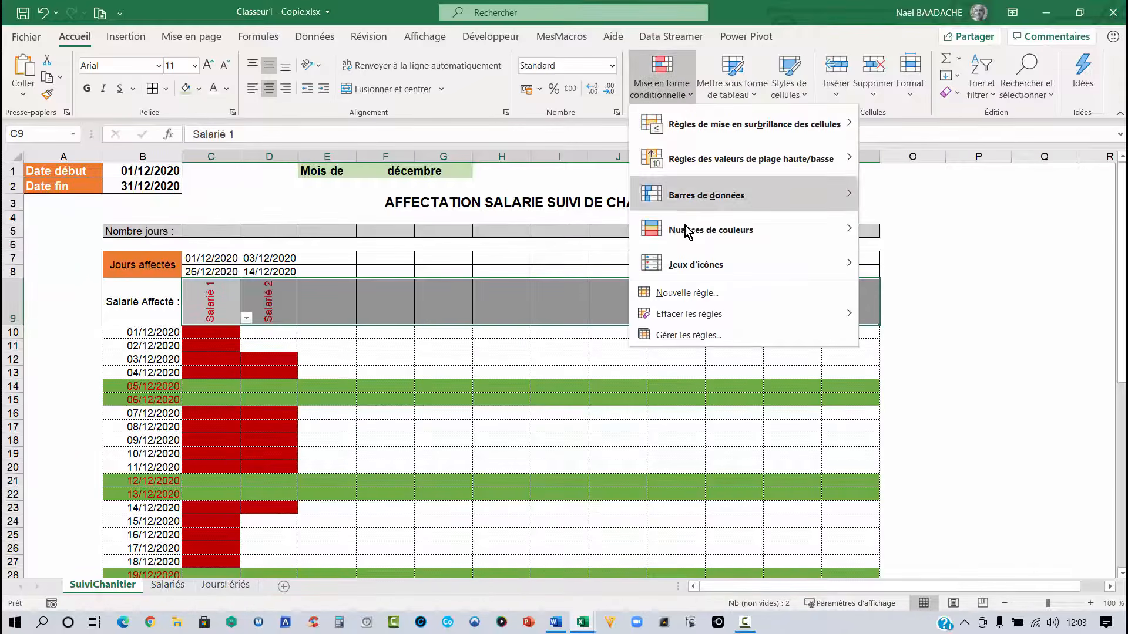
pyautogui.click(700, 338)
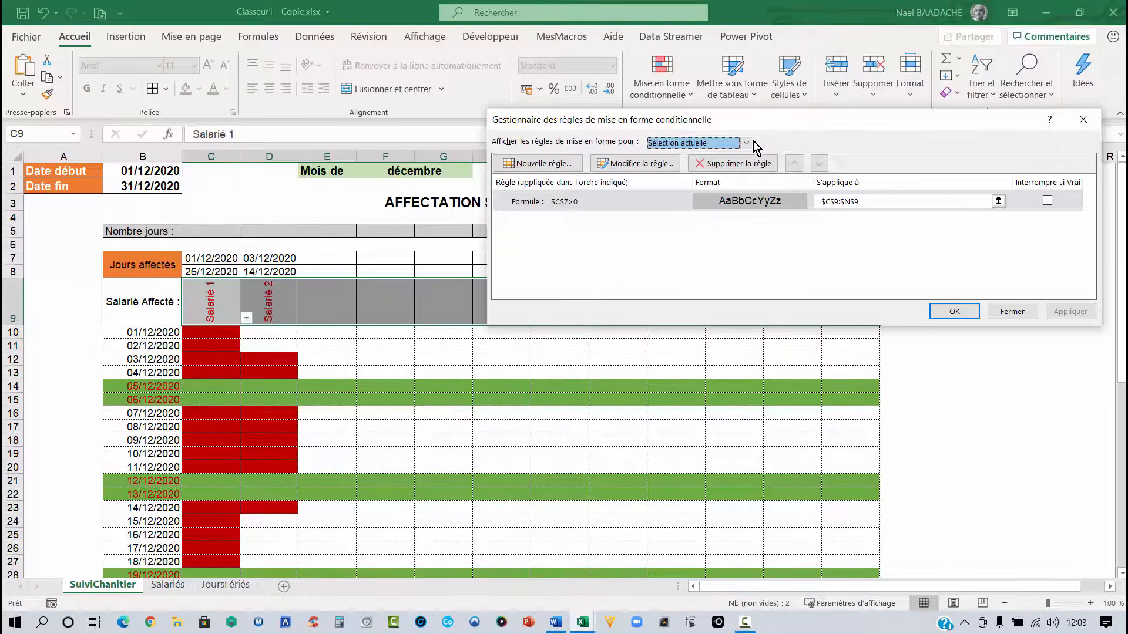
pyautogui.click(747, 143)
pyautogui.click(711, 166)
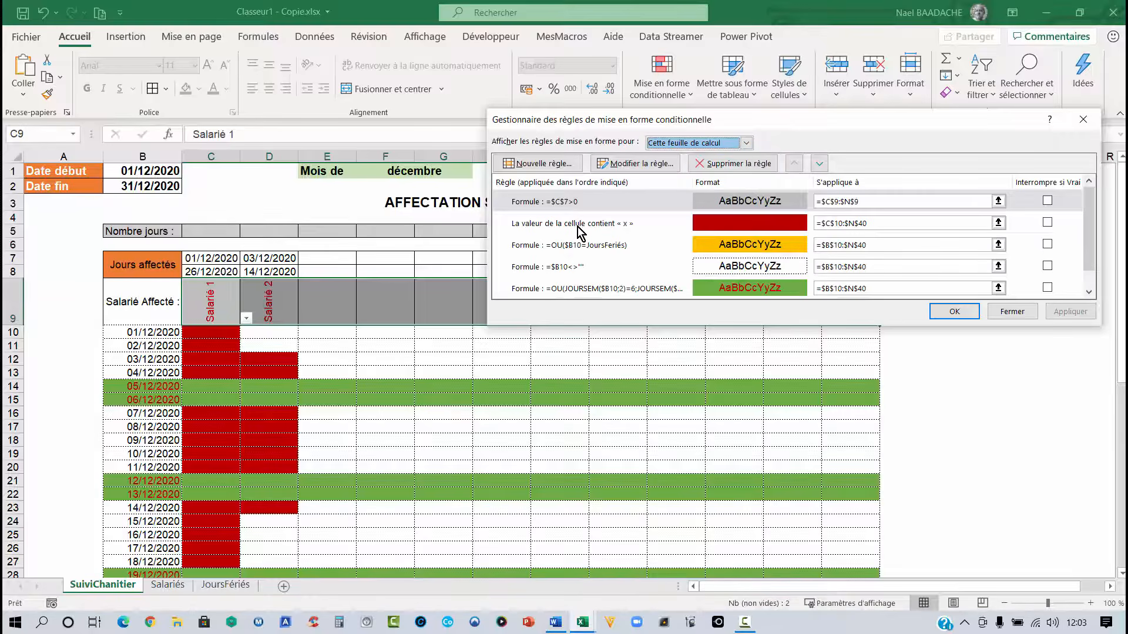
pyautogui.click(631, 201)
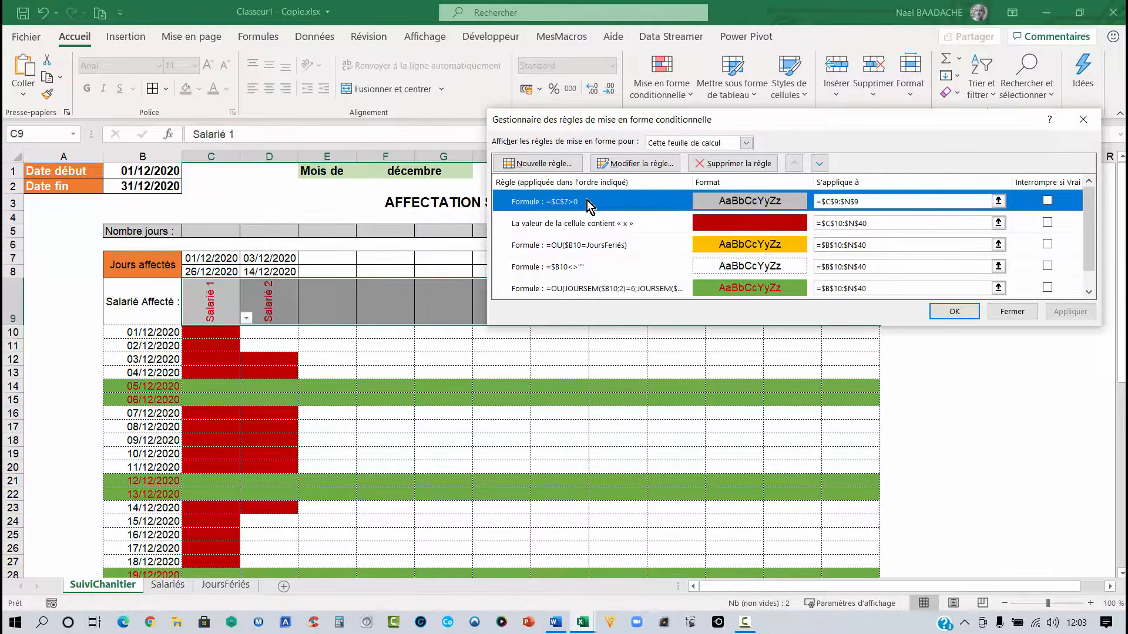
pyautogui.click(637, 163)
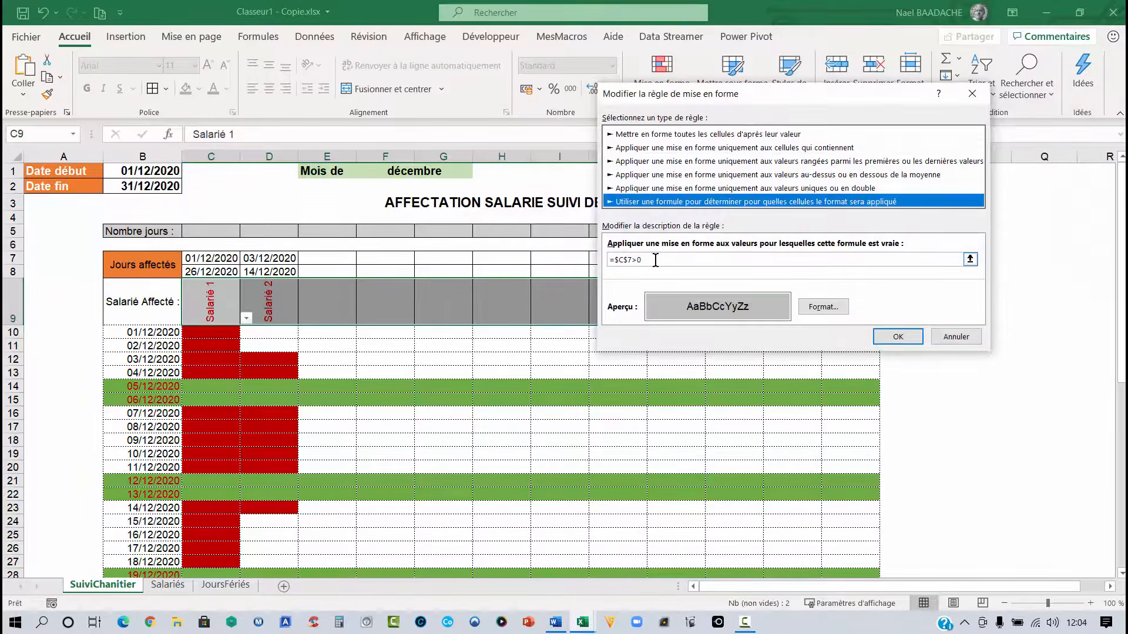
pyautogui.click(652, 260)
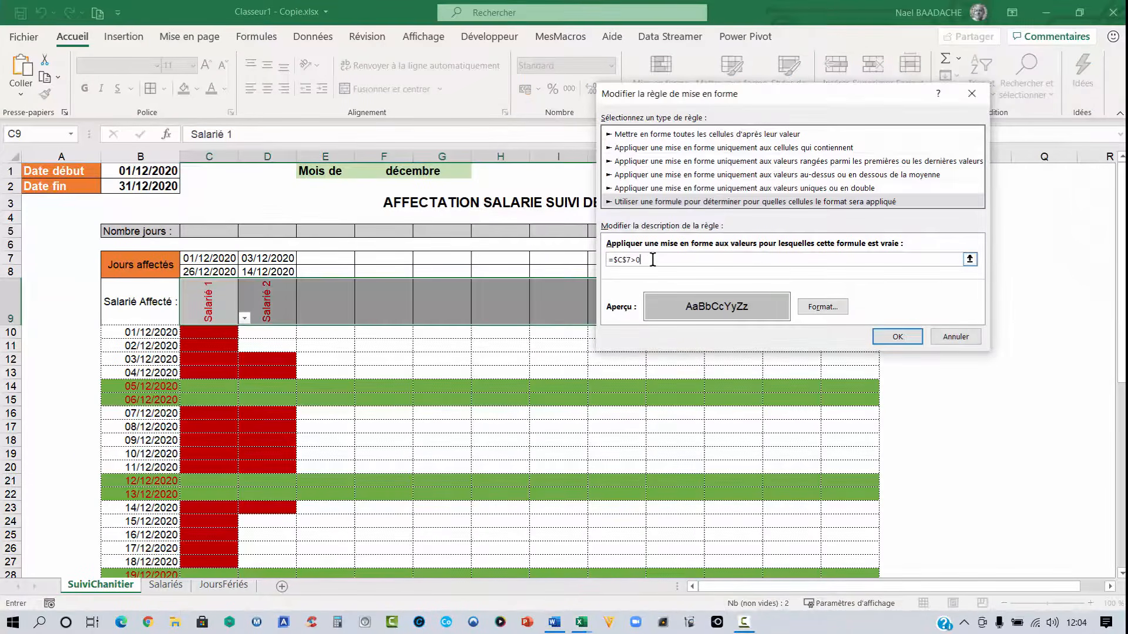
pyautogui.click(632, 260)
pyautogui.press('F4')
pyautogui.click(911, 338)
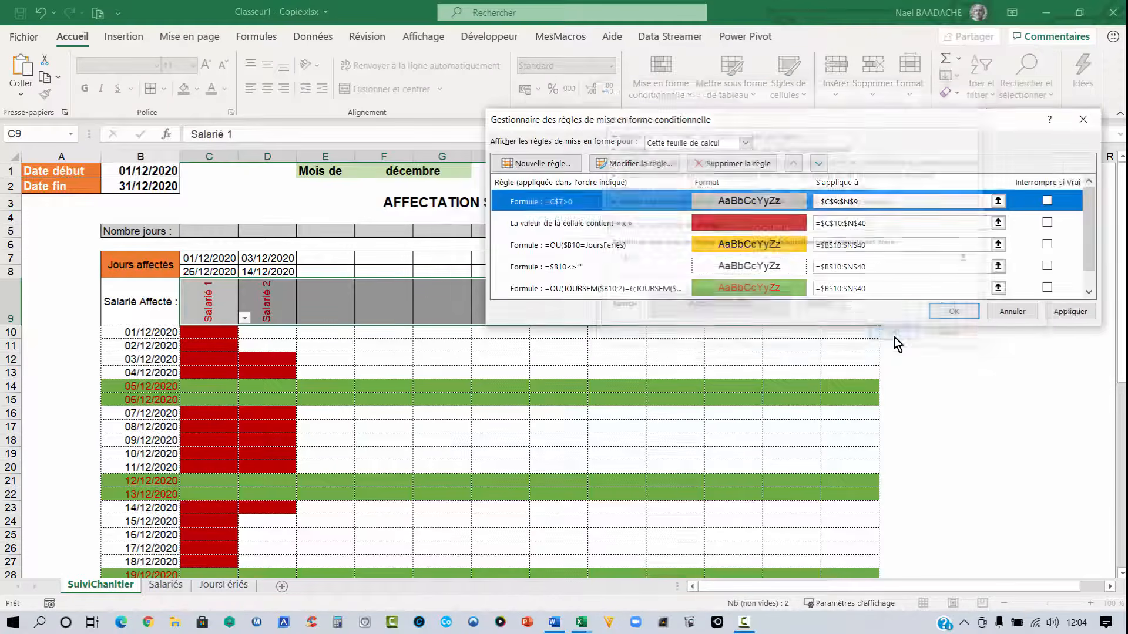
pyautogui.click(954, 312)
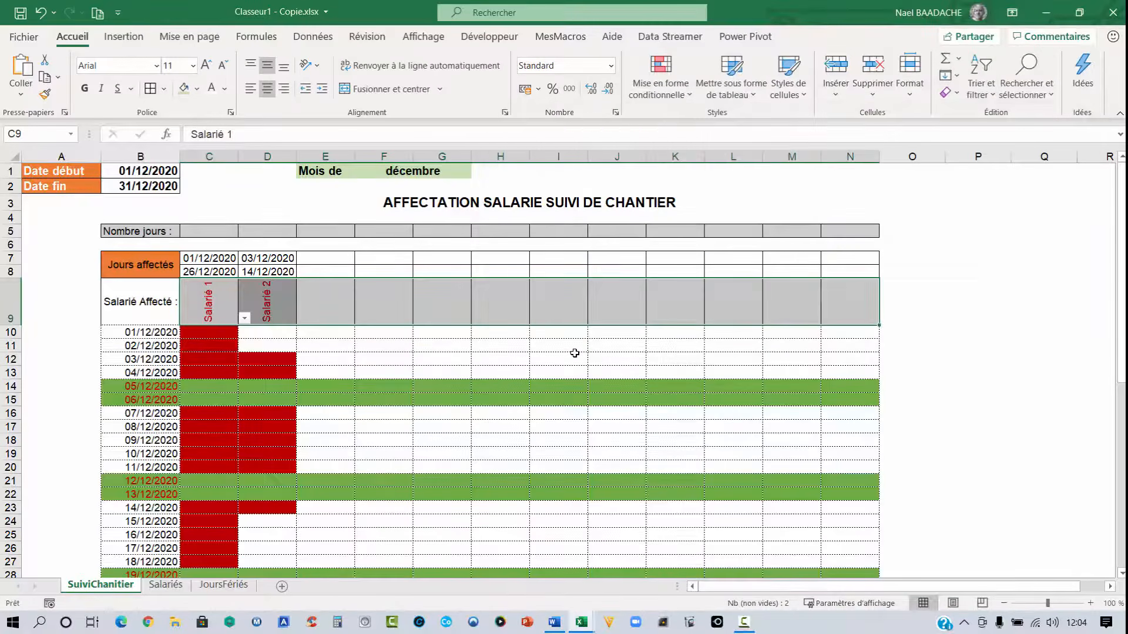
# - Choose Salarié 5 from the employee drop-down in G9
pyautogui.click(574, 353)
pyautogui.click(433, 309)
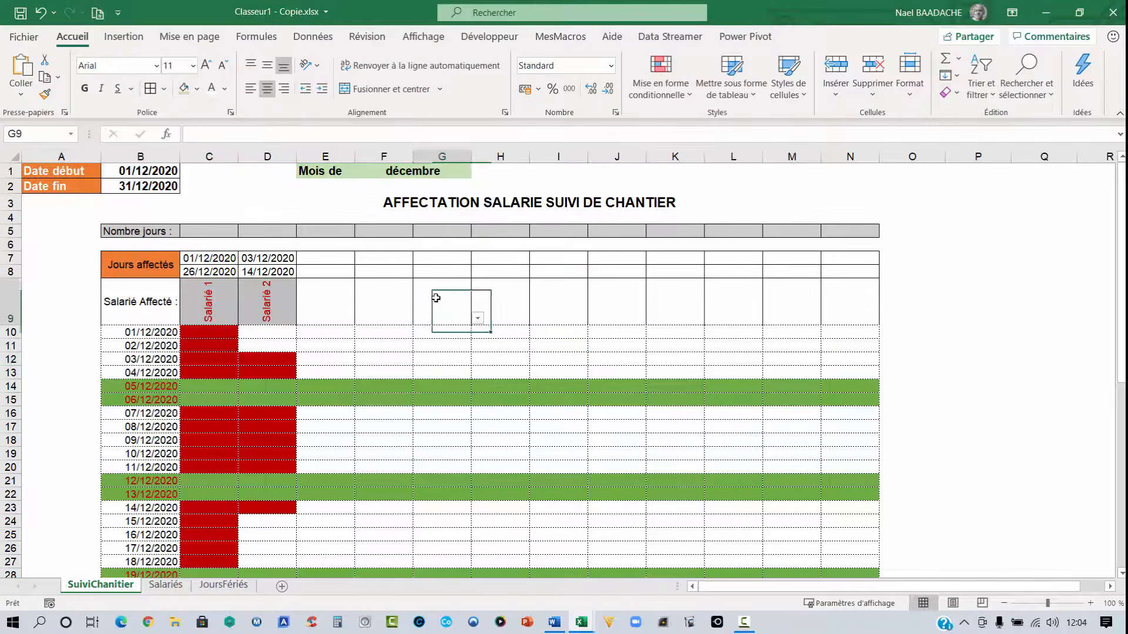
pyautogui.click(476, 320)
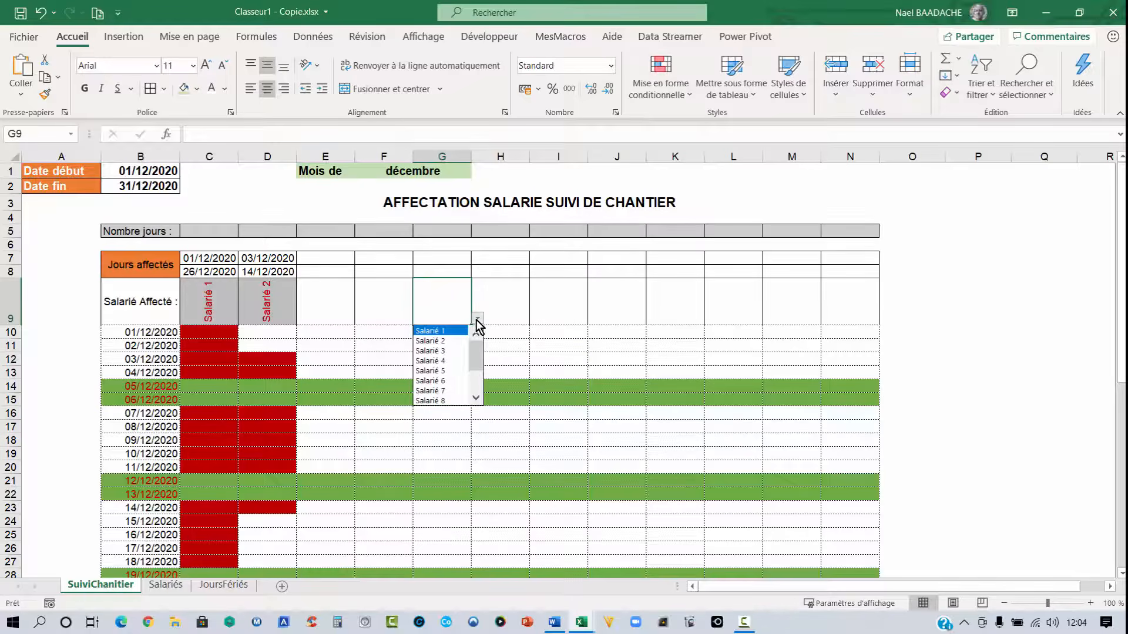
pyautogui.click(434, 371)
# - Enter Salarié 5's assigned days from 01/12/2020 to 26/12/2020 in G7 and G8
pyautogui.click(437, 259)
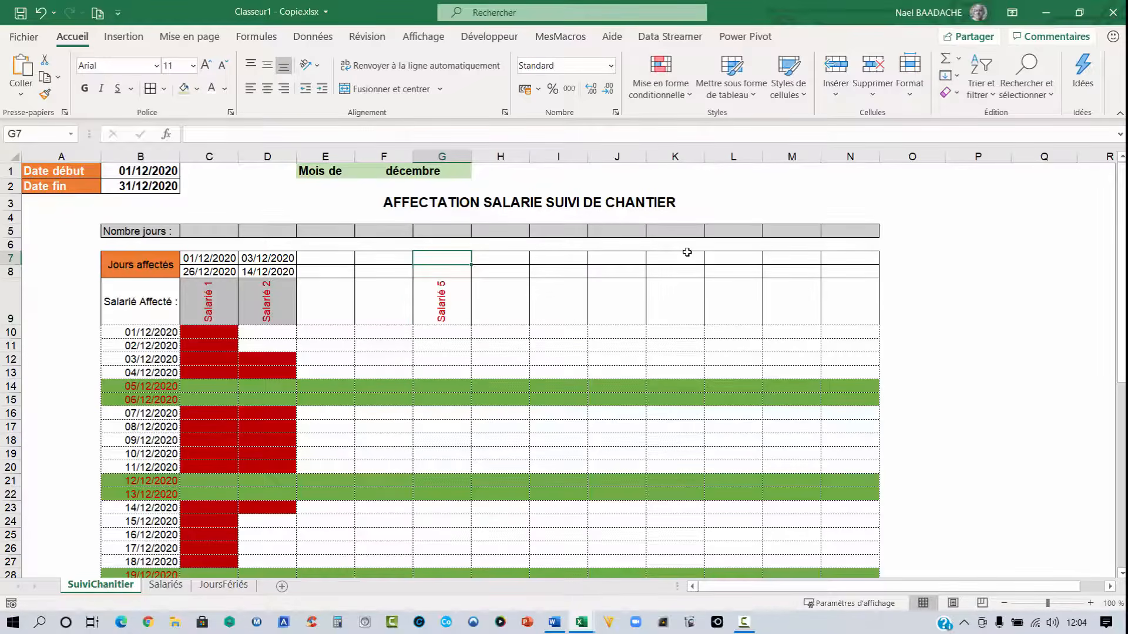
pyautogui.write('01')
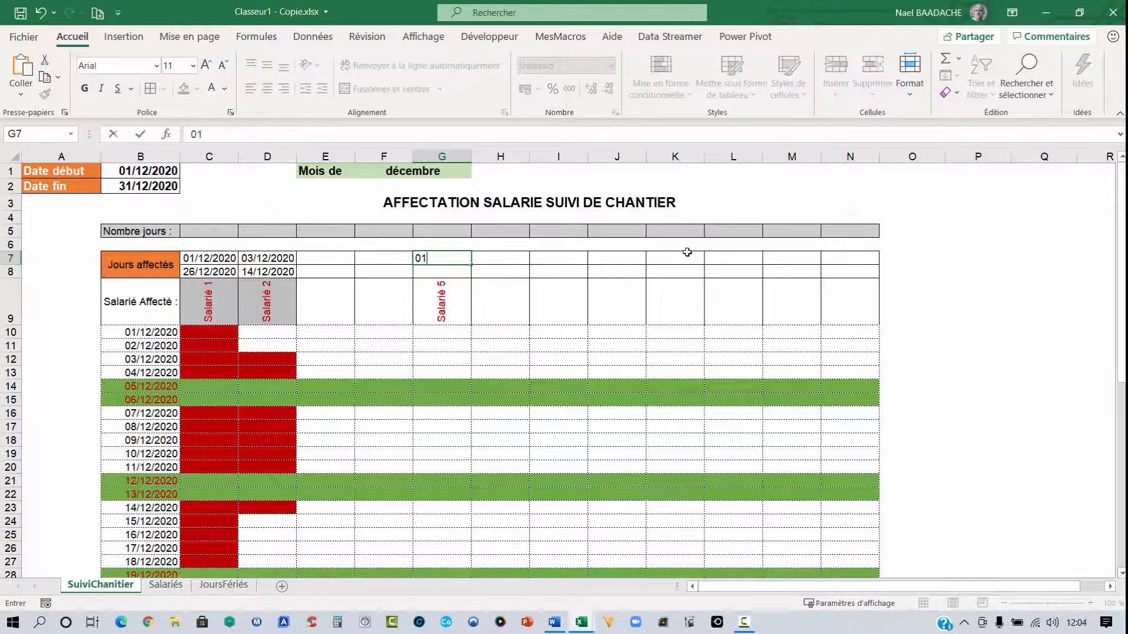
pyautogui.write('/12/2020')
pyautogui.press('Return')
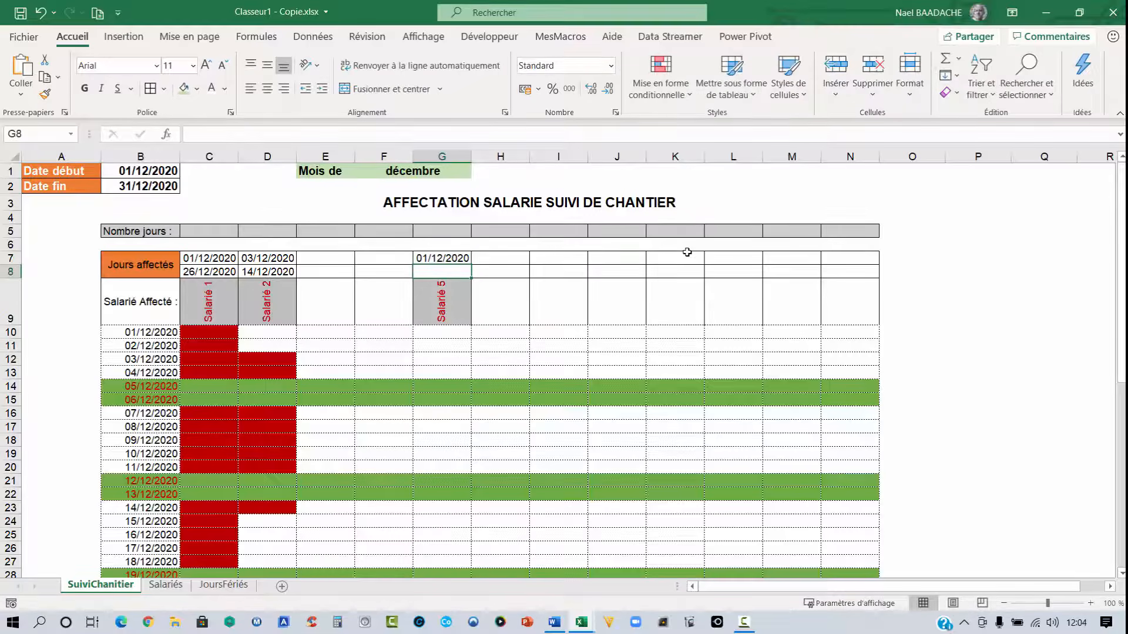
pyautogui.write('26/12/2020')
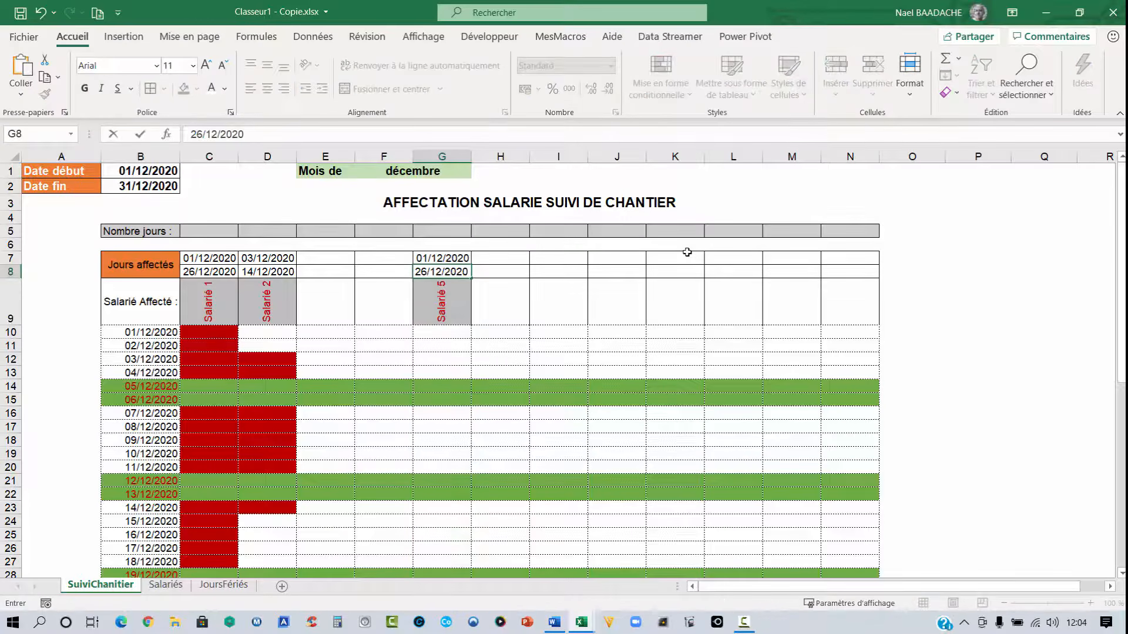
pyautogui.click(464, 296)
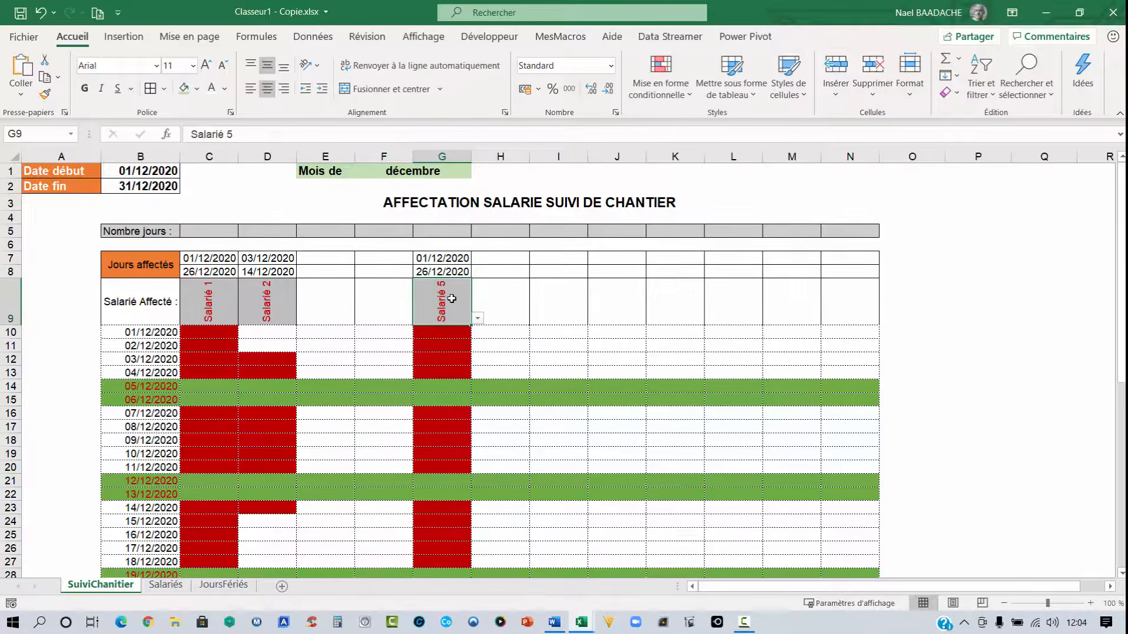
# - Inspect the grid formula in G34 on the 25/12/2020 holiday row
pyautogui.scroll(-2, 452, 298)
pyautogui.scroll(1, 451, 299)
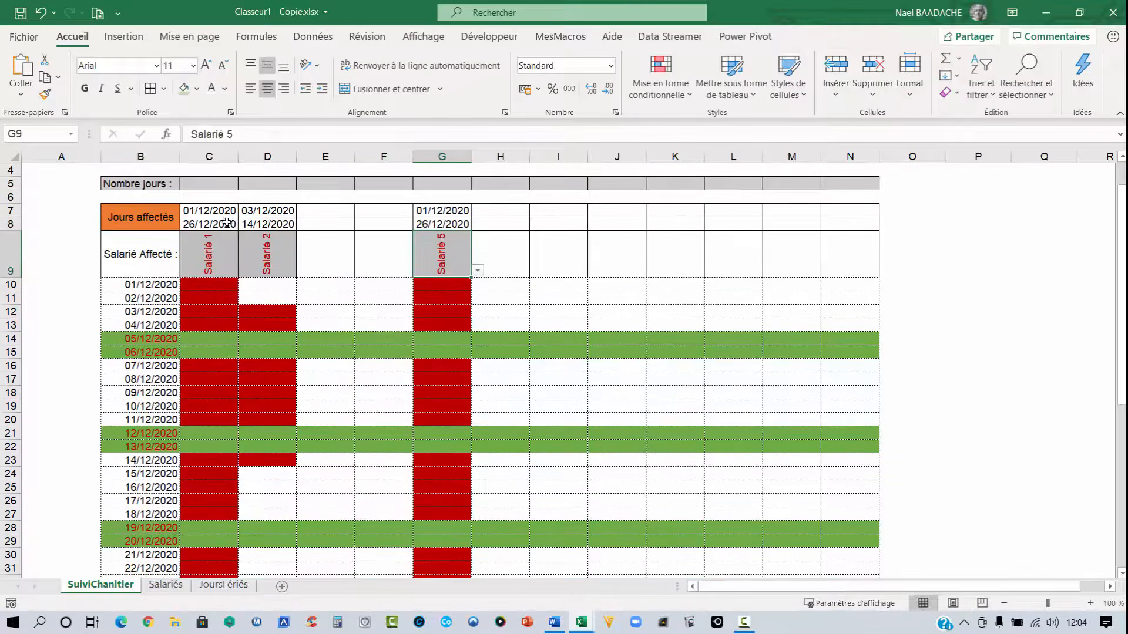
pyautogui.scroll(1, 270, 234)
pyautogui.scroll(-5, 443, 289)
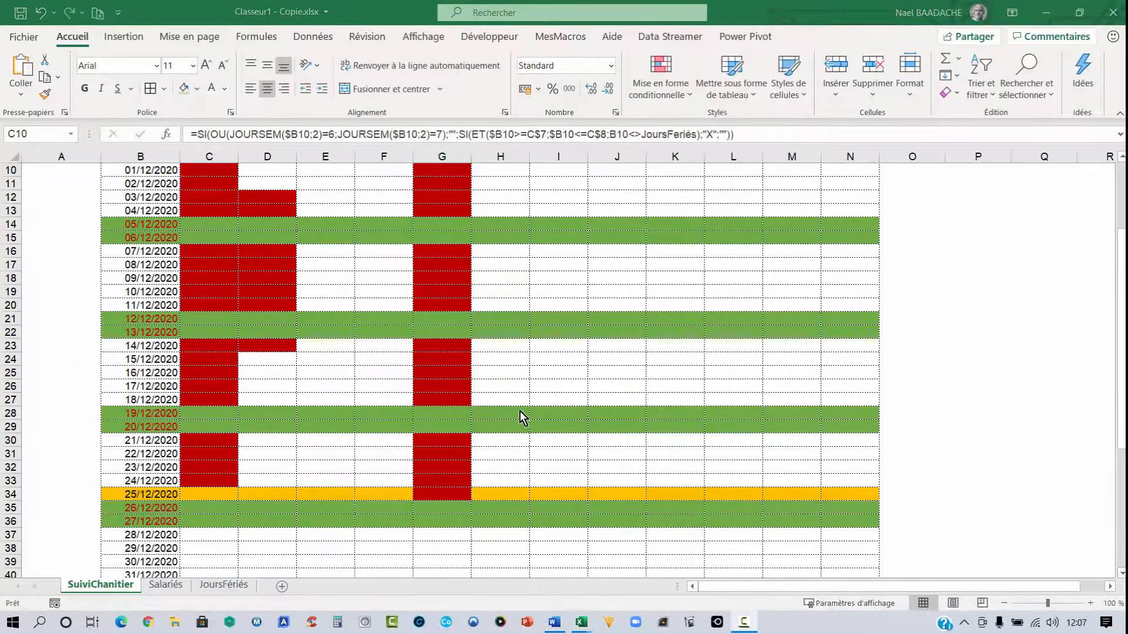
pyautogui.click(444, 496)
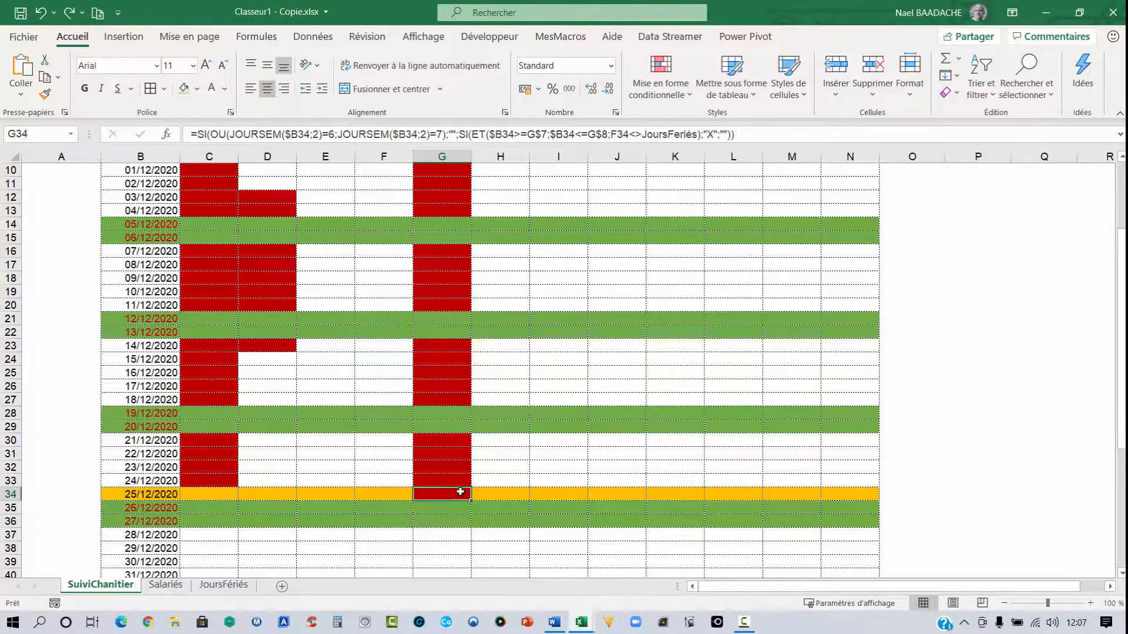
pyautogui.scroll(3, 455, 497)
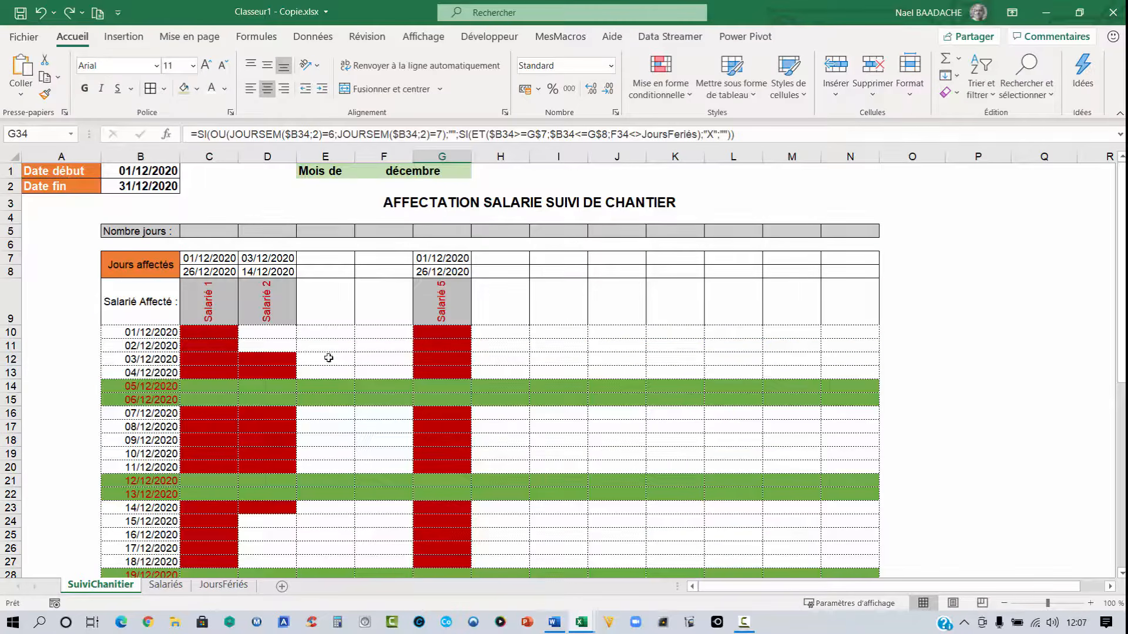
# - Make the holiday check in C10's formula reference the date column absolutely as $B10
pyautogui.click(210, 334)
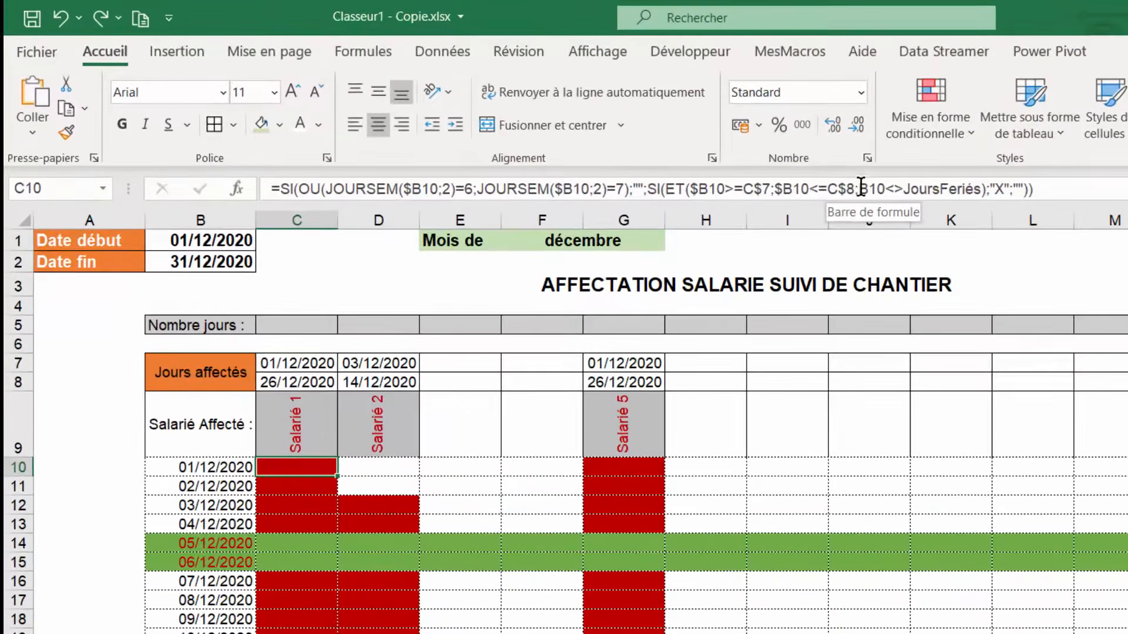
pyautogui.click(611, 134)
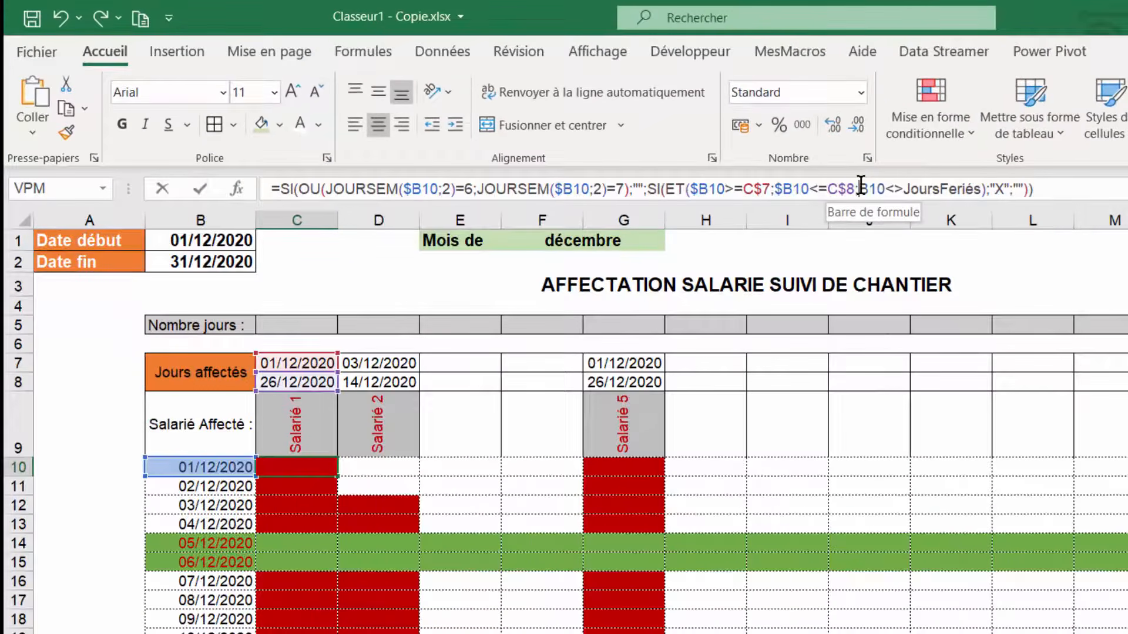
pyautogui.click(860, 188)
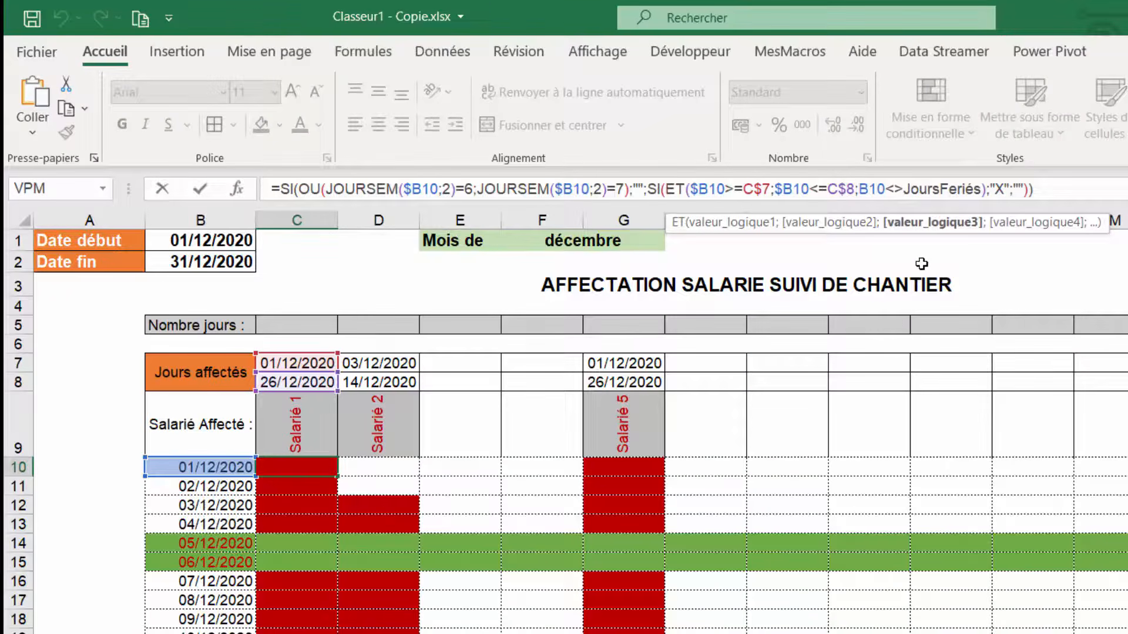
pyautogui.press('F4')
pyautogui.press('F4')
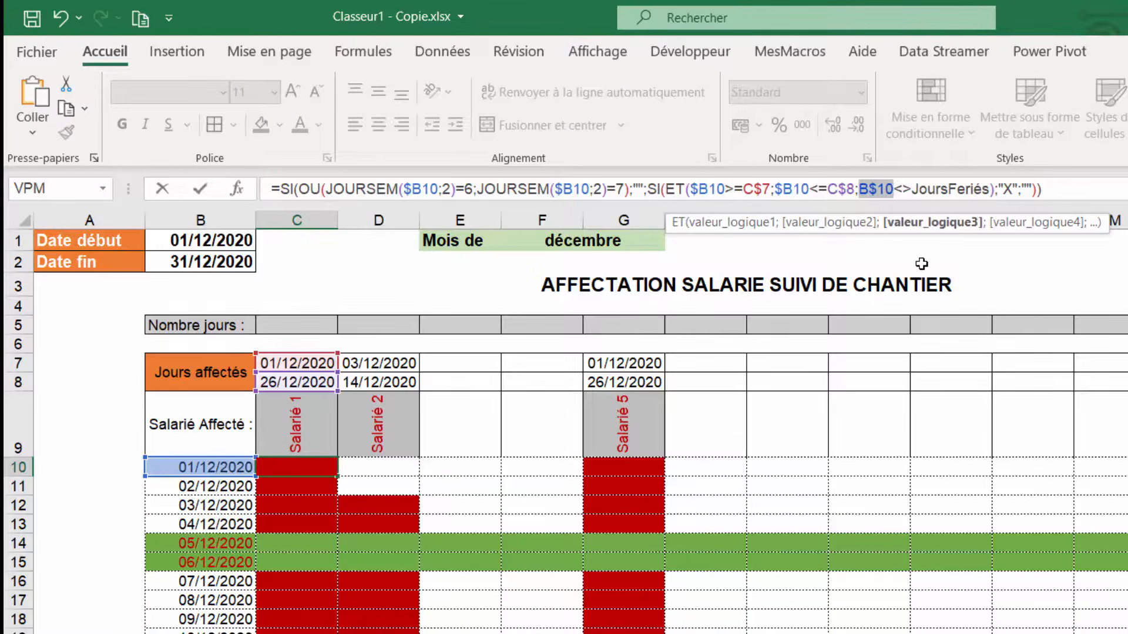
pyautogui.press('F4')
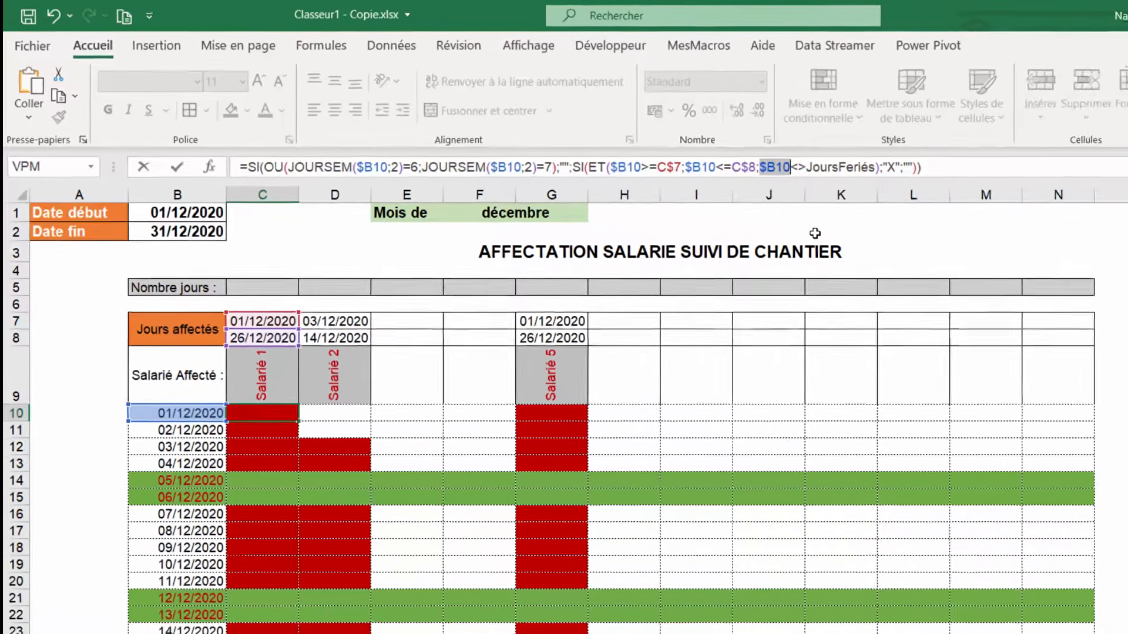
pyautogui.press('Return')
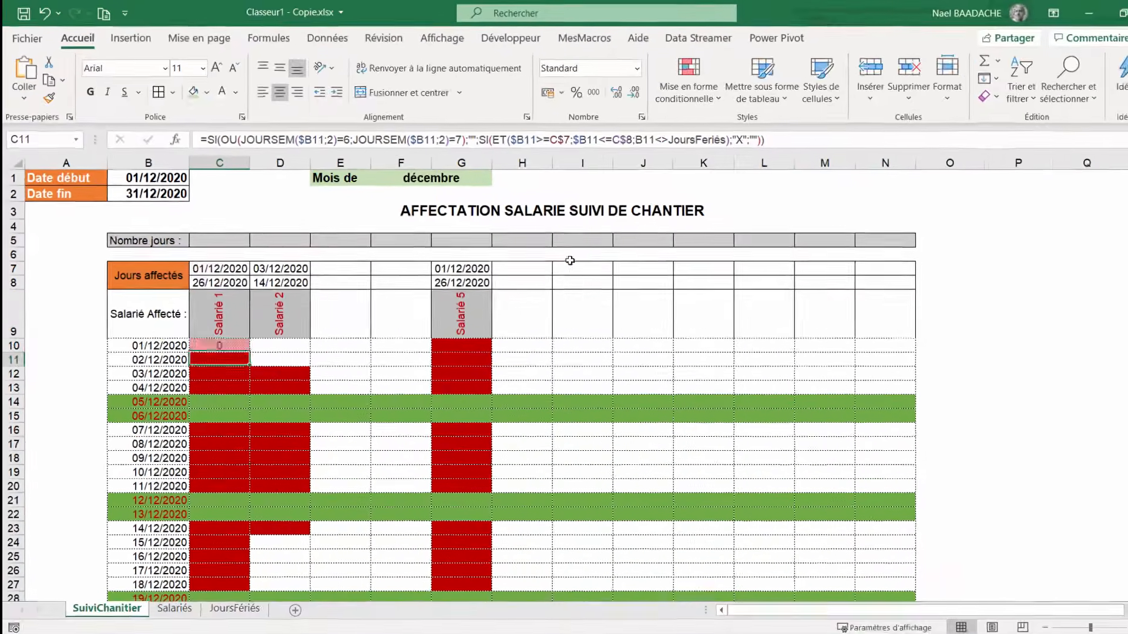
# - Copy C10's corrected formula across the whole grid C10:N40
pyautogui.click(232, 332)
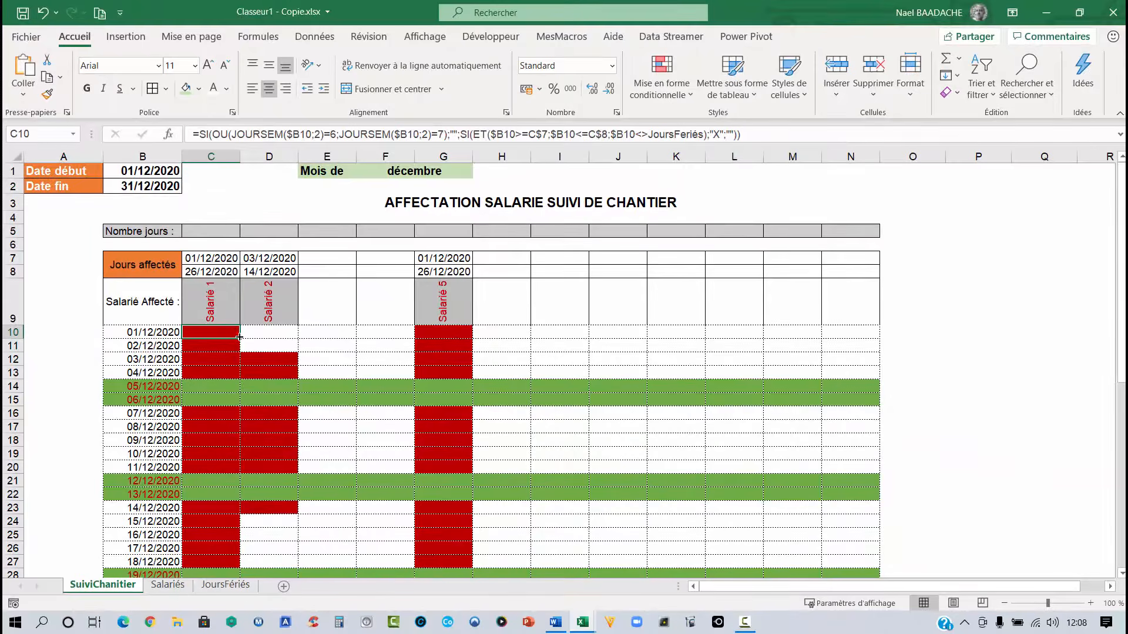
pyautogui.moveTo(239, 337)
pyautogui.mouseDown()
pyautogui.moveTo(245, 601)
pyautogui.moveTo(239, 541)
pyautogui.moveTo(871, 533)
pyautogui.mouseUp()
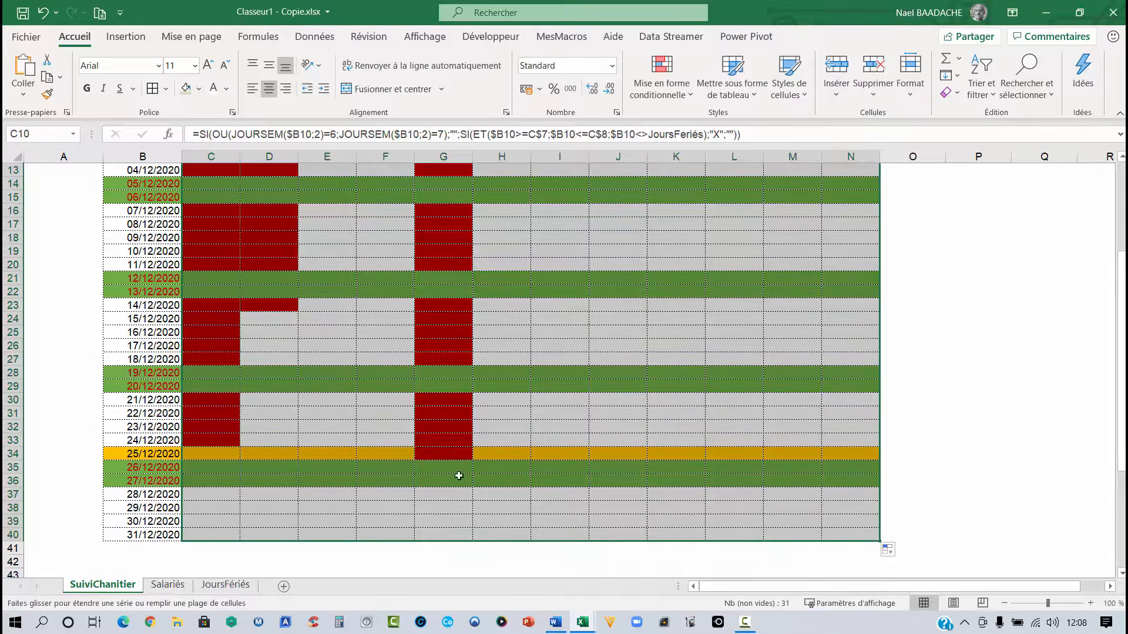
pyautogui.click(434, 455)
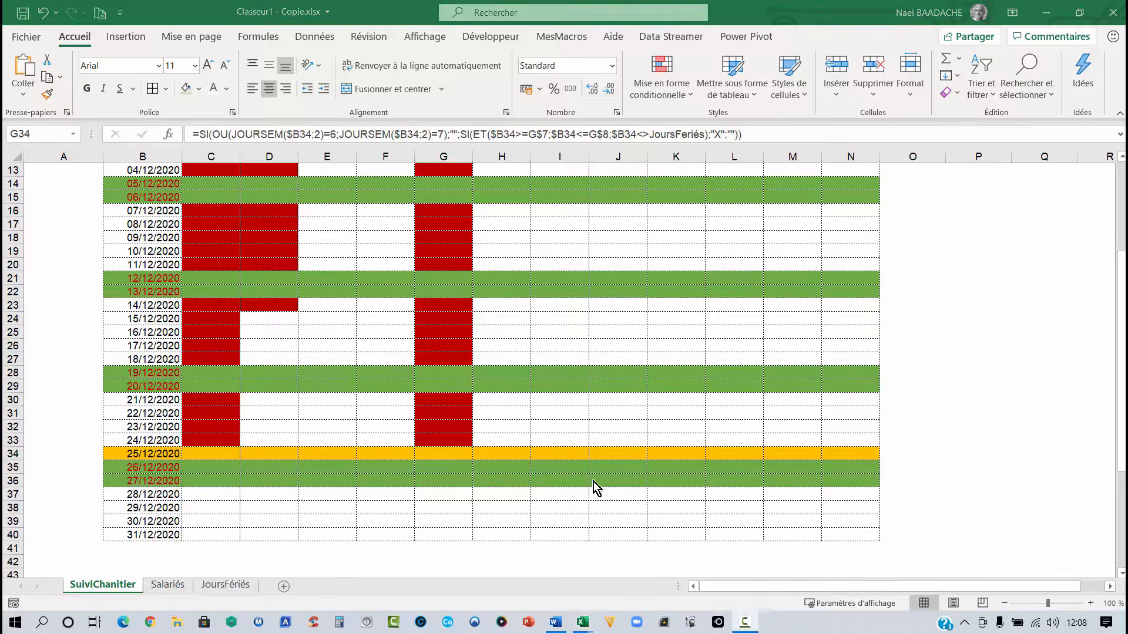
# - Review the highlighted assigned days in the employee columns
pyautogui.scroll(4, 594, 487)
pyautogui.click(216, 230)
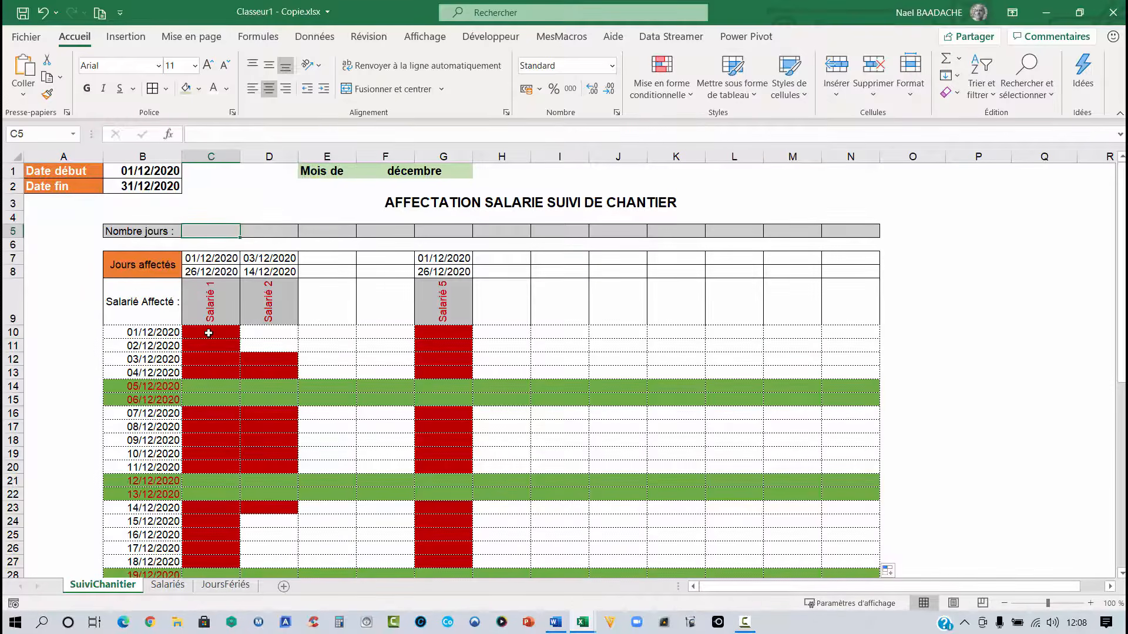
pyautogui.moveTo(209, 333); pyautogui.dragTo(206, 357)
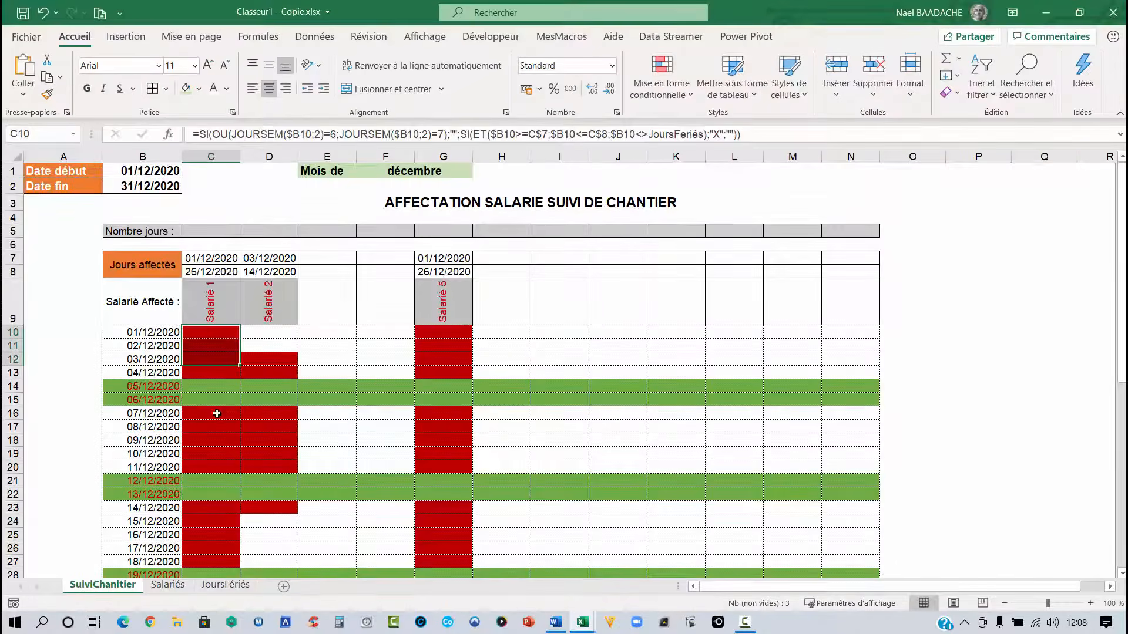
pyautogui.scroll(-6, 217, 413)
pyautogui.scroll(-2, 217, 413)
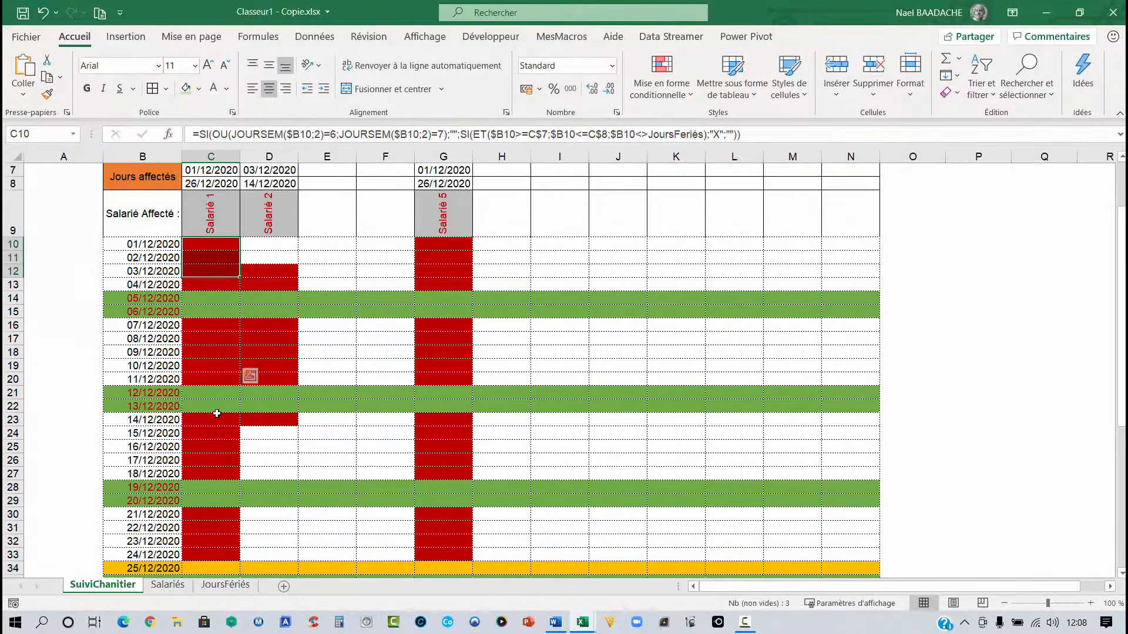
pyautogui.scroll(2, 217, 353)
# - Set the start date in B1 to 01/02/2021
pyautogui.click(159, 173)
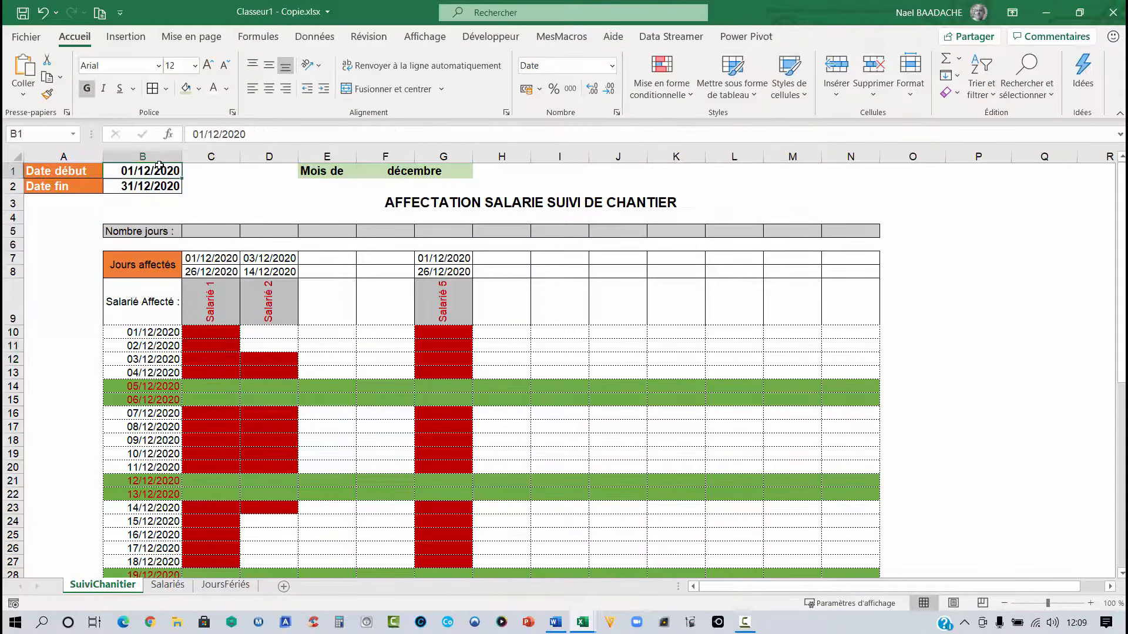
pyautogui.write('01/')
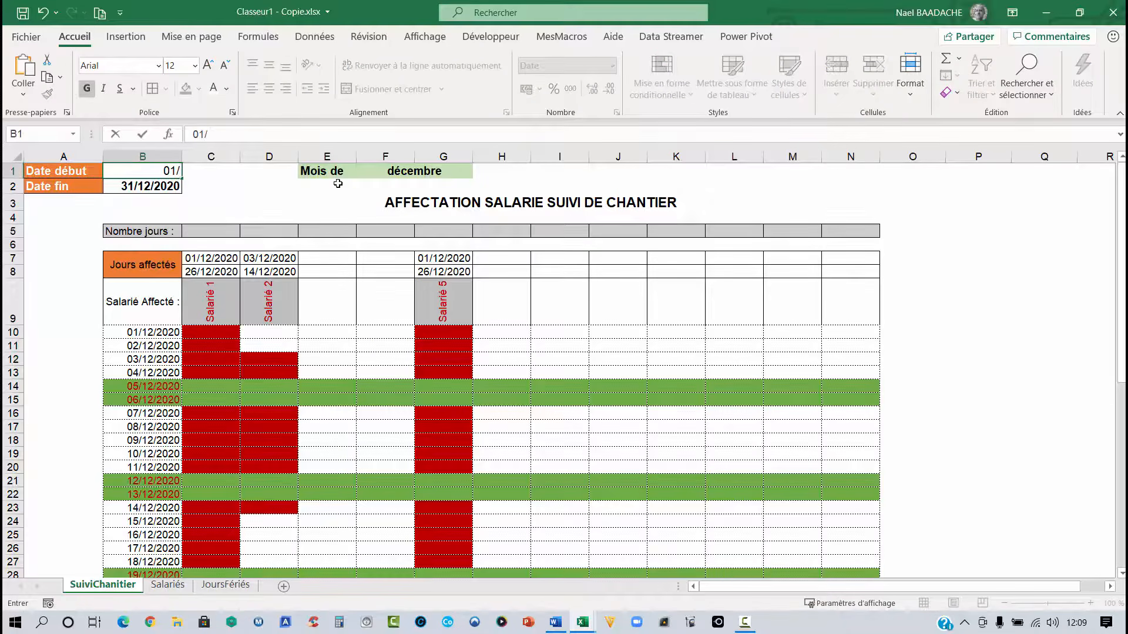
pyautogui.write('02/2021')
pyautogui.press('Return')
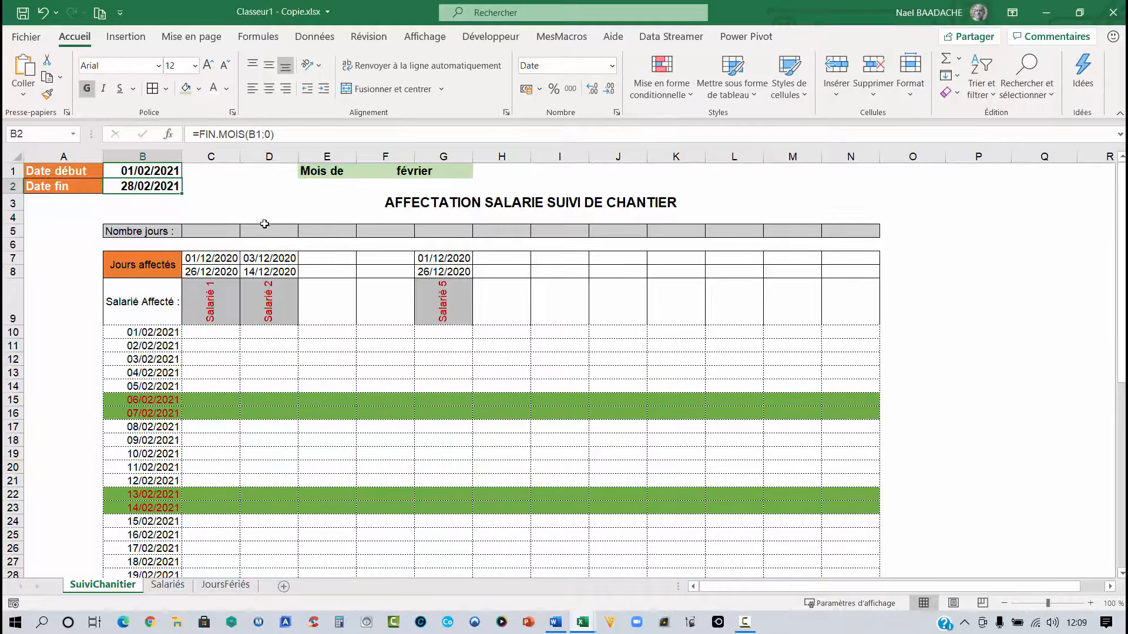
# - Set Salarié 1's assignment start date in C7 to 01/02/2021
pyautogui.scroll(-2, 258, 244)
pyautogui.scroll(2, 257, 243)
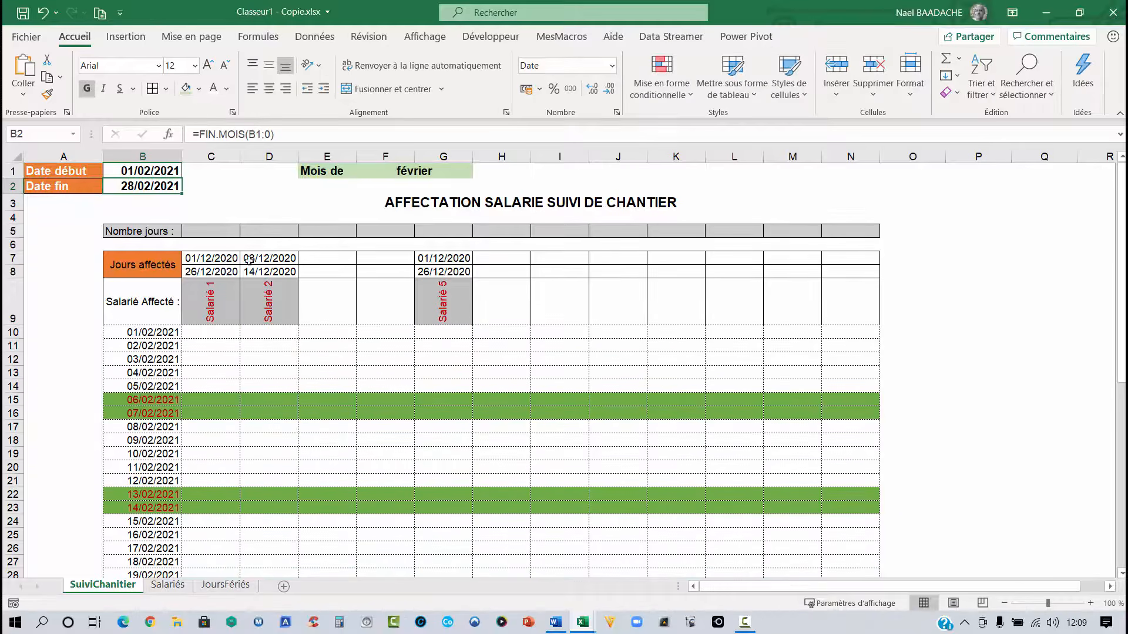
pyautogui.click(214, 257)
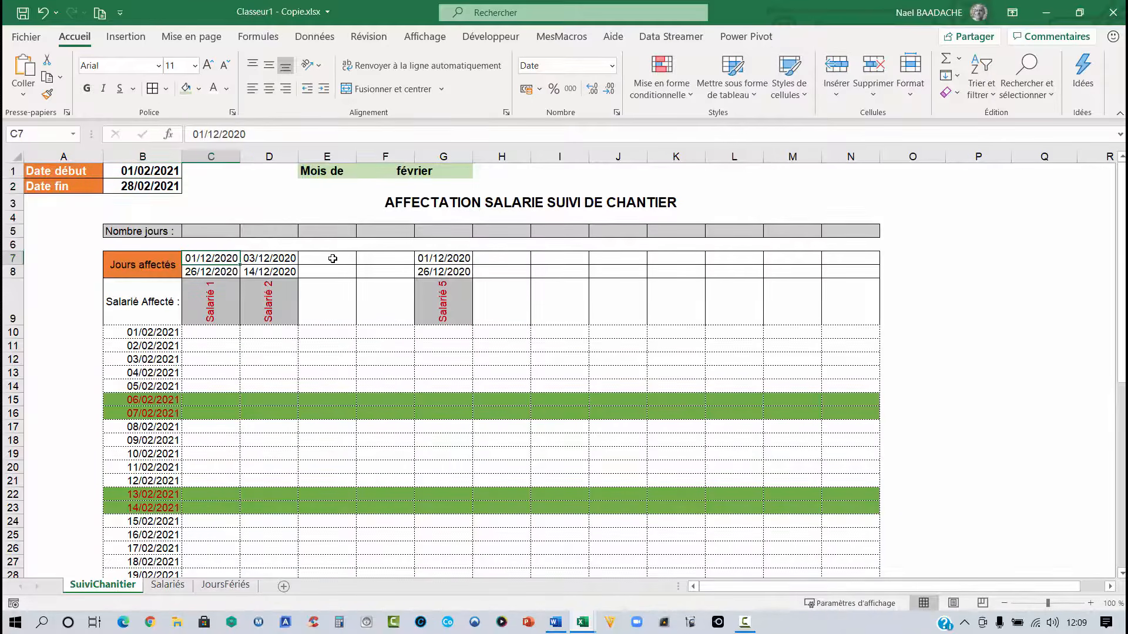
pyautogui.write('01/02')
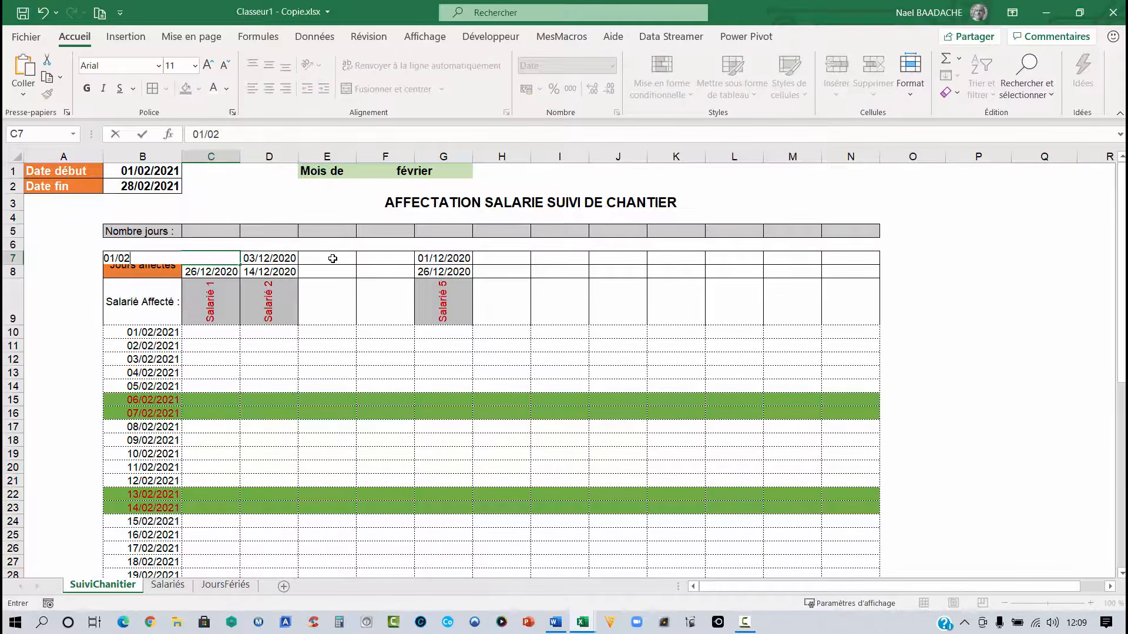
pyautogui.write('/2021')
pyautogui.press('Return')
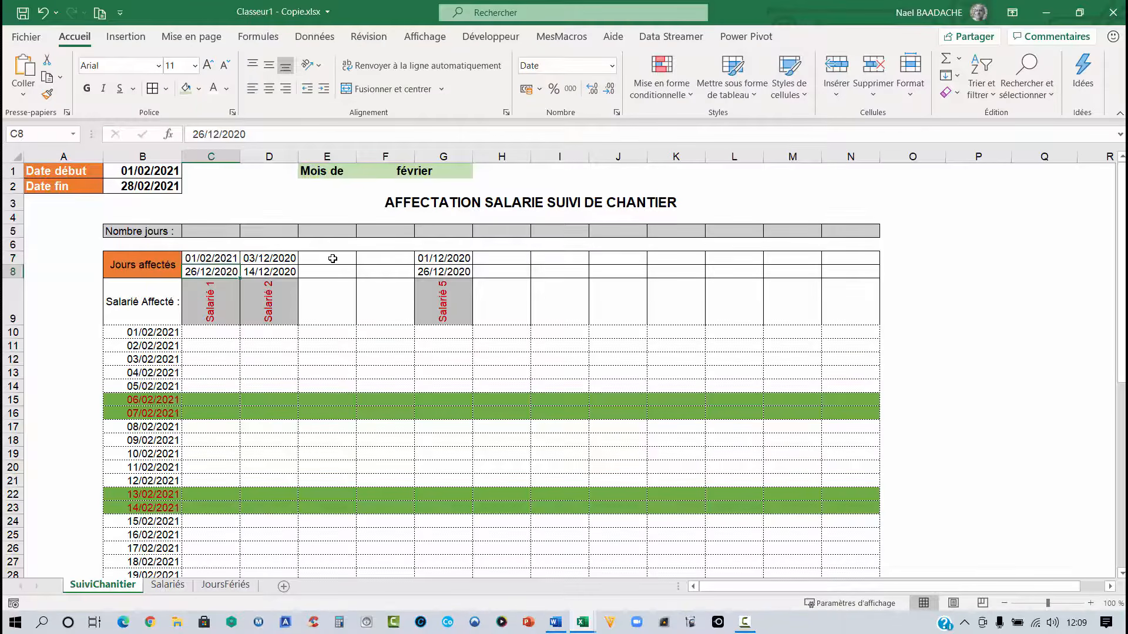
# - Set Salarié 1's assignment end date in C8 to 26/02/2021
pyautogui.write('26/')
pyautogui.press('BackSpace')
pyautogui.press('BackSpace')
pyautogui.press('BackSpace')
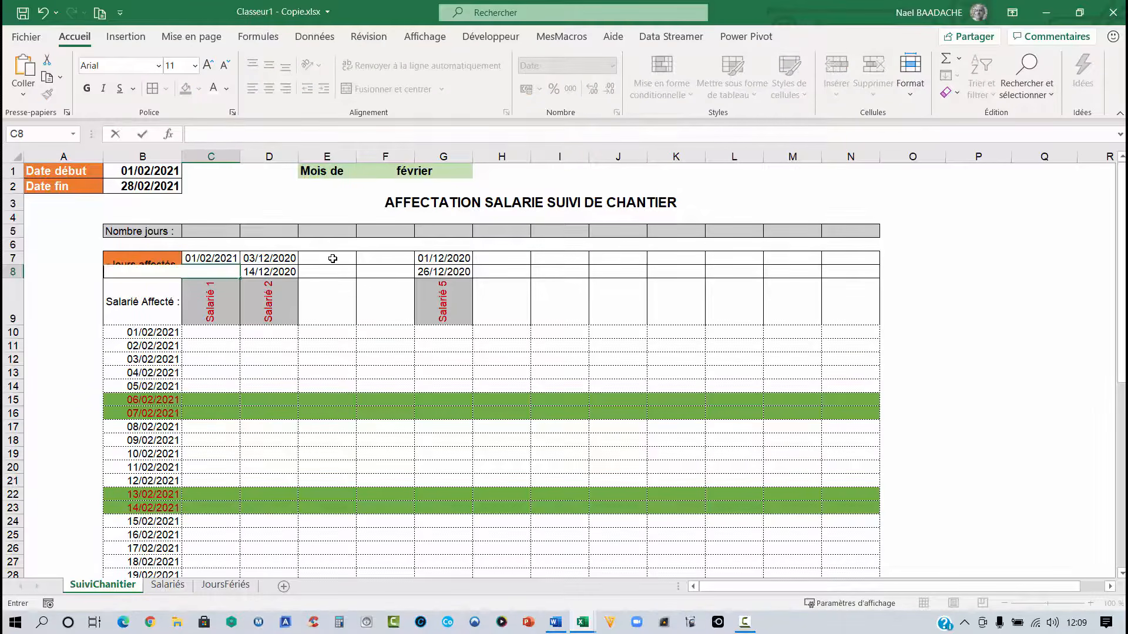
pyautogui.write('26/02/2021')
pyautogui.press('Return')
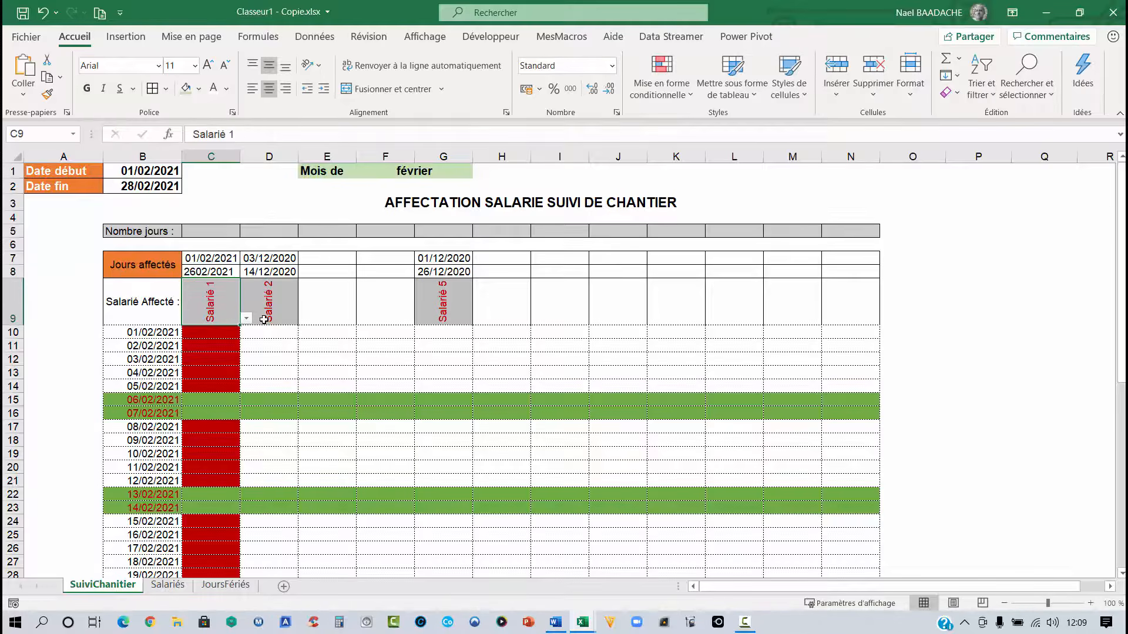
# - Wrap C10's formula in SIERREUR so errors return an empty string ""
pyautogui.scroll(-4, 262, 317)
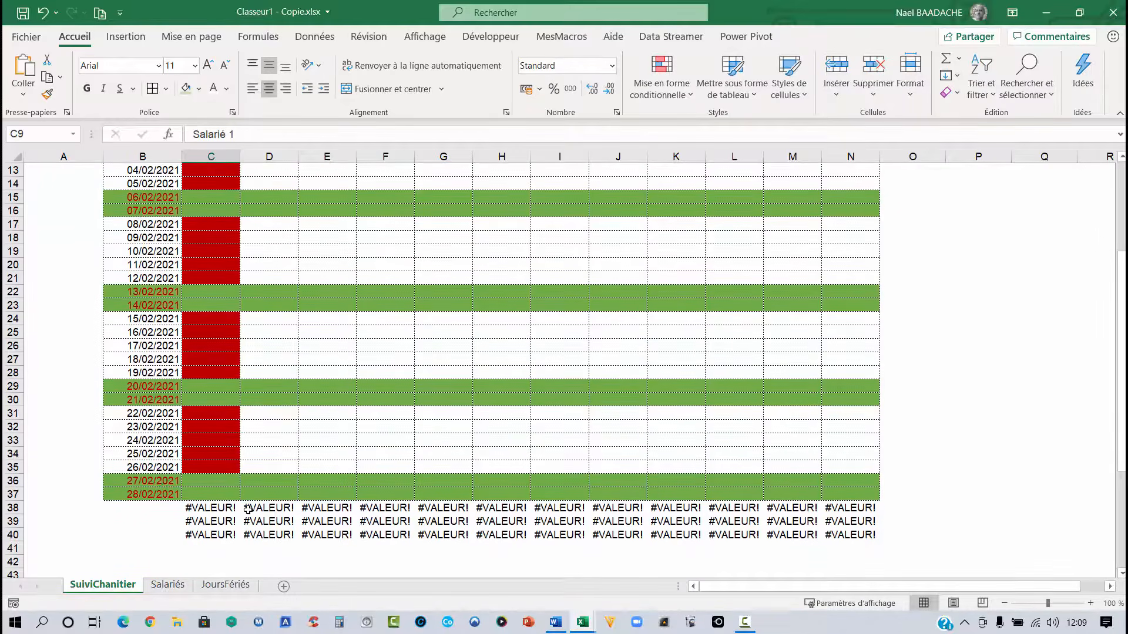
pyautogui.scroll(4, 247, 509)
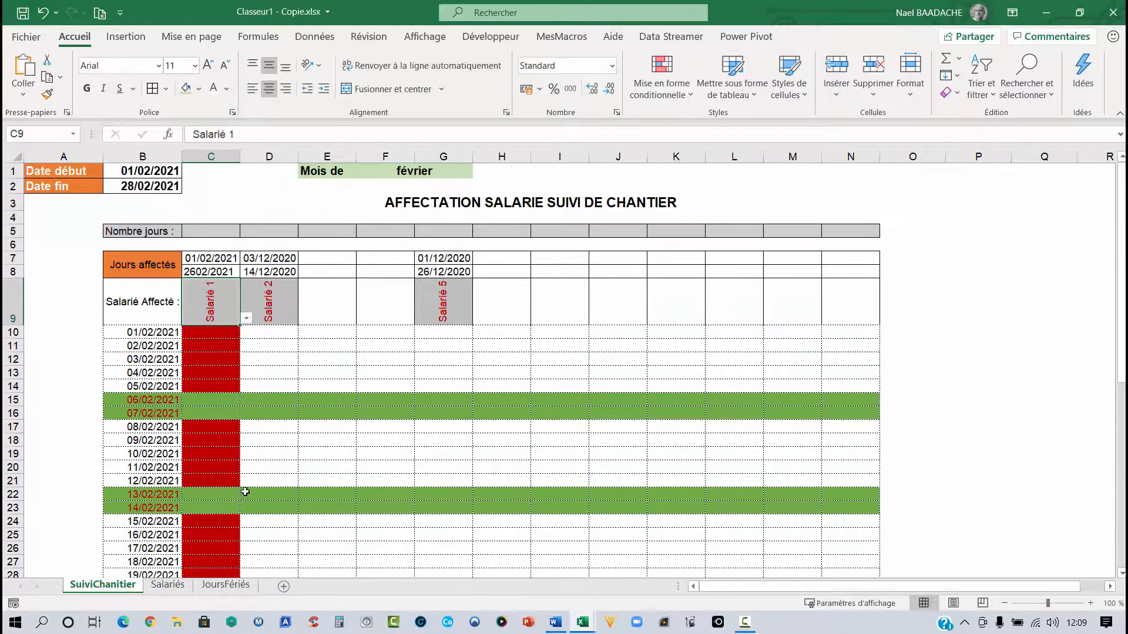
pyautogui.click(220, 334)
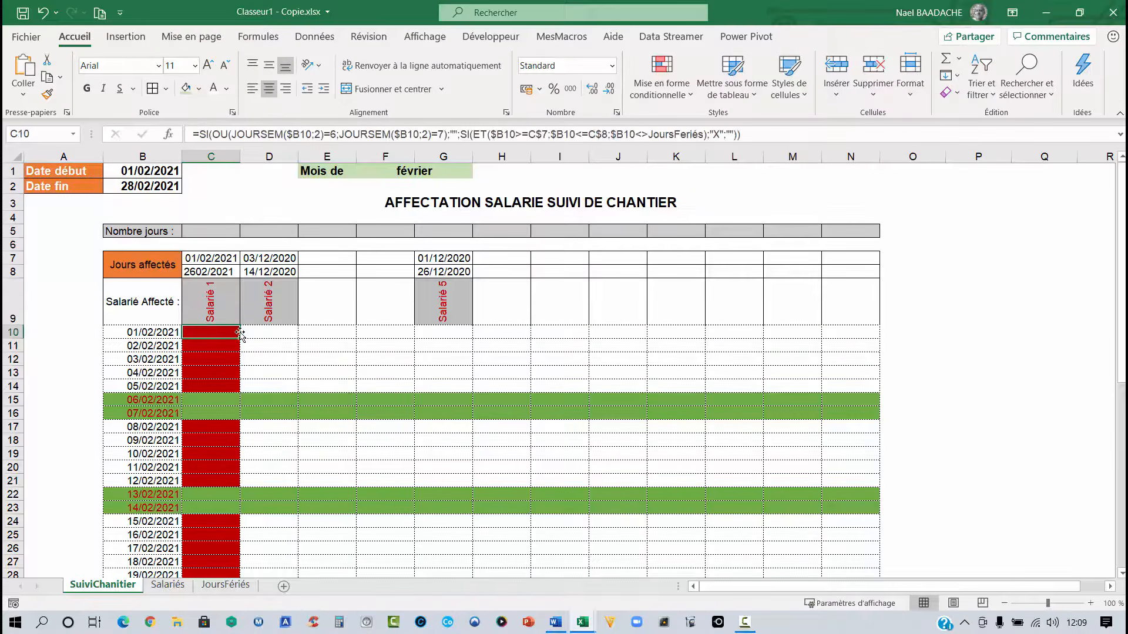
pyautogui.click(201, 134)
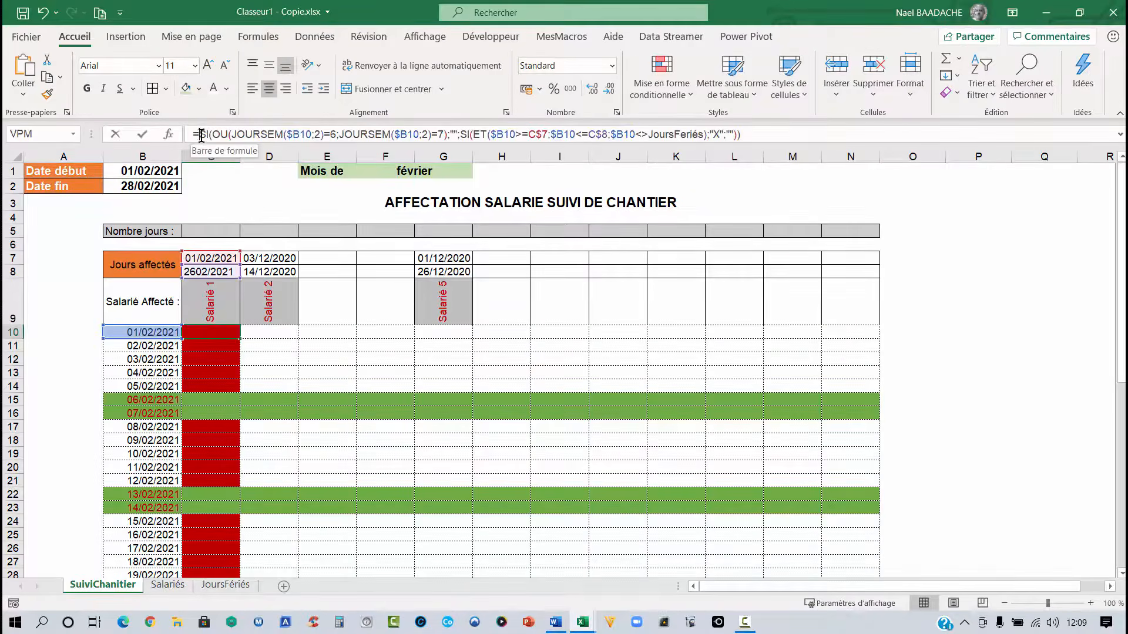
pyautogui.write('sierreur')
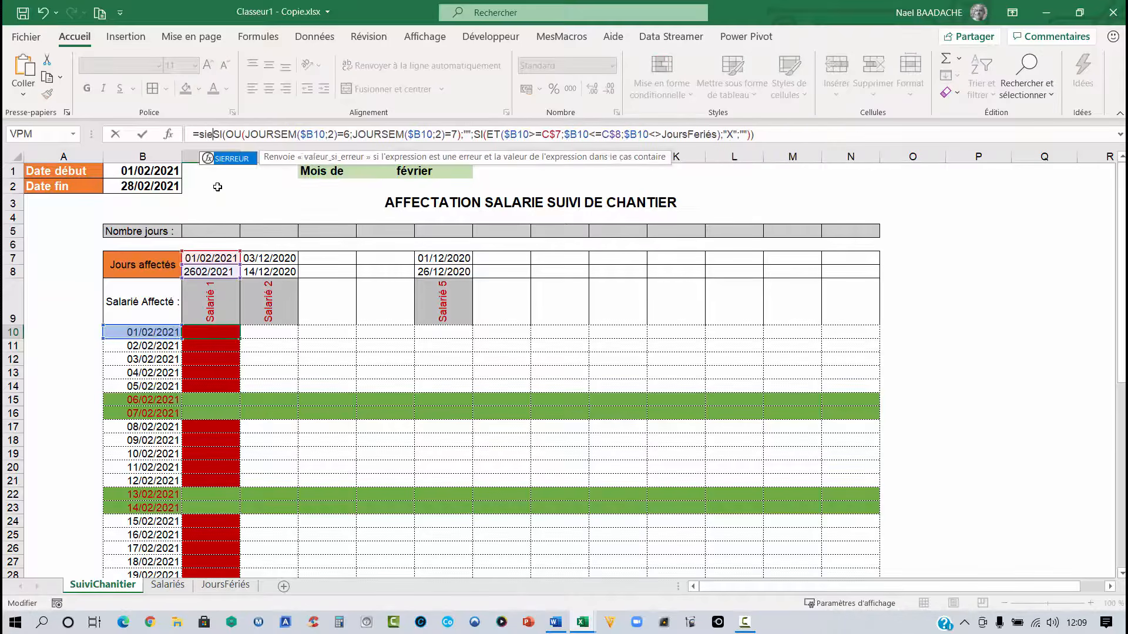
pyautogui.write('5')
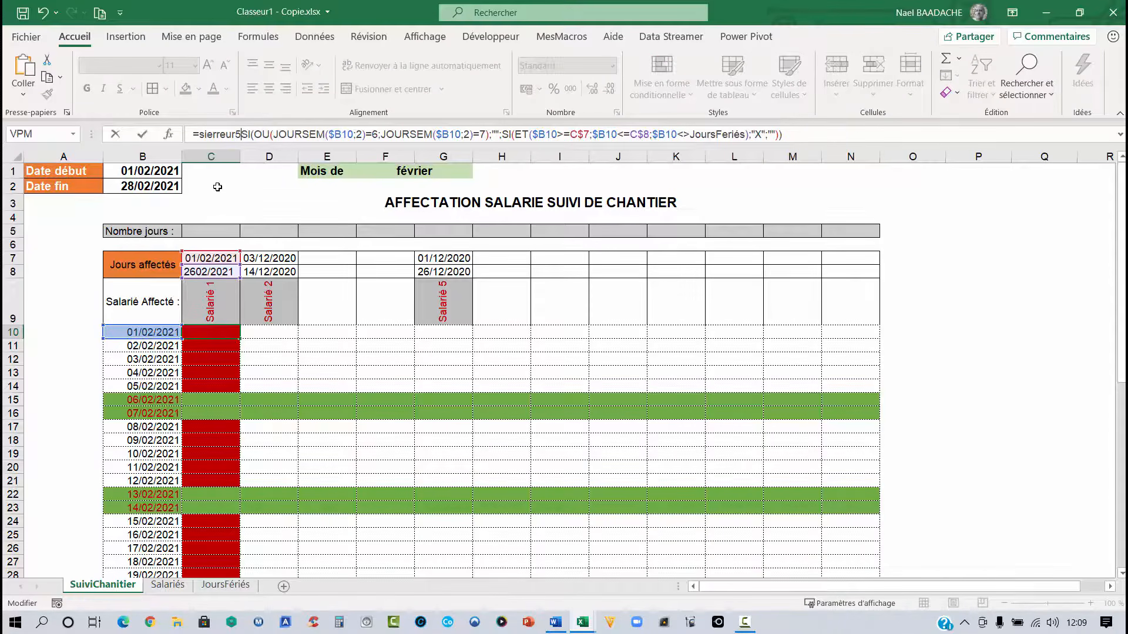
pyautogui.press('BackSpace')
pyautogui.write('(')
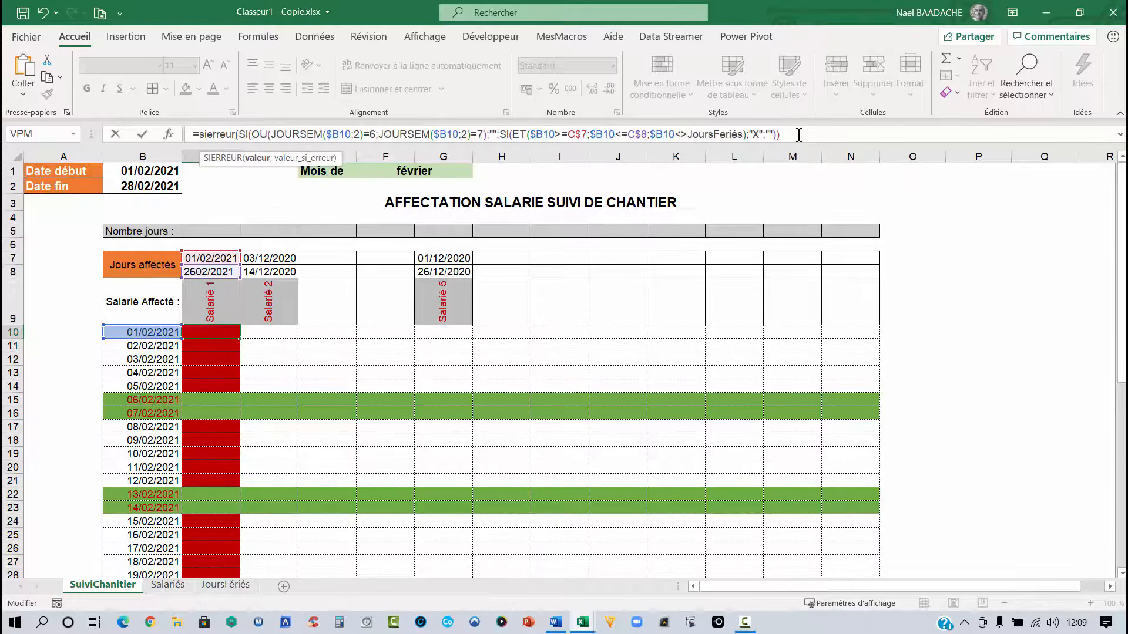
pyautogui.write(';"")')
pyautogui.press('Return')
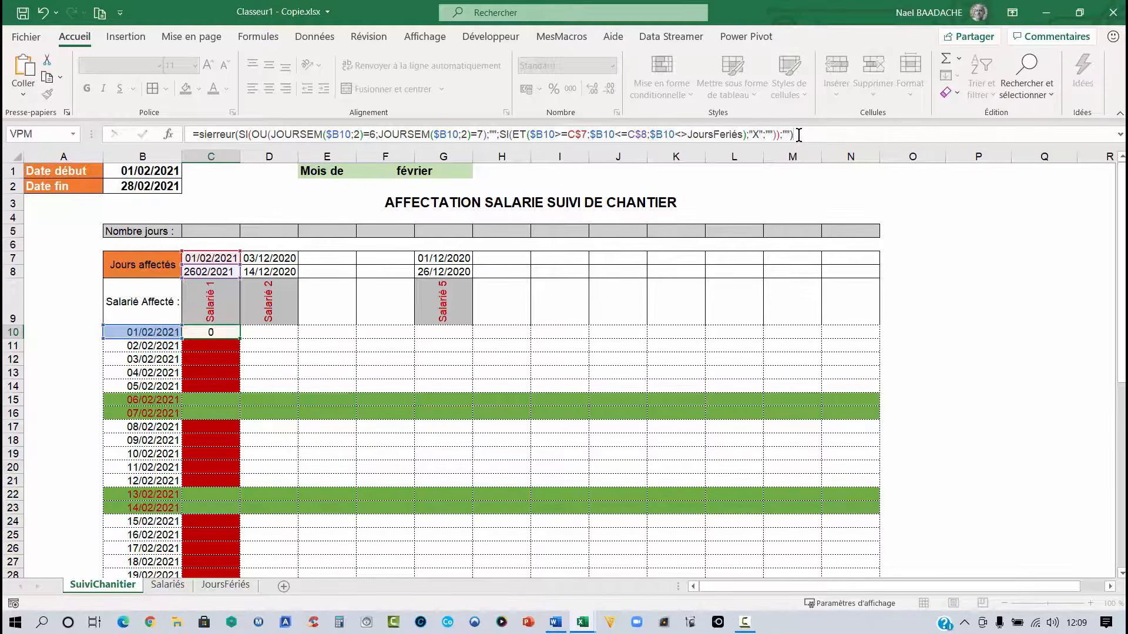
# - Copy C10's SIERREUR formula down to row 40 and across to column N
pyautogui.click(218, 332)
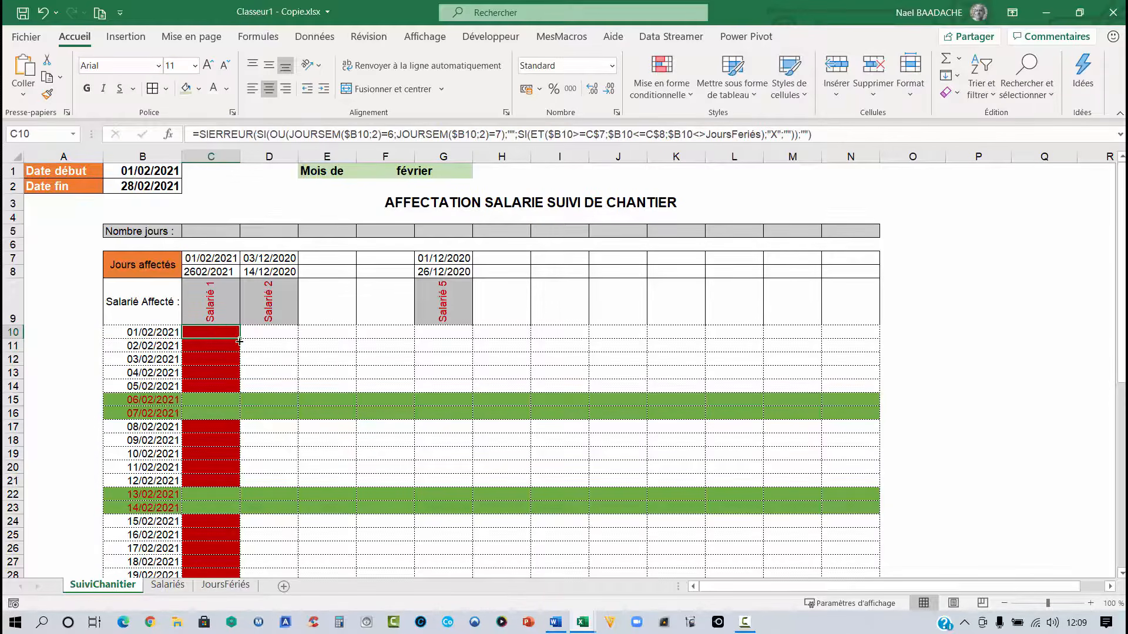
pyautogui.moveTo(239, 342); pyautogui.dragTo(234, 544)
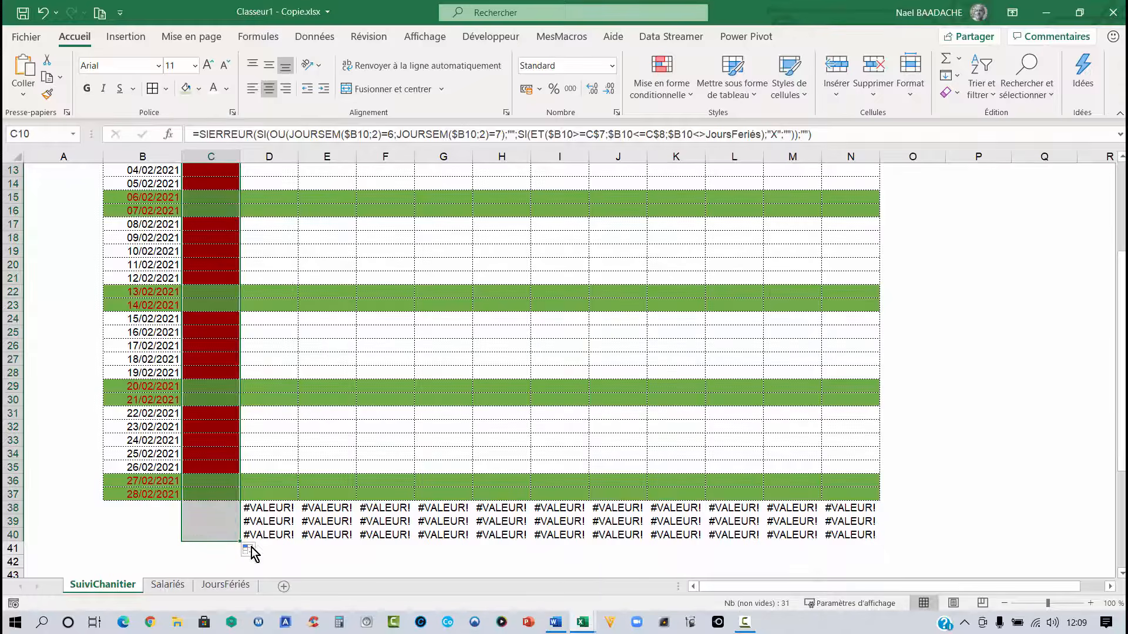
pyautogui.moveTo(237, 546); pyautogui.dragTo(866, 533)
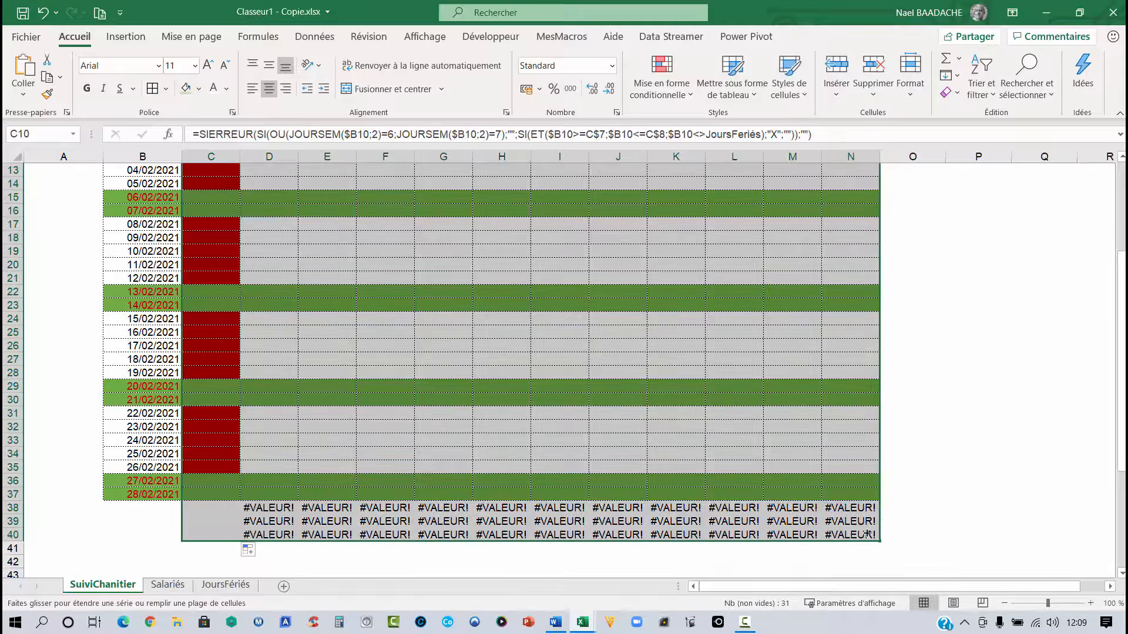
pyautogui.click(718, 440)
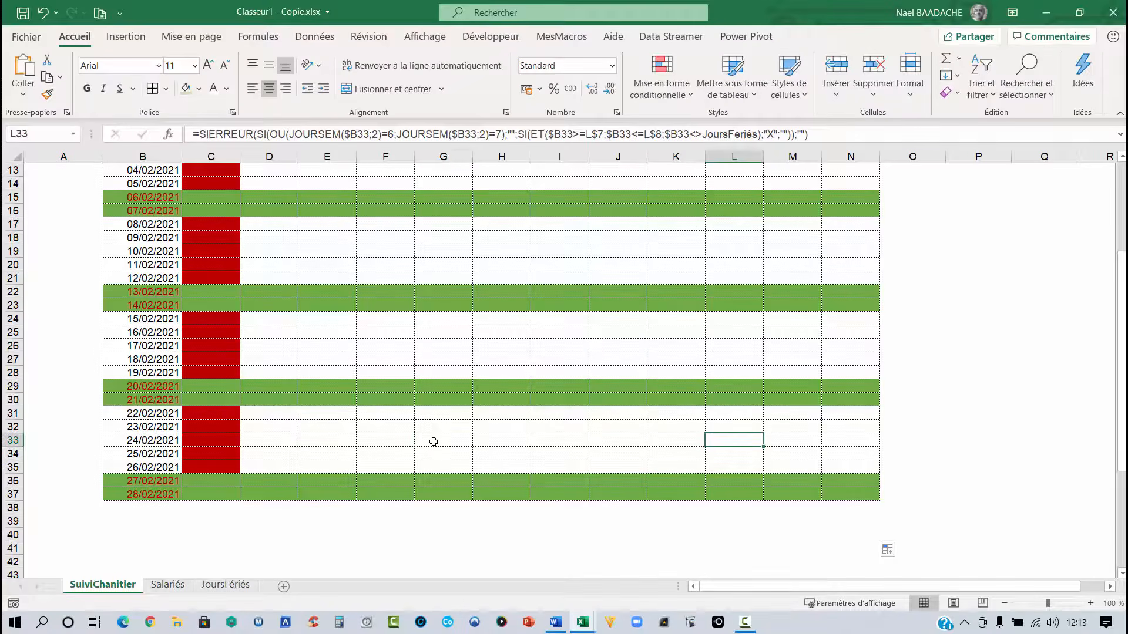
pyautogui.click(337, 433)
pyautogui.scroll(4, 434, 442)
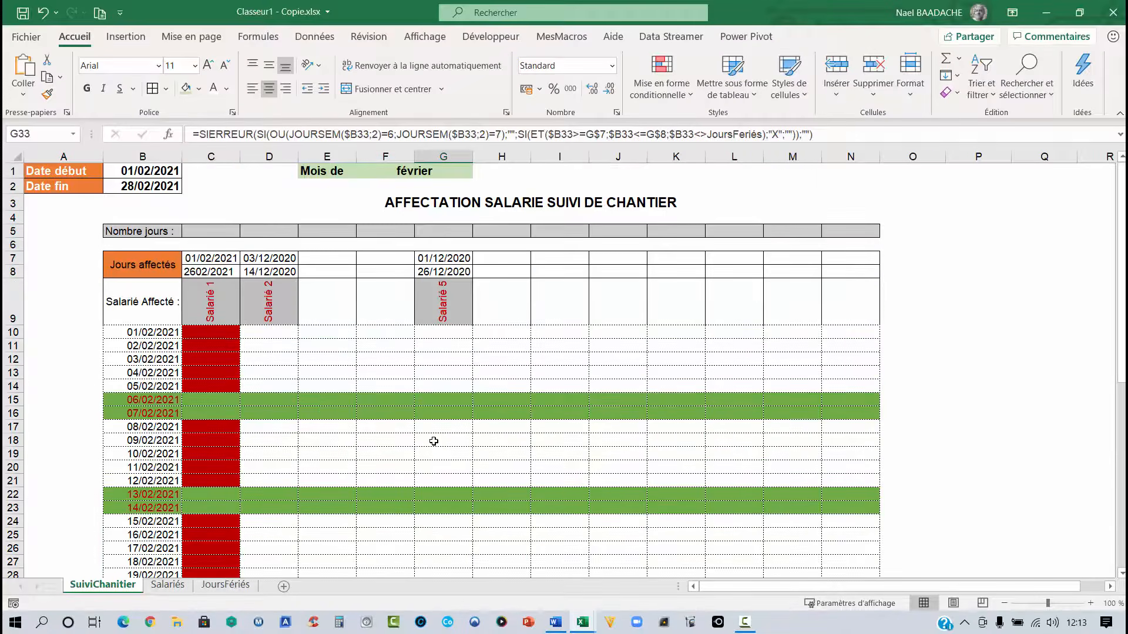
# - Start a NB.SI count formula in C5 for Salarié 1's number of days
pyautogui.click(225, 235)
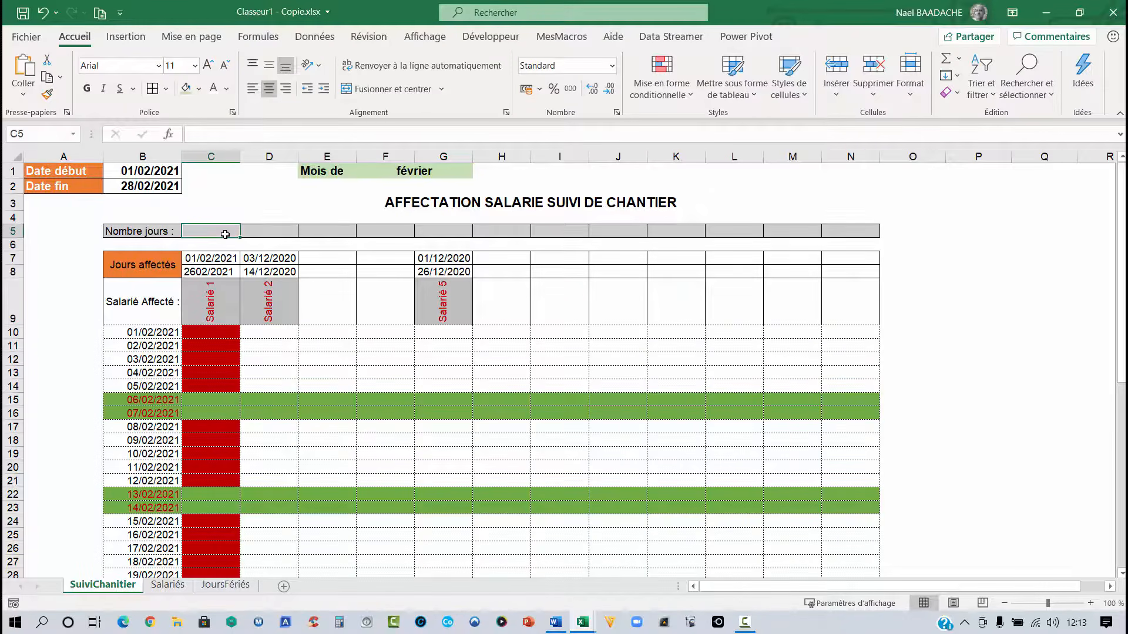
pyautogui.write('=N')
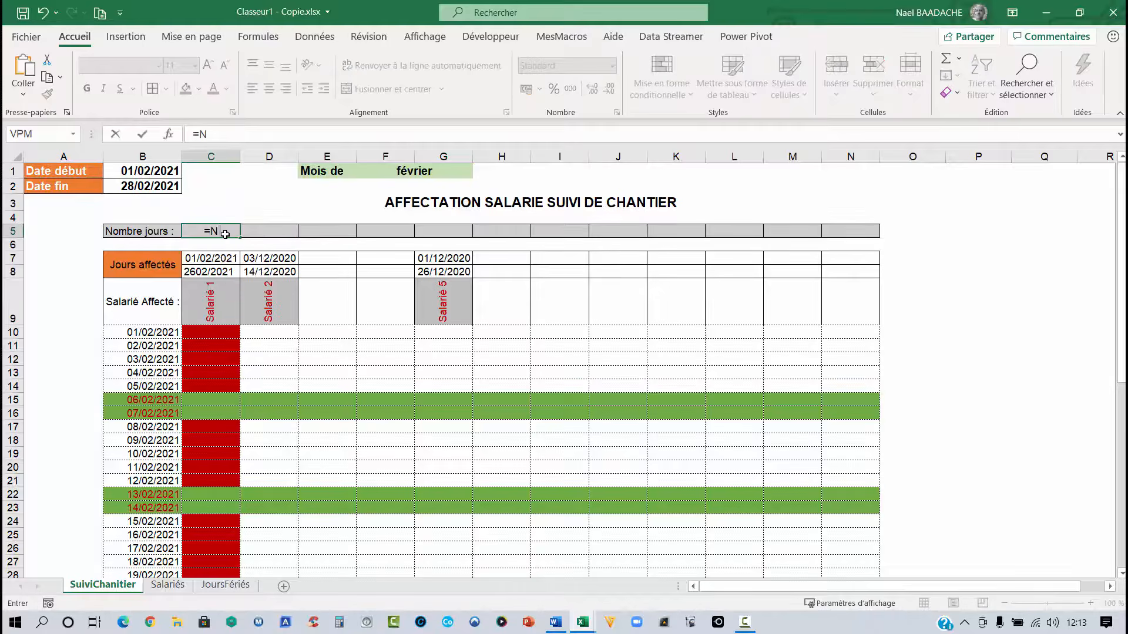
pyautogui.write('B.')
pyautogui.press('BackSpace')
pyautogui.write('B.SI(')
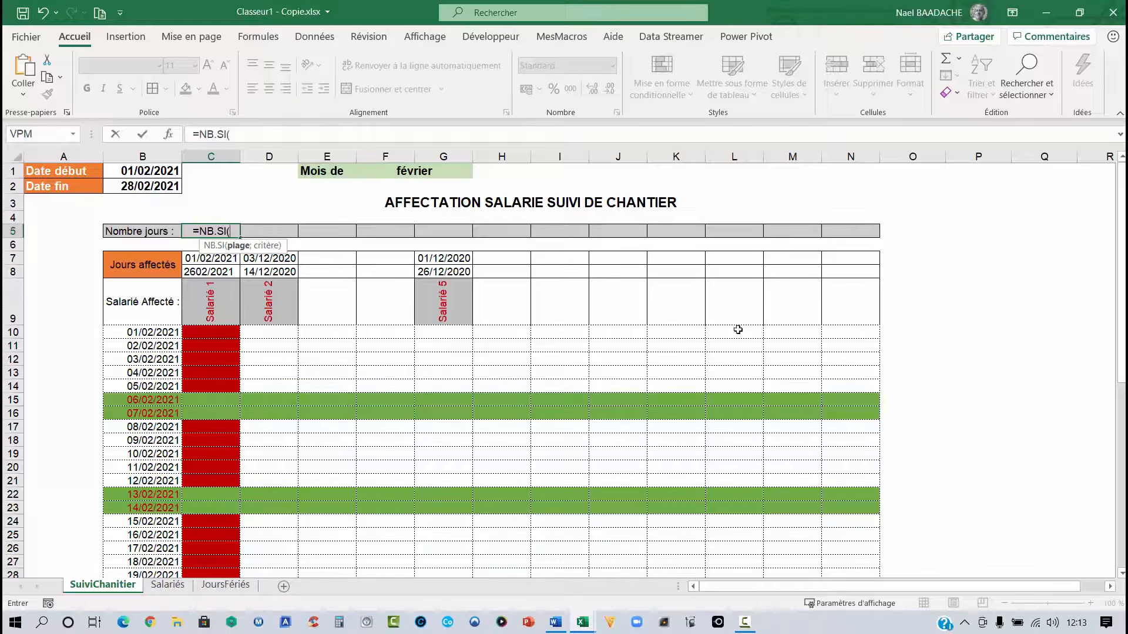
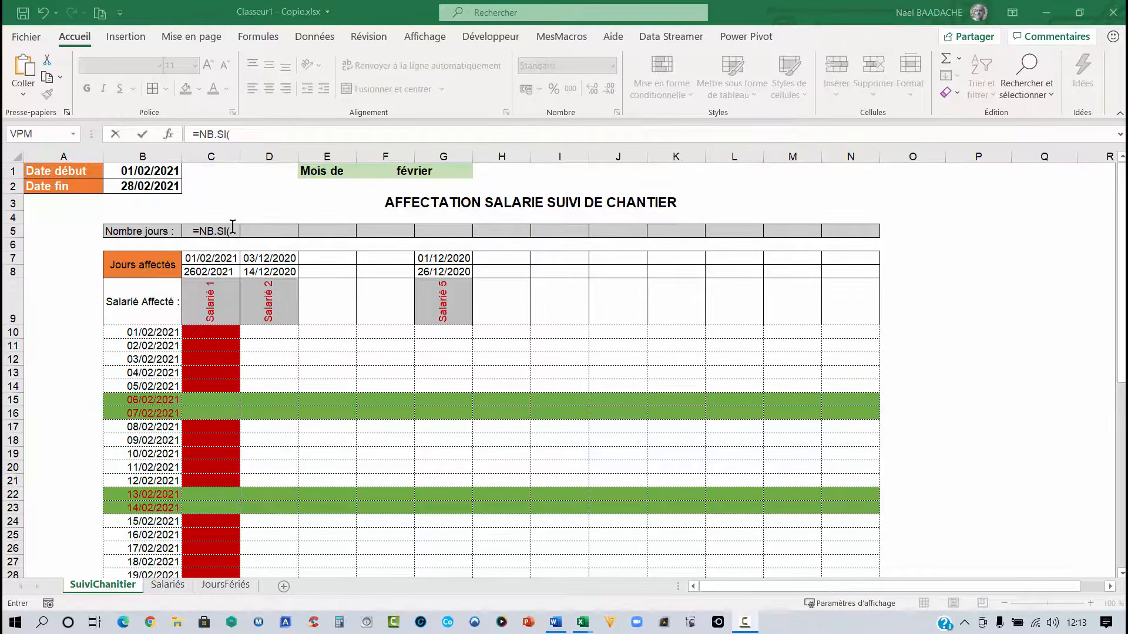
pyautogui.click(216, 333)
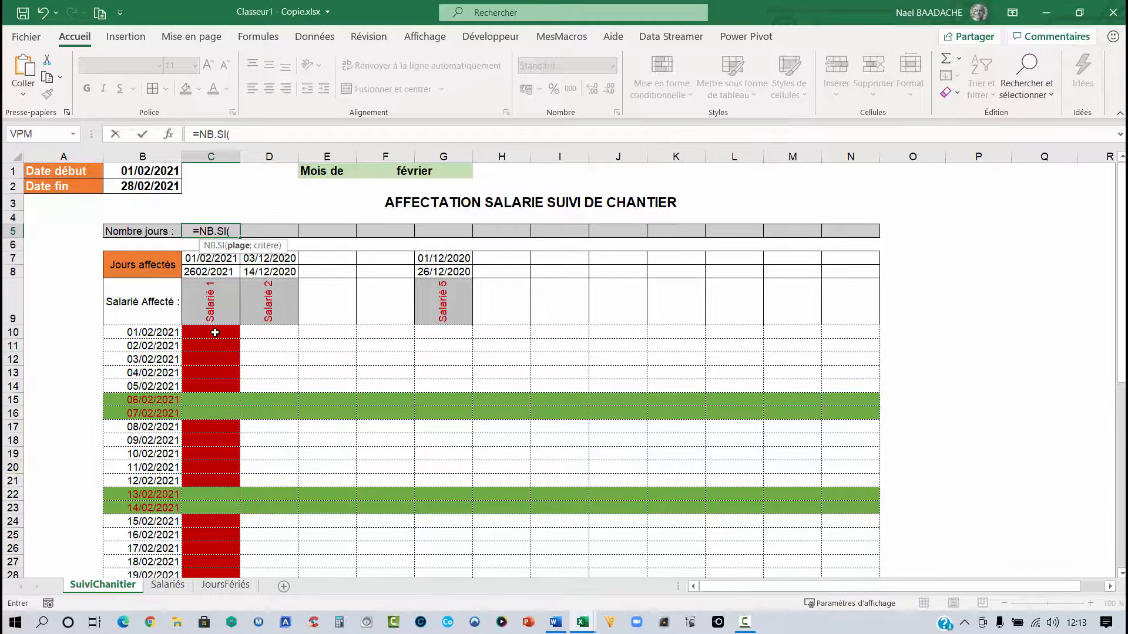
pyautogui.click(215, 335)
pyautogui.moveTo(216, 335); pyautogui.dragTo(229, 538)
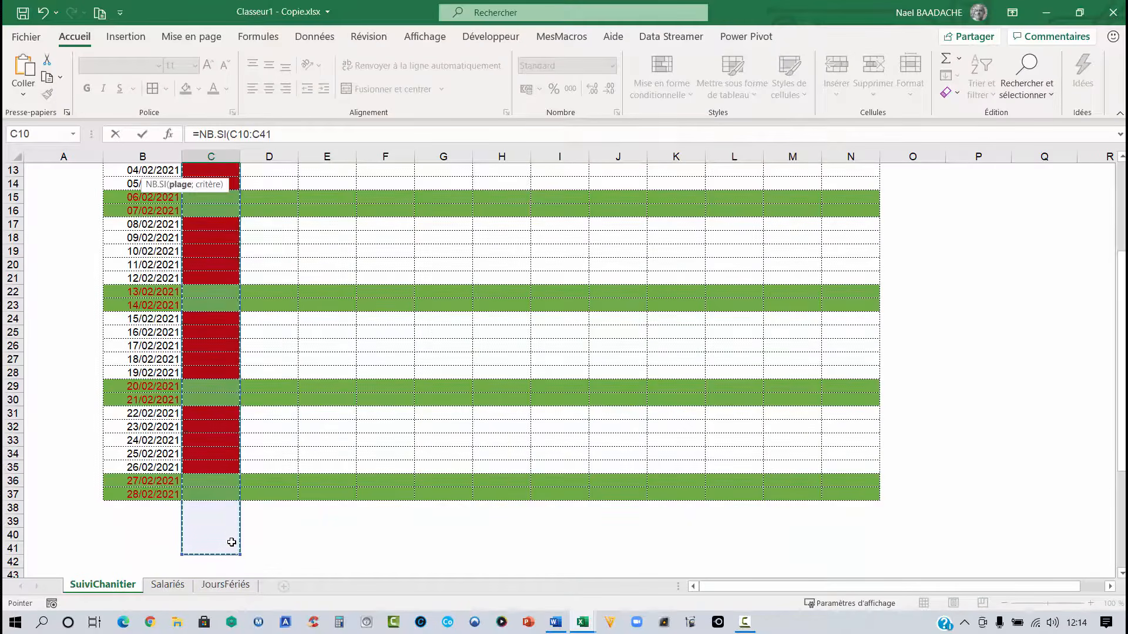
pyautogui.press('Escape')
pyautogui.click(213, 349)
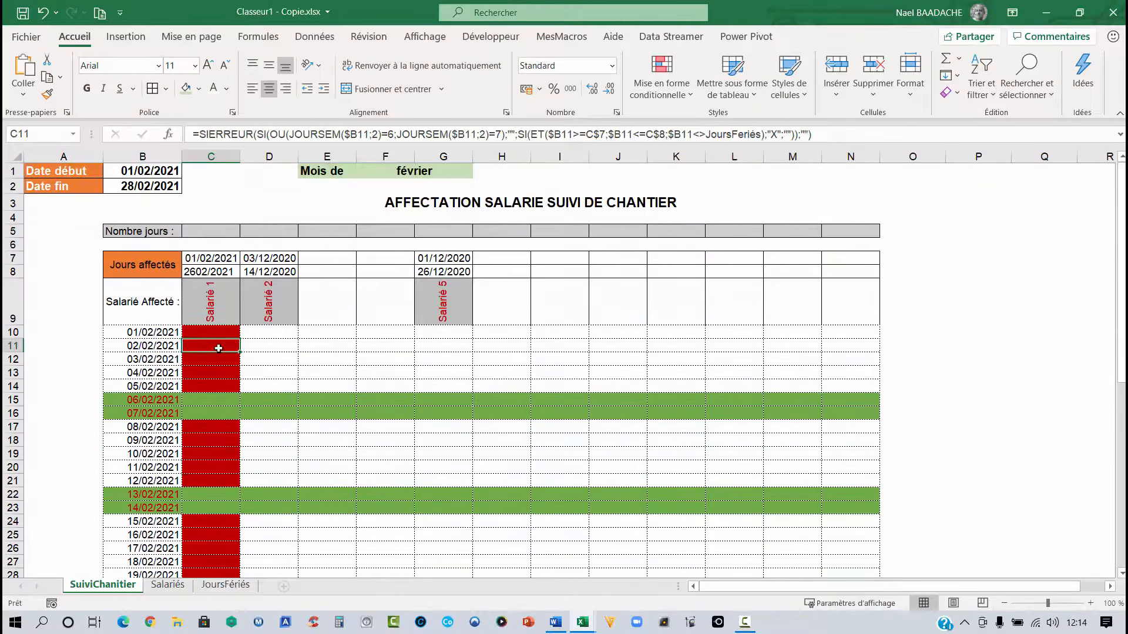
# - Set the start date in B1 to 01/12/2020
pyautogui.click(141, 171)
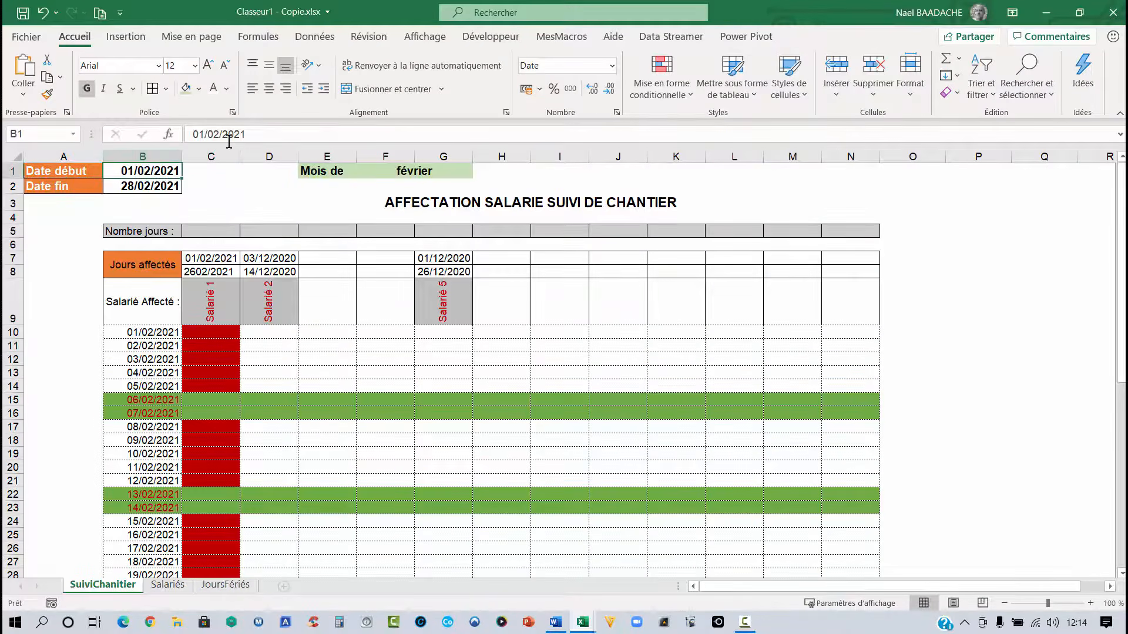
pyautogui.write('01/')
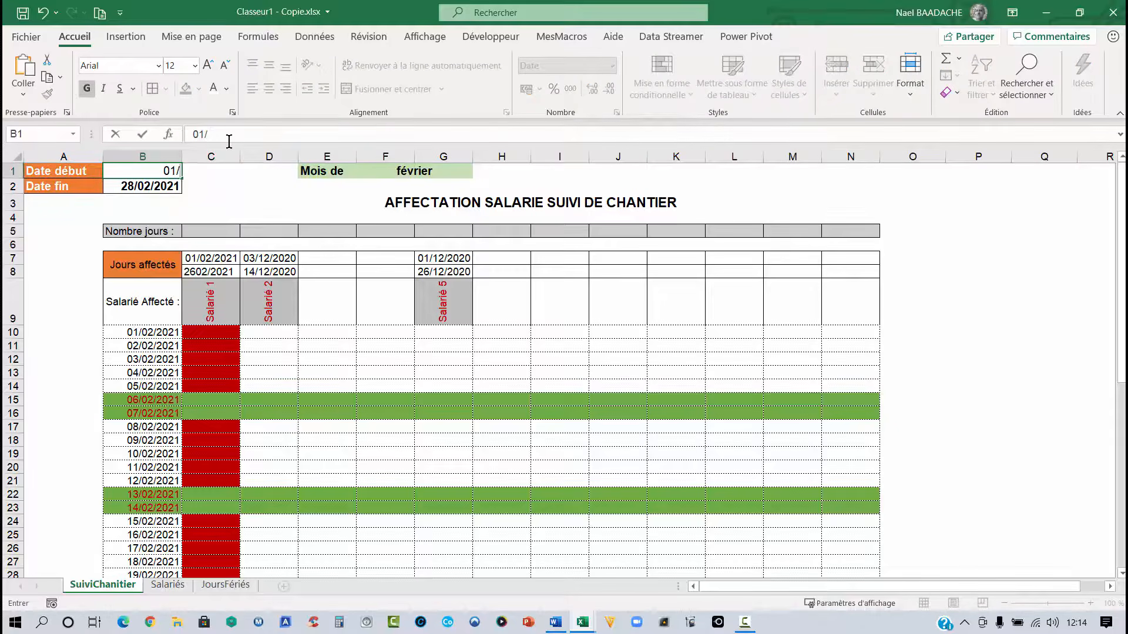
pyautogui.write('12/2020')
pyautogui.press('Return')
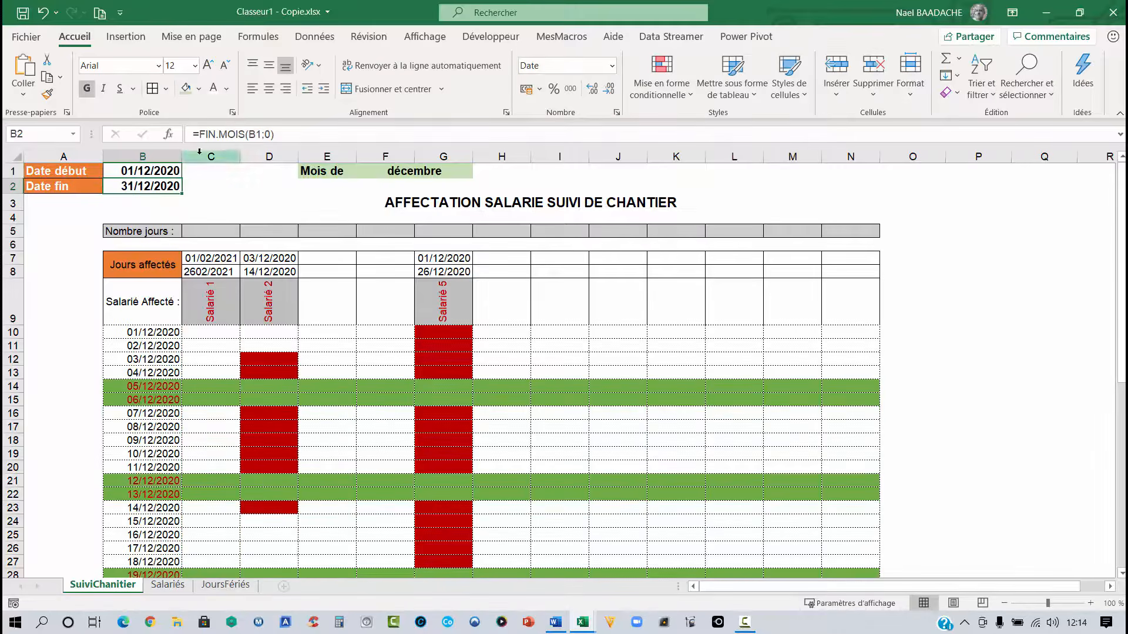
# - Set Salarié 1's assignment dates to 01/12/2020 in C7 and 26/12/2020 in C8
pyautogui.click(217, 257)
pyautogui.write('01/1')
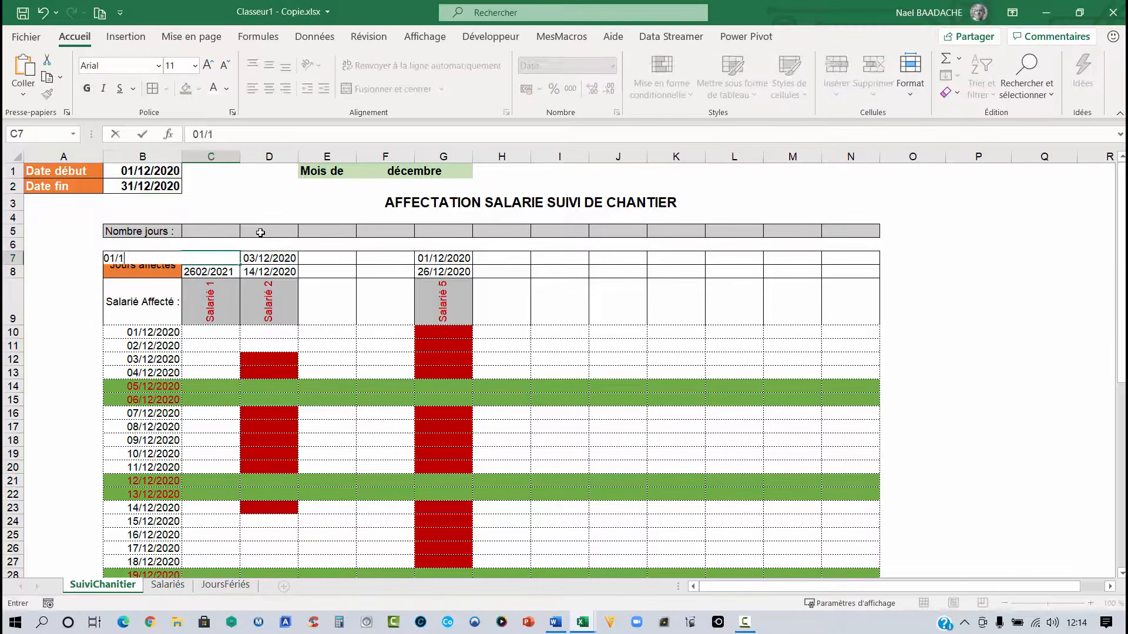
pyautogui.write('2/2020')
pyautogui.press('Return')
pyautogui.write('26/')
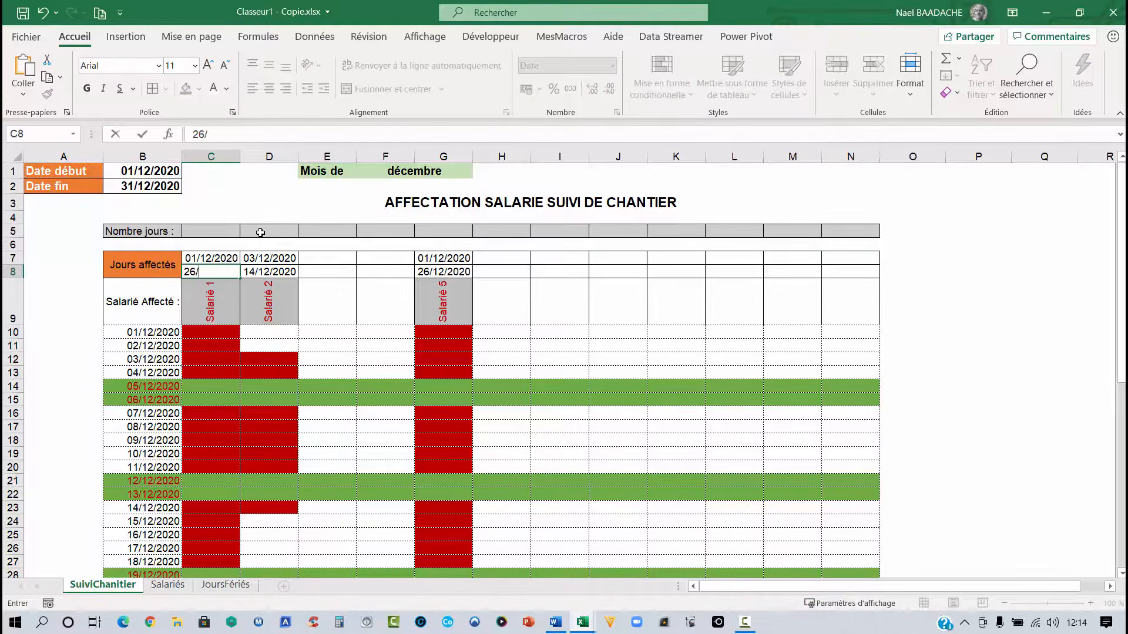
pyautogui.write('12/2020')
pyautogui.press('Return')
# - Enter a formula in C5 counting the "x" entries in C10:C40 with NB.SI
pyautogui.click(212, 233)
pyautogui.write('=')
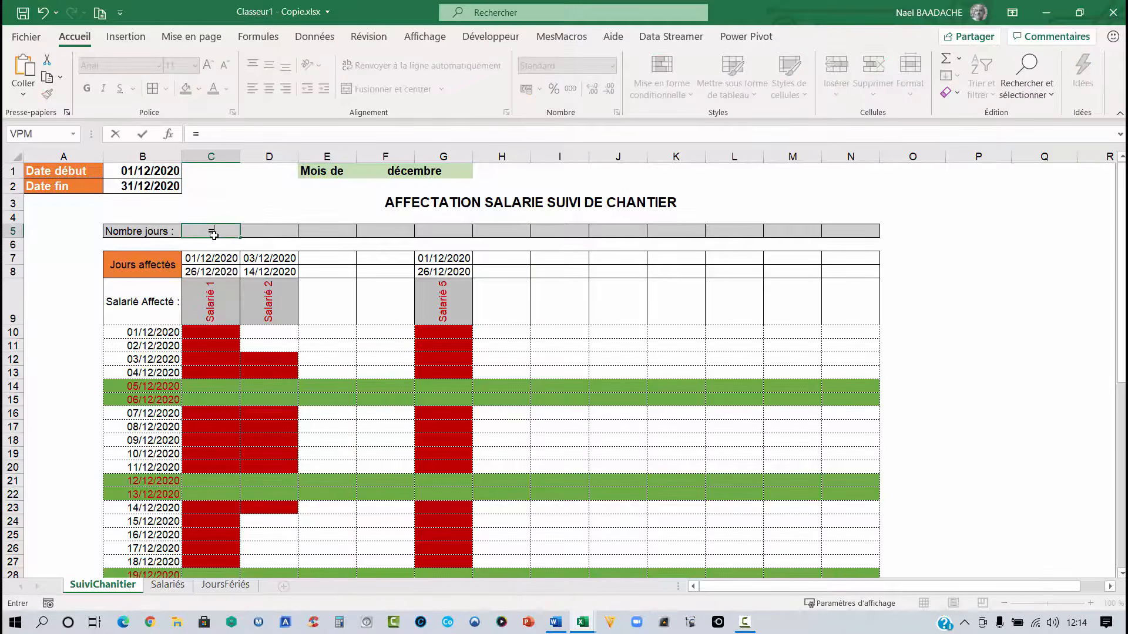
pyautogui.write('nb.si(')
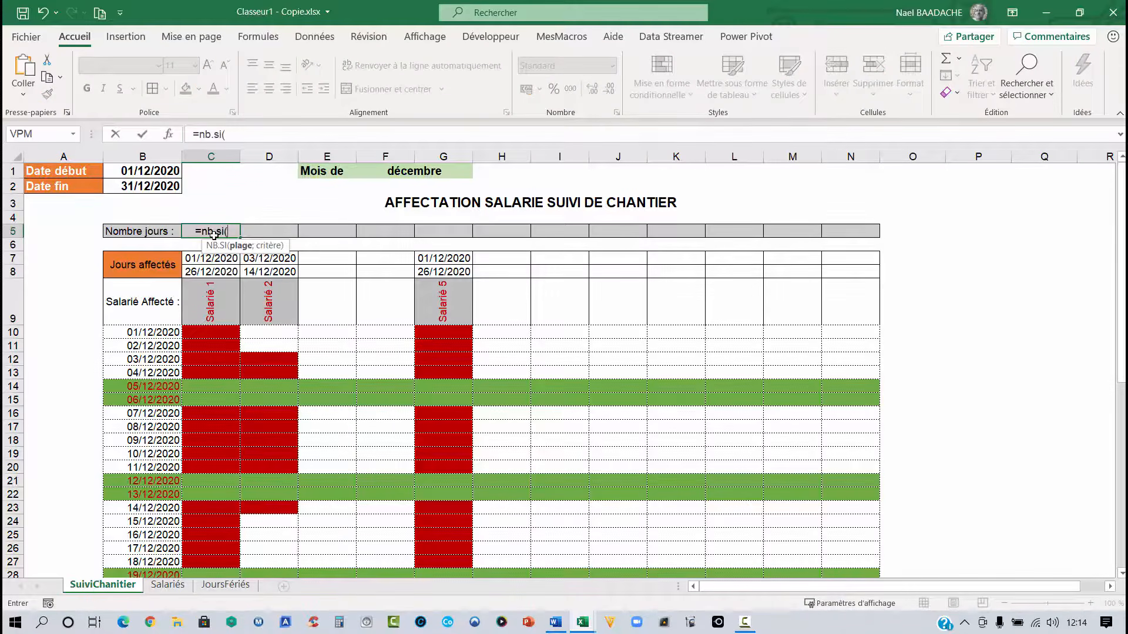
pyautogui.click(222, 331)
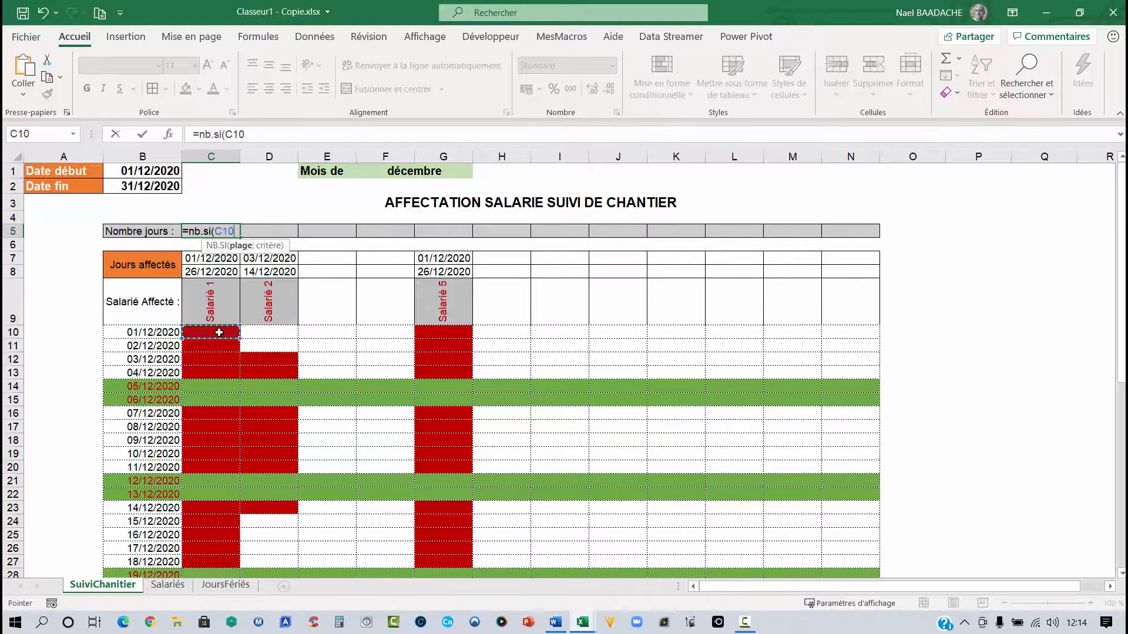
pyautogui.moveTo(216, 348); pyautogui.dragTo(224, 535)
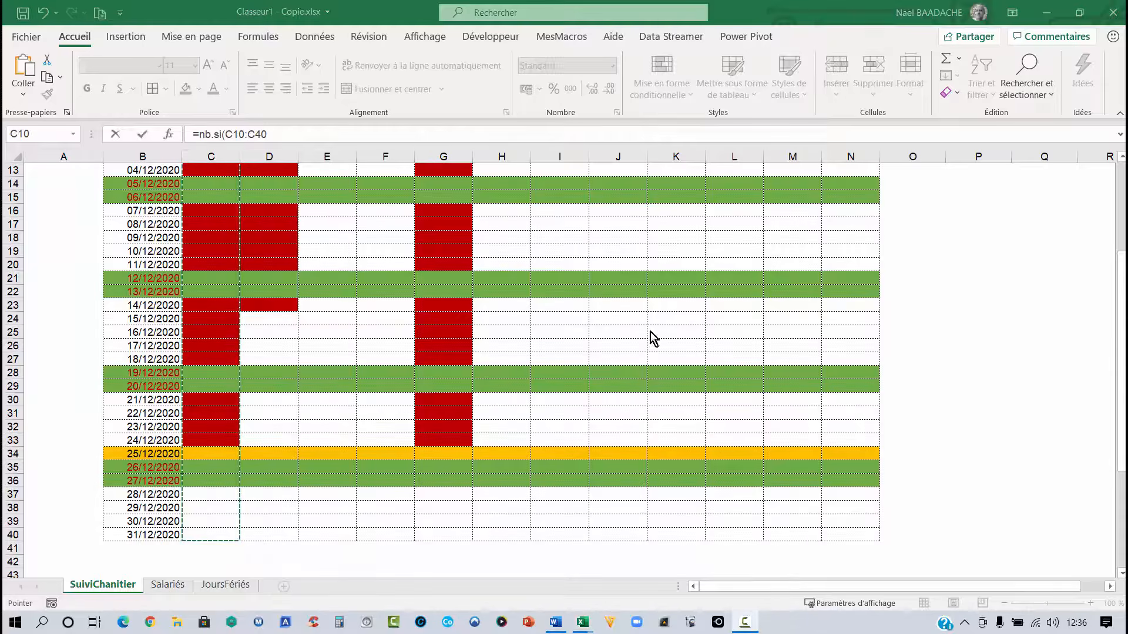
pyautogui.click(276, 135)
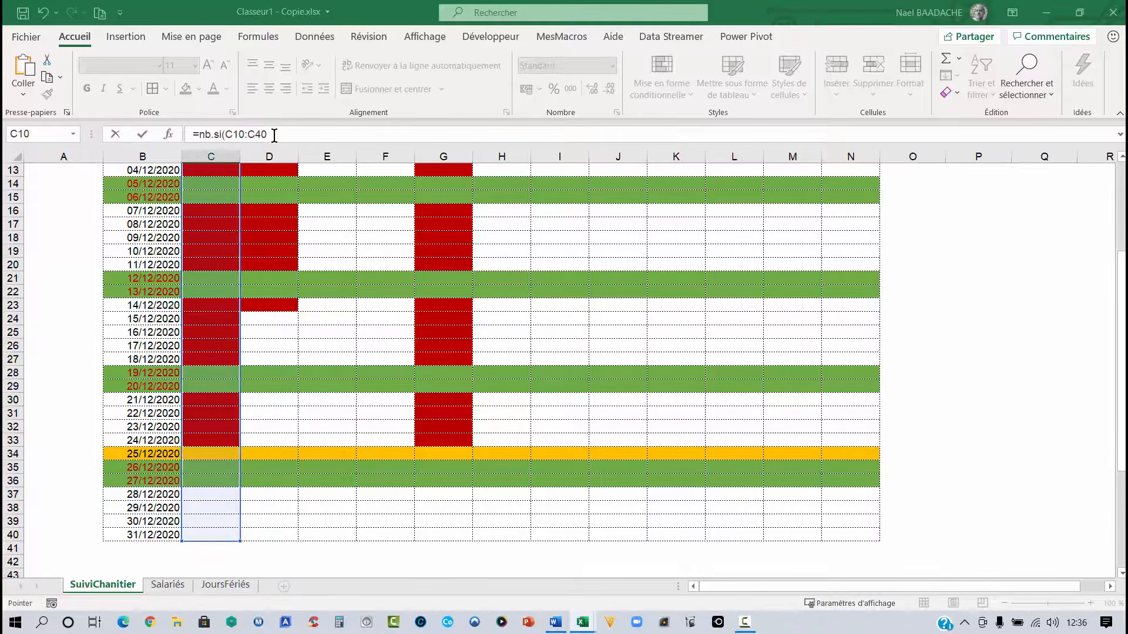
pyautogui.write(';"x"')
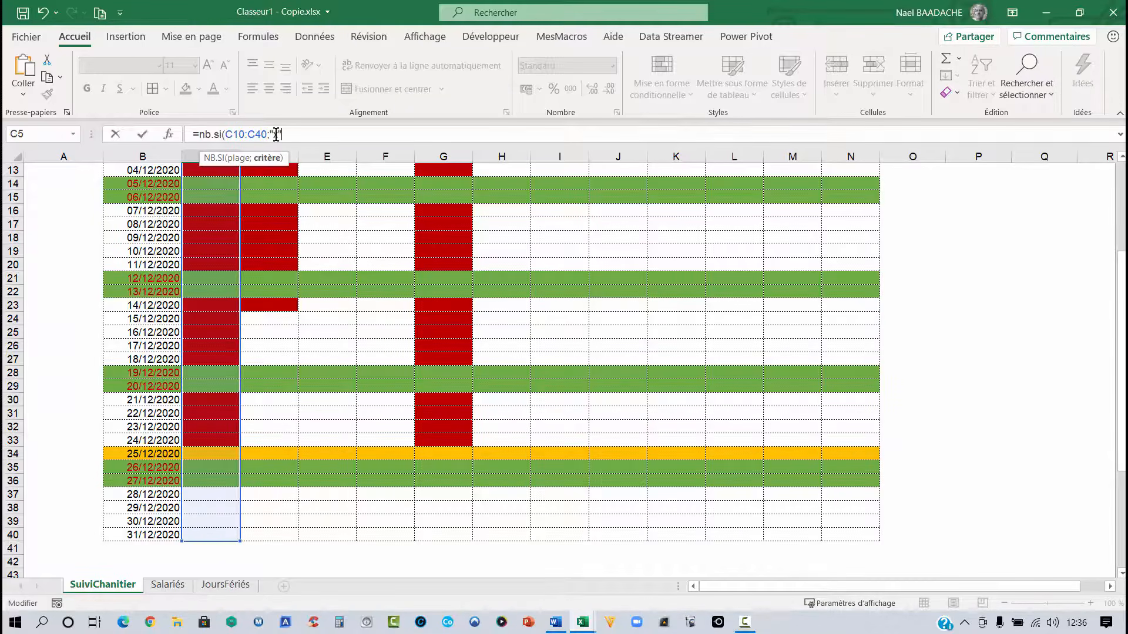
pyautogui.write(')')
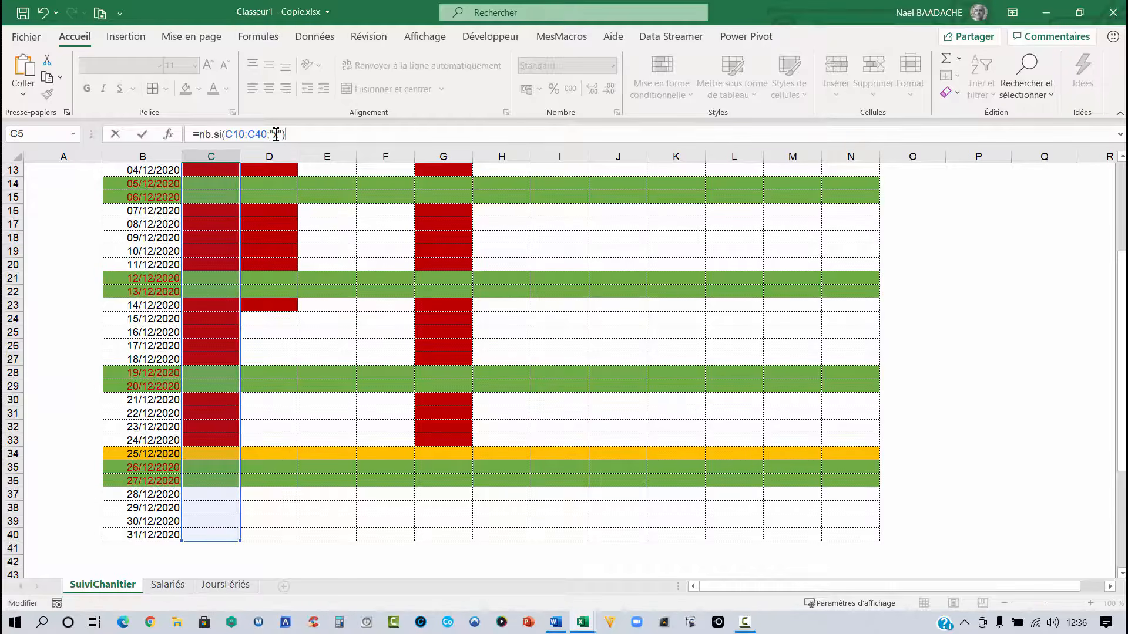
pyautogui.press('Return')
# - Copy C5's day-count formula across row 5 to column N
pyautogui.scroll(2, 244, 171)
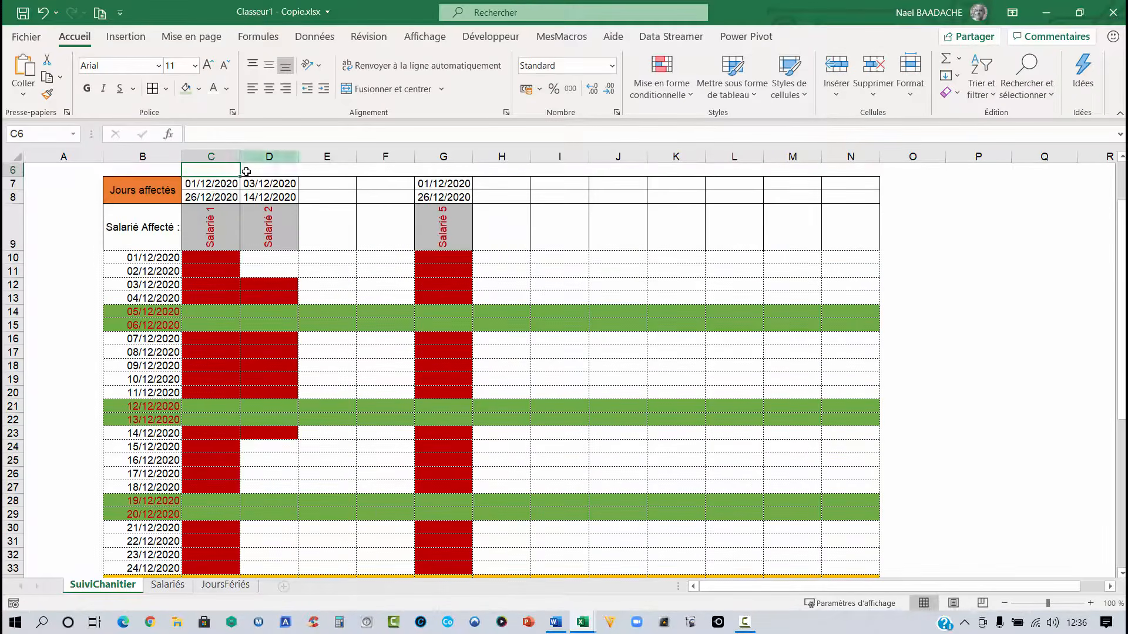
pyautogui.click(203, 201)
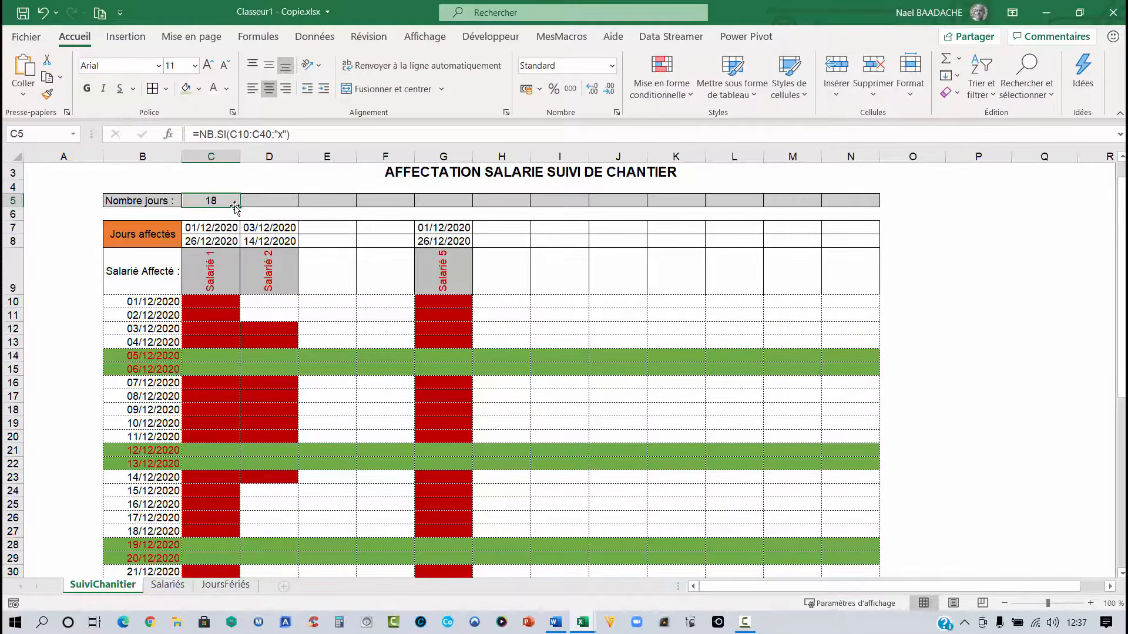
pyautogui.moveTo(241, 208); pyautogui.dragTo(856, 208)
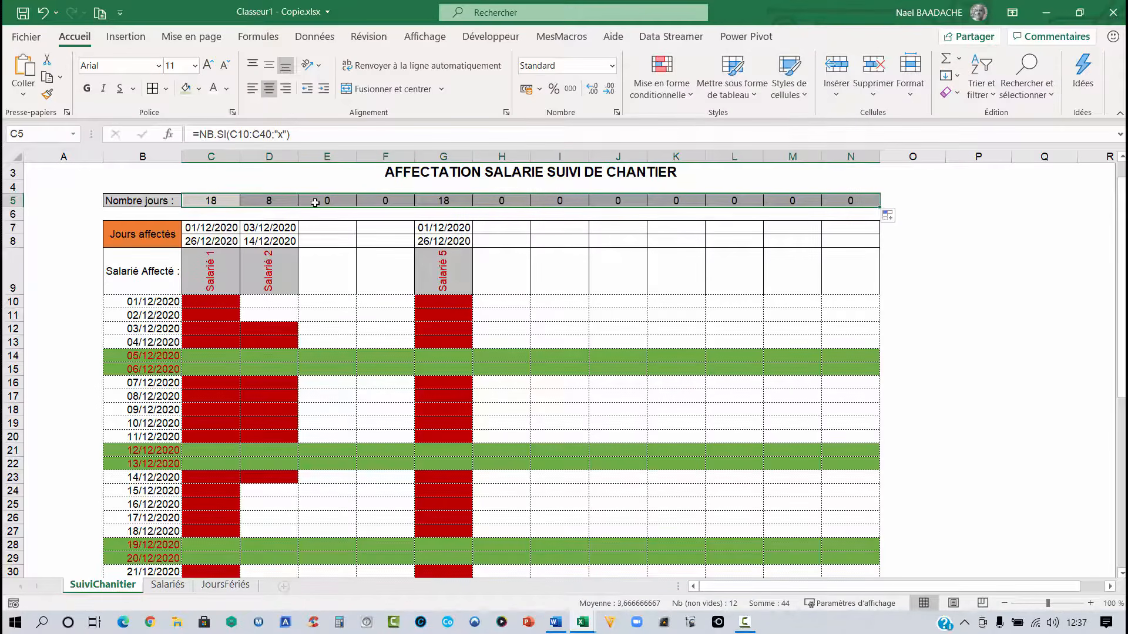
# - Wrap C5's count in SI so it returns NB.SI(C10:C40;"X") when greater than 0, otherwise an empty string ""
pyautogui.click(208, 201)
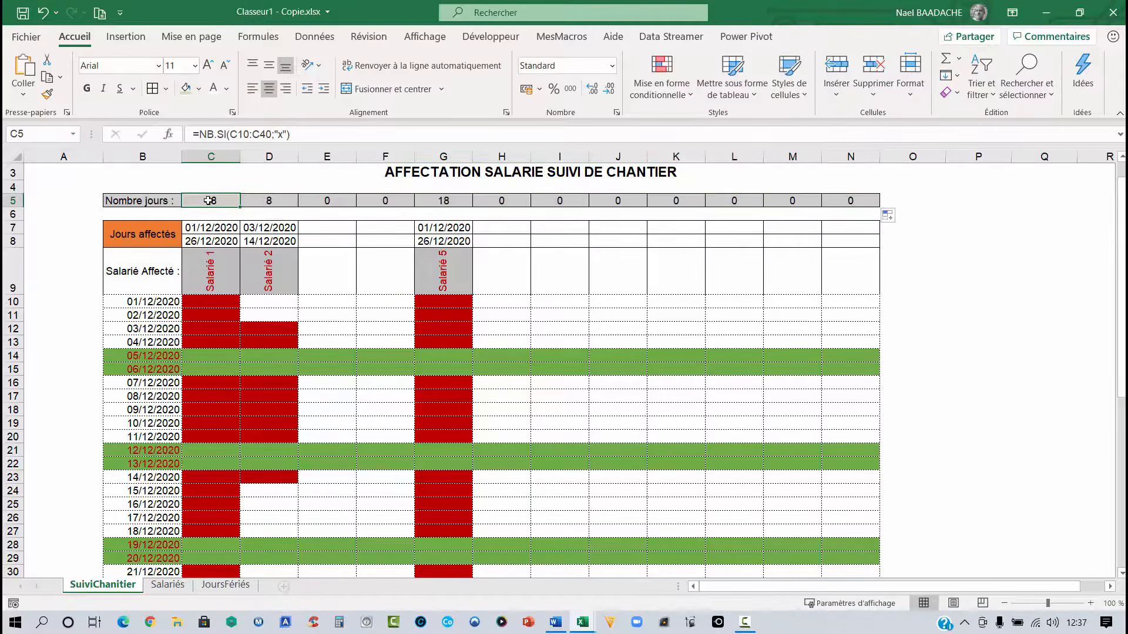
pyautogui.click(199, 135)
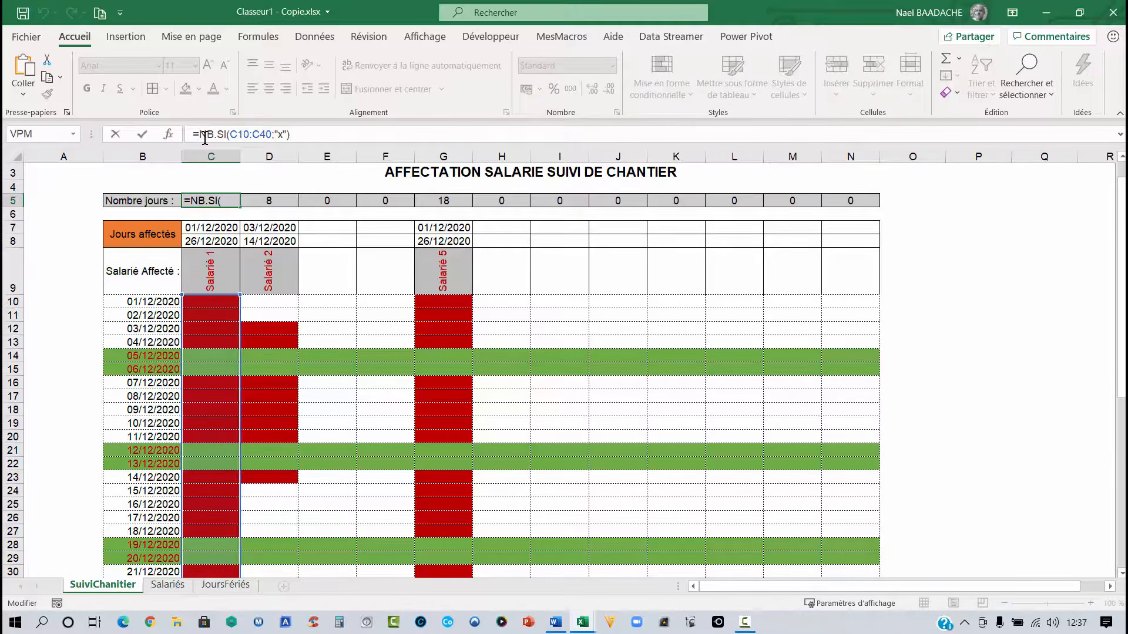
pyautogui.write('si(')
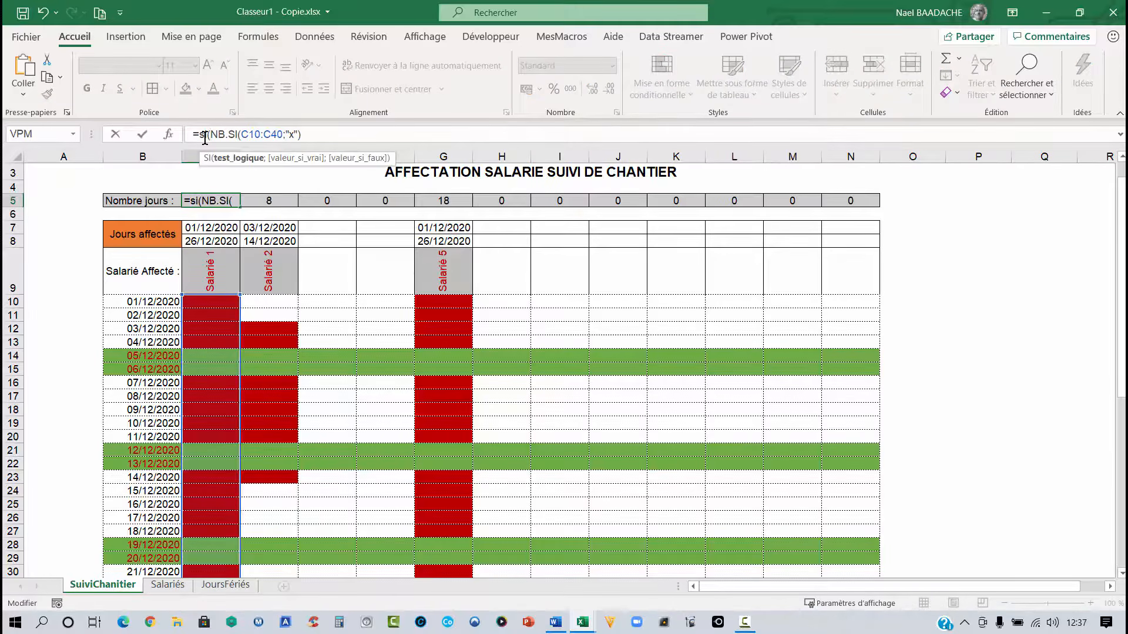
pyautogui.click(318, 132)
pyautogui.write('>0')
pyautogui.write(';')
pyautogui.write('NB')
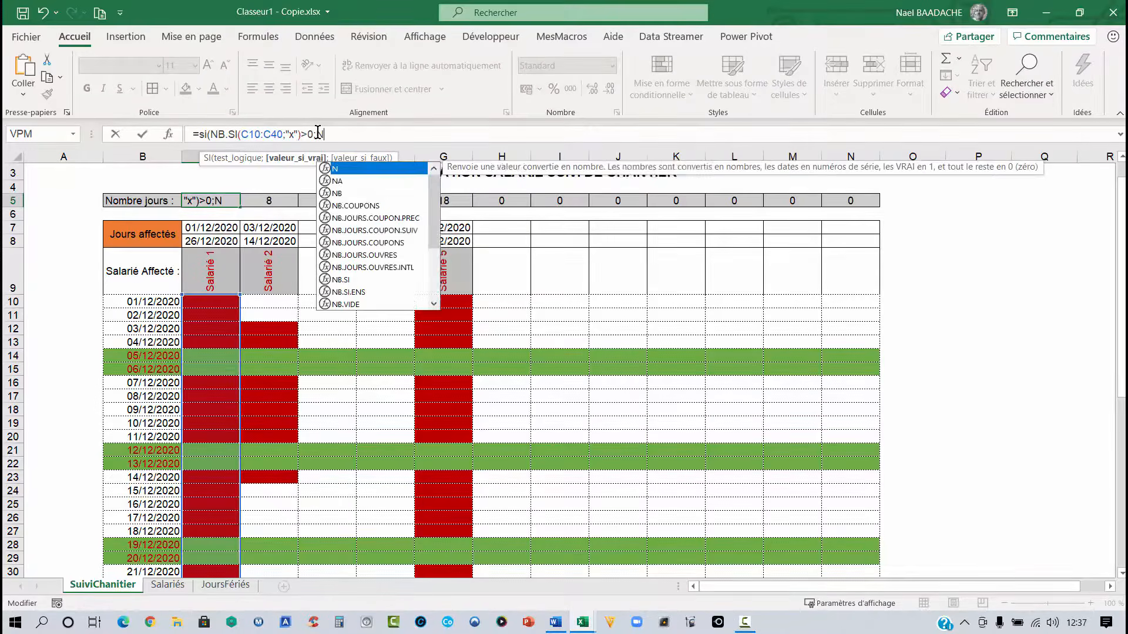
pyautogui.write('.SI')
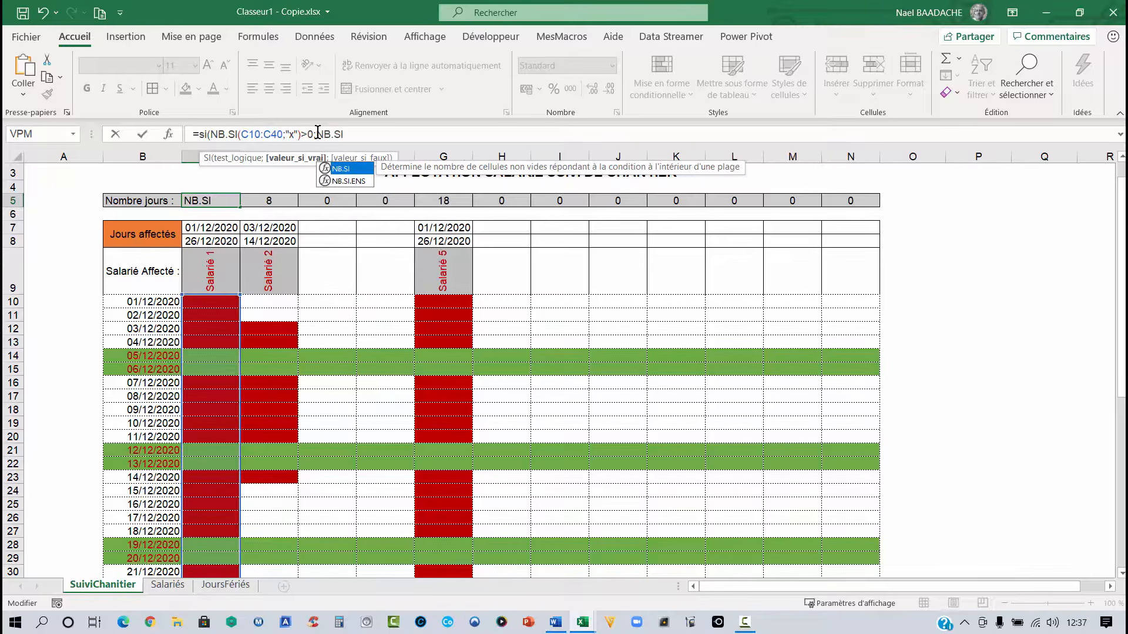
pyautogui.write('(')
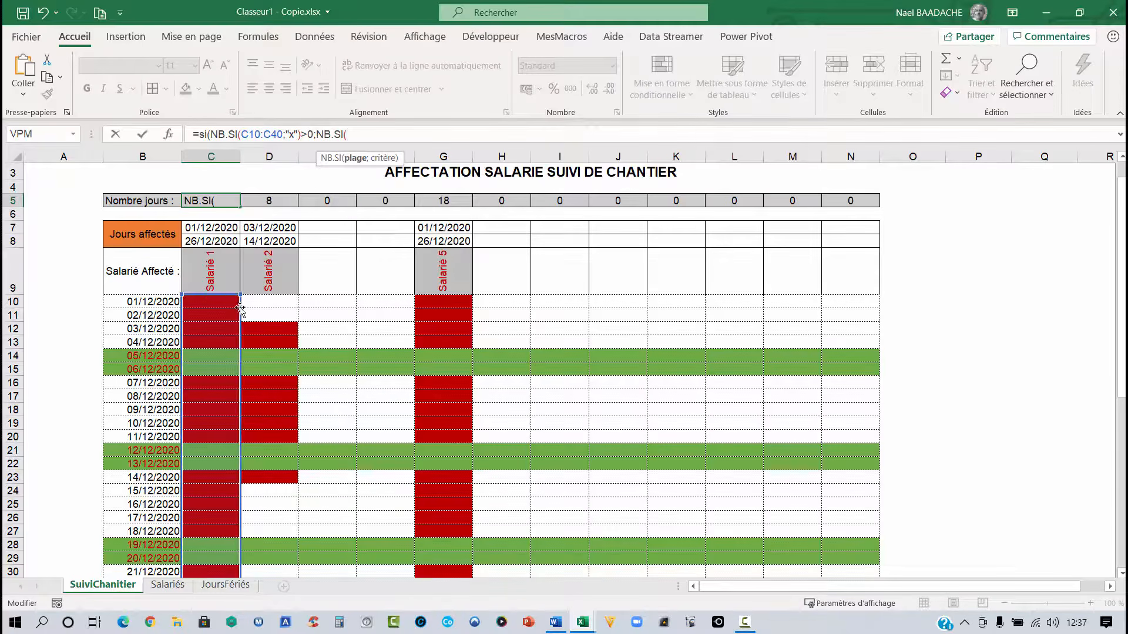
pyautogui.click(210, 300)
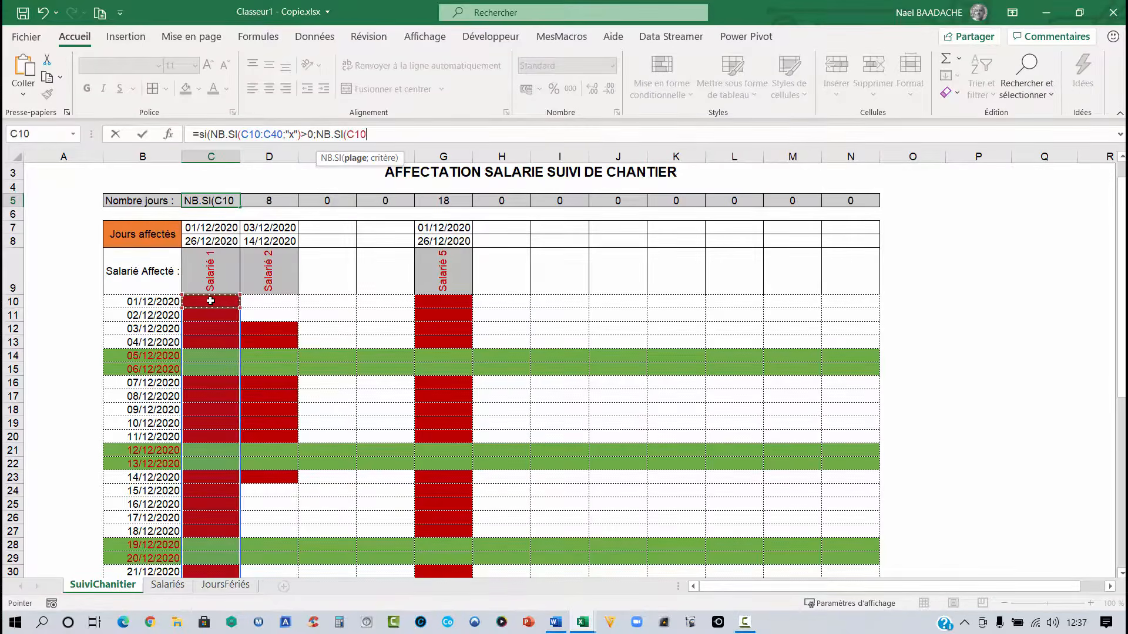
pyautogui.moveTo(210, 301); pyautogui.dragTo(214, 539)
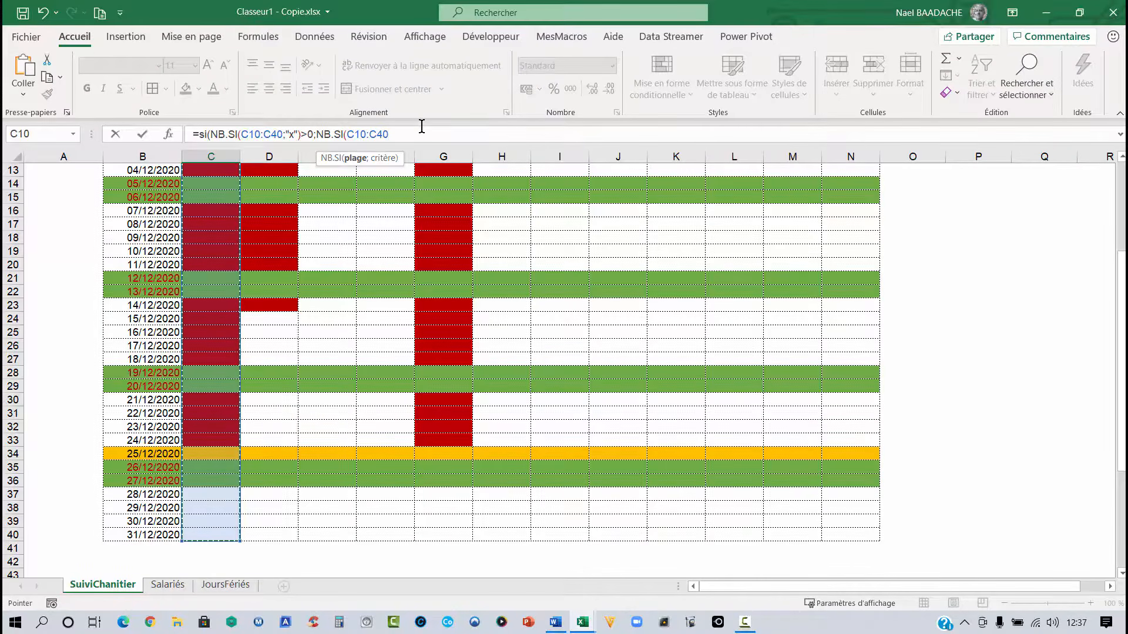
pyautogui.write(';"X')
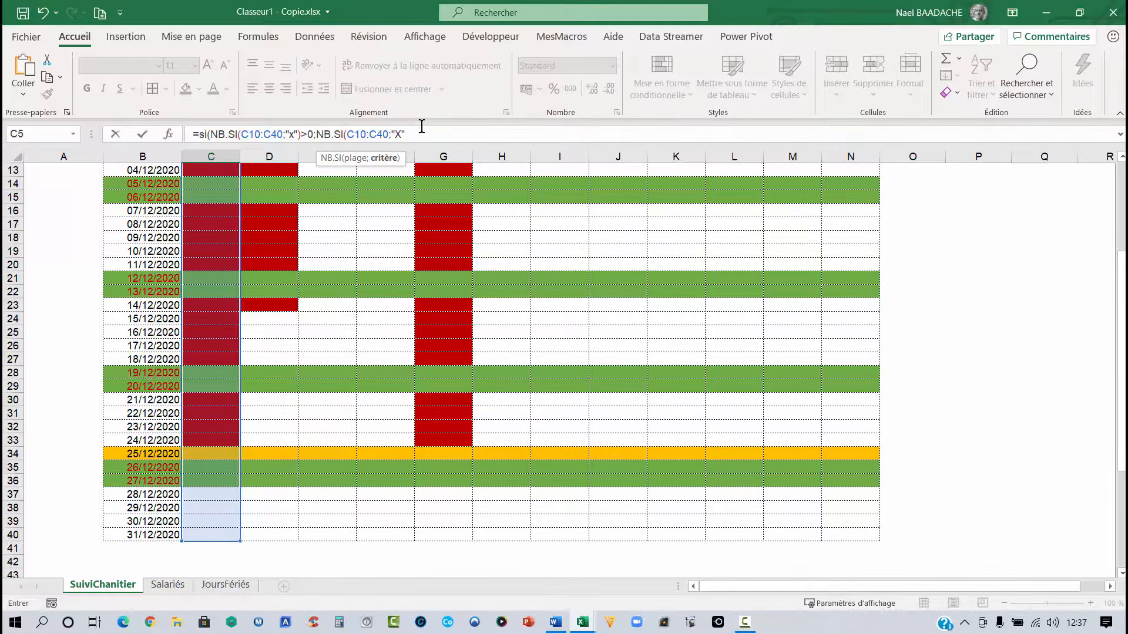
pyautogui.write('")')
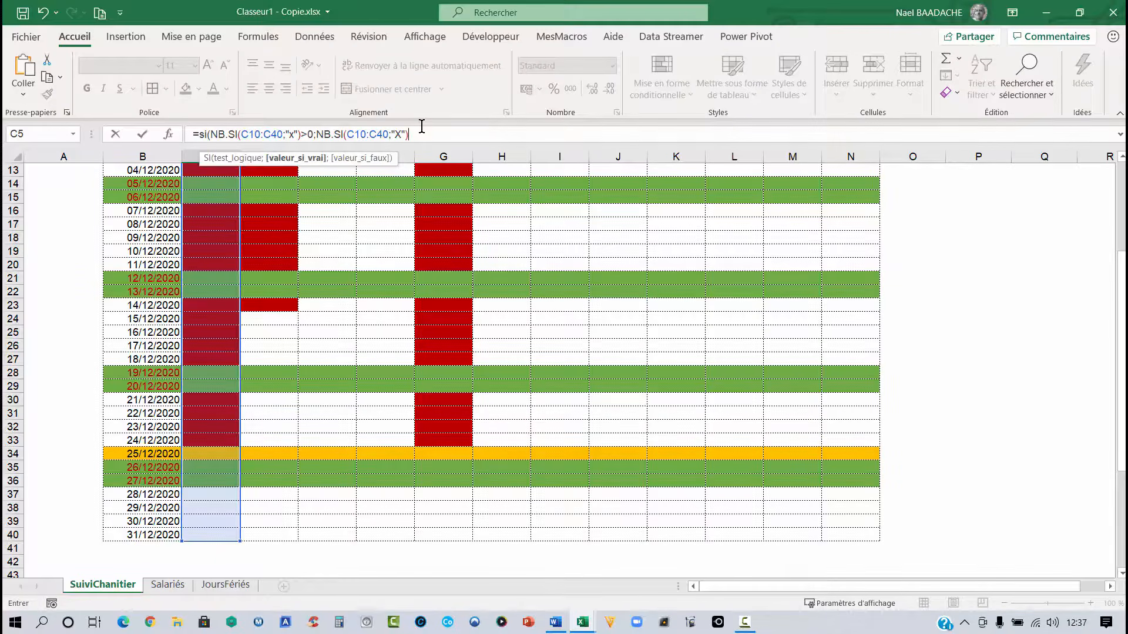
pyautogui.write(';')
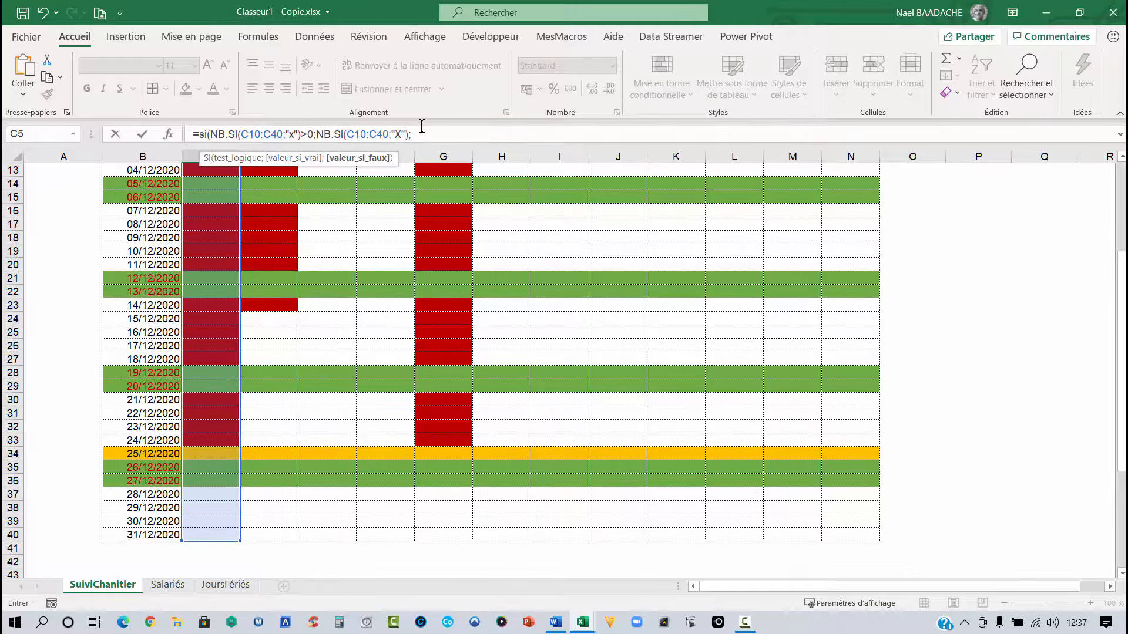
pyautogui.write('"")')
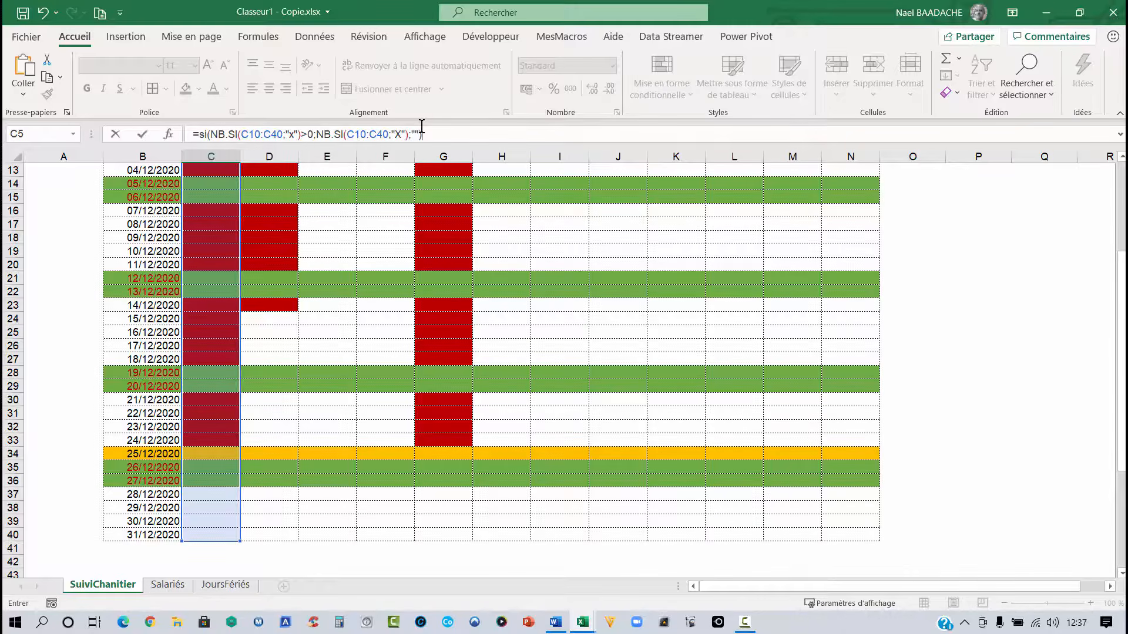
pyautogui.press('Return')
# - Copy C5's SI formula across row 5 to column N and check the copied formula in E5
pyautogui.scroll(2, 261, 179)
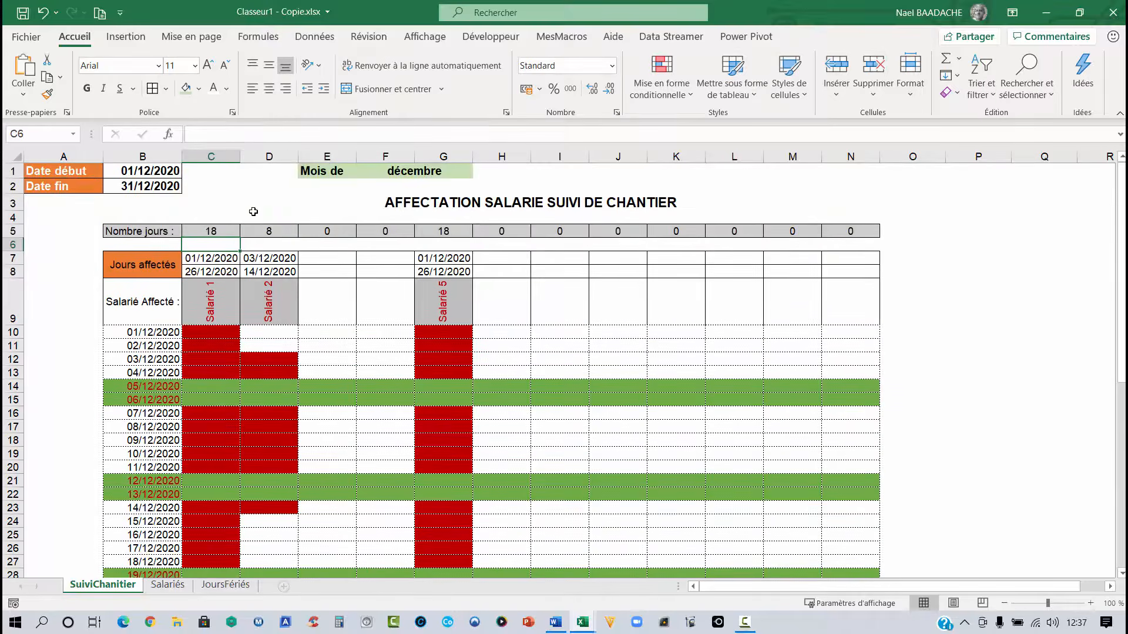
pyautogui.click(232, 232)
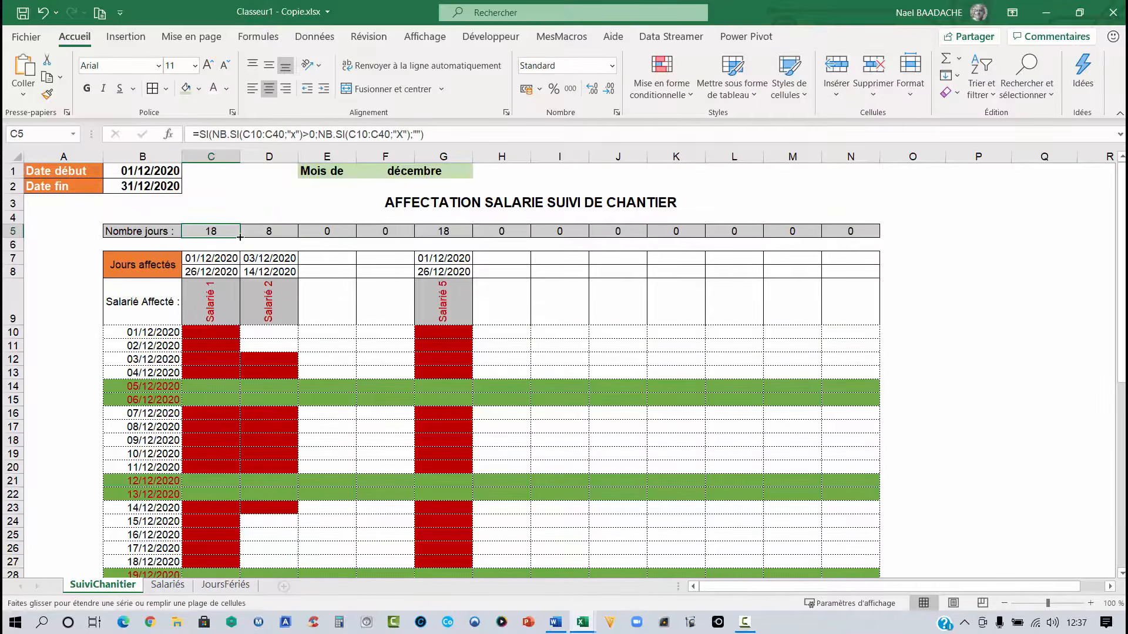
pyautogui.moveTo(239, 237); pyautogui.dragTo(854, 241)
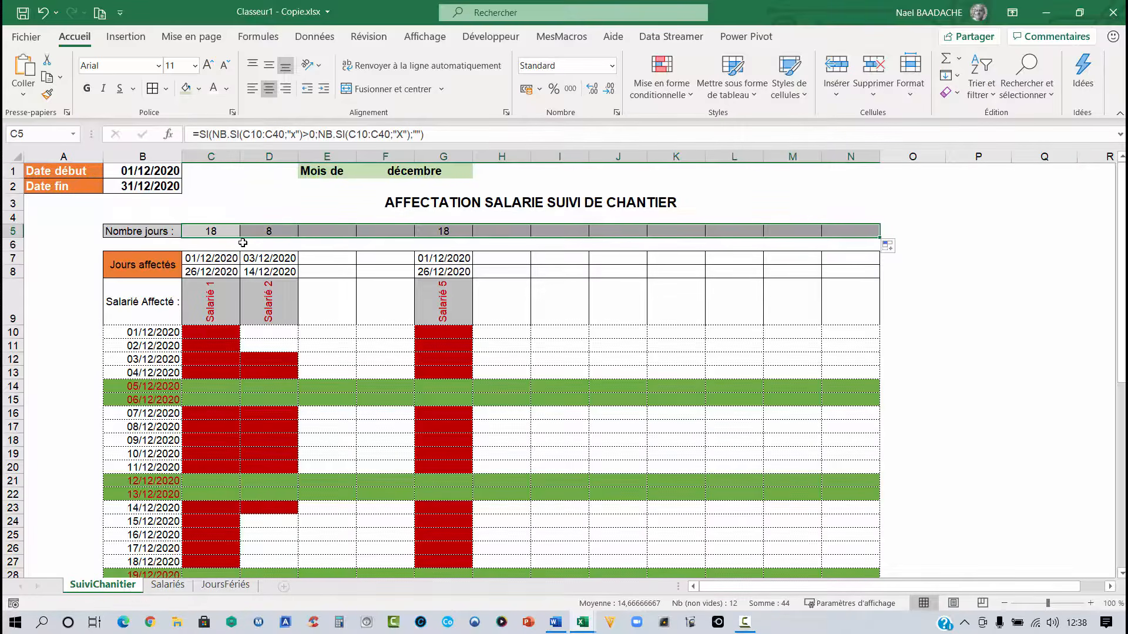
pyautogui.click(324, 231)
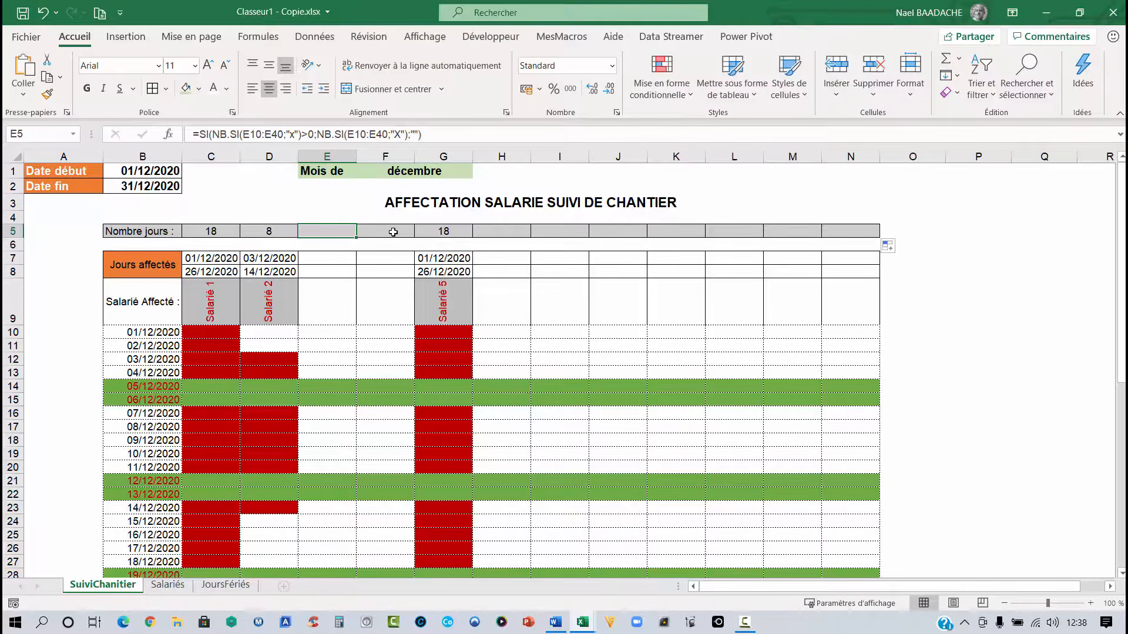
pyautogui.moveTo(208, 231); pyautogui.dragTo(842, 228)
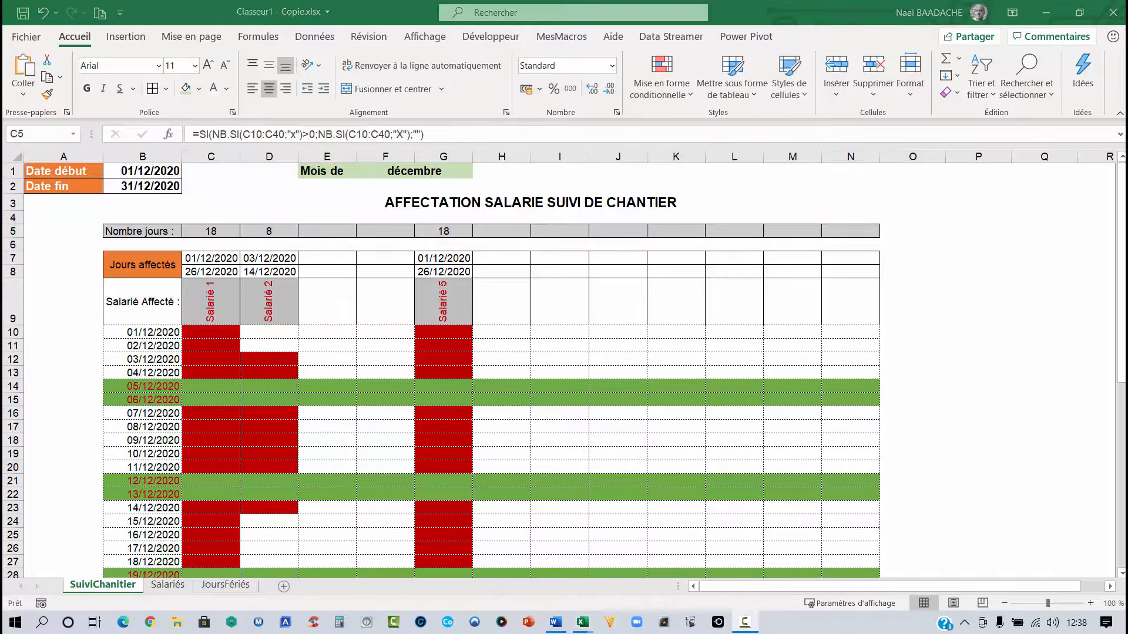
# - Apply the custom number format 0#" Jours" to the day-count cells C5:N5
pyautogui.click(620, 351)
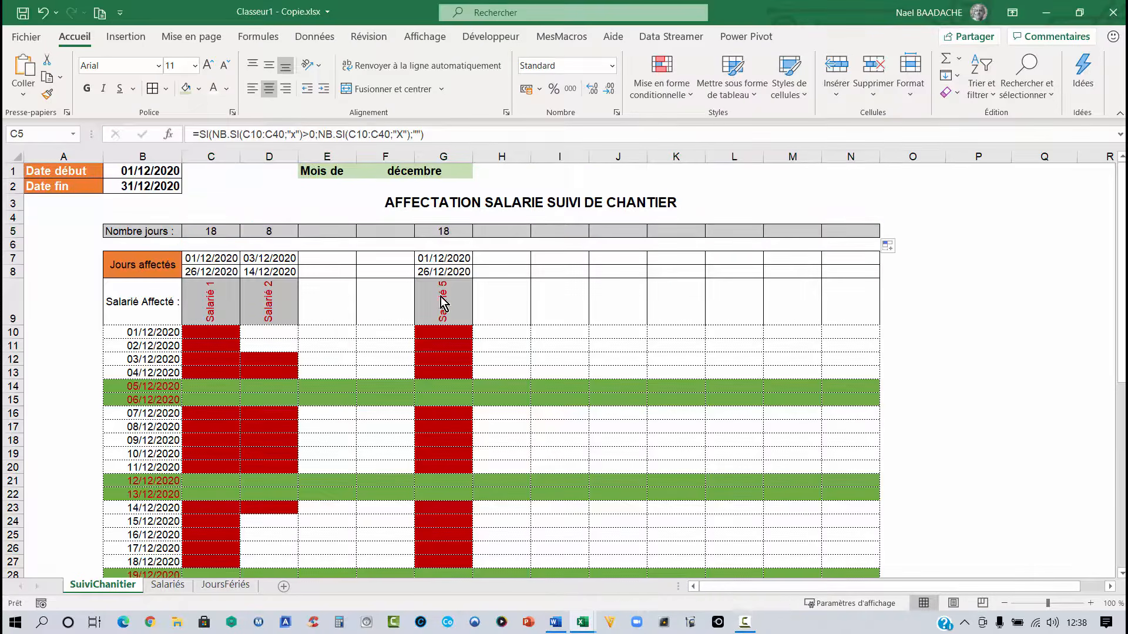
pyautogui.doubleClick(203, 232)
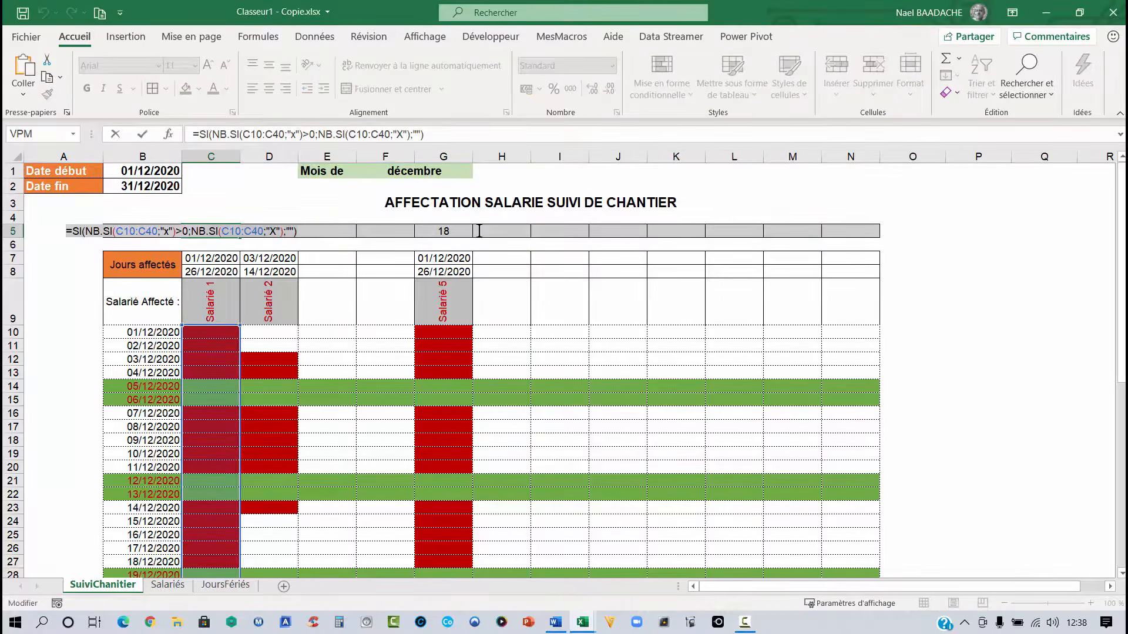
pyautogui.press('Escape')
pyautogui.moveTo(222, 233); pyautogui.dragTo(833, 231)
pyautogui.rightClick(833, 231)
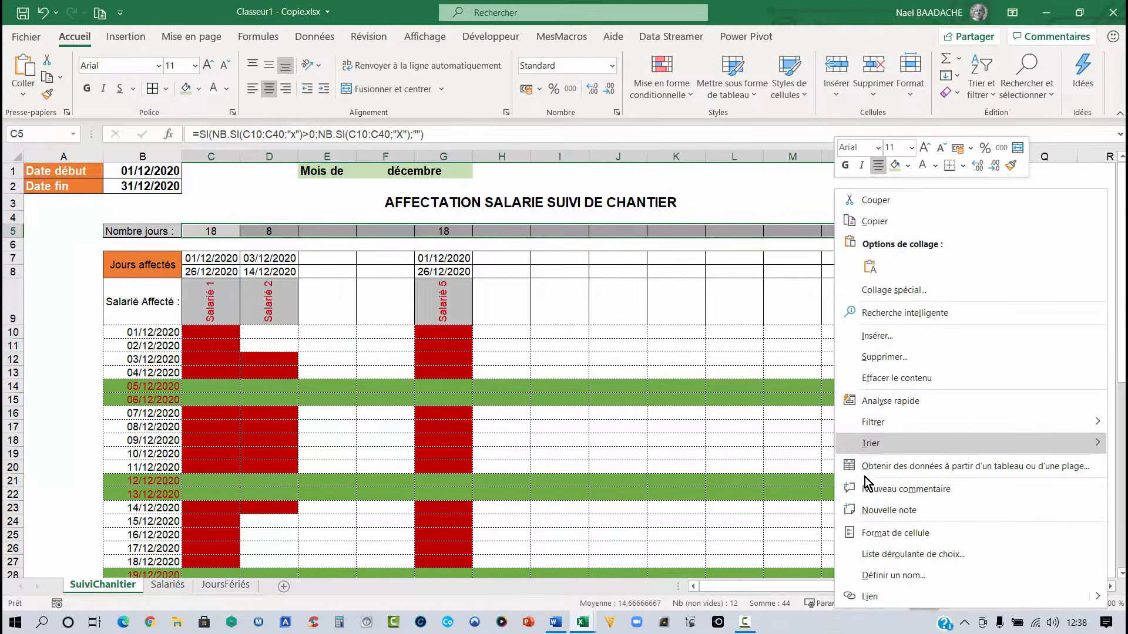
pyautogui.click(865, 534)
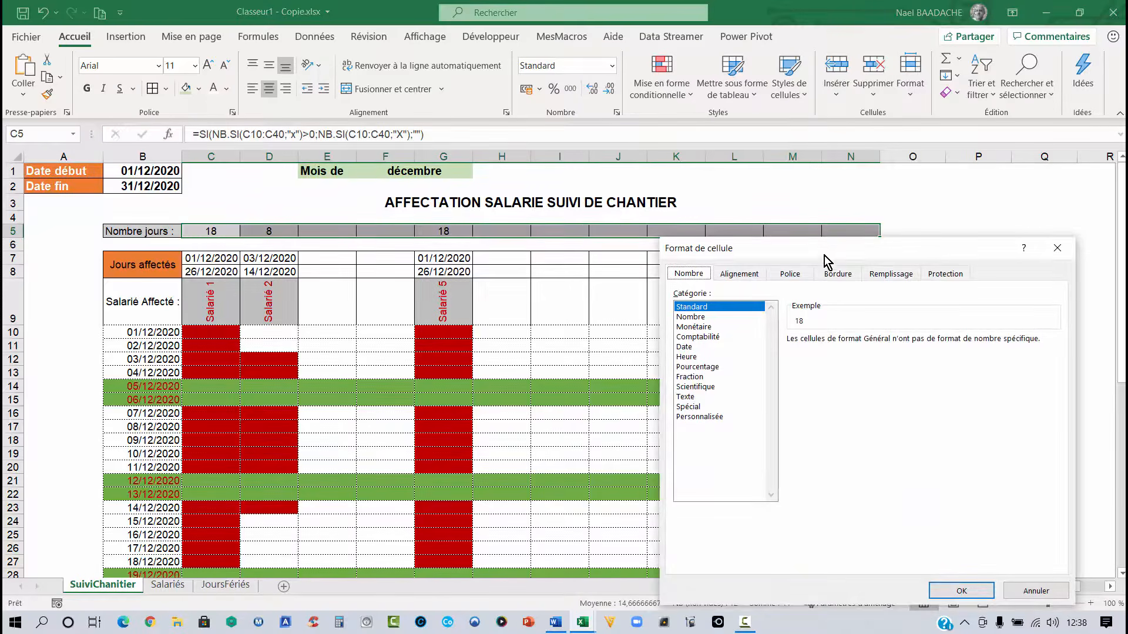
pyautogui.moveTo(823, 252); pyautogui.dragTo(359, 154)
pyautogui.click(242, 318)
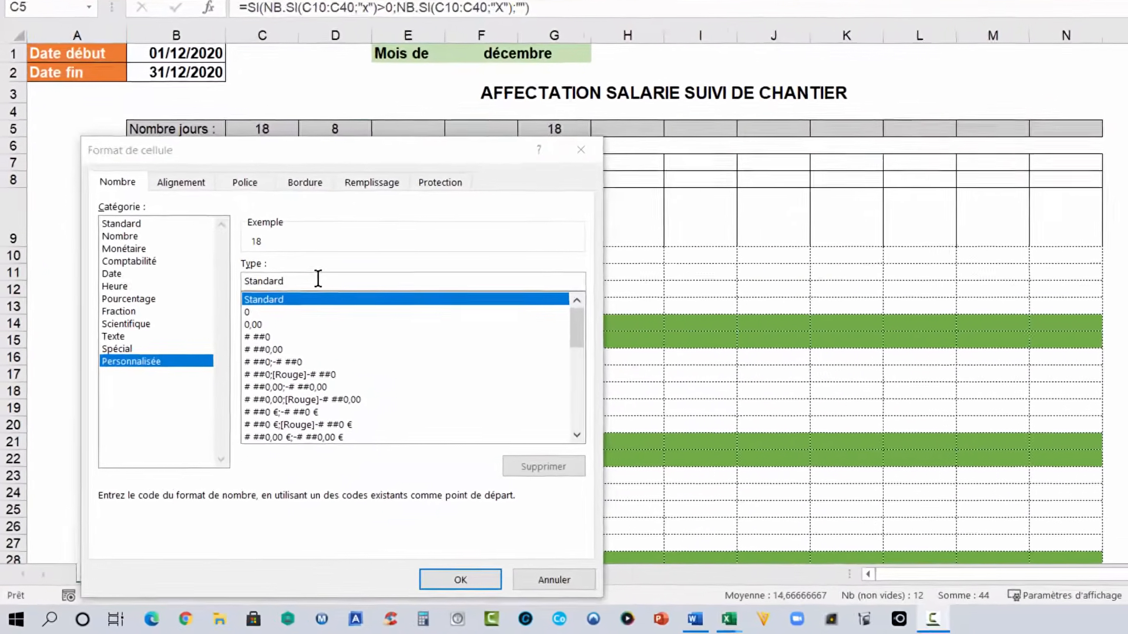
pyautogui.moveTo(318, 278); pyautogui.dragTo(162, 277)
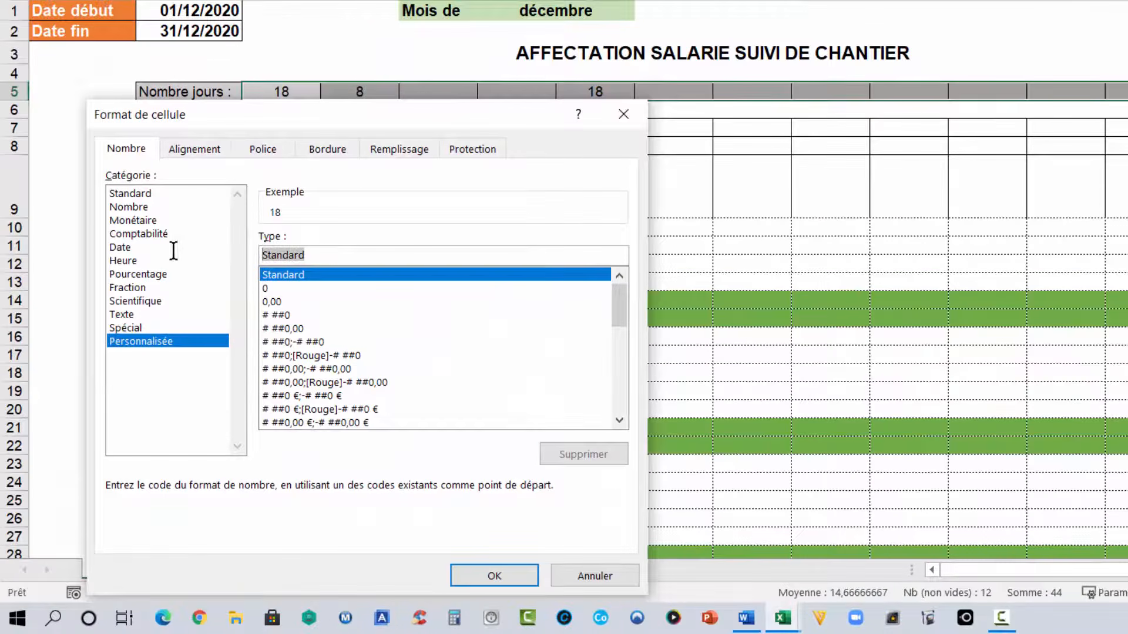
pyautogui.write('0')
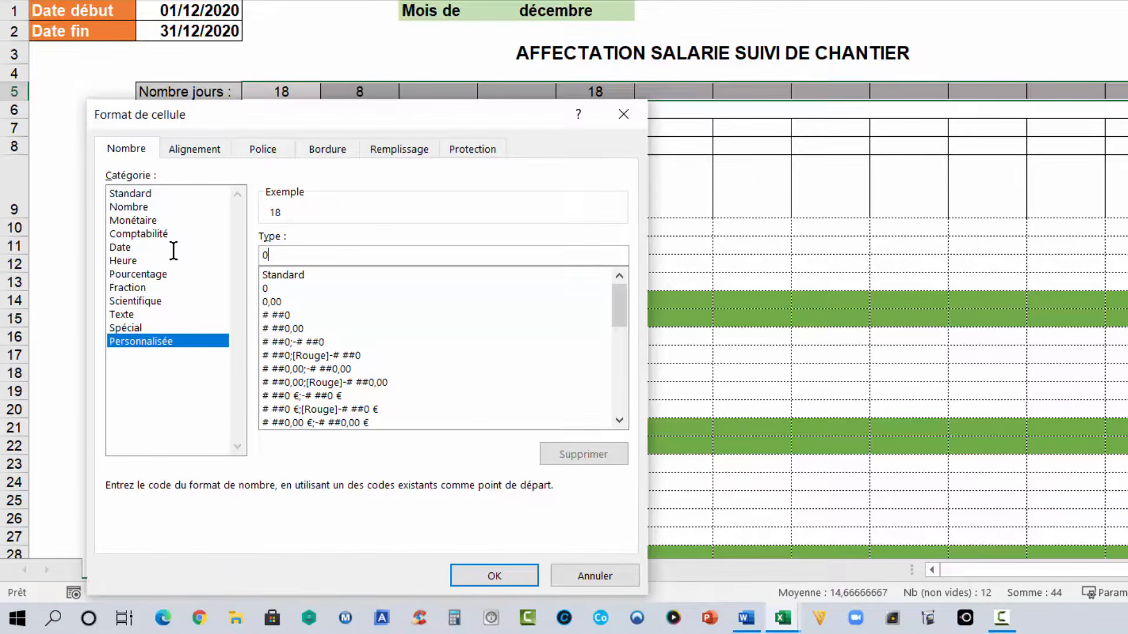
pyautogui.write('#" Jours"')
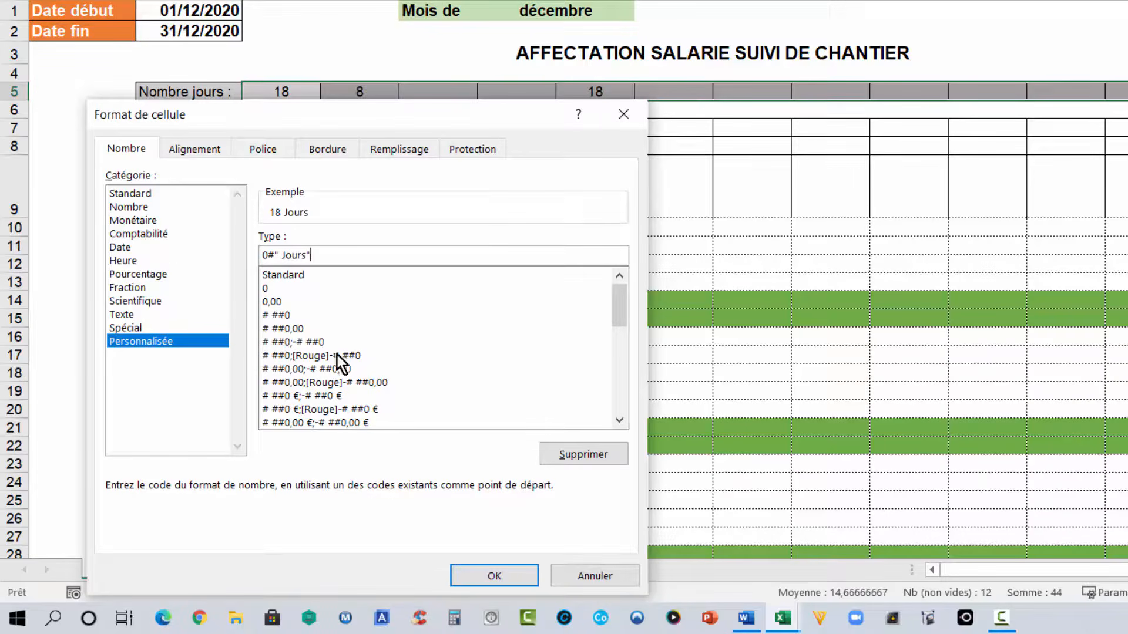
pyautogui.click(495, 575)
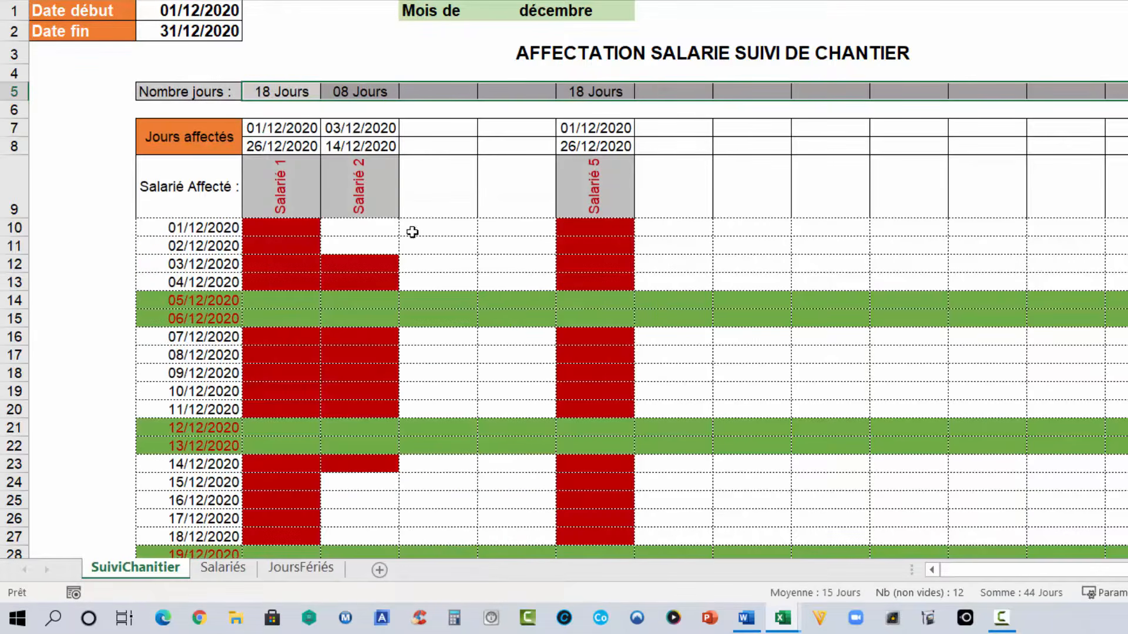
pyautogui.click(276, 91)
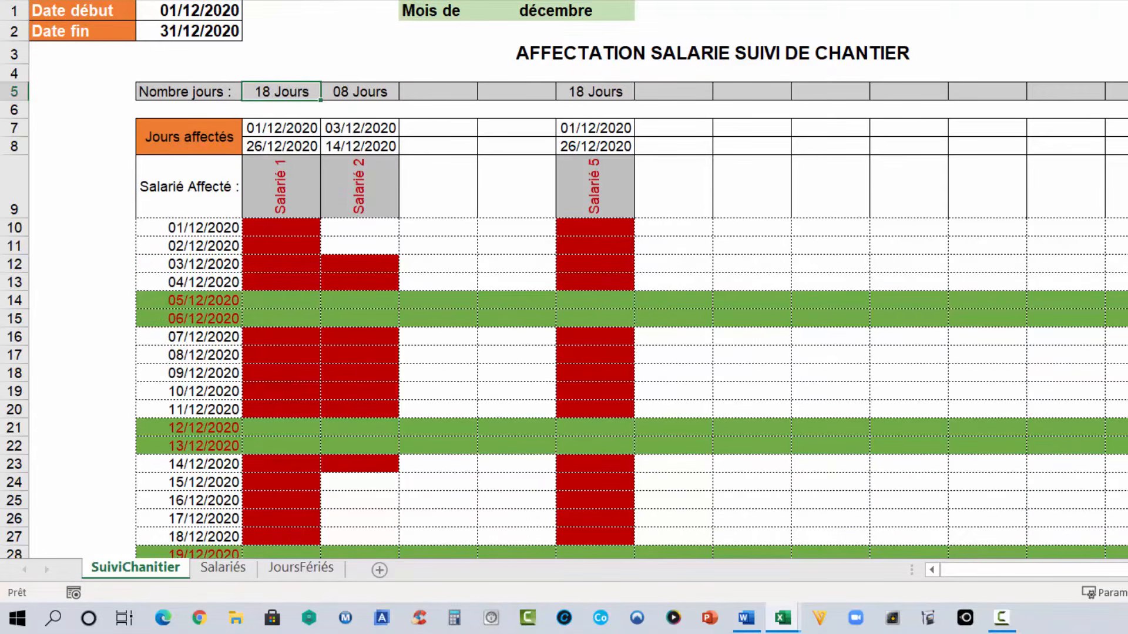